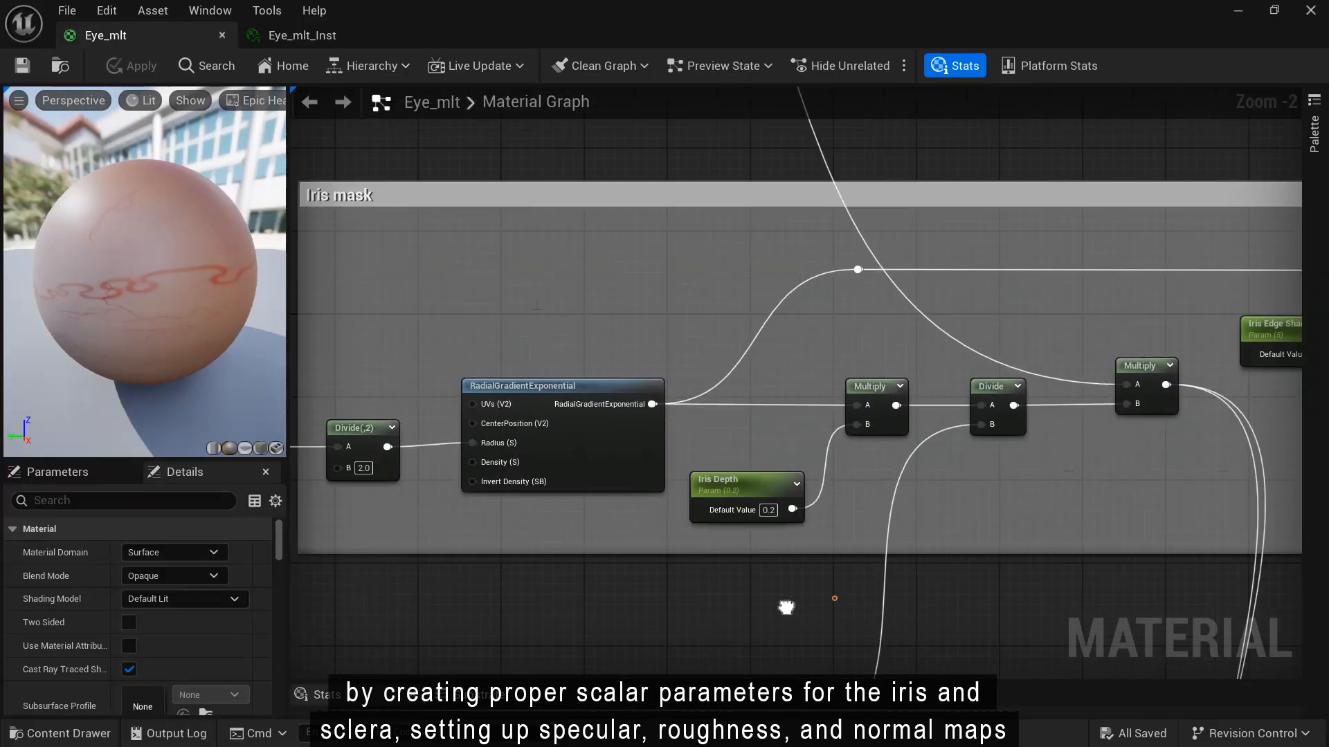
Examine the Eye_mlt node network from the iris mask through the refraction nodes to the Iris UV Final and texture sample nodes
right_click_drag(786, 607, 294, 603)
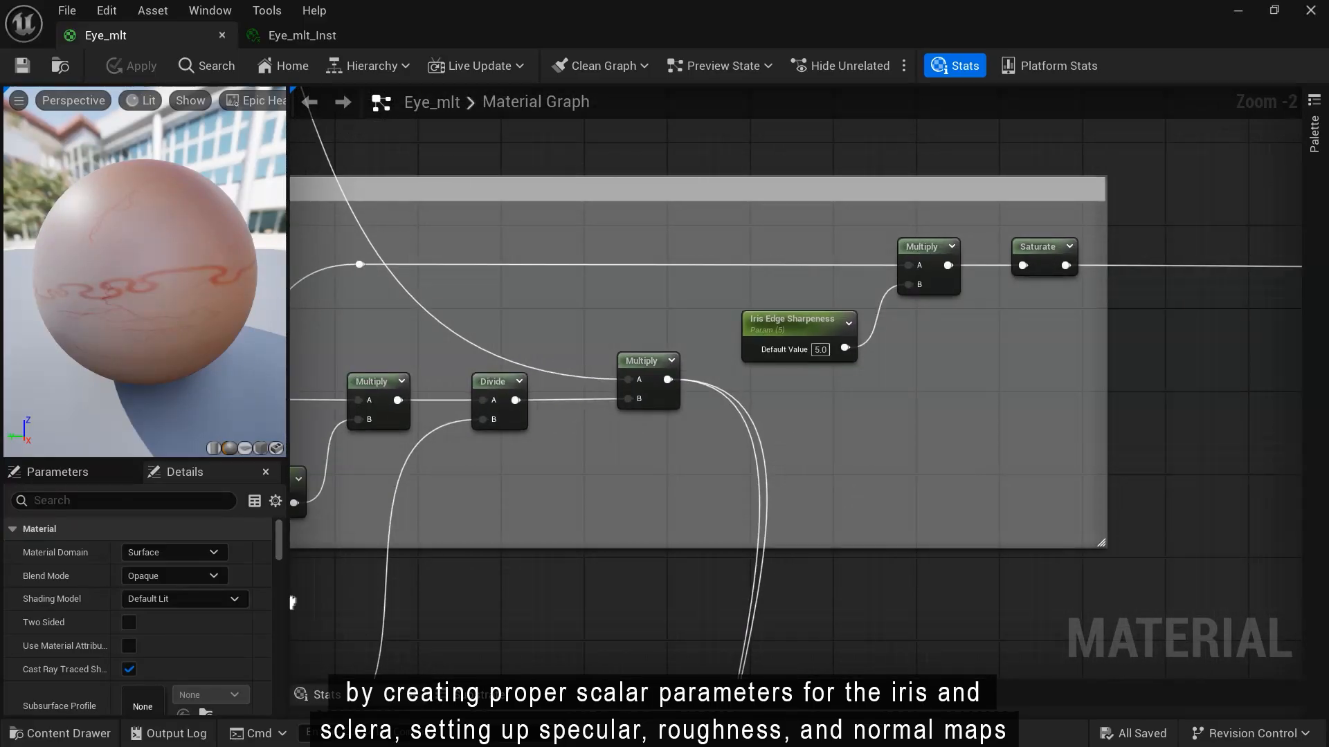
scroll(651, 462, "down", 3)
scroll(624, 474, "down", 1)
right_click_drag(625, 473, 1050, 243)
scroll(761, 343, "up", 3)
right_click_drag(640, 404, 848, 243)
scroll(735, 320, "down", 1)
right_click_drag(736, 320, 664, 348)
right_click_drag(941, 339, 865, 347)
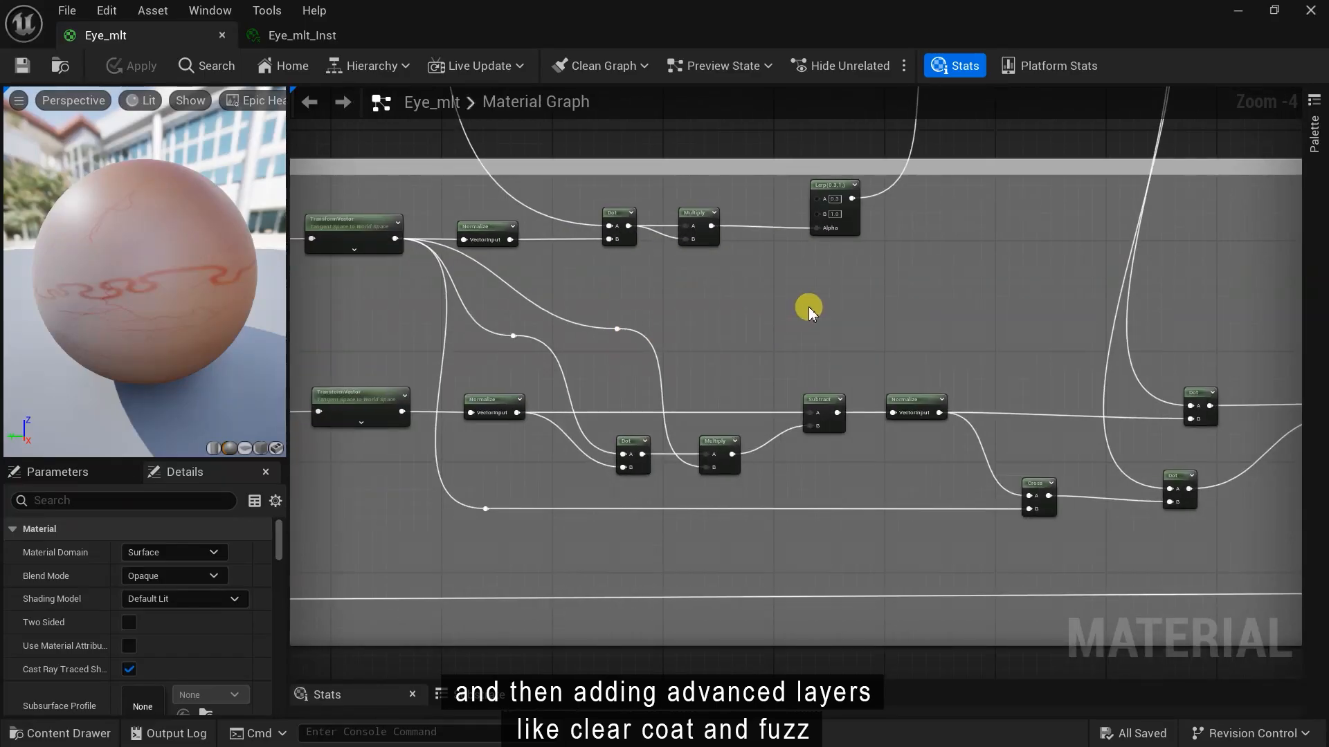
right_click_drag(801, 305, 494, 272)
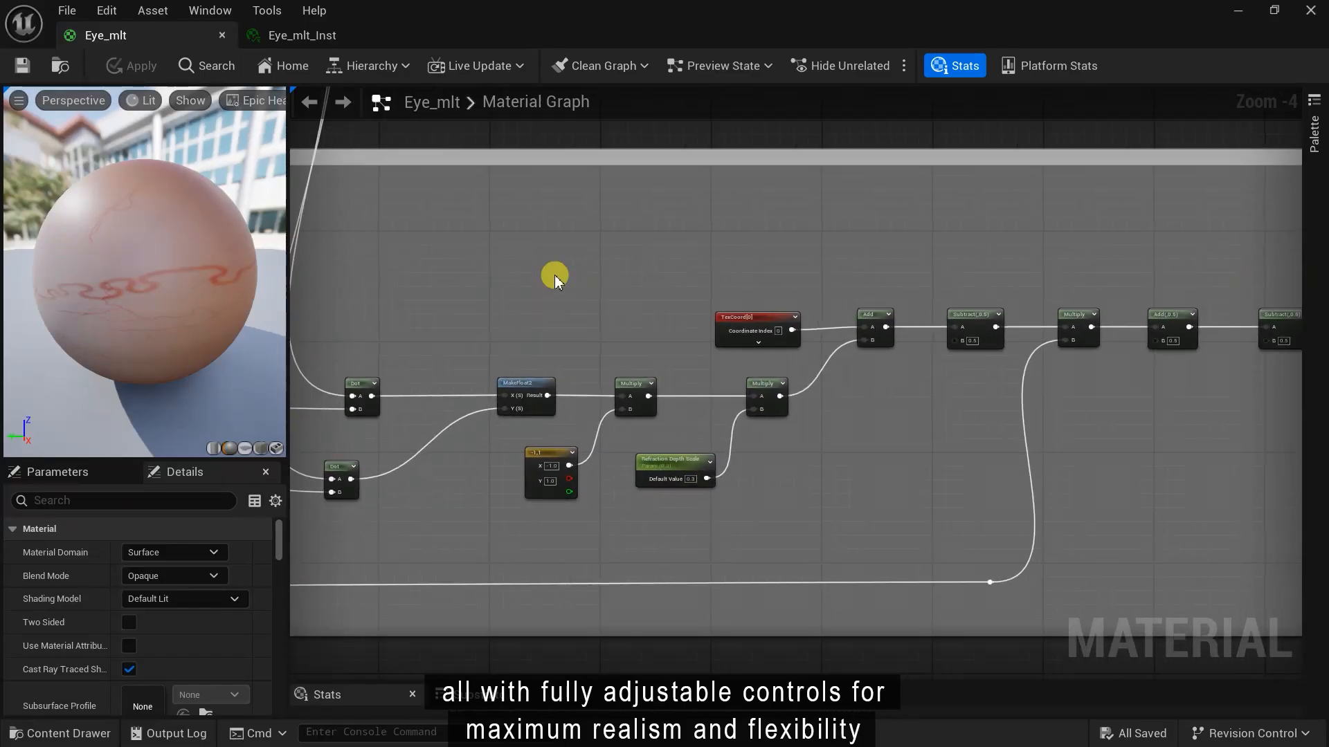
right_click_drag(943, 247, 391, 239)
right_click_drag(684, 210, 297, 262)
right_click_drag(1253, 294, 564, 611)
scroll(1151, 293, "up", 1)
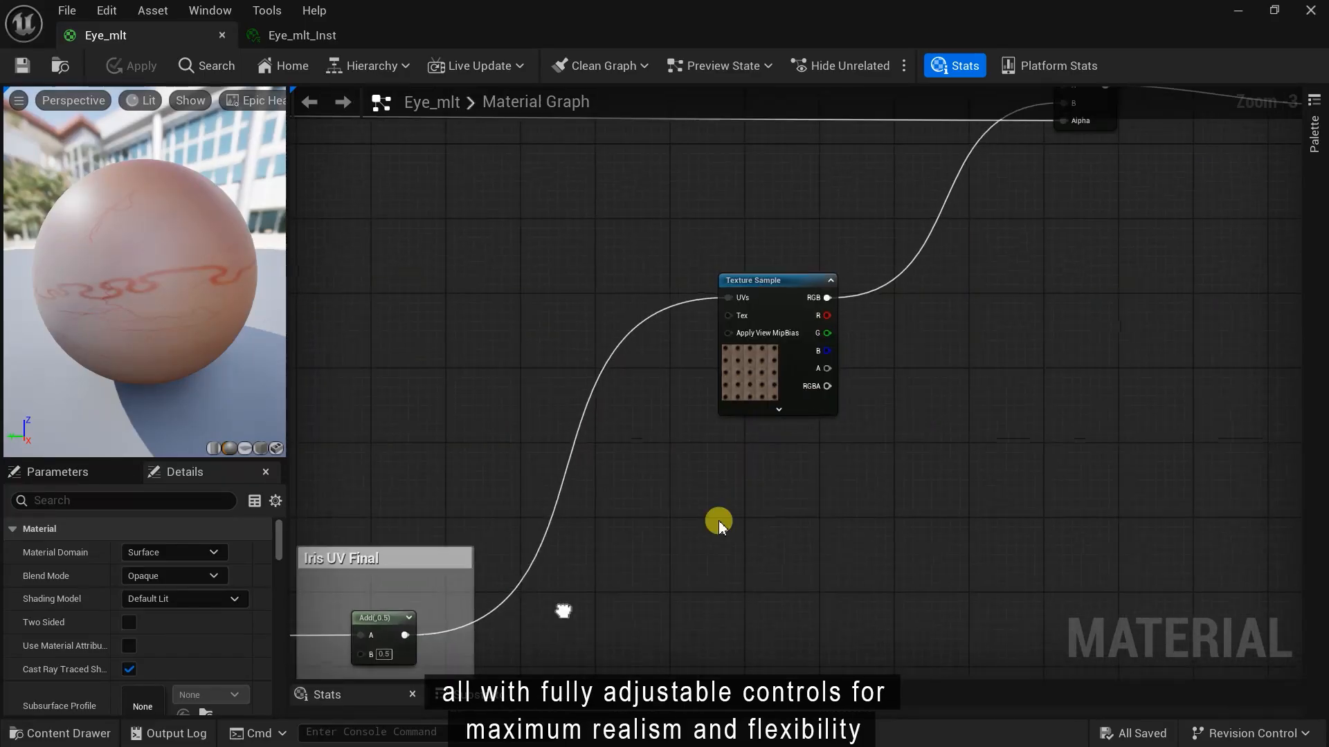
right_click_drag(1064, 141, 955, 430)
right_click_drag(1011, 523, 1232, 232)
Set the slider maximum of the Iris Depth parameter in the Iris mask group to 1.0
scroll(828, 226, "down", 5)
right_click_drag(623, 305, 1199, 435)
scroll(537, 464, "up", 2)
scroll(536, 465, "up", 3)
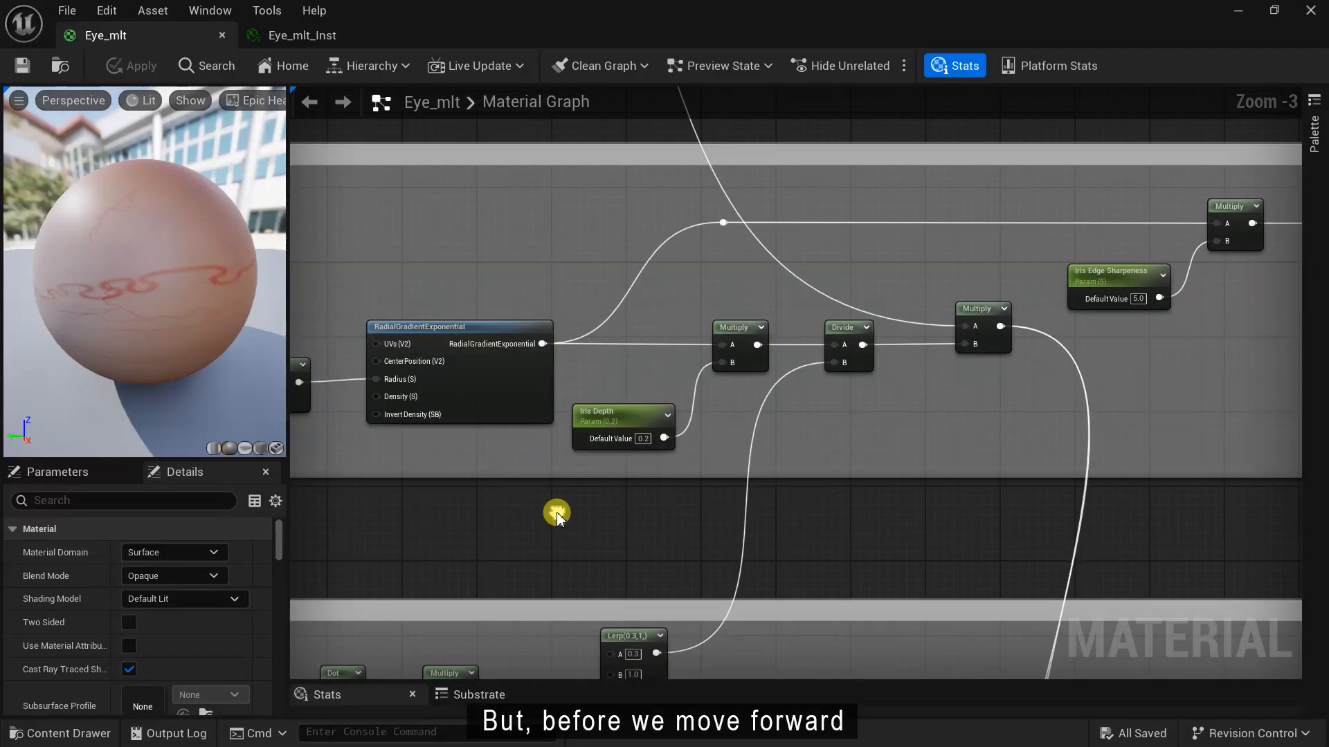
left_click(602, 410)
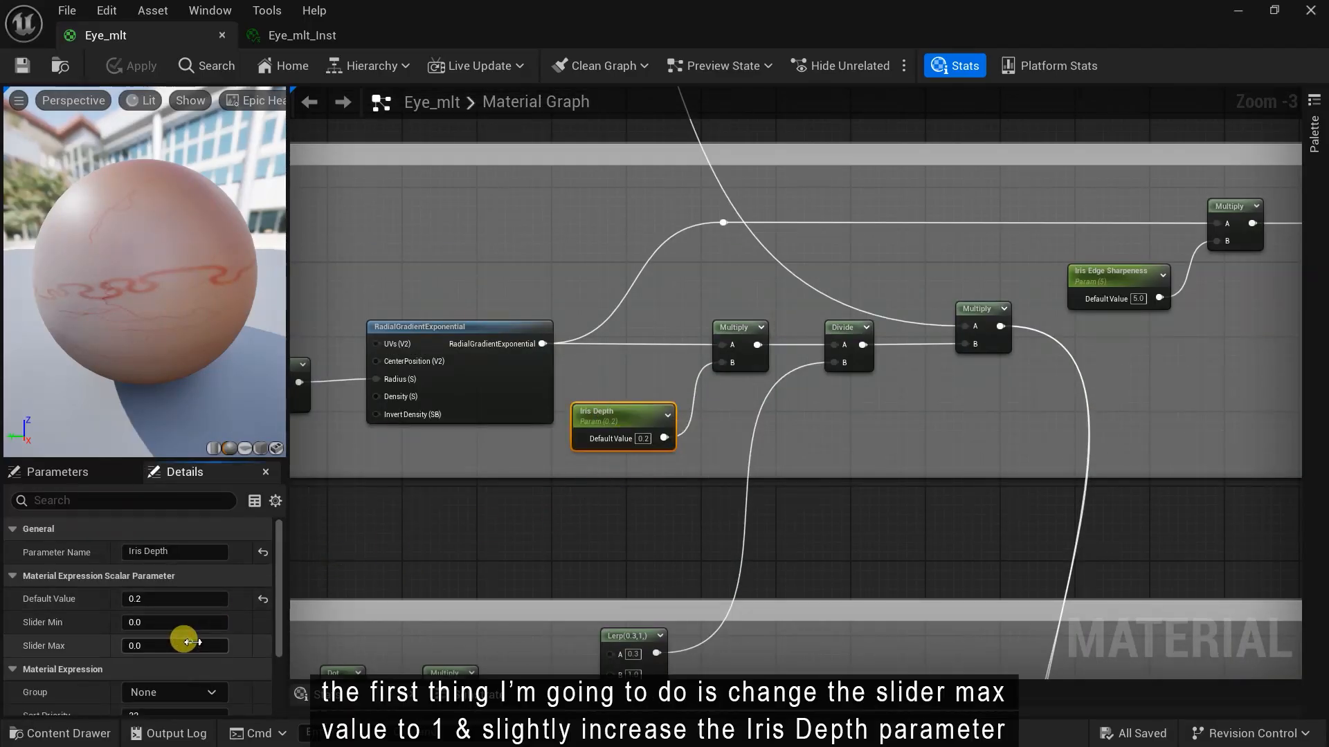
left_click_drag(133, 279, 239, 284)
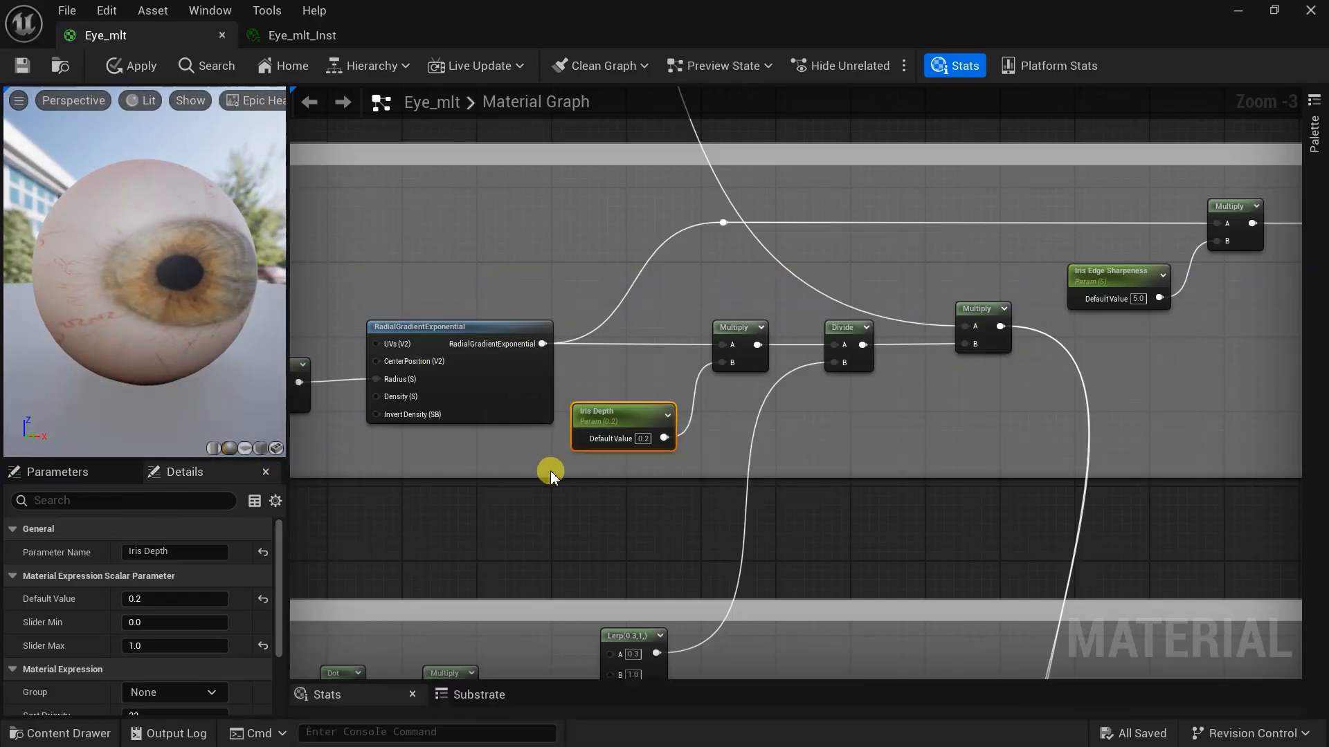
Set the Iris Depth parameter's default value to 0.3 and check the iris on the preview sphere
right_click_drag(550, 496, 639, 488)
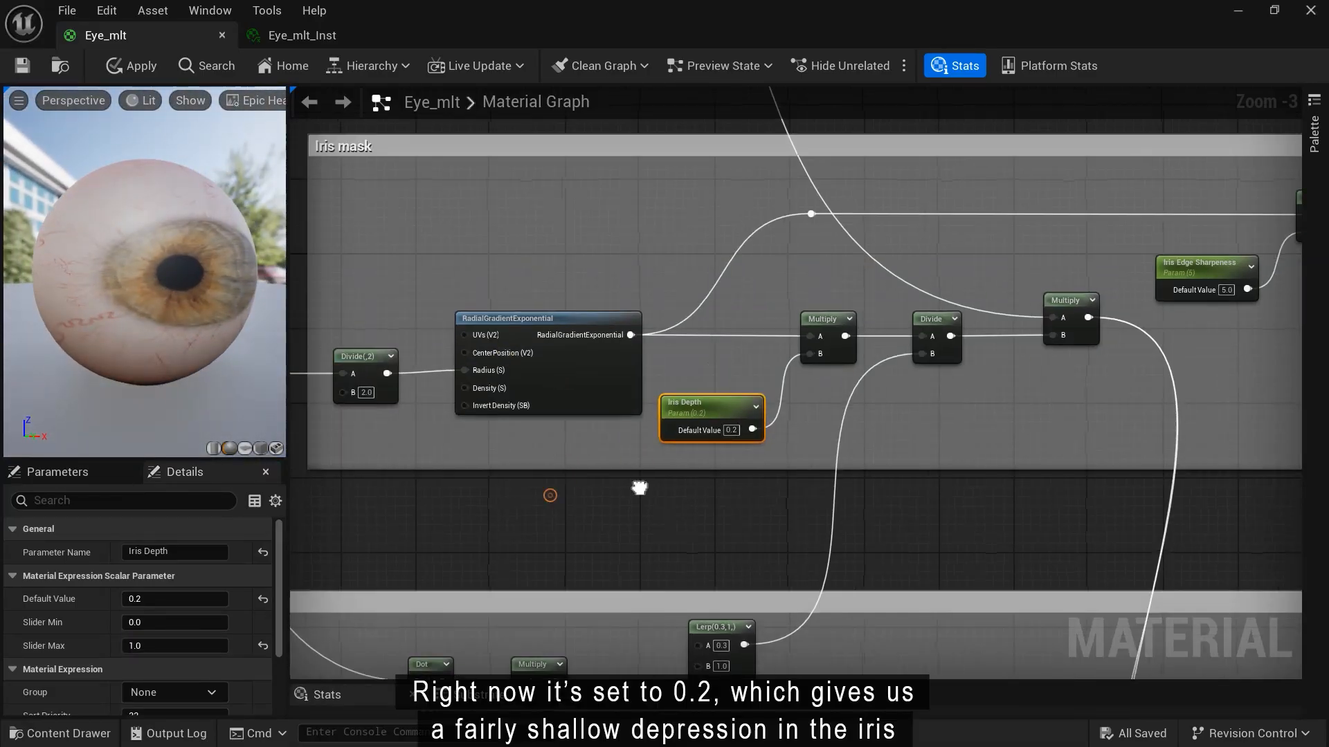
left_click(172, 600)
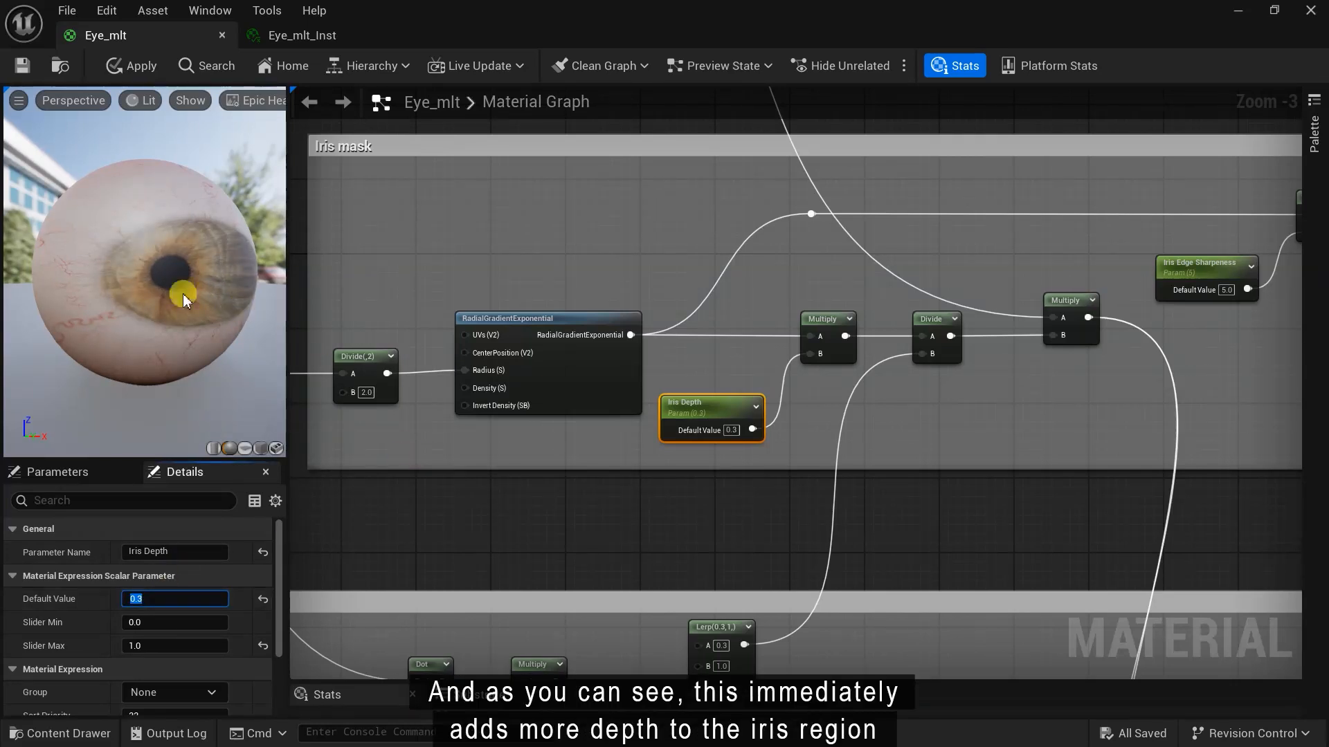
left_click_drag(181, 297, 90, 292)
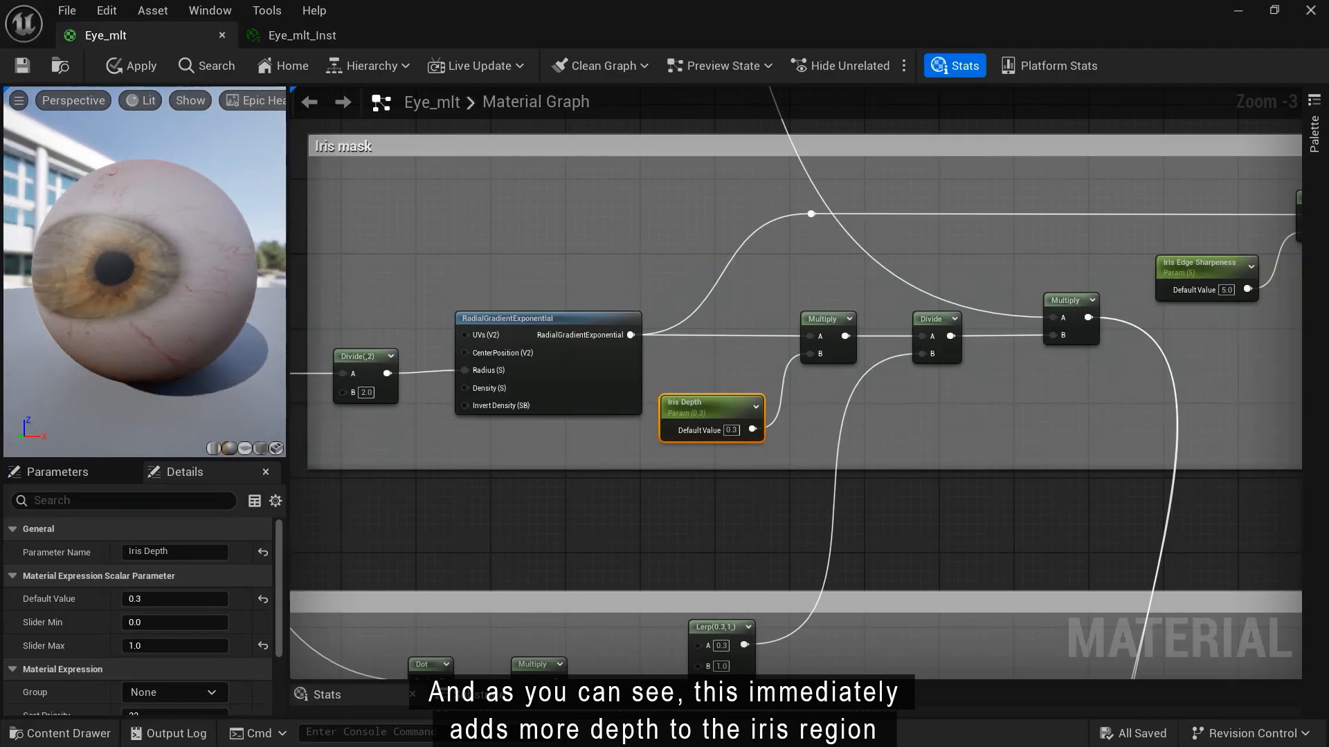
left_click_drag(90, 293, 142, 291)
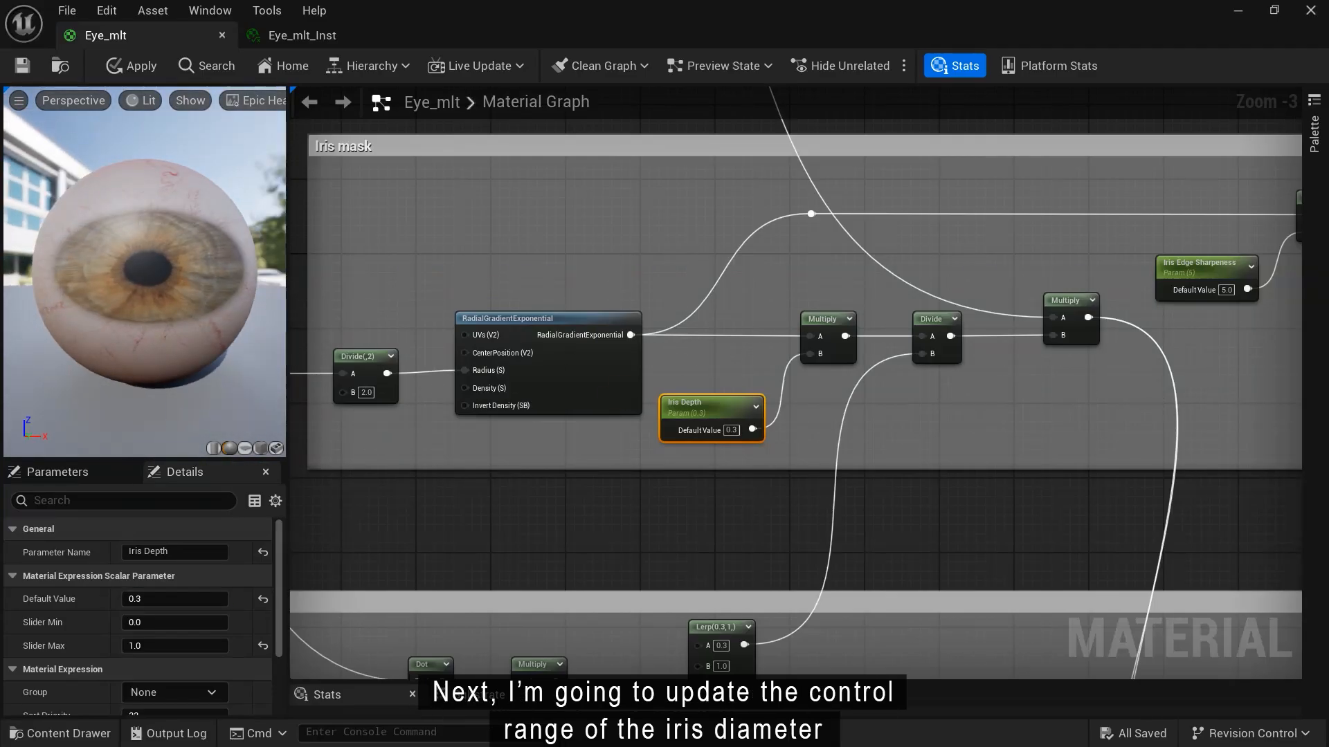
Set the slider maximum of the Iris Diameter parameter to 1.0
scroll(690, 459, "down", 1)
right_click_drag(614, 459, 848, 452)
right_click_drag(484, 428, 547, 672)
scroll(560, 380, "up", 4)
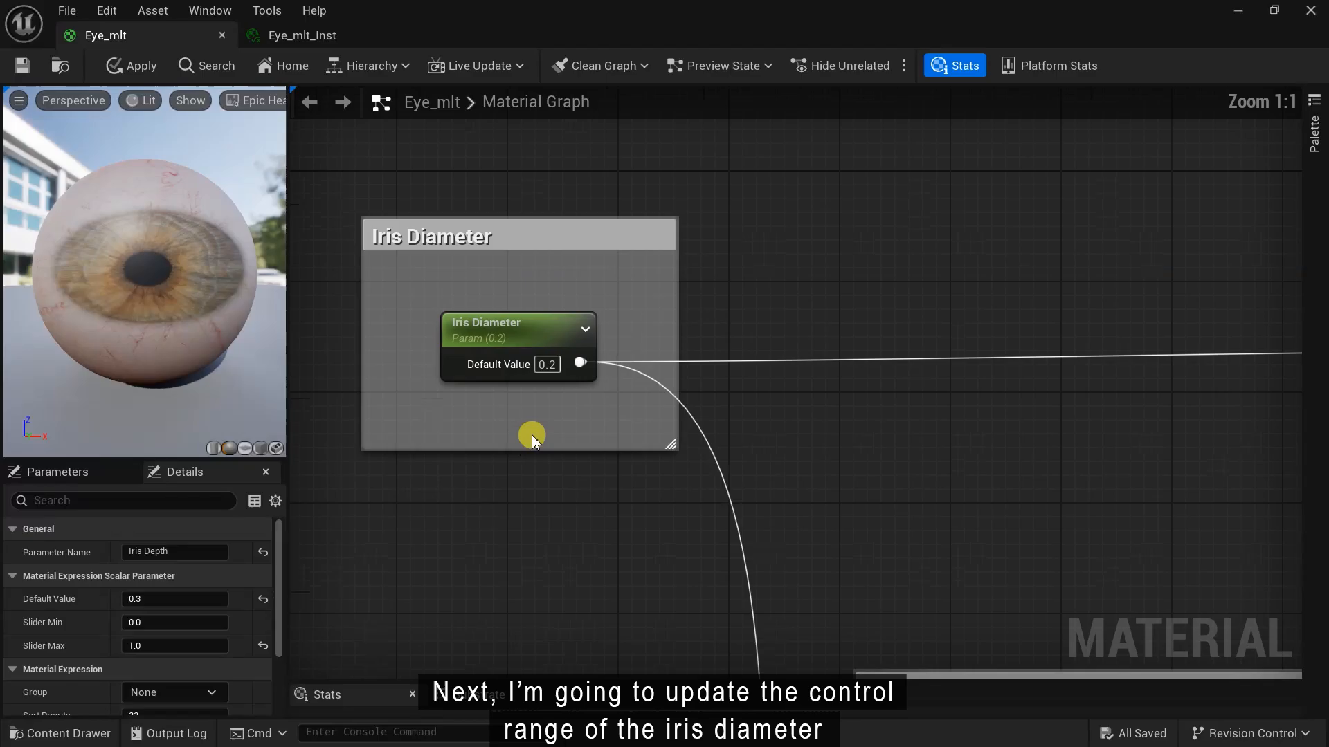
left_click(470, 325)
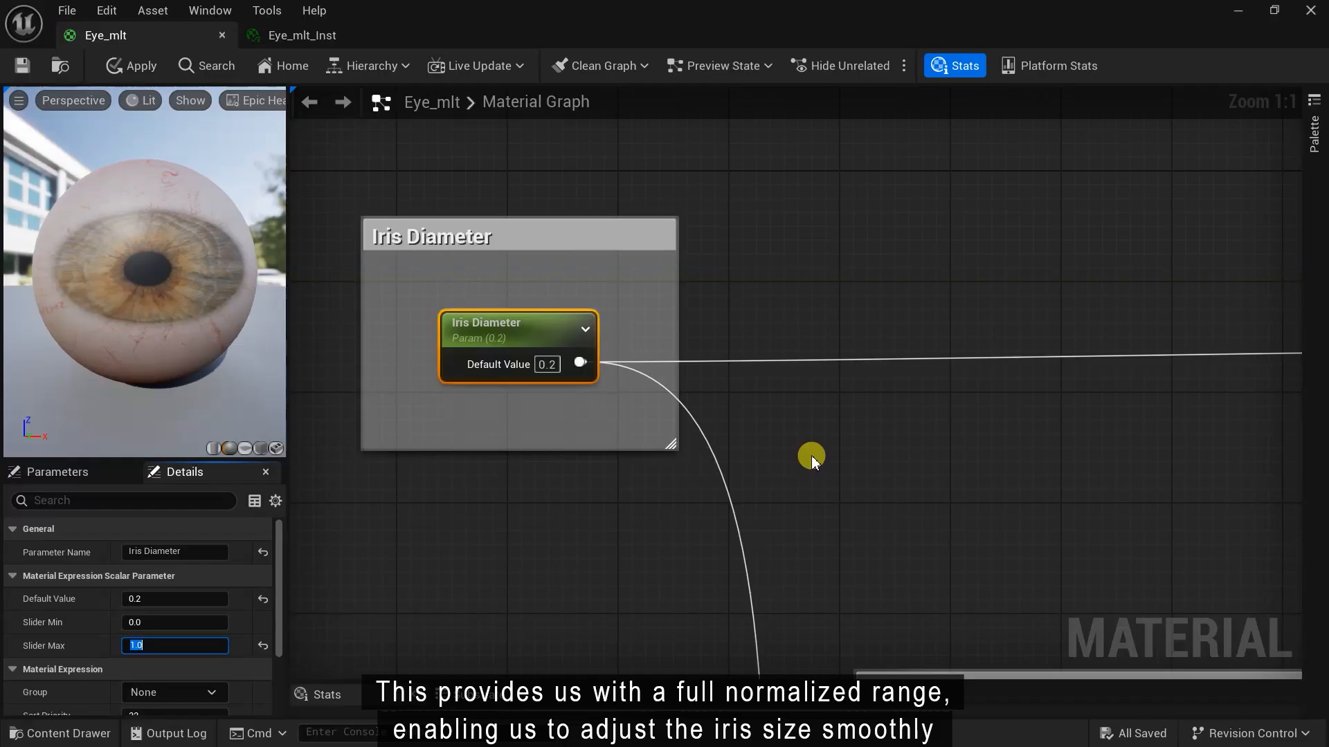
Set the slider minimum of the Pupil Scale parameter to 0.72 and save the material
scroll(811, 456, "down", 4)
right_click_drag(603, 505, 581, 364)
scroll(581, 365, "down", 1)
right_click_drag(1135, 443, 890, 422)
scroll(761, 470, "up", 4)
right_click_drag(1152, 404, 807, 501)
left_click(808, 427)
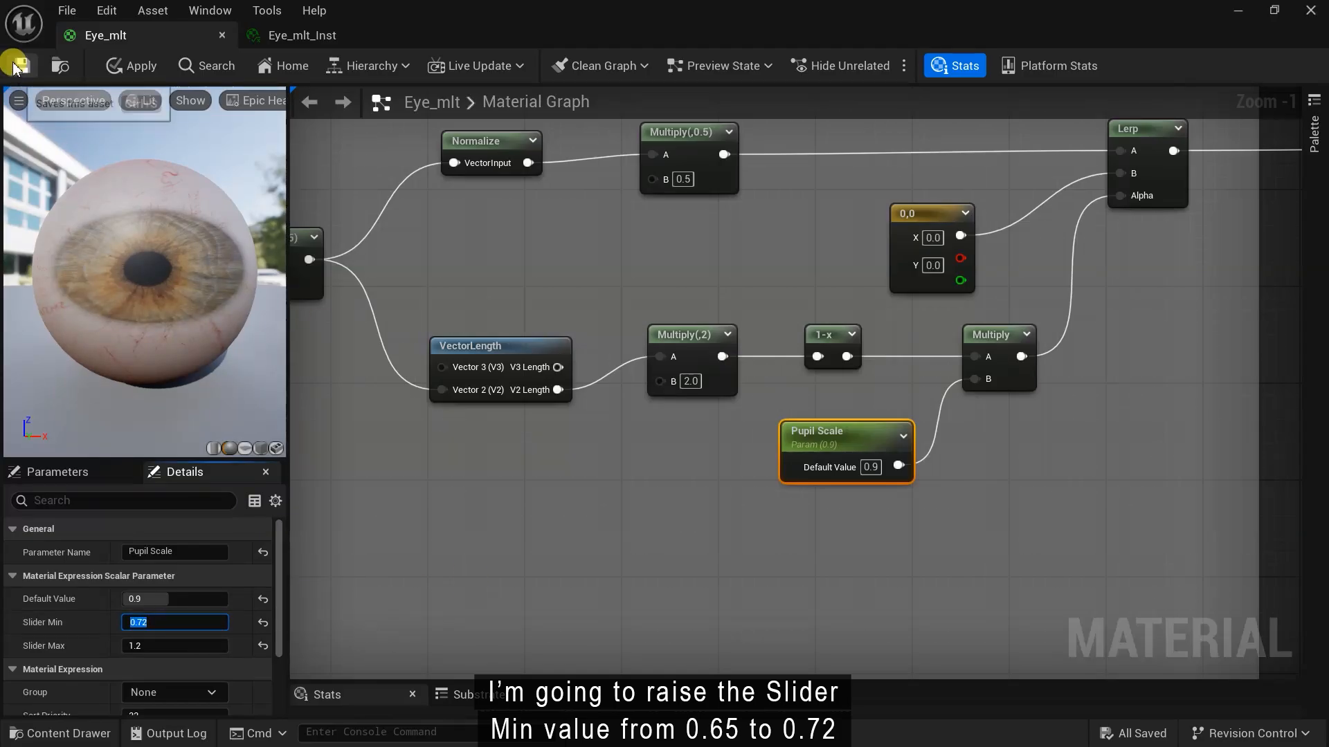
Switch to the Eye_mlt_Inst material instance and reset its Iris Depth to the parent material's default
left_click(296, 38)
left_click(1311, 227)
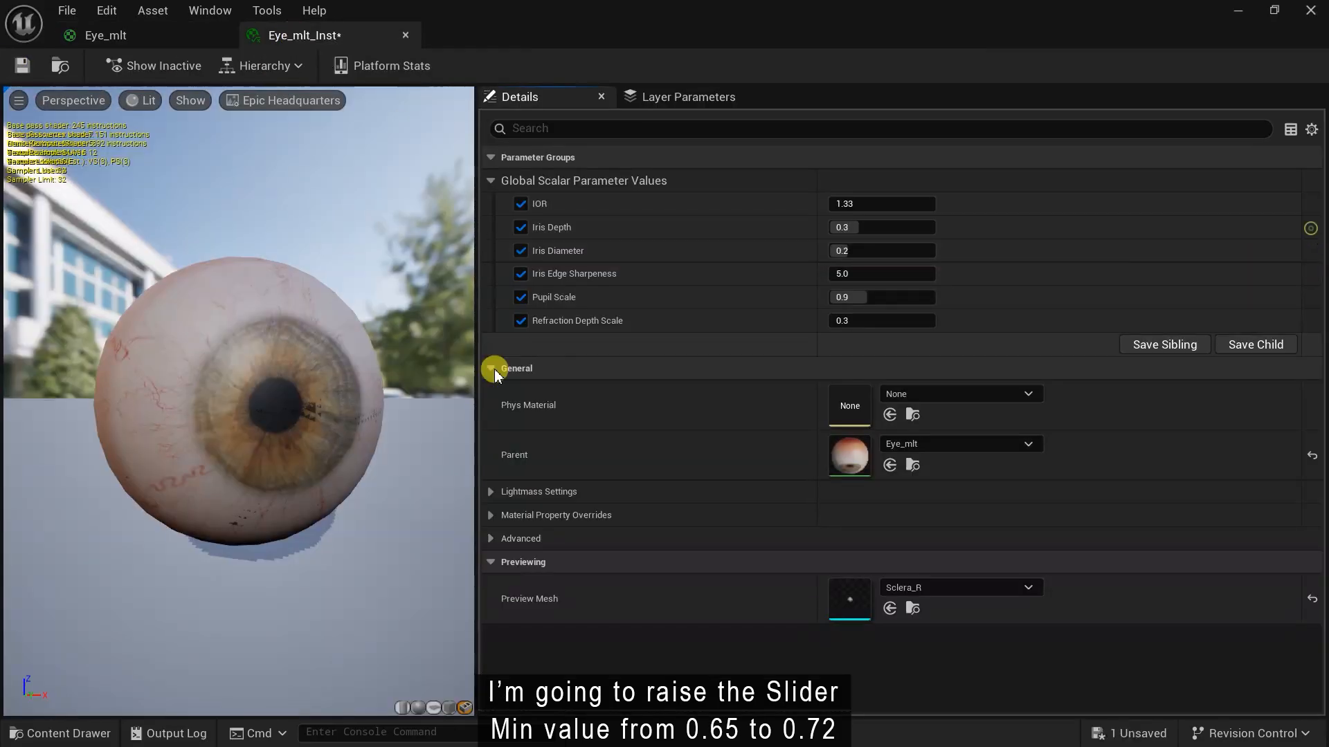
mouse_move(312, 398)
left_mouse_down()
mouse_move(436, 393)
mouse_move(138, 387)
mouse_move(305, 379)
mouse_move(298, 411)
left_mouse_up()
Try a Pupil Scale of 0.72 in the material instance and reset the parameter to its default
left_click(870, 299)
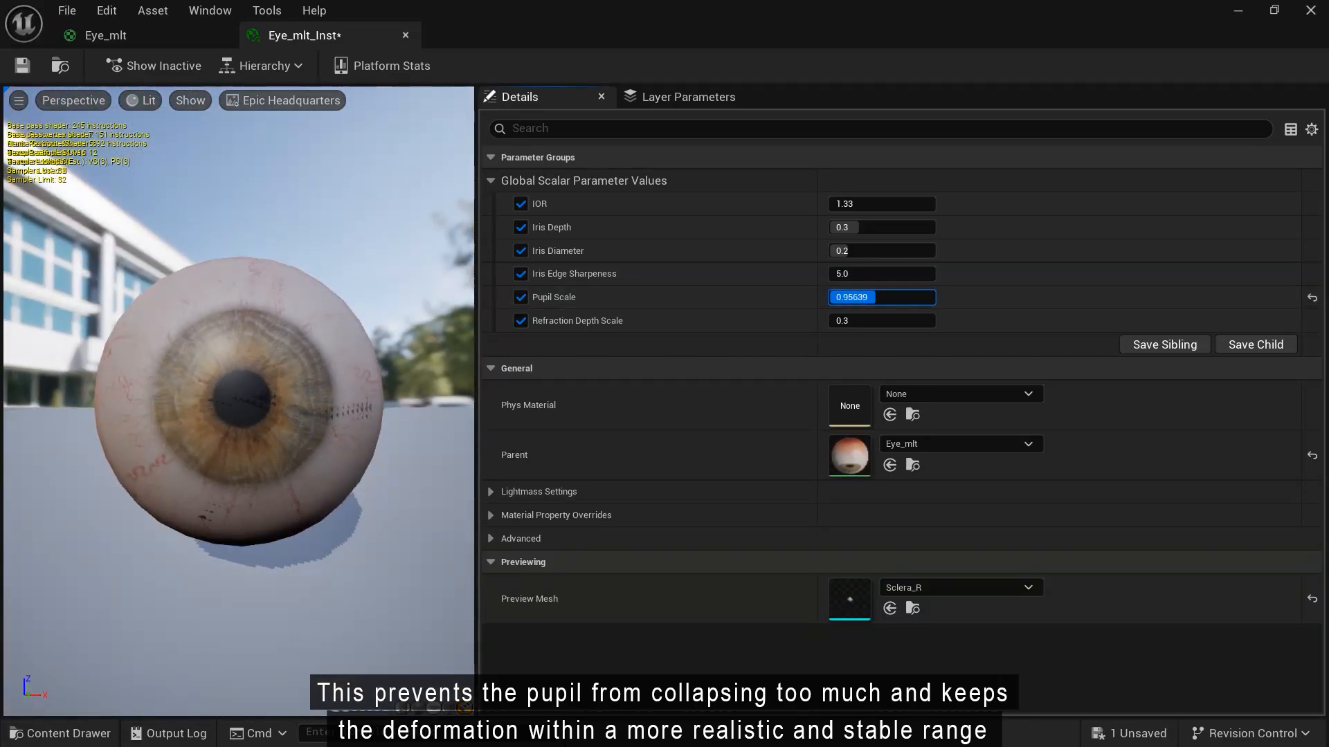
type("0.72")
key("Return")
left_click(1311, 297)
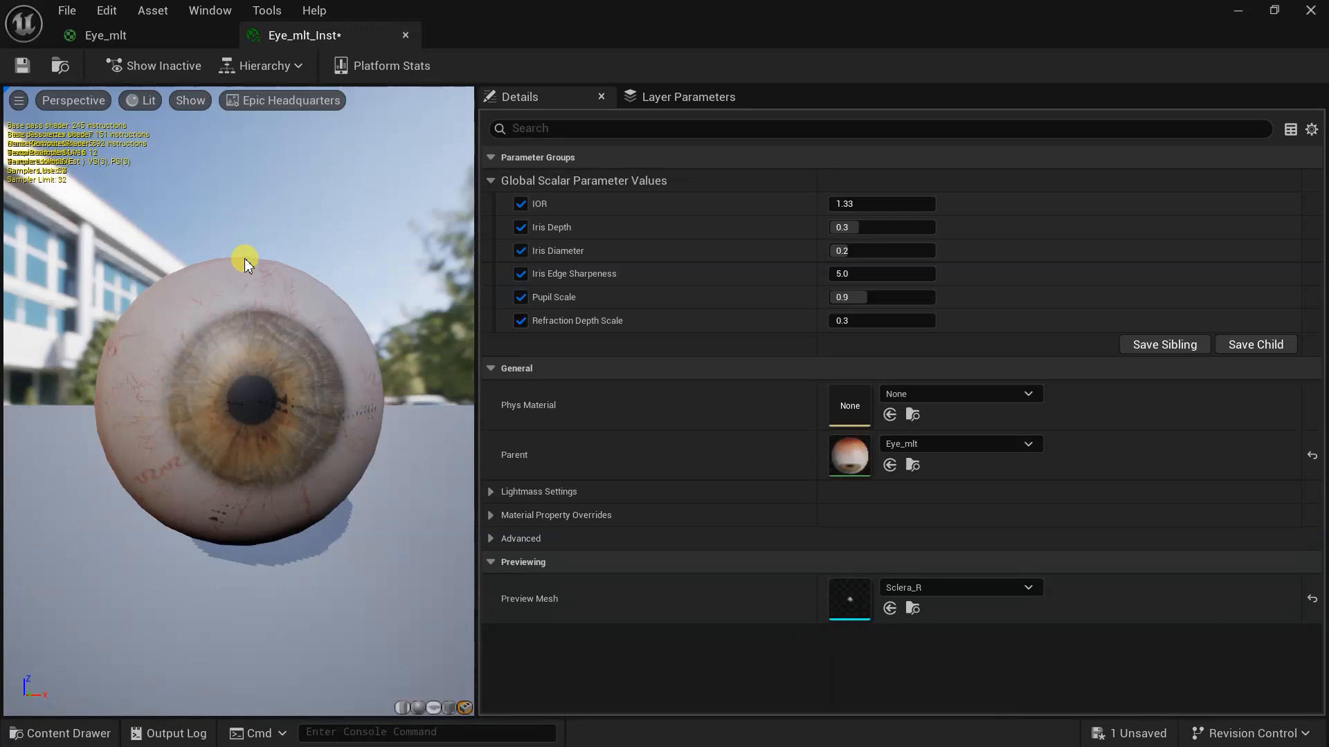
Return to the Eye_mlt graph and move the sclera albedo Texture Sample node up and away from the blend nodes
left_click(166, 38)
scroll(712, 542, "up", 5)
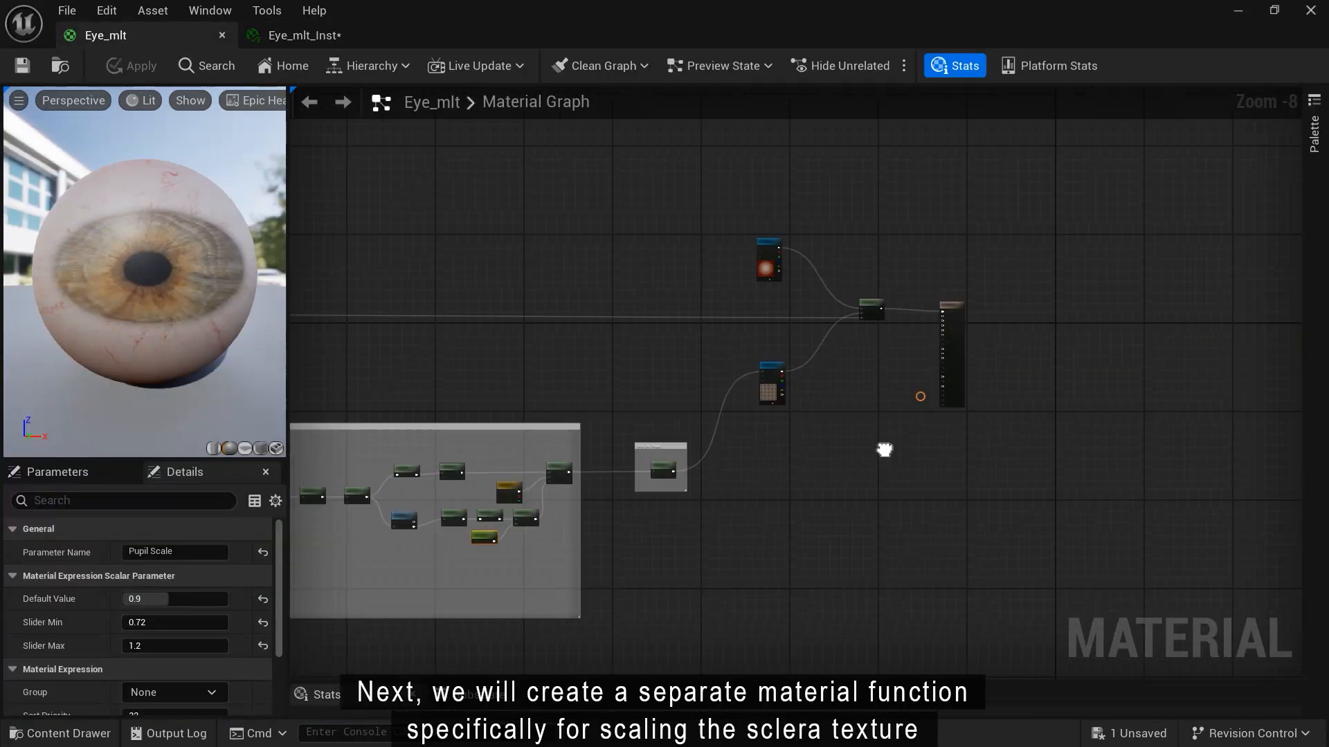
scroll(585, 291, "up", 4)
right_click_drag(304, 379, 666, 549)
scroll(666, 549, "down", 4)
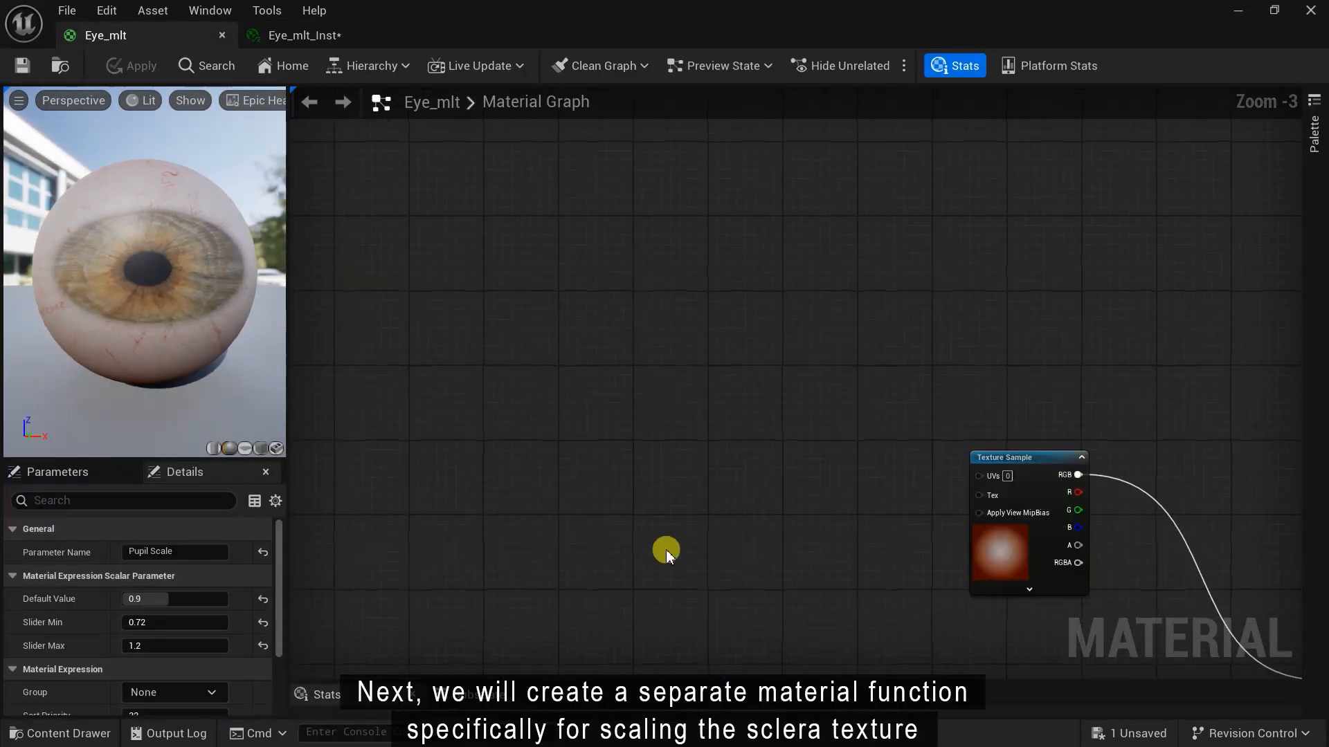
left_click_drag(956, 521, 598, 285)
right_click_drag(630, 378, 765, 567)
scroll(765, 566, "up", 4)
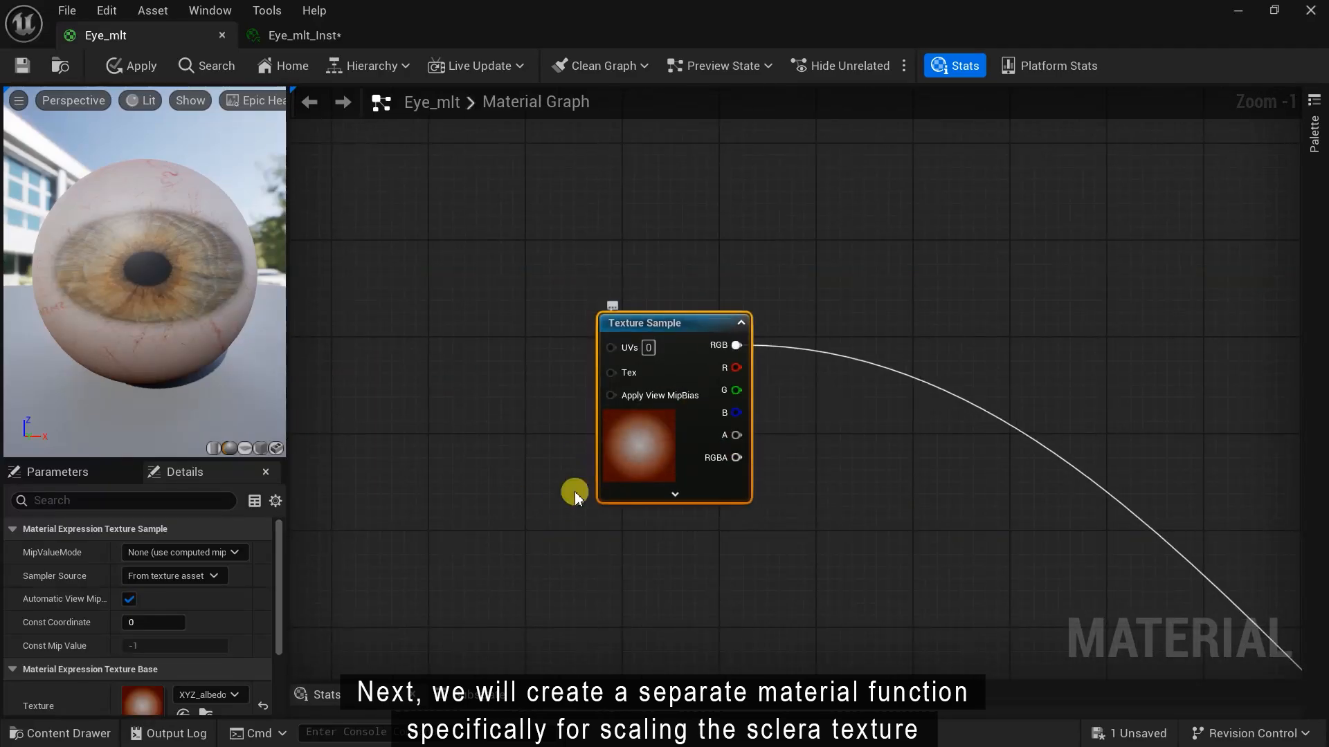
Create a material function named Scale_Mf in the Materials/Skin folder and open it
left_click(83, 735)
right_click(838, 600)
mouse_move(882, 599)
scroll(931, 529, "down", 1)
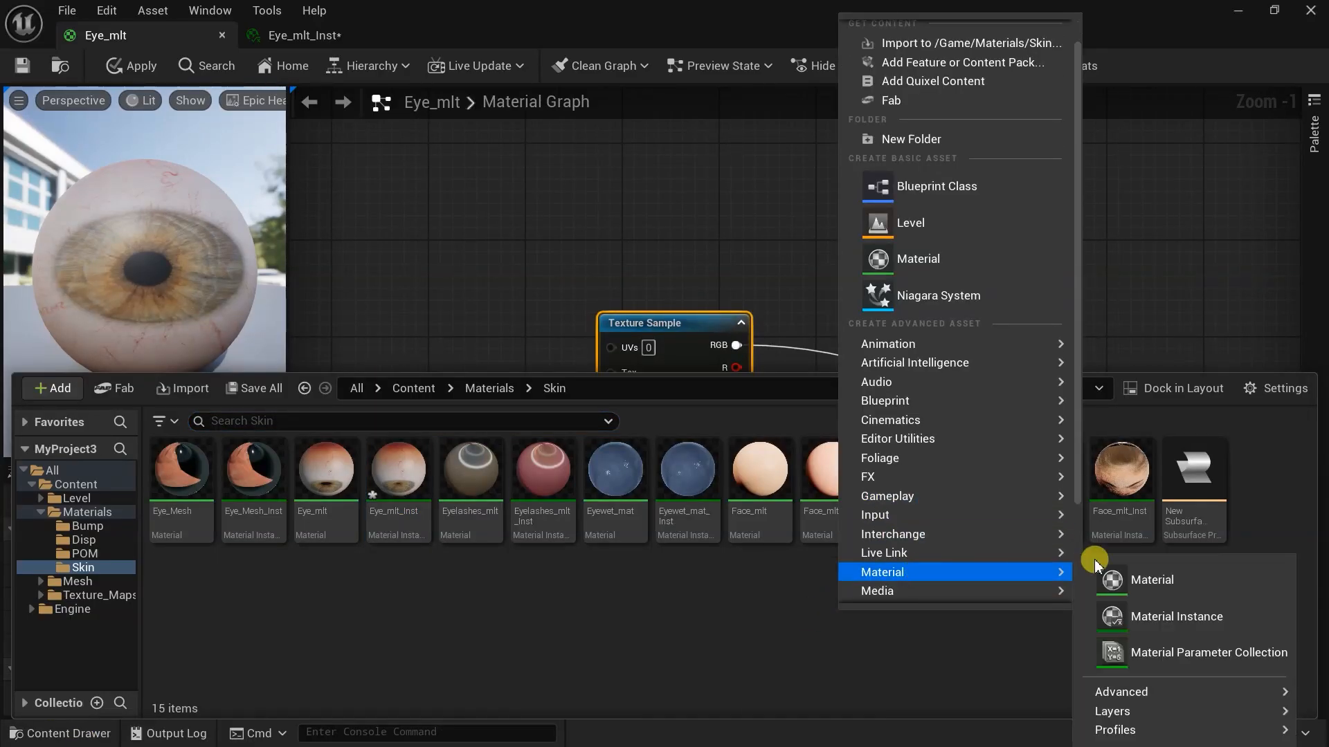
mouse_move(1176, 692)
left_click(979, 683)
type("Scale_Mf")
key("Return")
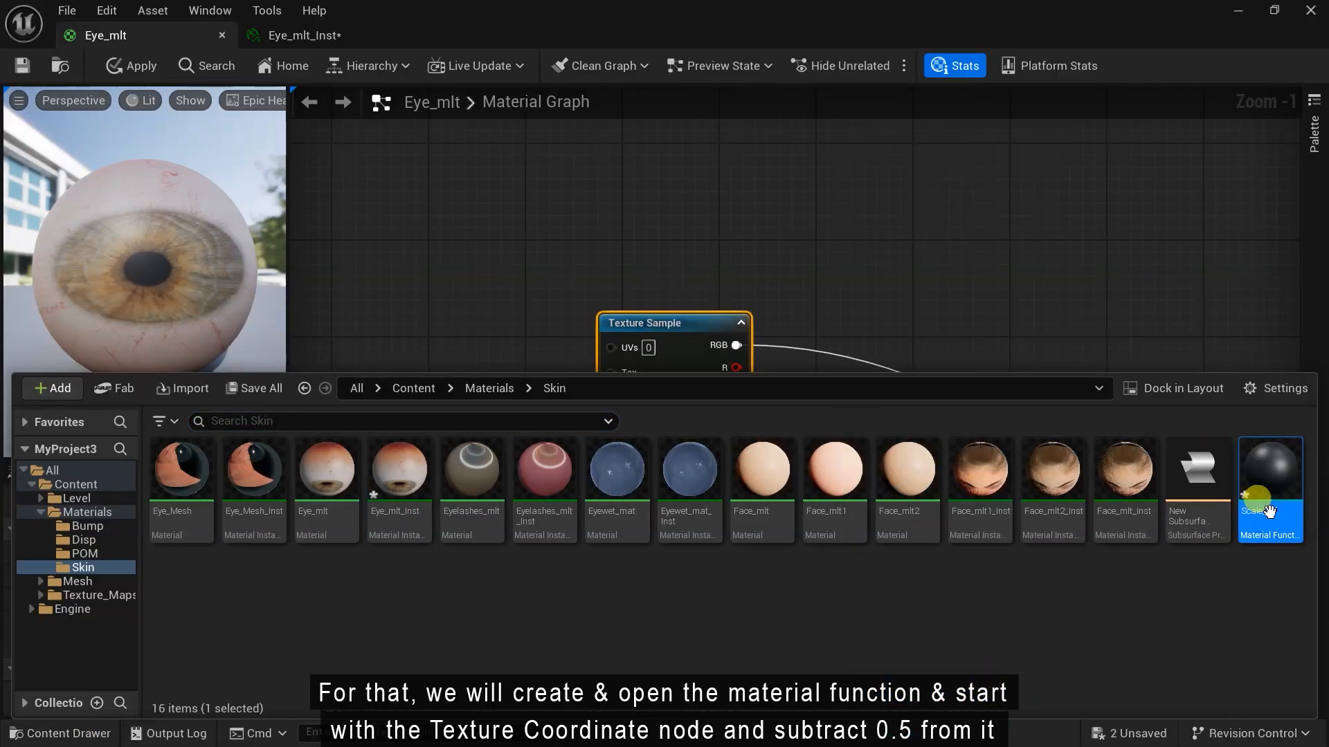
double_click(1256, 481)
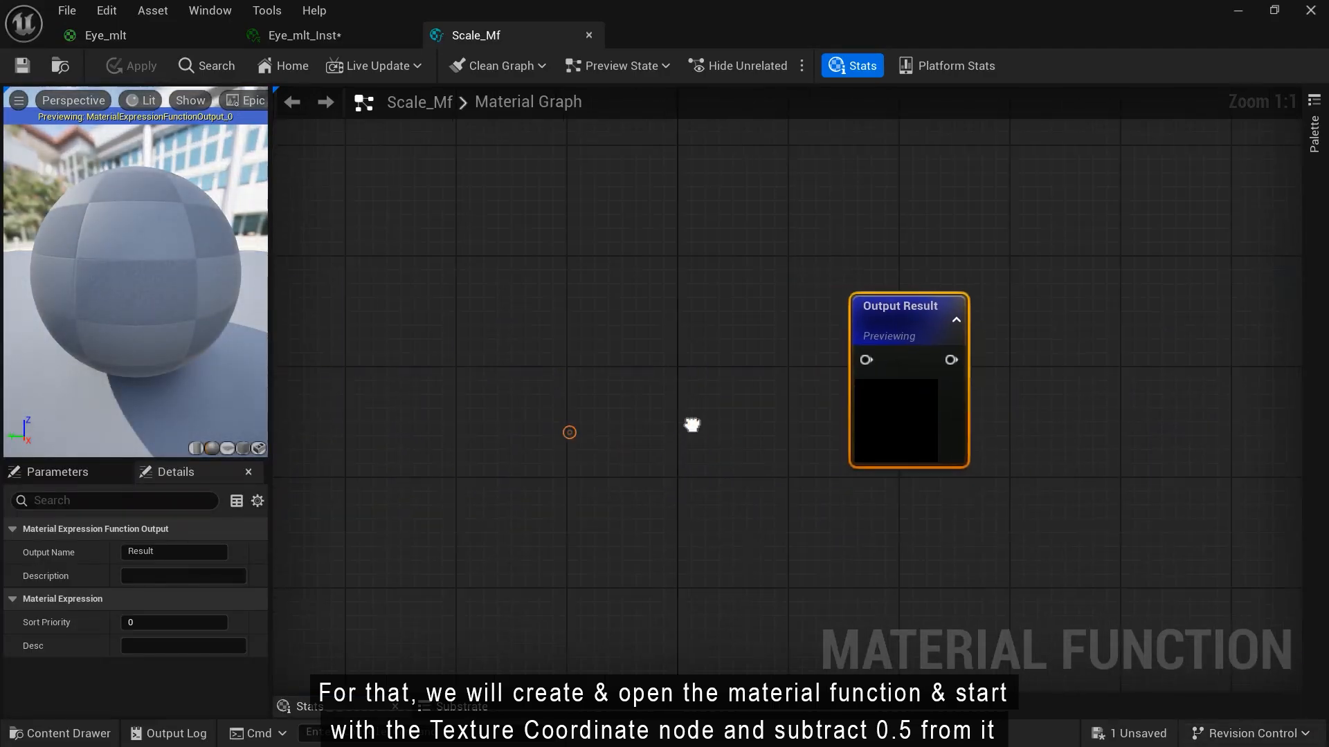
Add a TextureCoordinate node to the Scale_Mf graph and place it well to the left of the Output Result node
right_click(534, 367)
type("texturec")
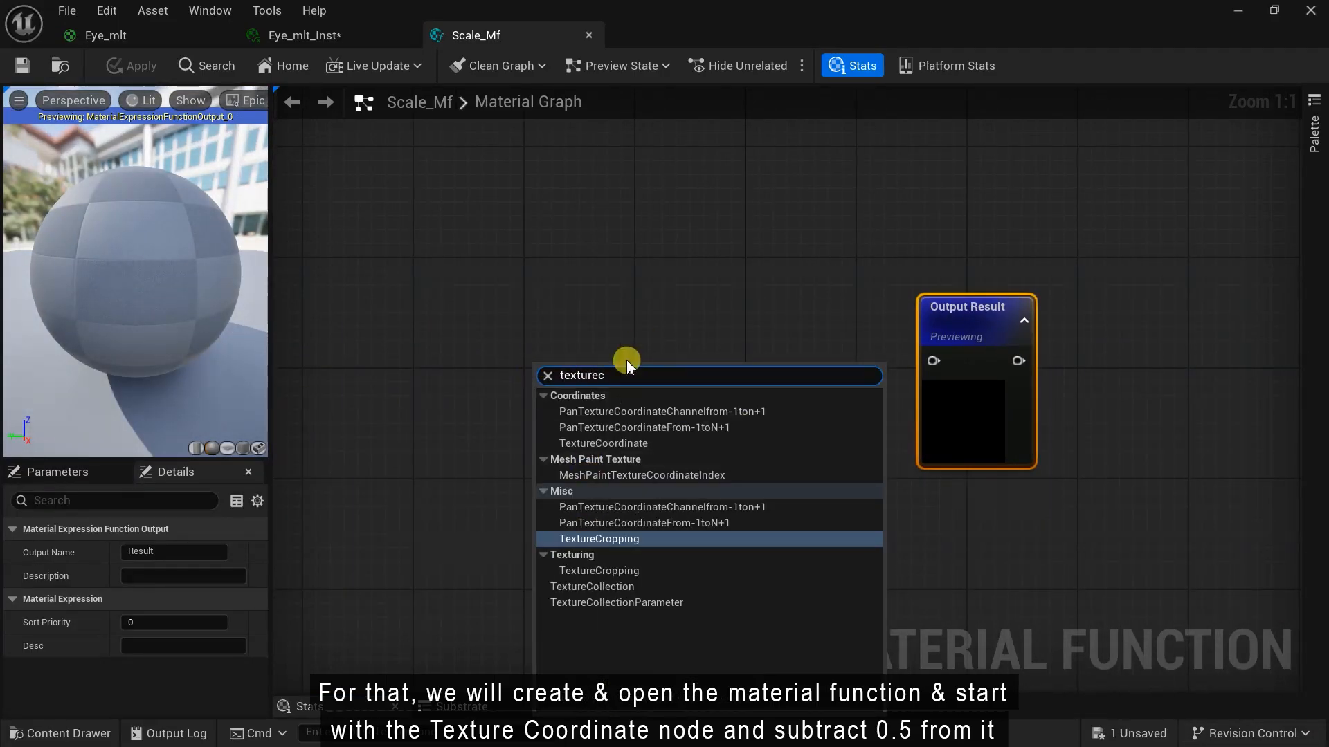
left_click(610, 444)
right_click_drag(736, 504, 1026, 496)
scroll(1026, 497, "down", 2)
left_click_drag(924, 395, 469, 325)
right_click_drag(774, 404, 757, 384)
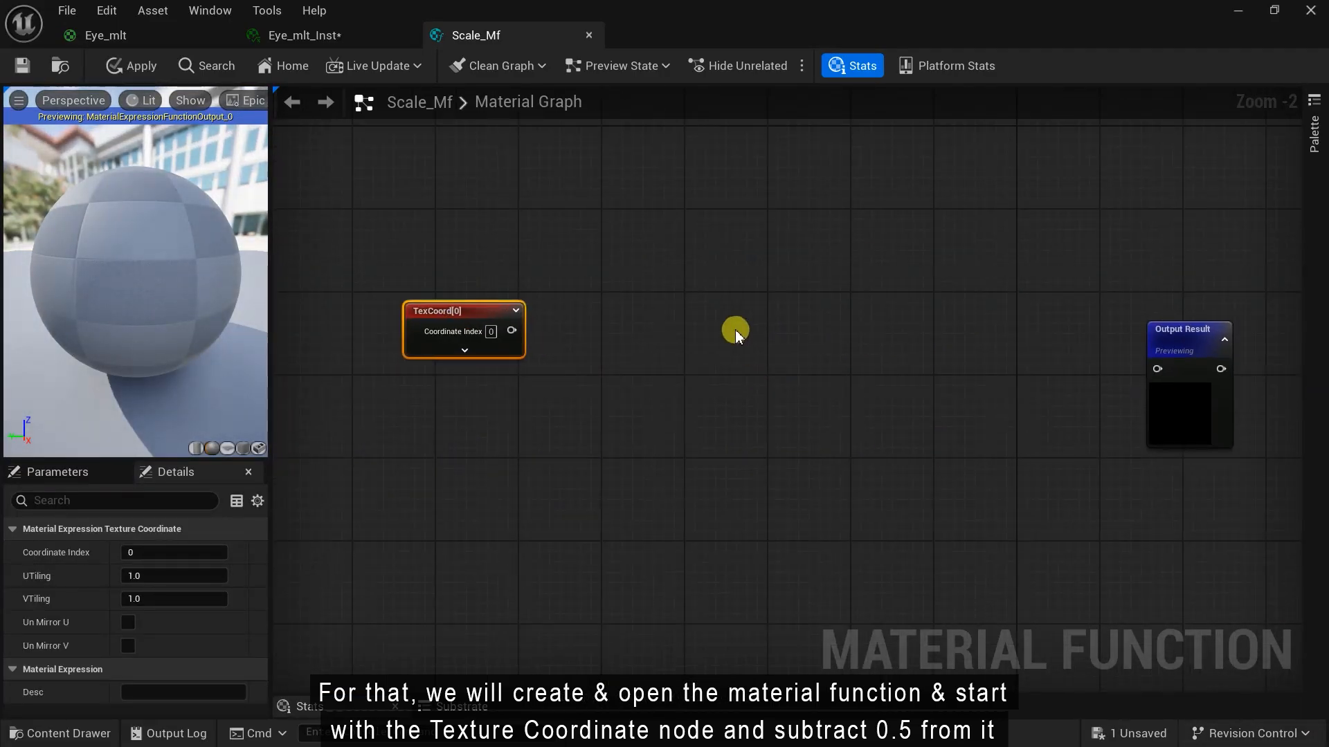
Add a Subtract node, connect the TexCoord output to its A input, and set its B value to 0.5
right_click(637, 331)
type("subtr")
key("Return")
scroll(549, 344, "up", 3)
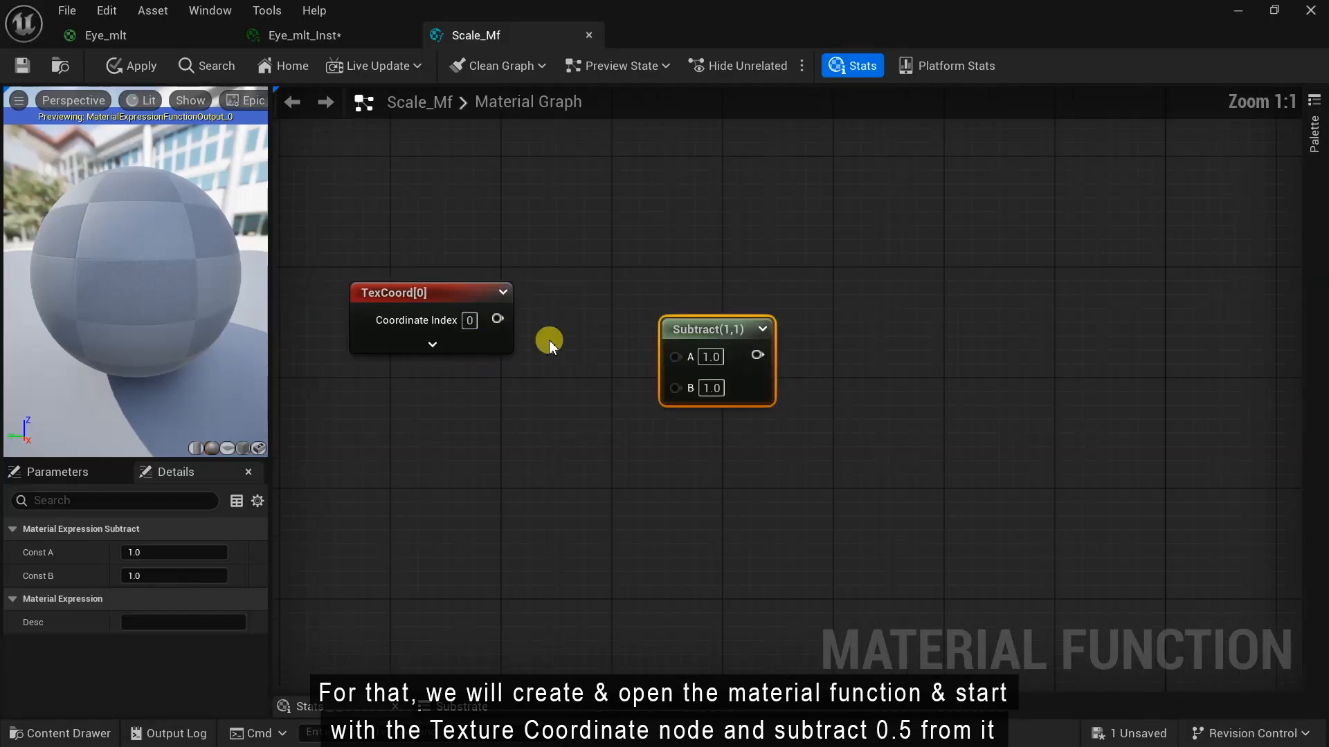
right_click_drag(549, 344, 599, 419)
left_click_drag(712, 429, 712, 429)
right_click_drag(740, 392, 735, 357)
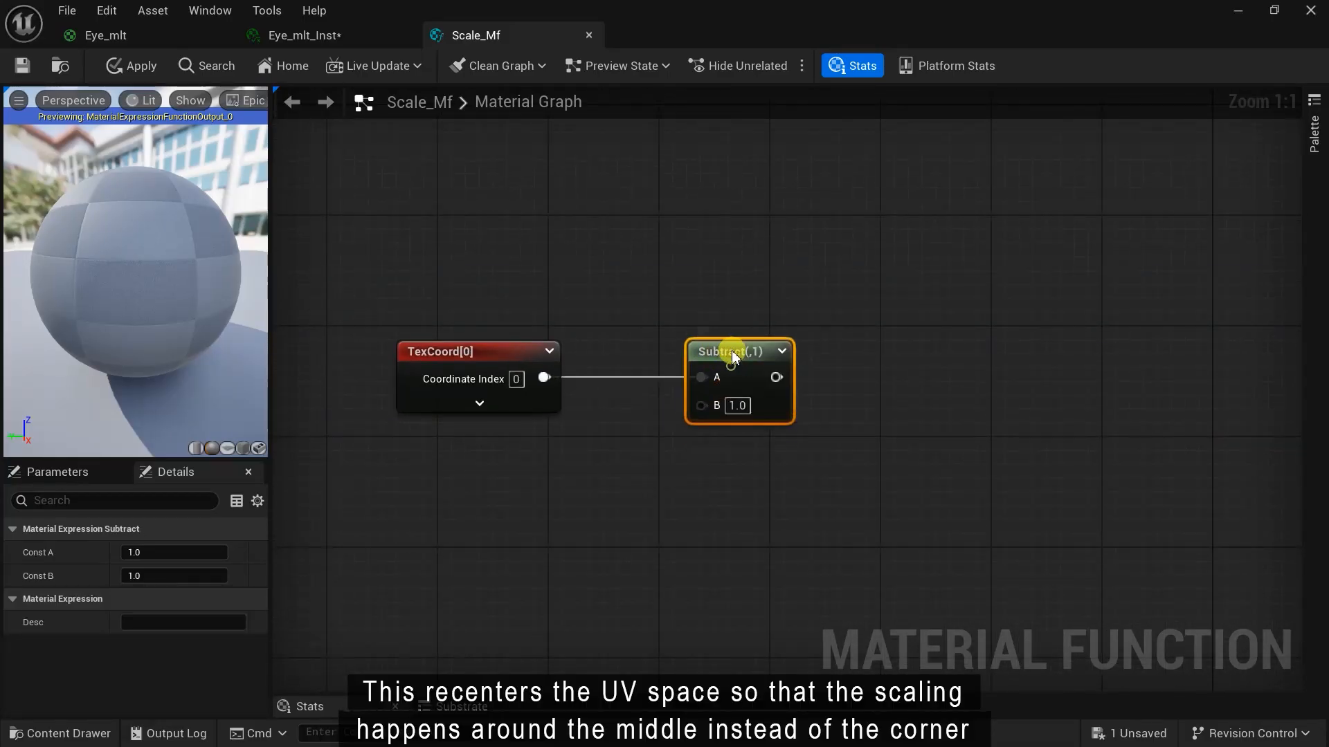
left_click(734, 483)
Add a function input node below the TexCoord node and set its input type to Function Input Scalar
right_click_drag(898, 451, 820, 399)
right_click_drag(691, 484, 718, 438)
right_click(629, 479)
type("in")
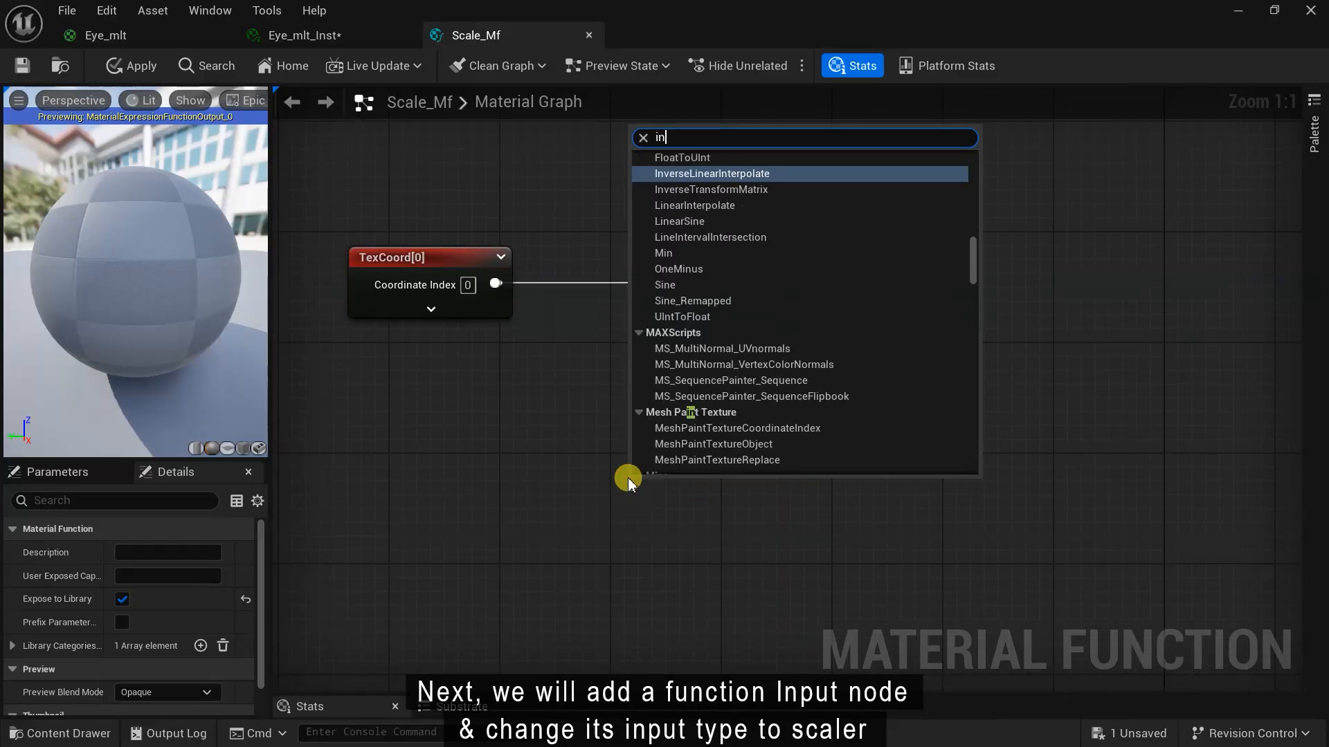
type("put")
key("Return")
left_click_drag(680, 482, 537, 514)
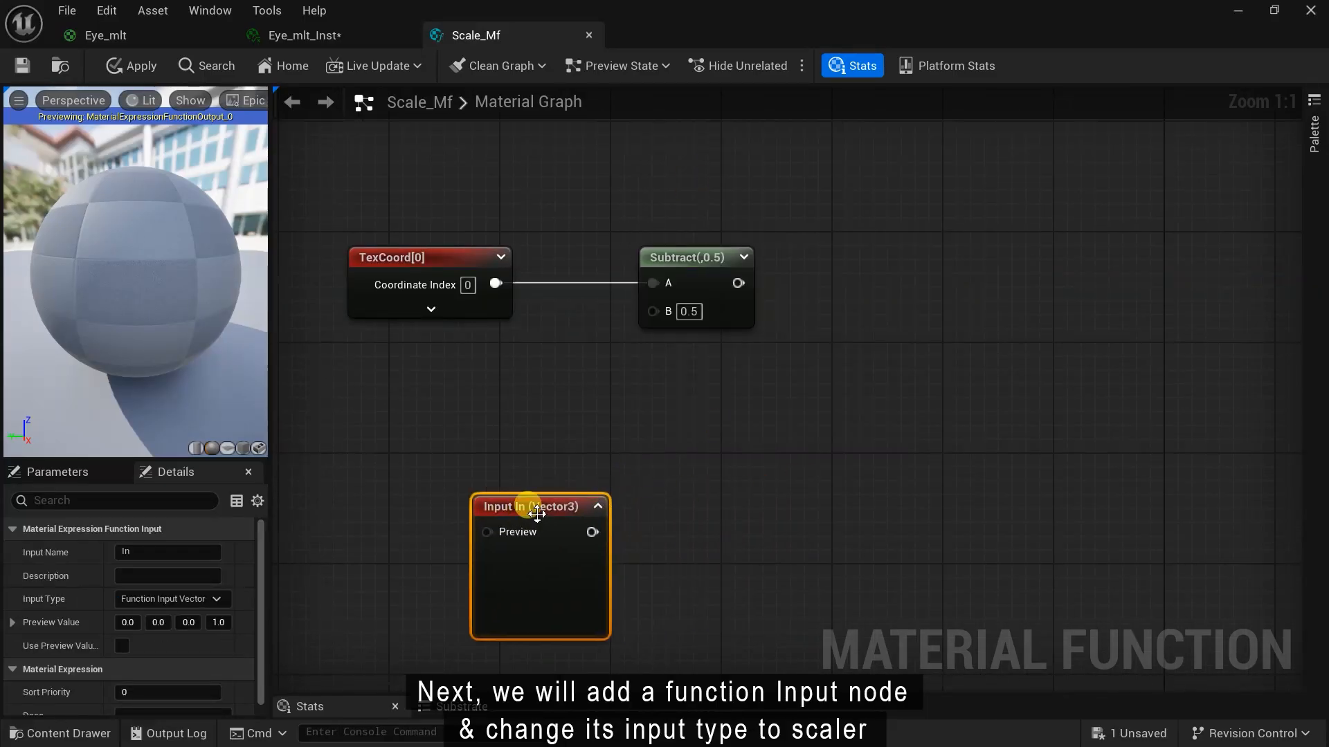
left_click(193, 599)
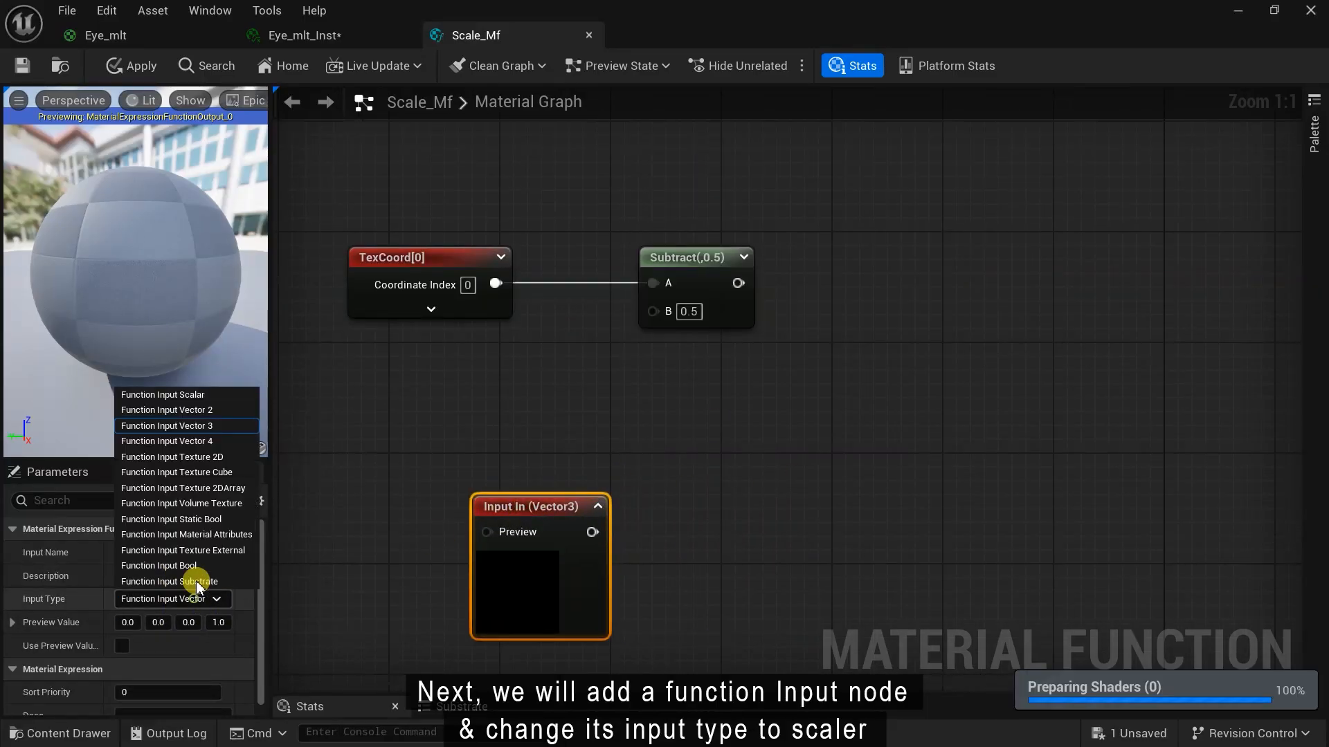
left_click(189, 398)
Add a OneMinus node beside the scalar input node and connect the input's output to it
right_click(715, 519)
type("one")
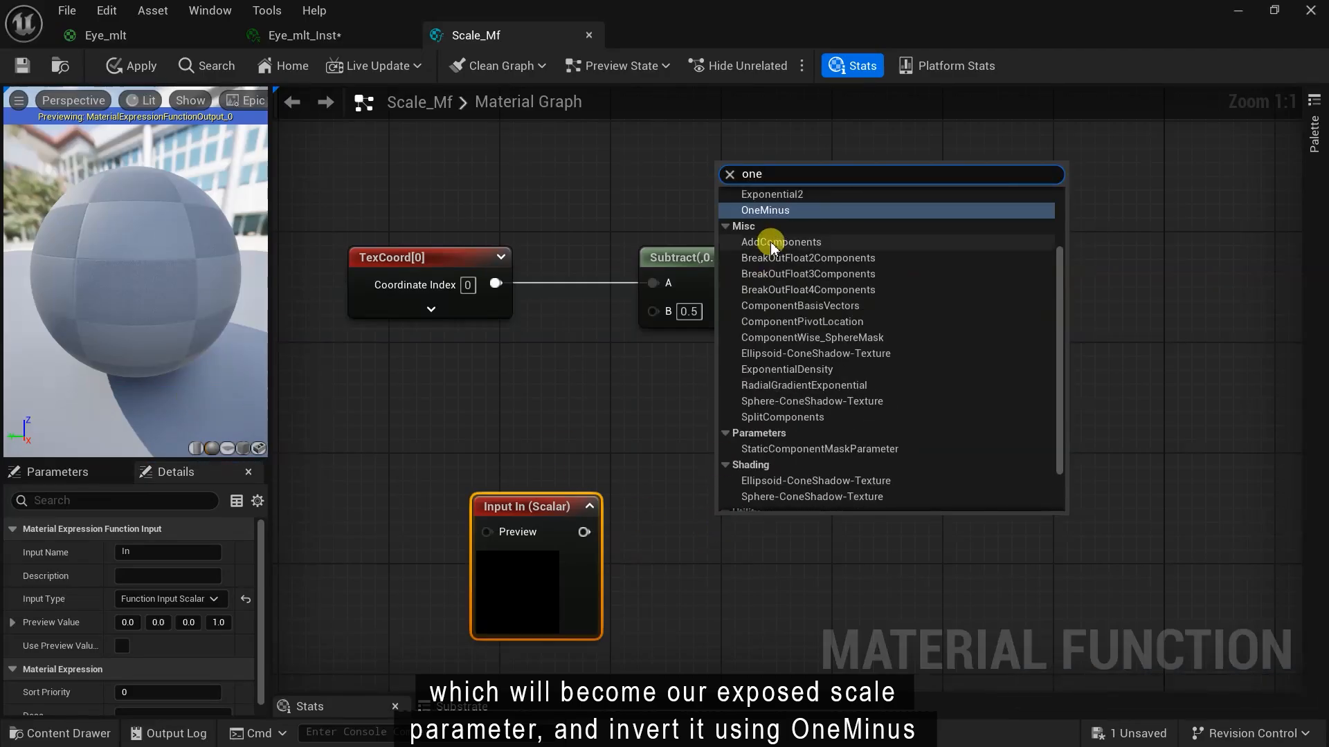
left_click(773, 207)
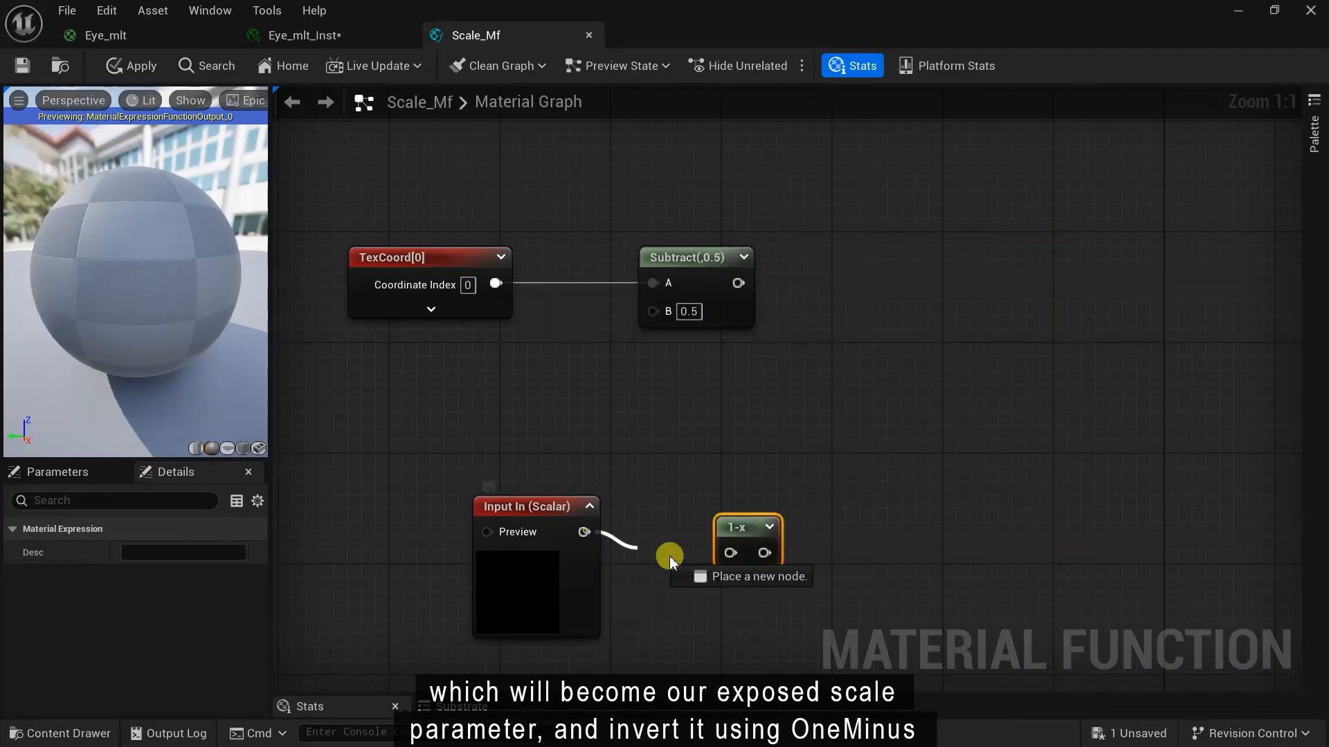
left_click_drag(735, 557, 732, 553)
right_click_drag(727, 528, 701, 515)
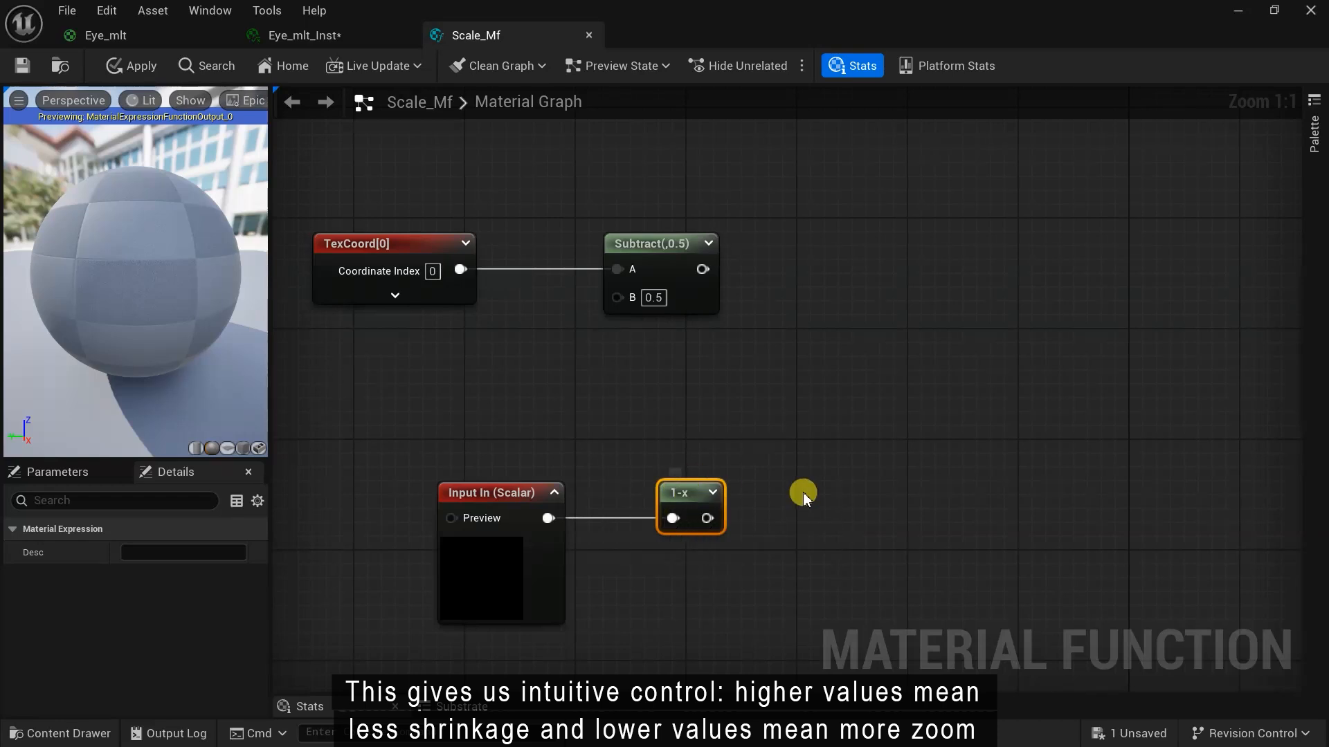
Add a Multiply node, connecting the Subtract output to its A input and the OneMinus output to its B input
right_click(865, 382)
type("mul")
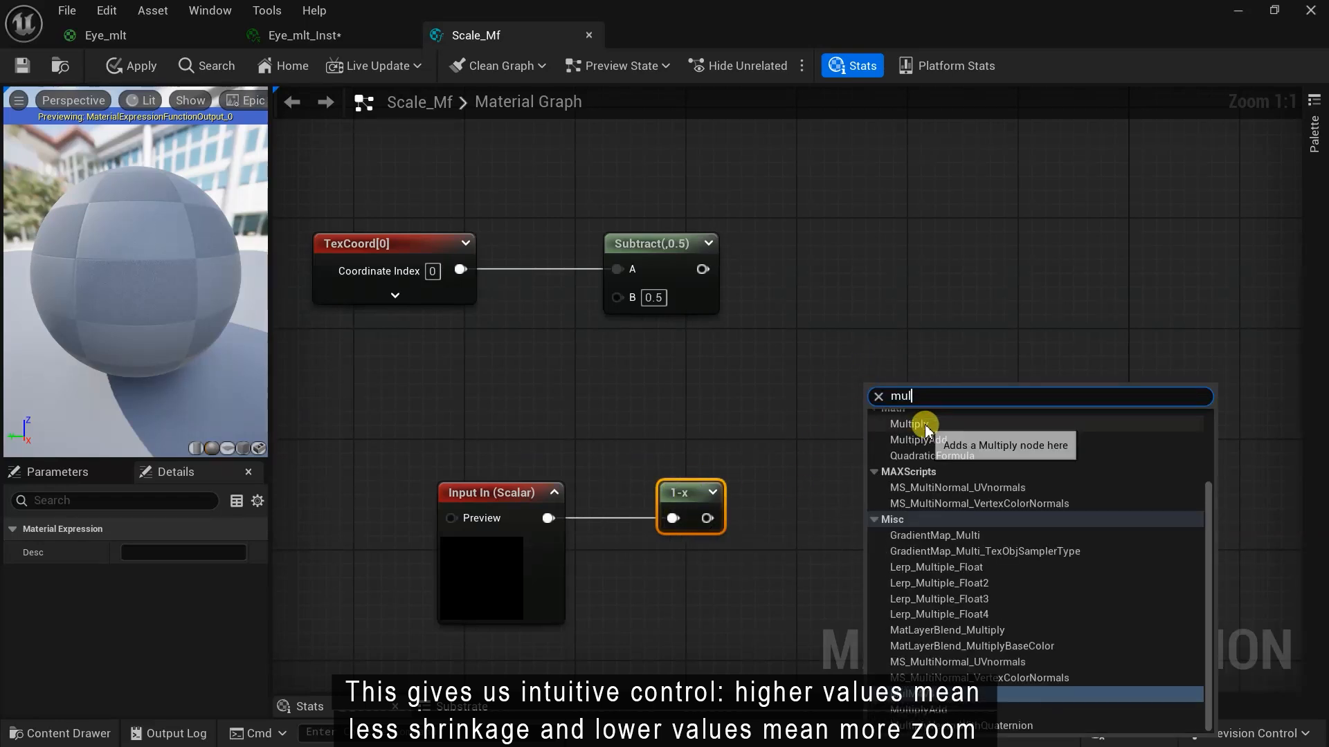
left_click(922, 425)
left_click_drag(914, 386, 874, 237)
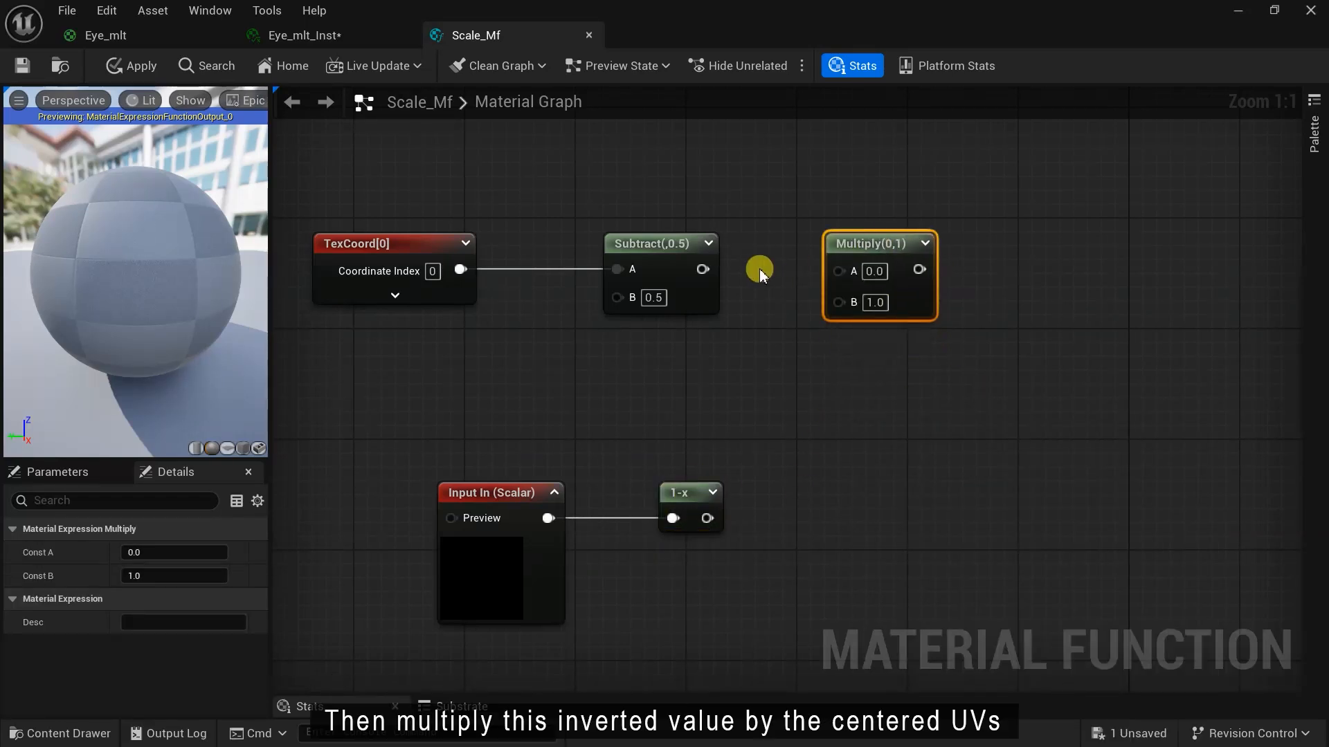
left_click_drag(706, 518, 838, 297)
Add an Add node after Multiply, set its B value to 0.5, and connect its output to Output Result
right_click_drag(695, 427, 465, 486)
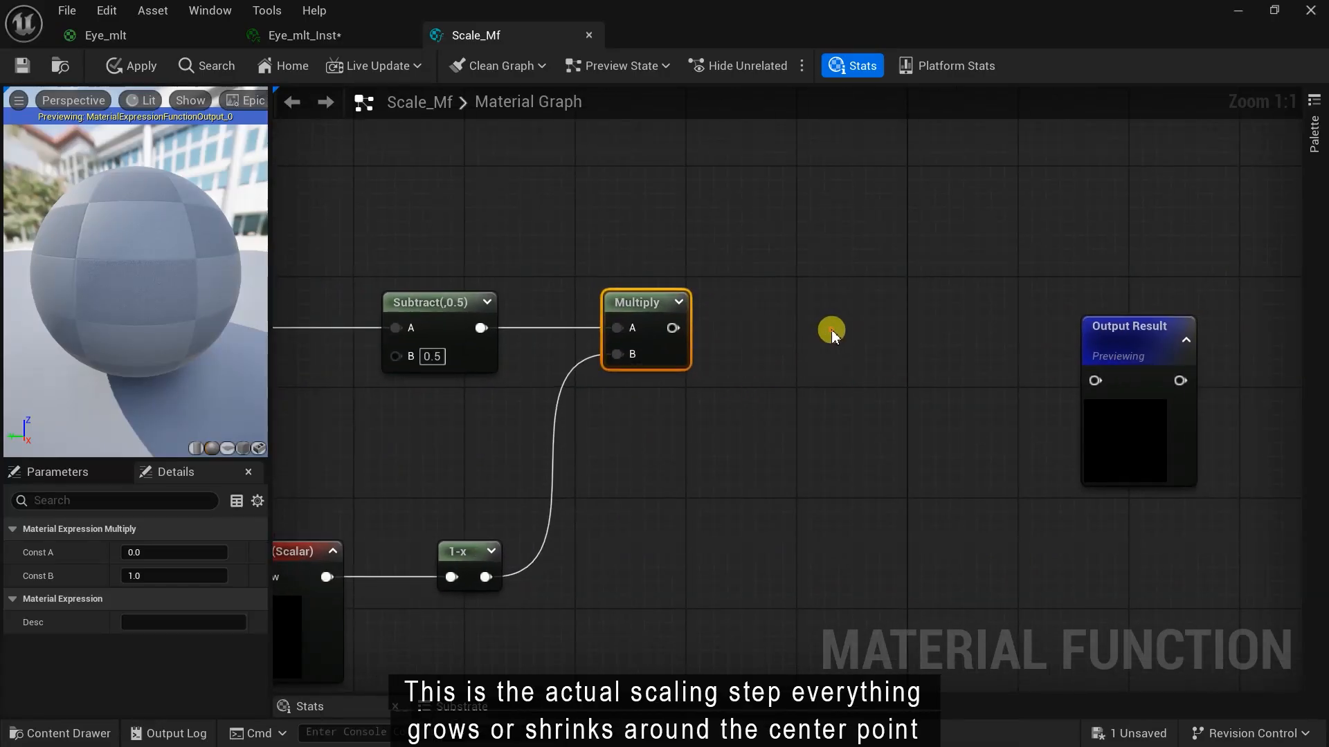
right_click(832, 330)
type("add")
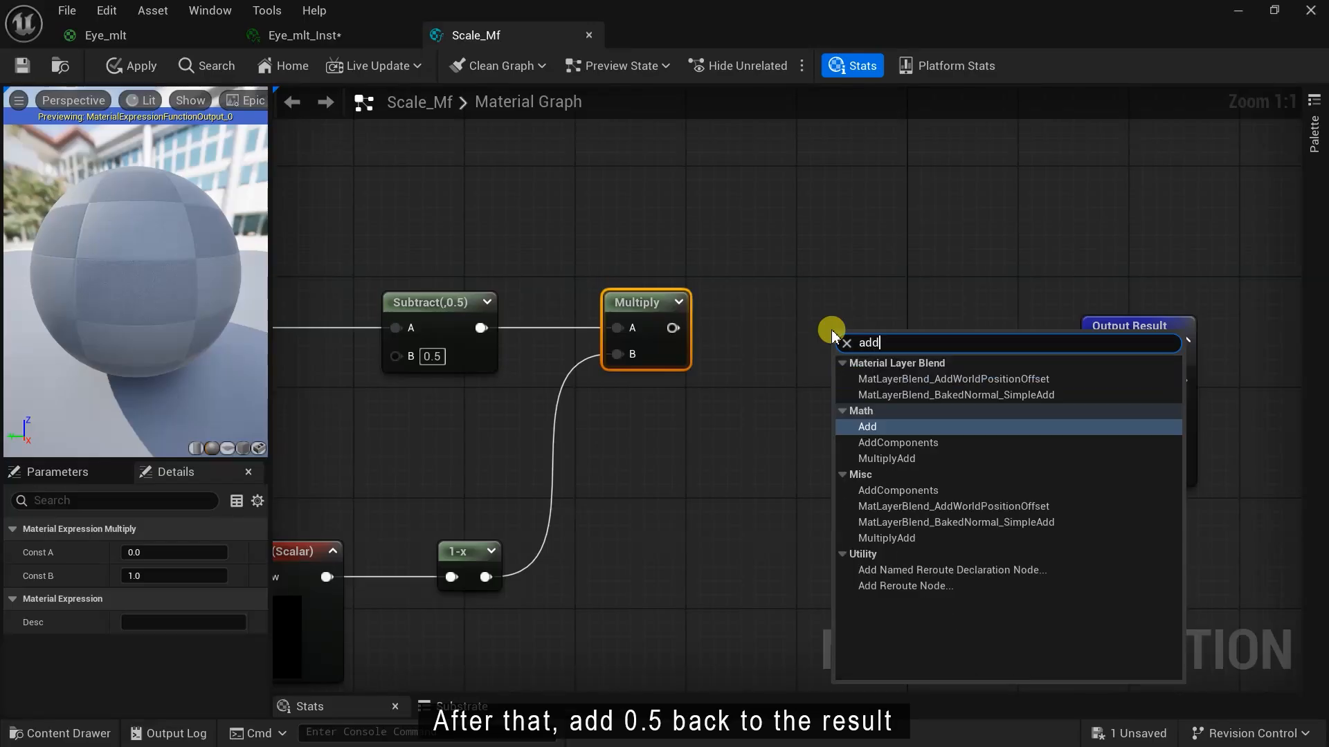
left_click(868, 427)
left_click_drag(877, 341, 876, 304)
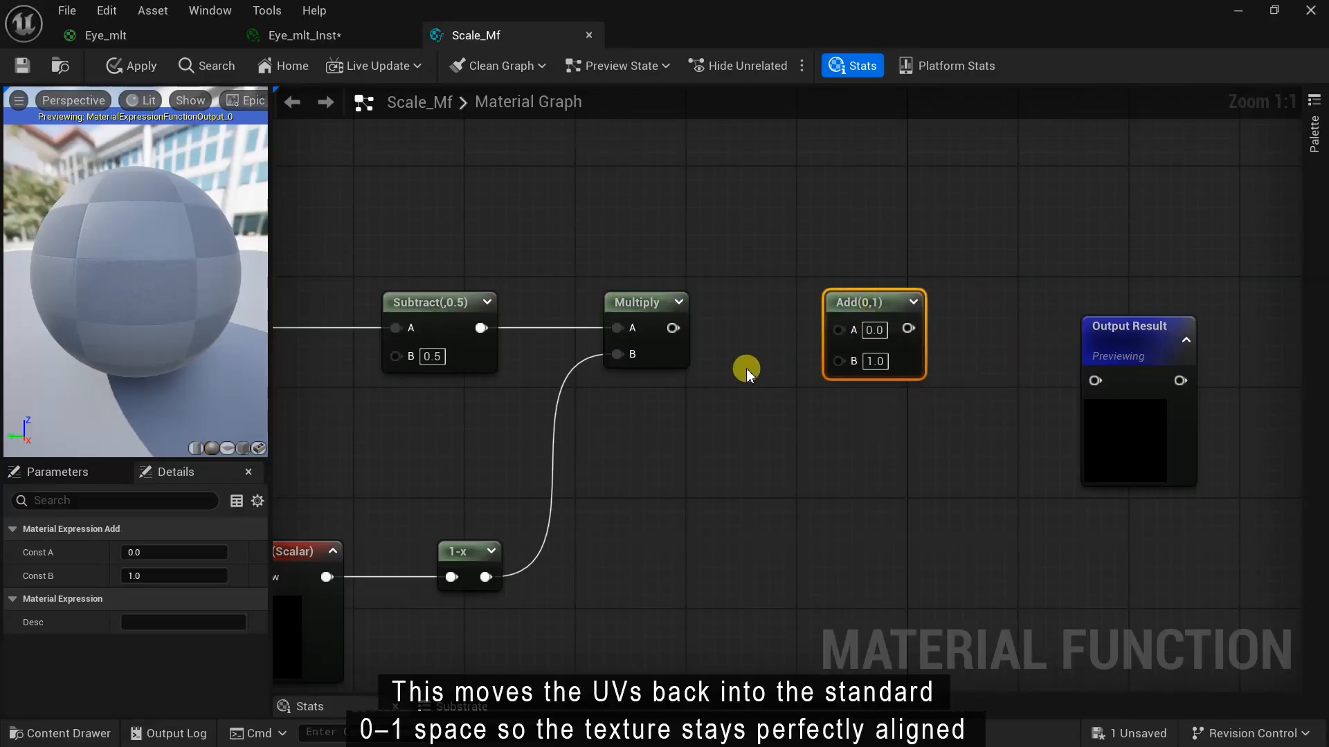
left_click_drag(682, 333, 814, 333)
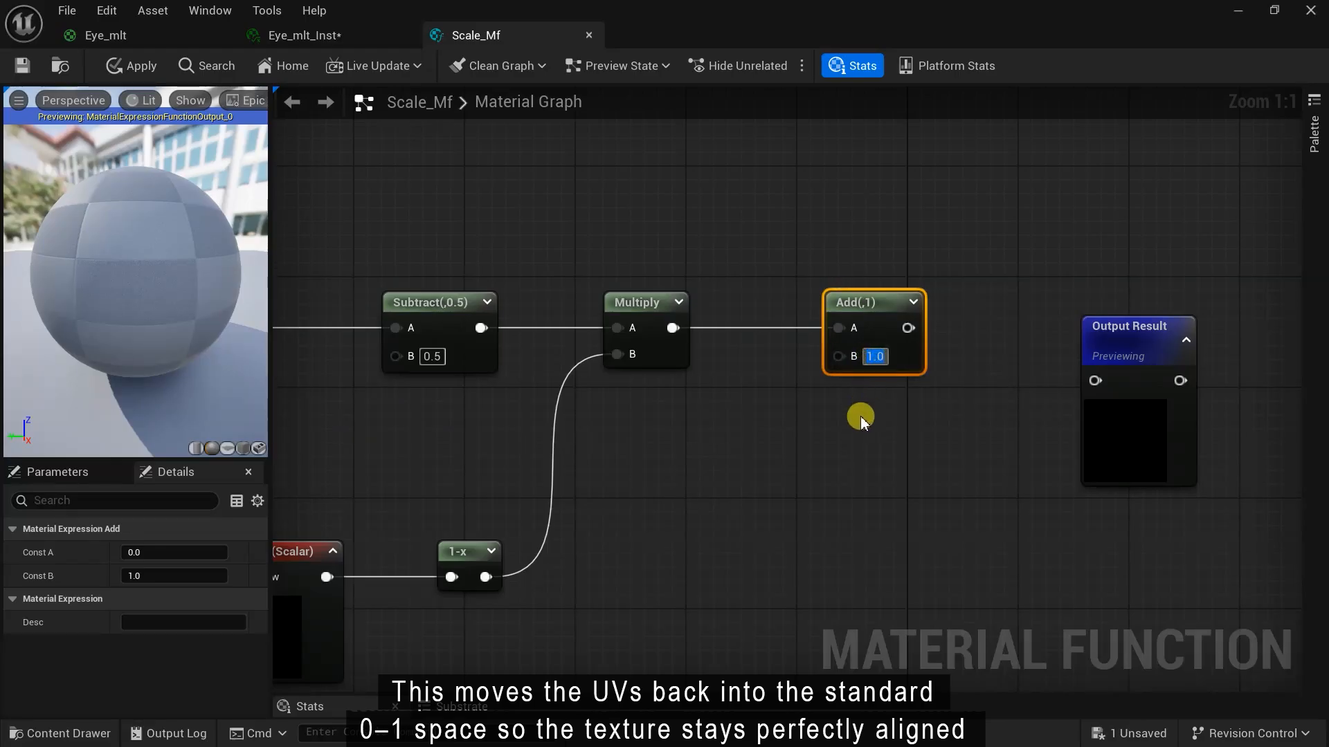
type("0.5")
key("Return")
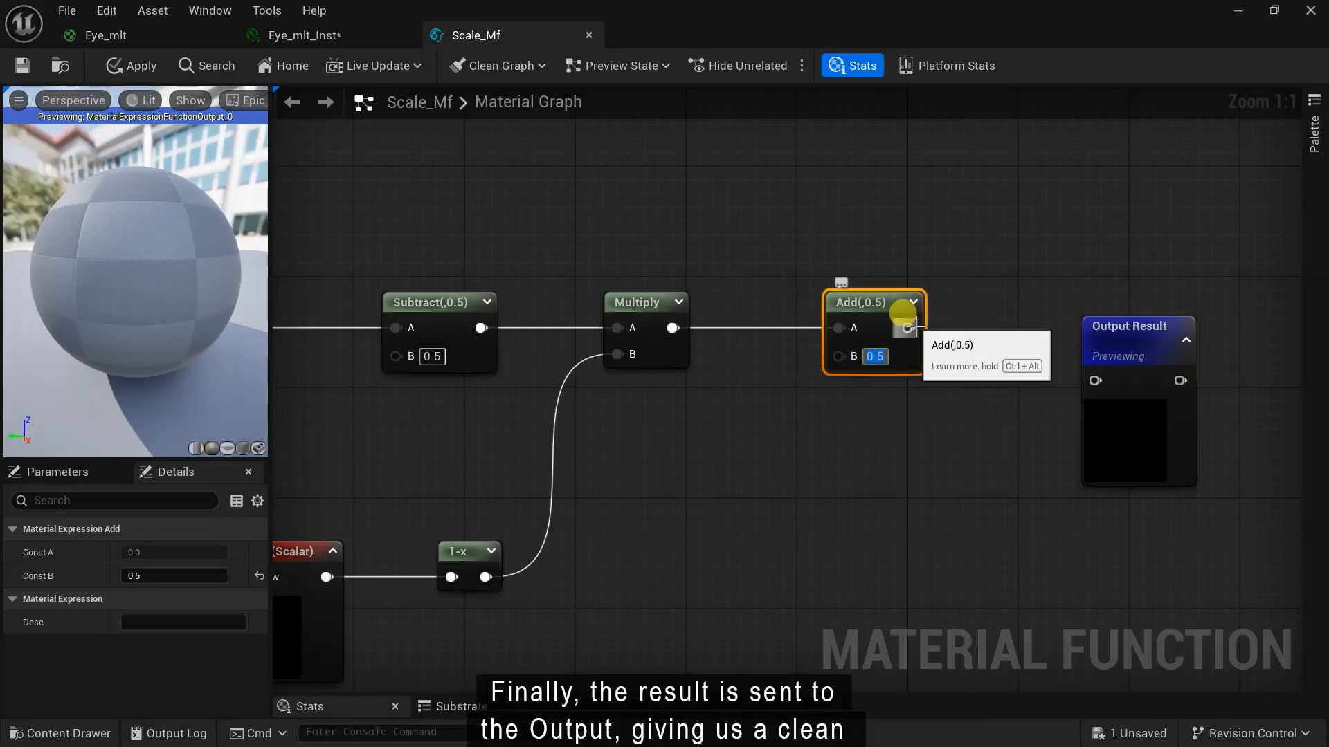
left_click_drag(907, 327, 1095, 380)
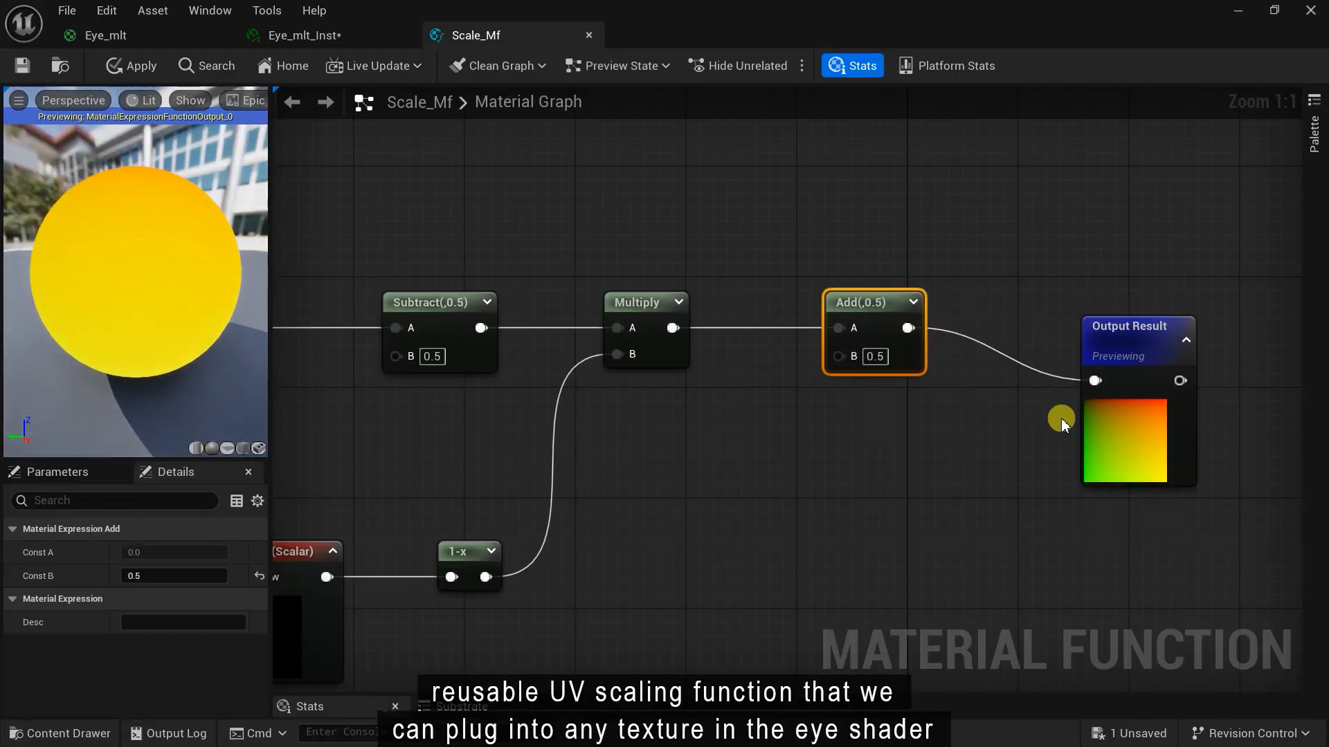
Expose the Scale_Mf function to the library, then save and close it
scroll(1061, 418, "down", 1)
right_click_drag(1061, 418, 1161, 381)
left_click(988, 465)
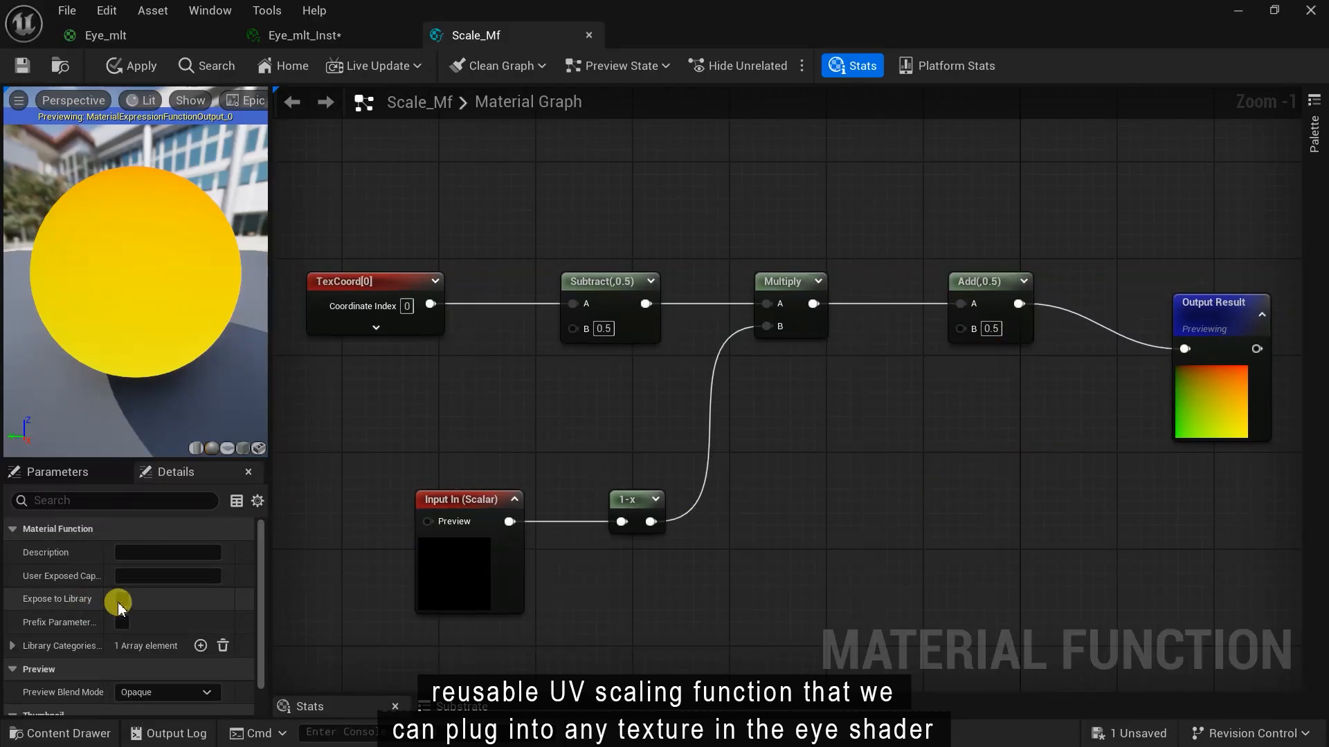
left_click(18, 70)
double_click(578, 104)
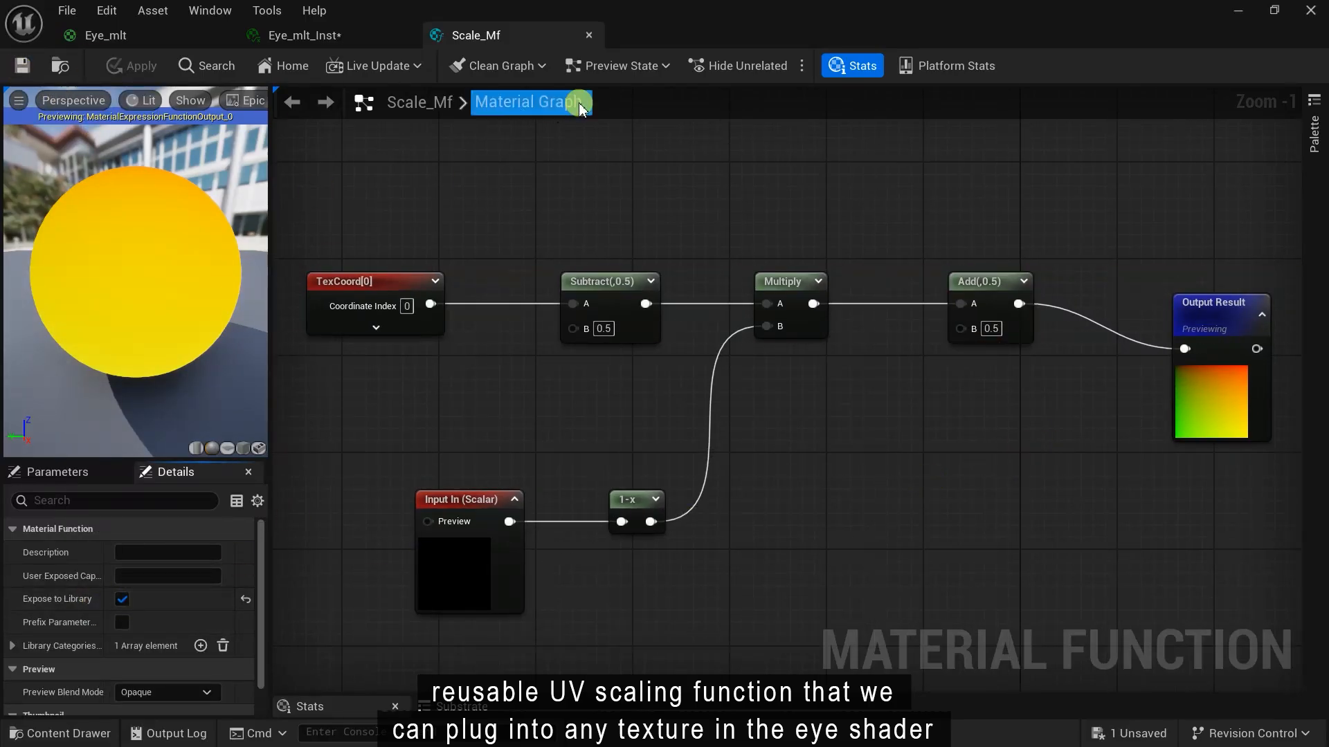
left_click(589, 35)
Switch to the Eye_mlt material and place the Scale_Mf function from the Skin folder before the sclera Texture Sample
left_click(155, 36)
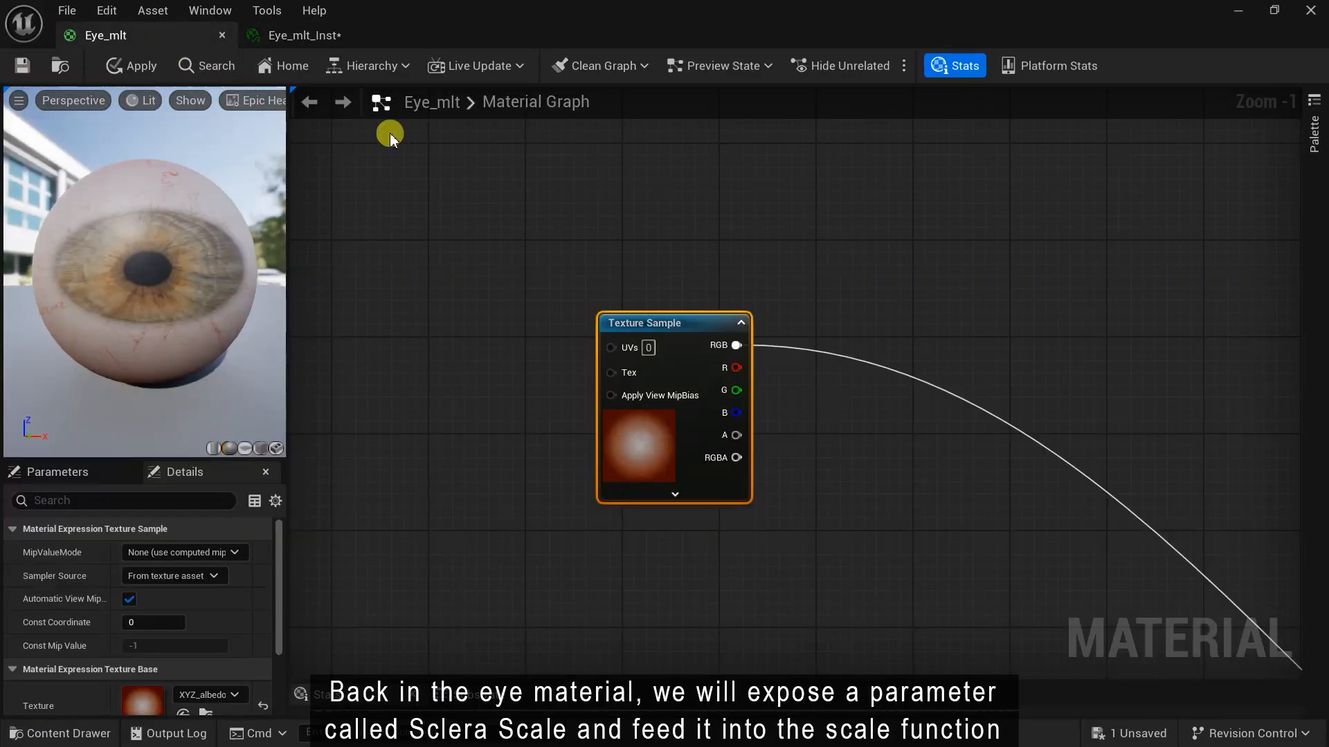
left_click(74, 731)
left_click_drag(1276, 476, 437, 294)
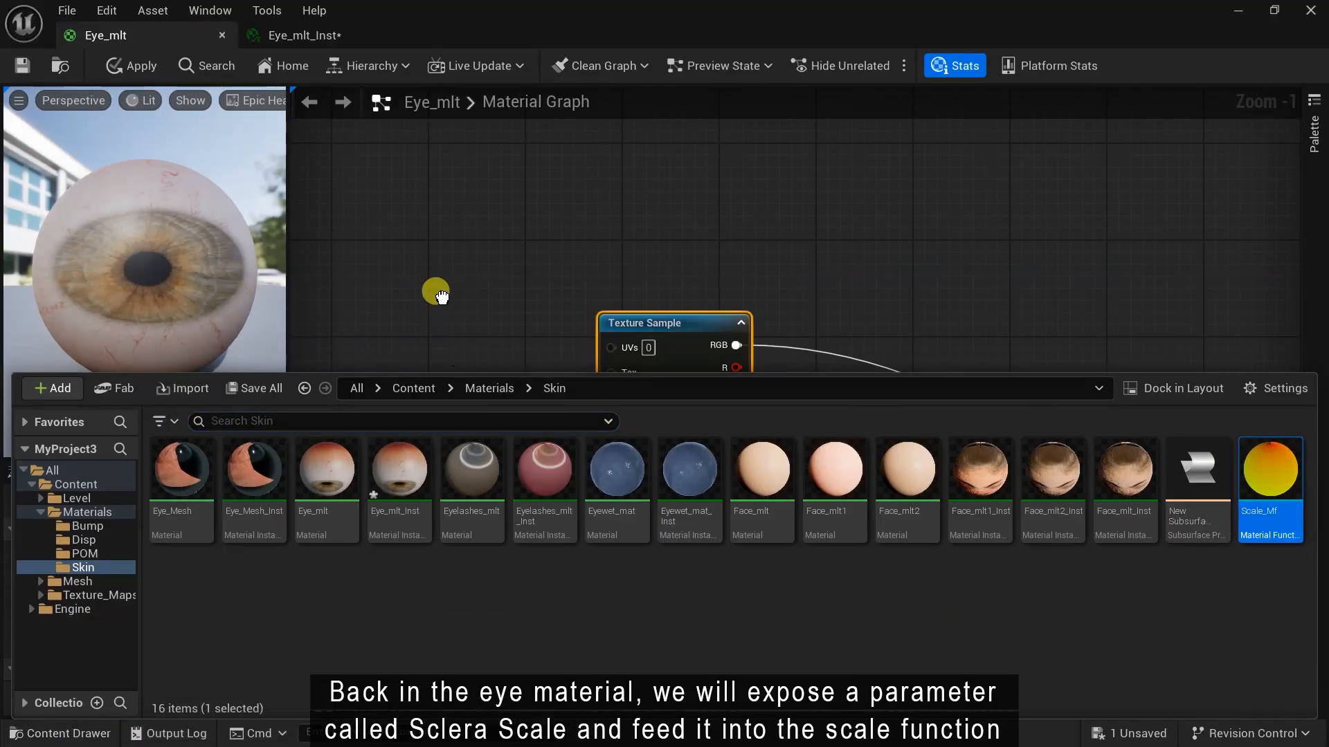
Add a scalar parameter named Sclera Scale with default value 0.2 and connect it to the Scale_Mf input
scroll(464, 382, "up", 1)
right_click_drag(463, 381, 745, 469)
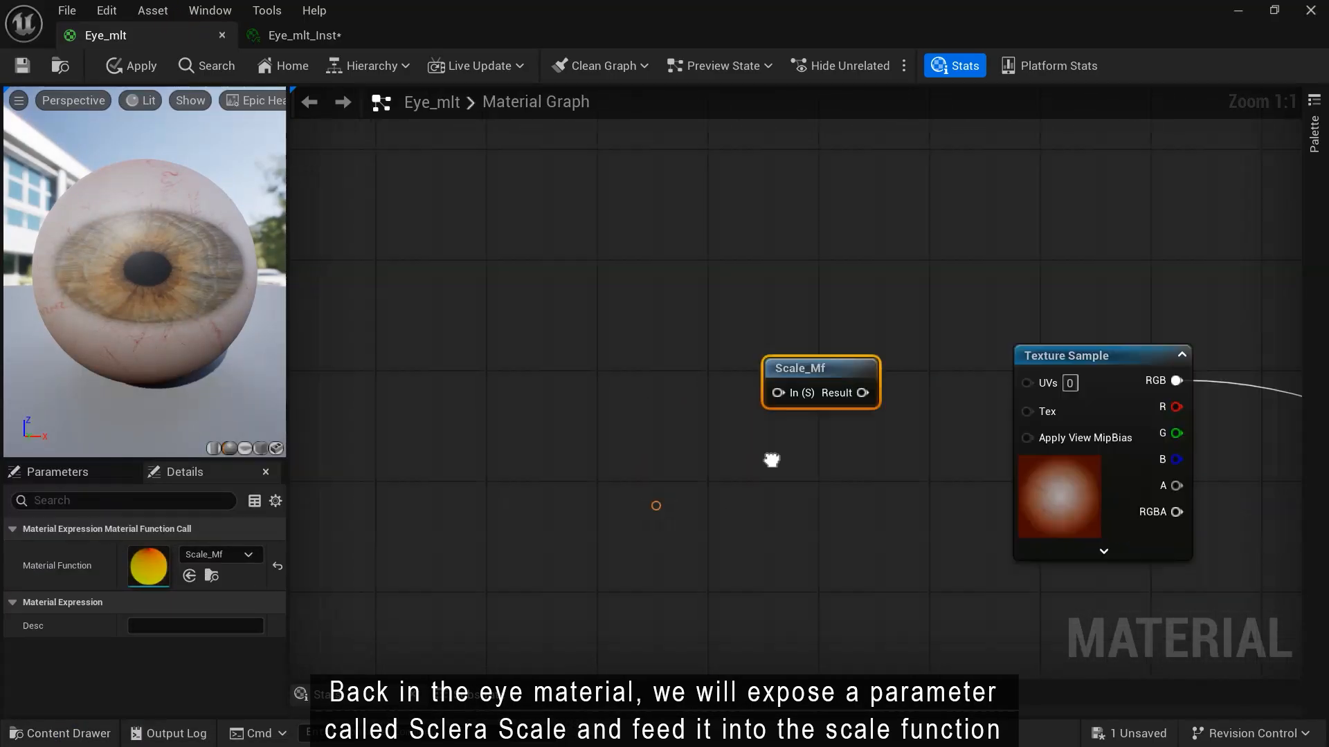
right_click(499, 387)
type("sca")
left_click(549, 566)
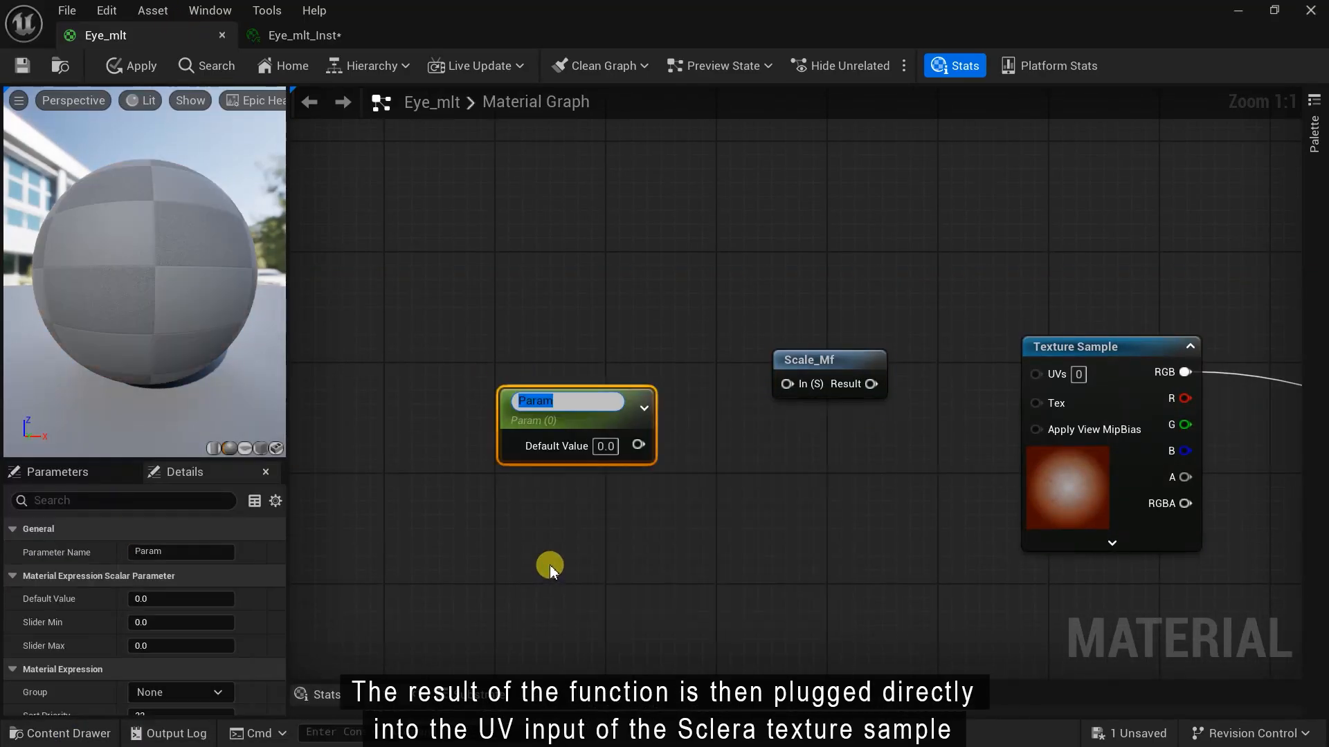
type("Sclera Scale")
left_click(608, 443)
type(".")
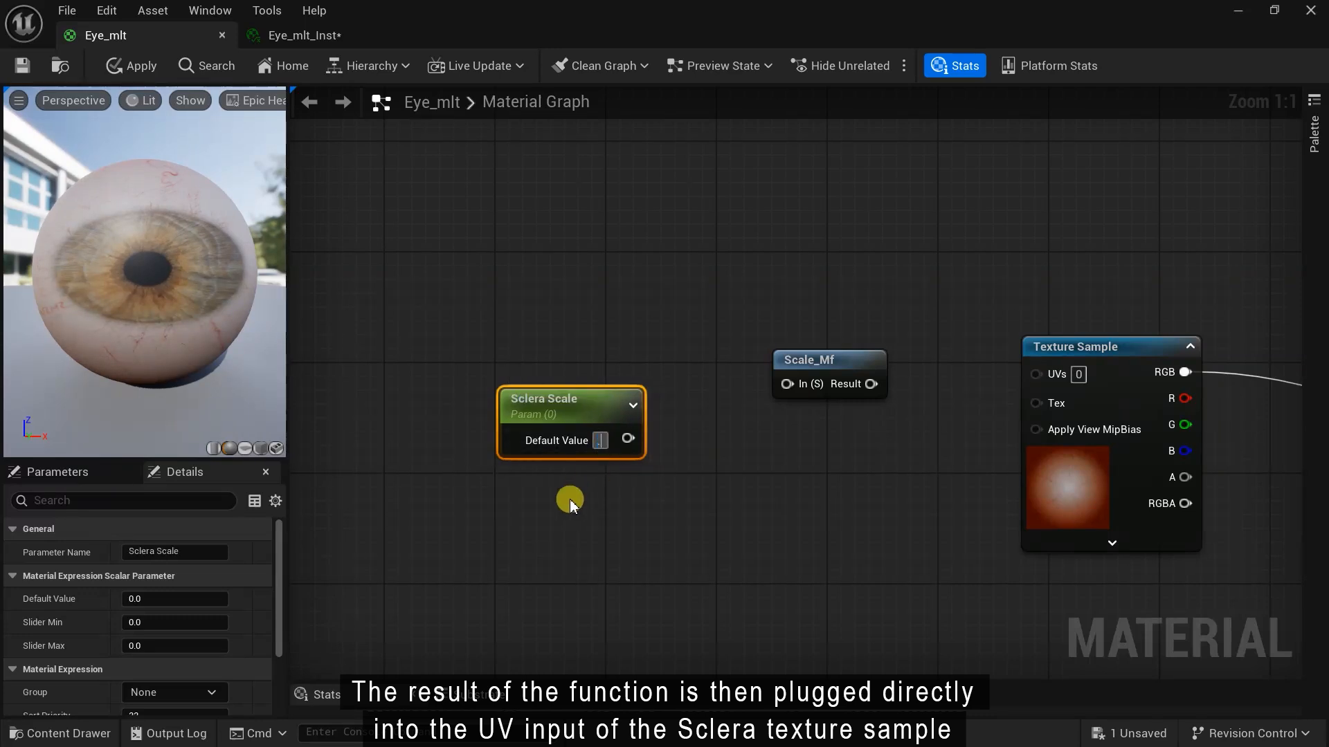
left_click_drag(638, 438, 786, 384)
left_click_drag(584, 387, 608, 347)
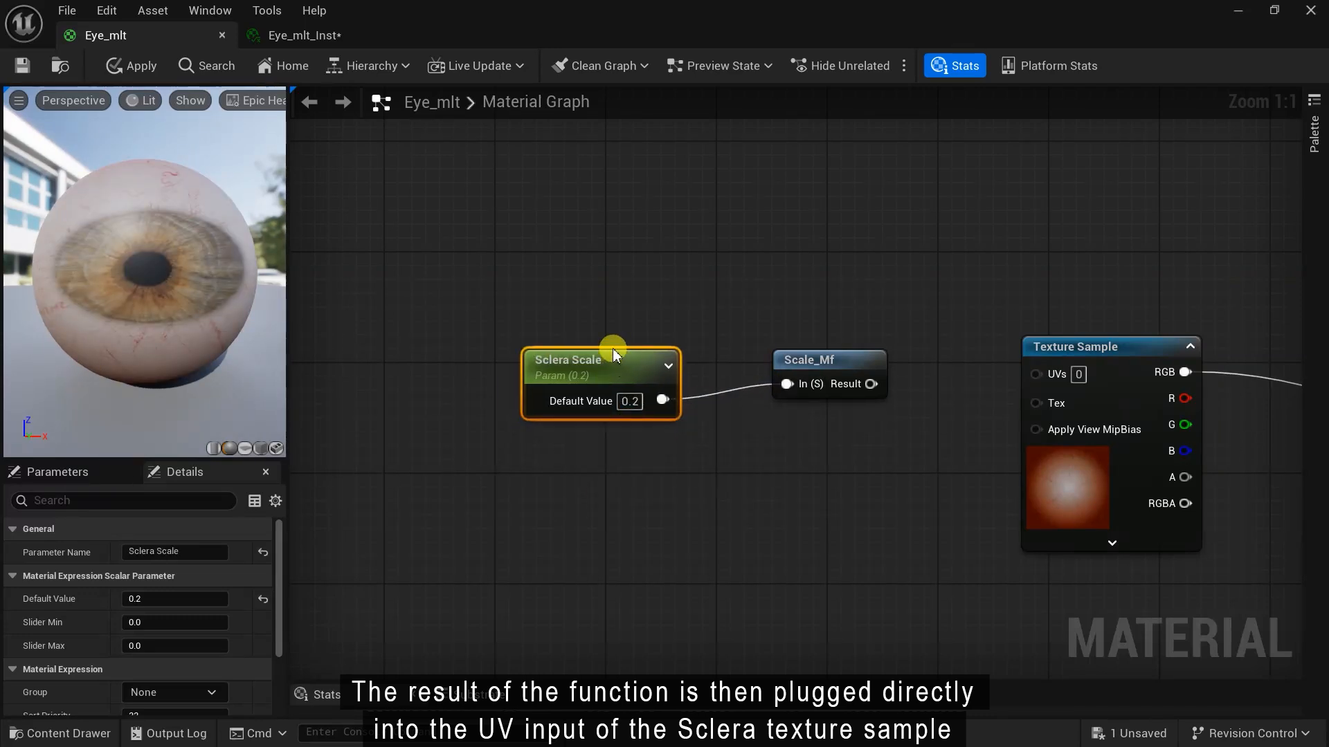
Connect the Scale_Mf result to the sclera Texture Sample's UVs and convert the sample to a parameter named Sclera Texture
left_click_drag(873, 385, 1036, 375)
right_click_drag(966, 405, 635, 536)
right_click(794, 433)
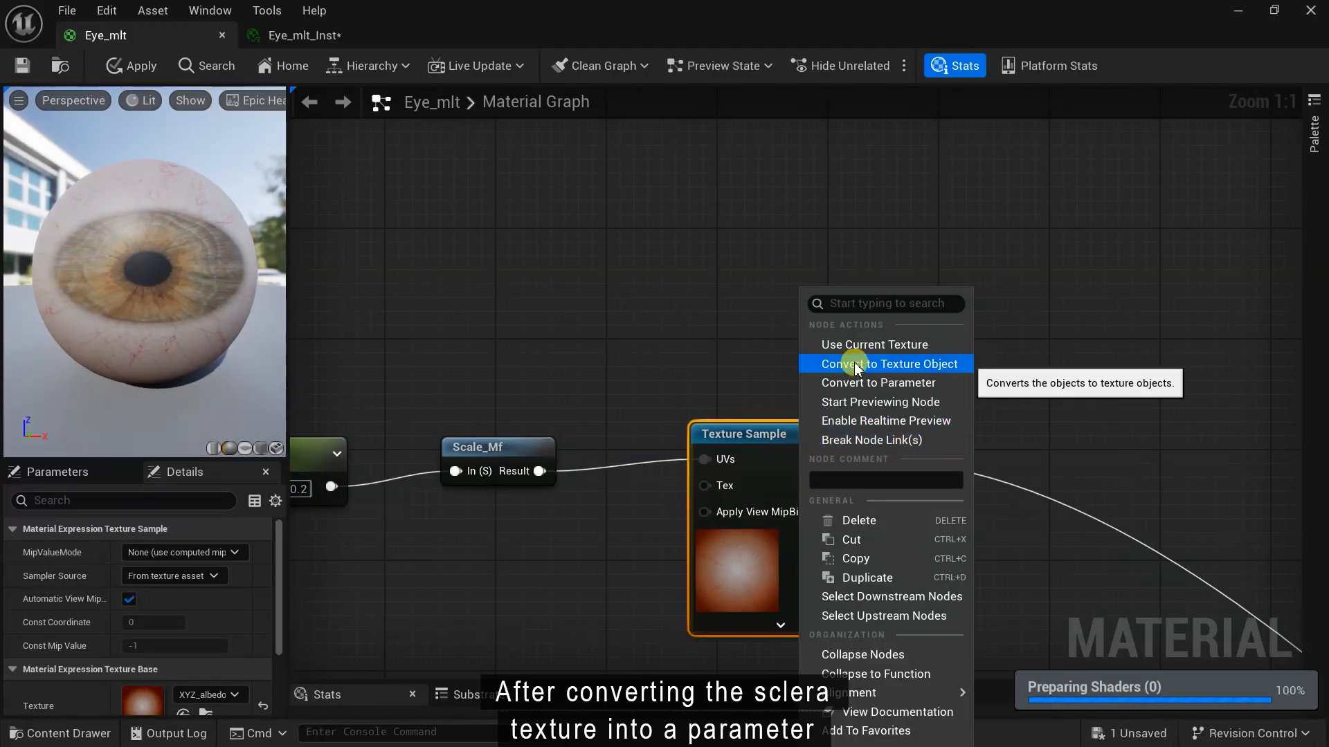
left_click(848, 384)
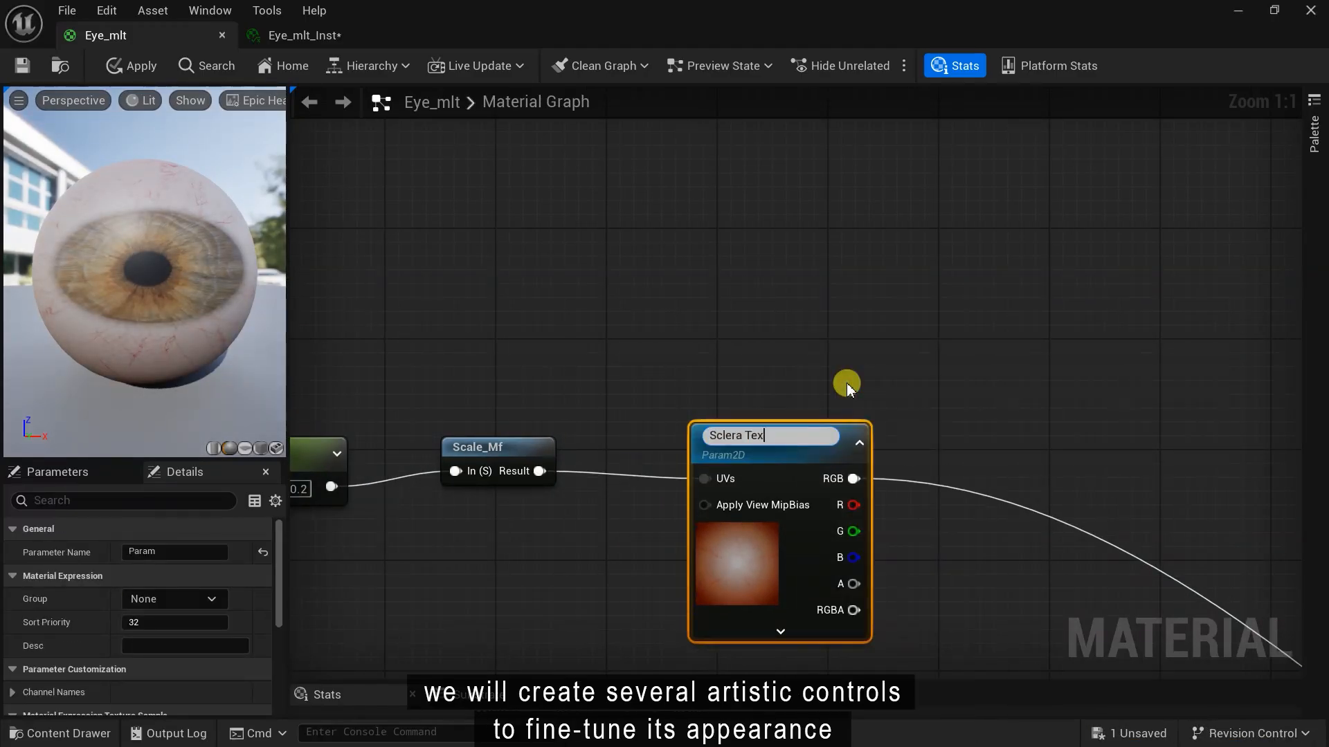
left_click(611, 574)
Add a Multiply node after Sclera Texture and connect the texture's RGB output to its A input
scroll(628, 558, "down", 1)
right_click_drag(773, 564, 490, 460)
right_click_drag(761, 450, 641, 463)
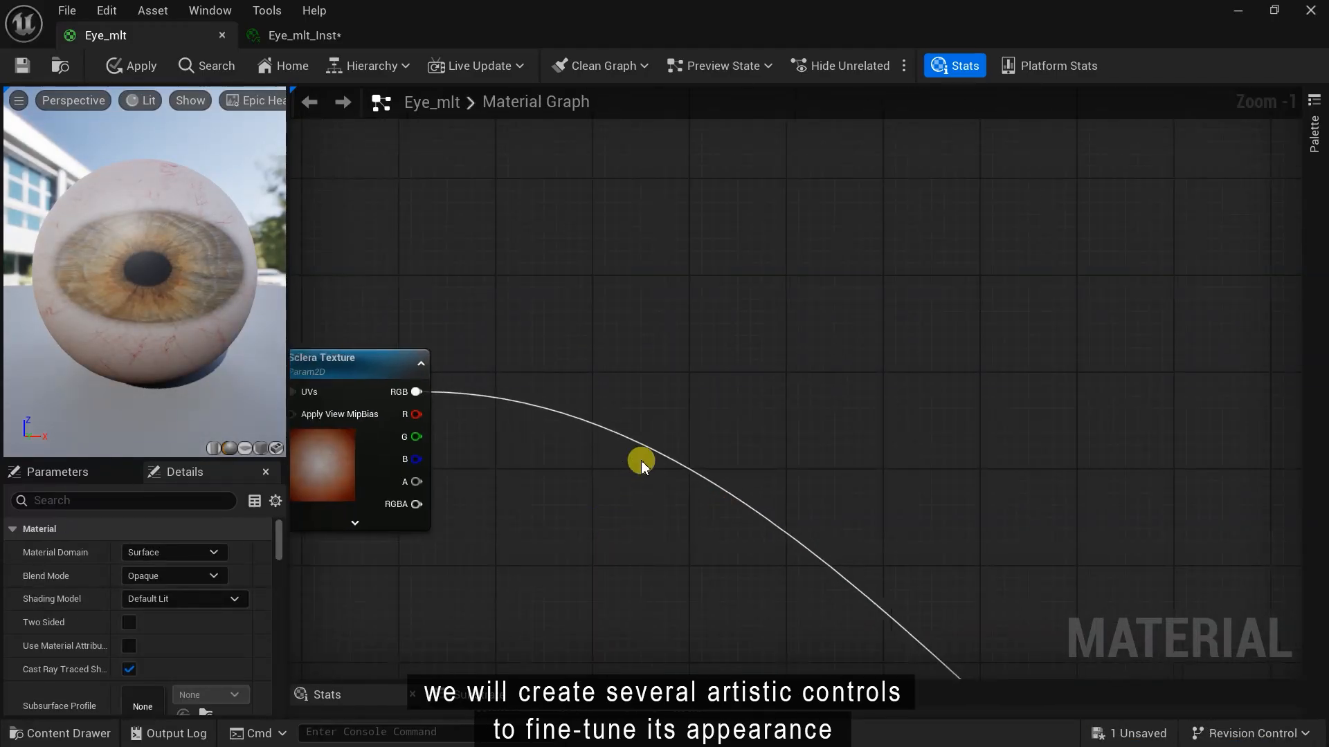
right_click(711, 395)
type("mult")
left_click(757, 81)
Add a scalar parameter named Sclera Brightness with default value 1.0, connected to the Multiply node's B input
left_click_drag(732, 398, 542, 483)
type("sca")
left_click(599, 319)
type("Sclera")
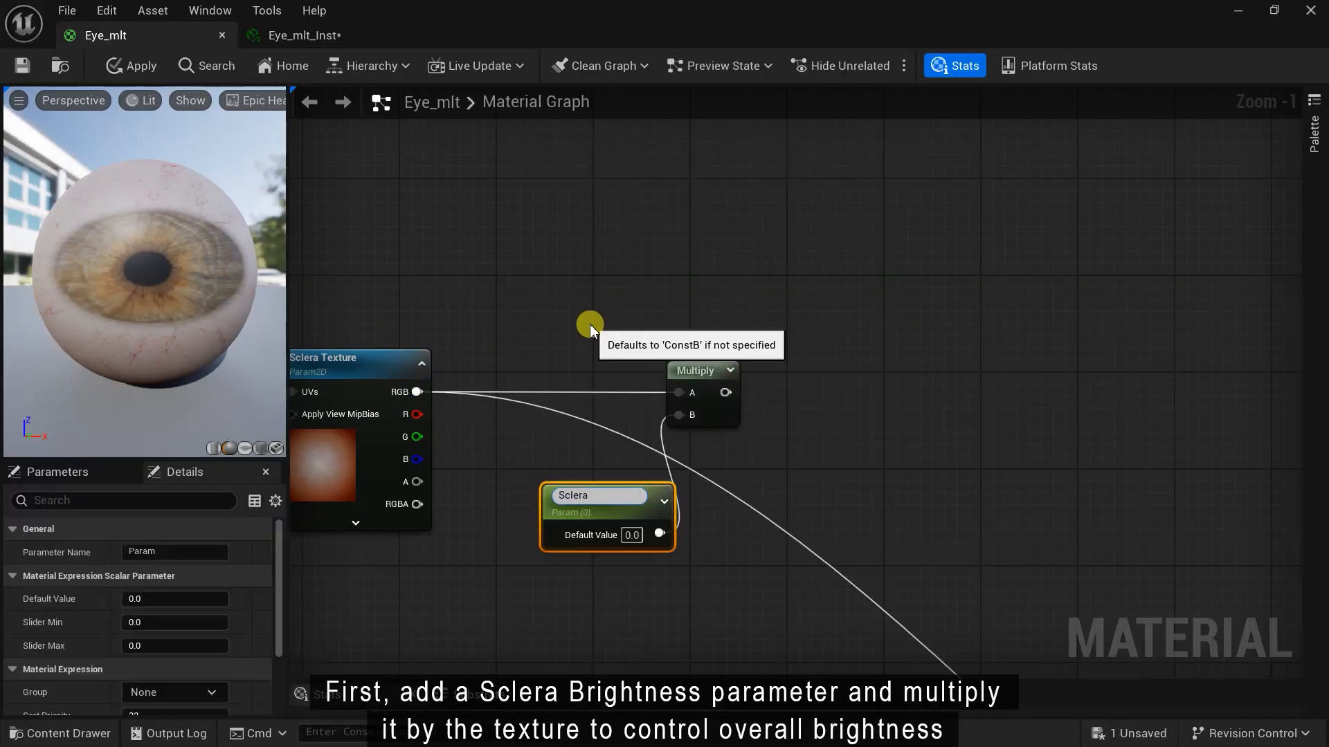
type("1")
key("Return")
left_click_drag(609, 495, 537, 452)
Add a Power node and align it after the sclera brightness Multiply node
right_click_drag(637, 531, 498, 534)
right_click_drag(661, 439, 531, 474)
scroll(531, 474, "up", 1)
right_click_drag(531, 474, 559, 461)
right_click_drag(753, 407, 739, 407)
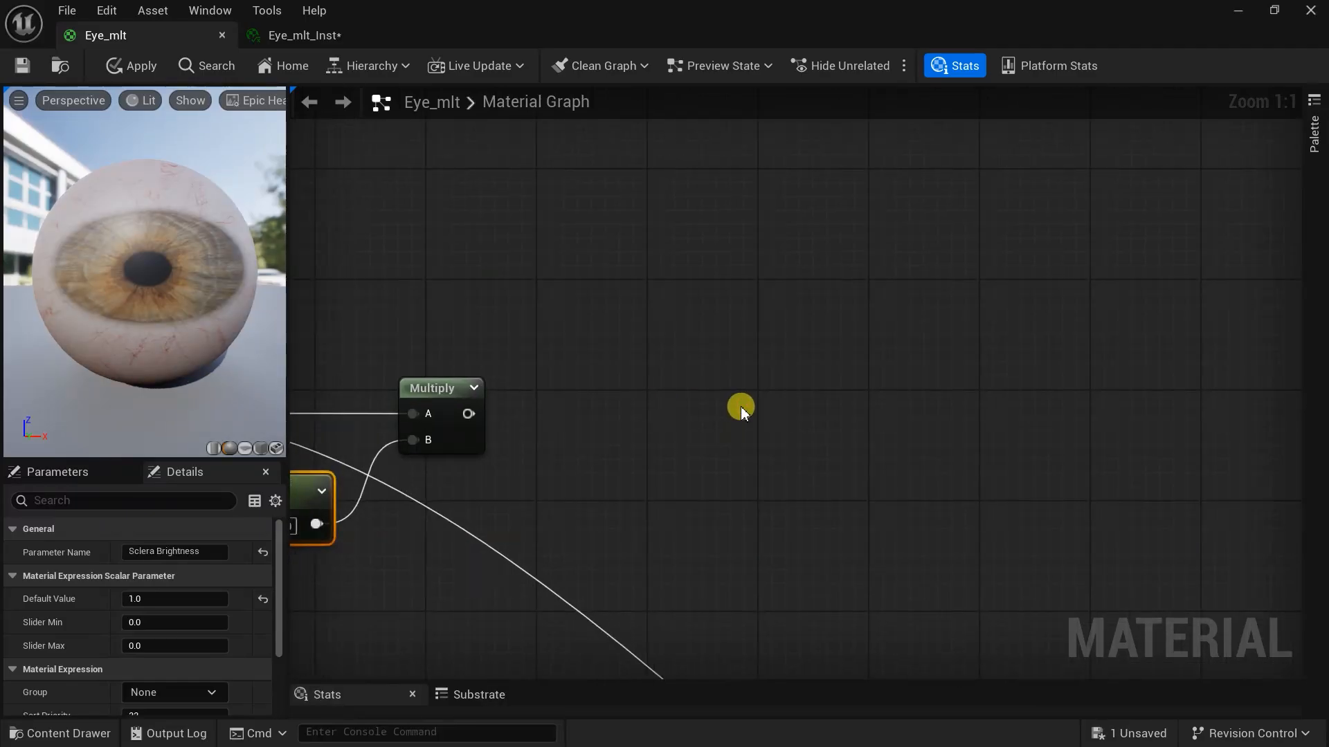
type("power")
left_click(777, 86)
left_click_drag(758, 415, 750, 380)
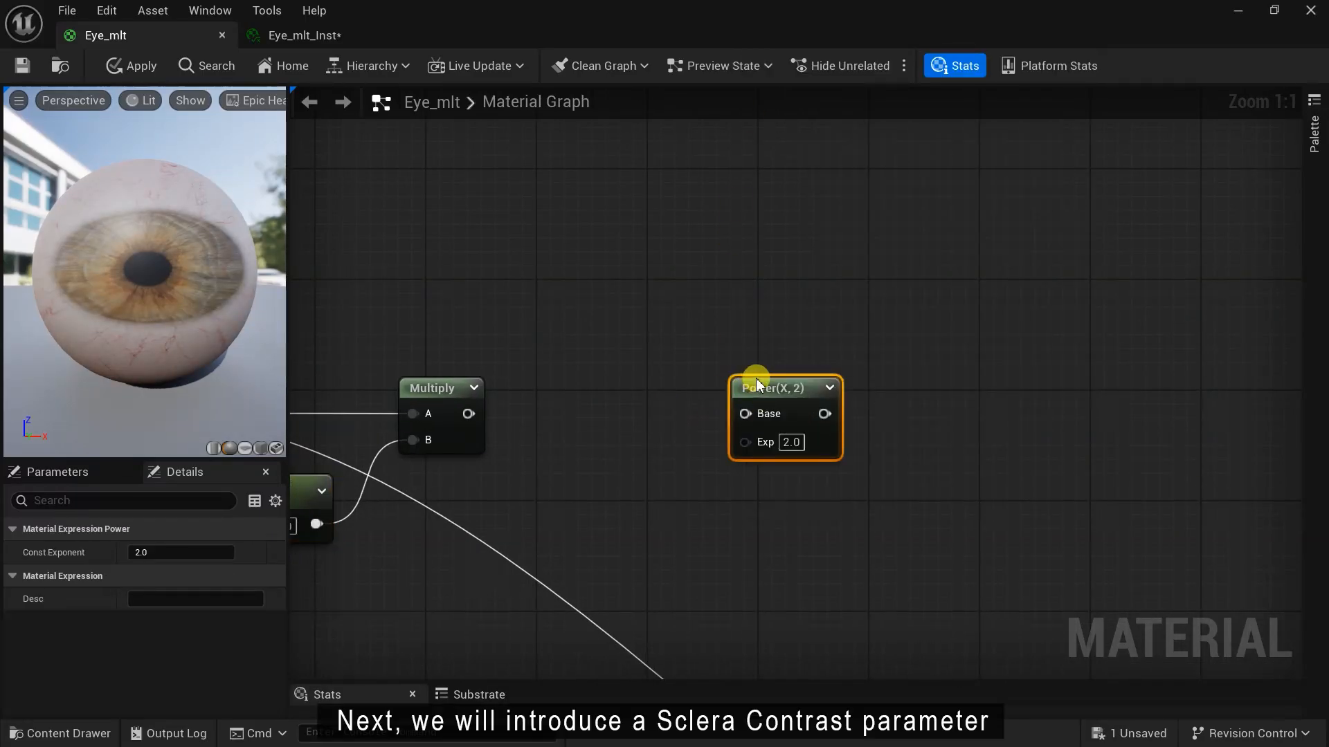
Add a OneMinus node feeding the Power node's Exp input and connect the Multiply output to Base
right_click(638, 528)
type("one")
key("Return")
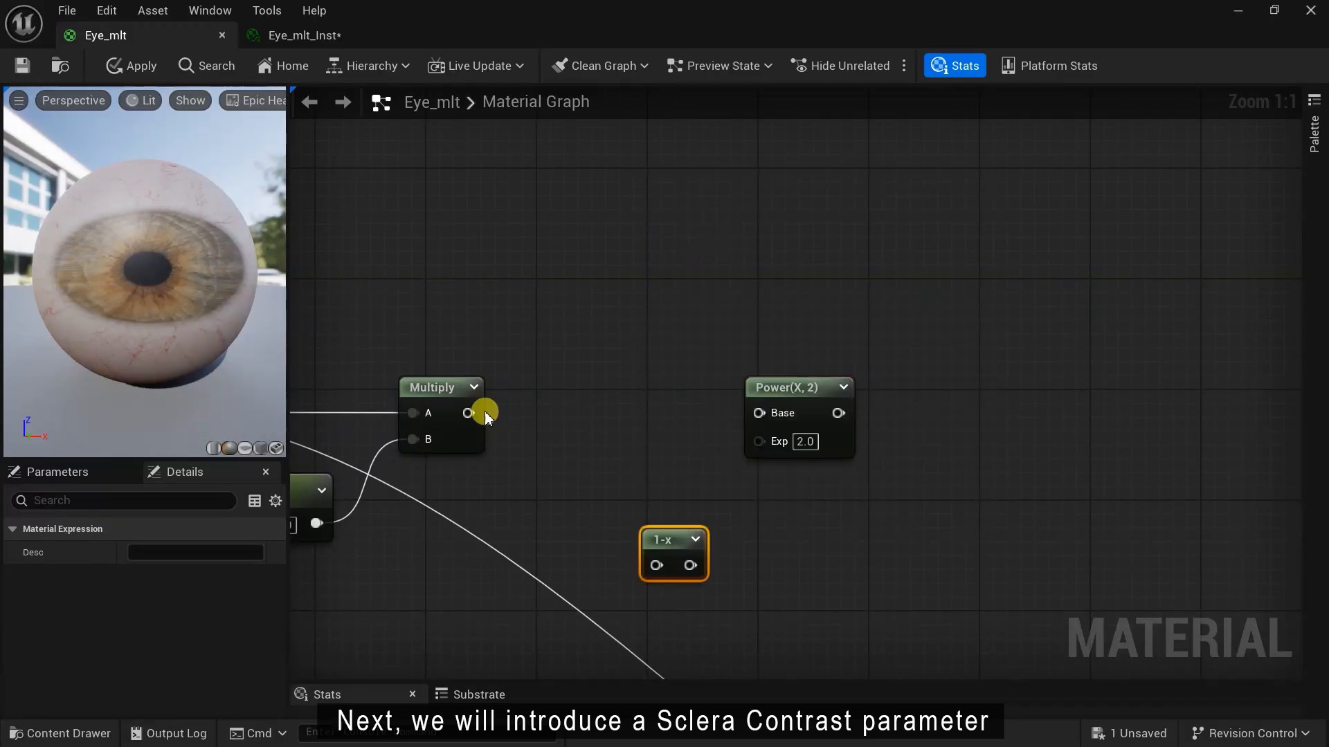
left_click_drag(758, 441, 690, 565)
left_click_drag(677, 544, 683, 489)
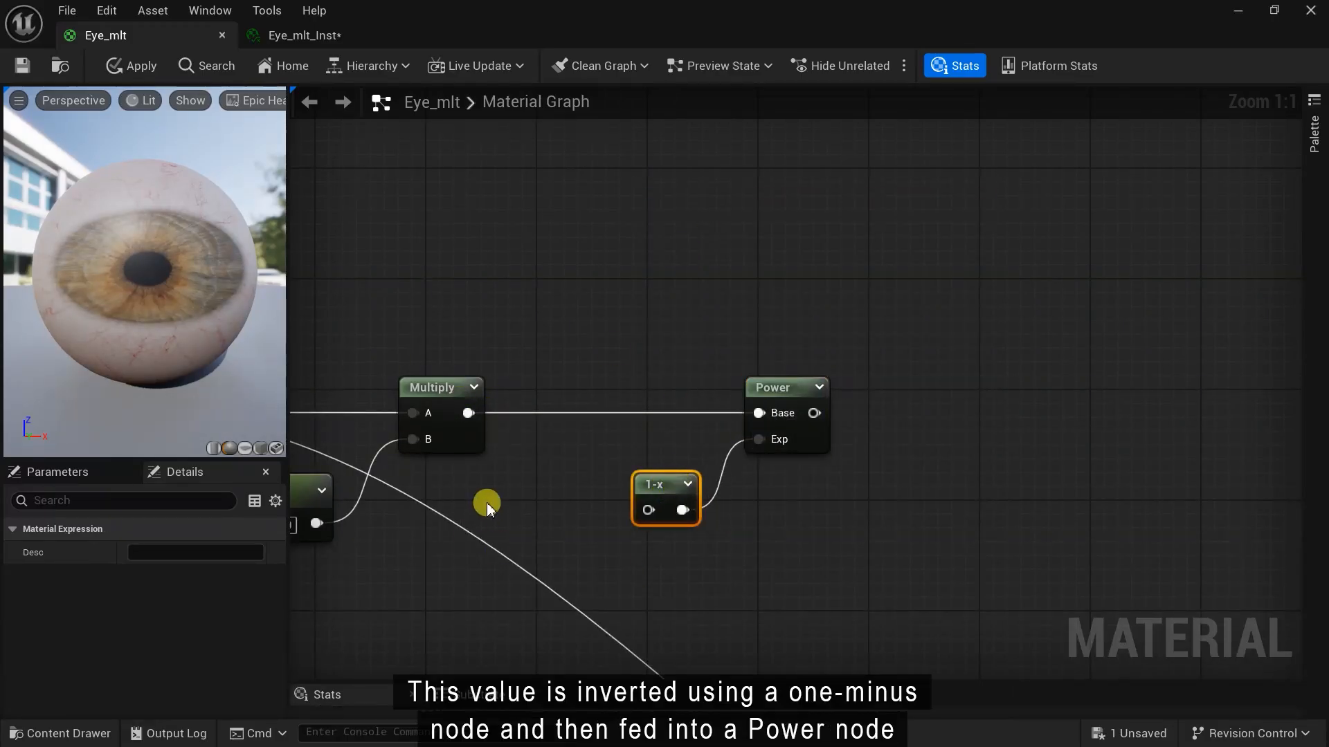
Add a scalar parameter named Sclera Contrast and connect it to the OneMinus input
right_click(488, 505)
type("sca")
left_click(551, 339)
type("Sclera Contrast")
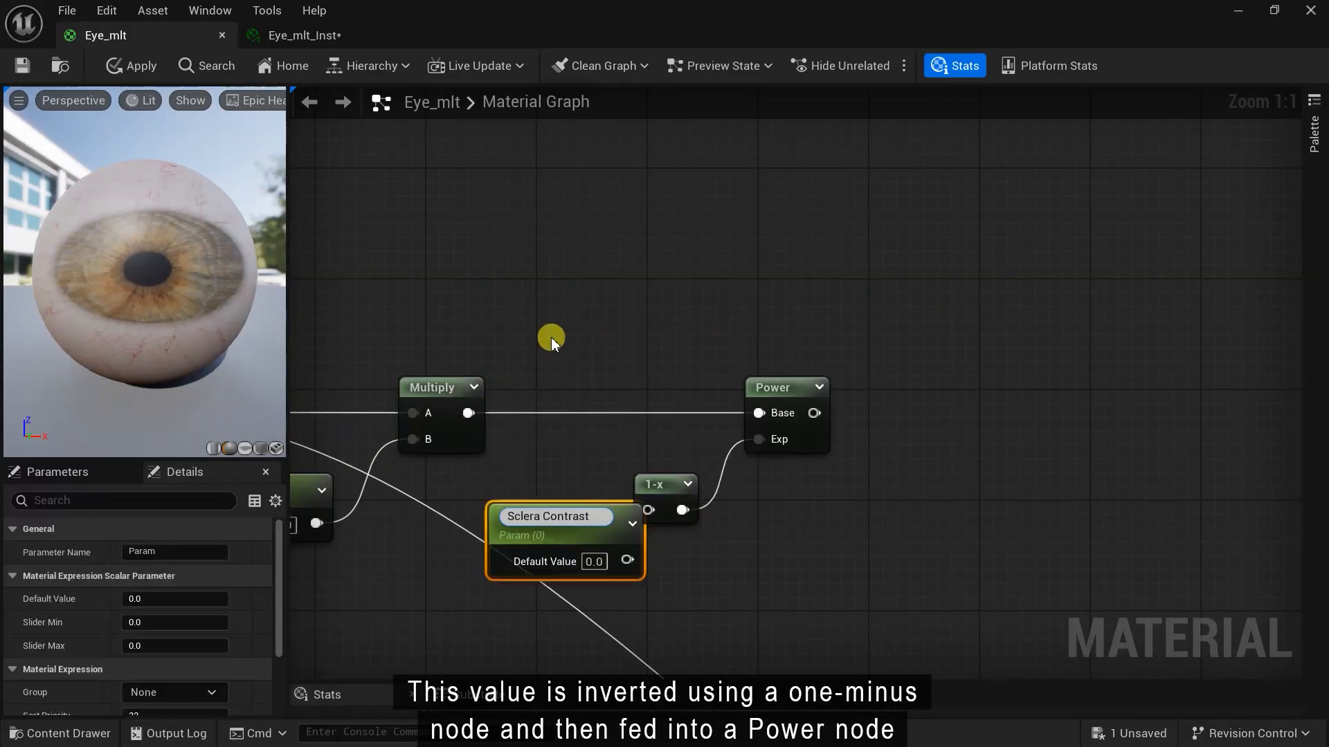
left_click_drag(544, 546, 601, 531)
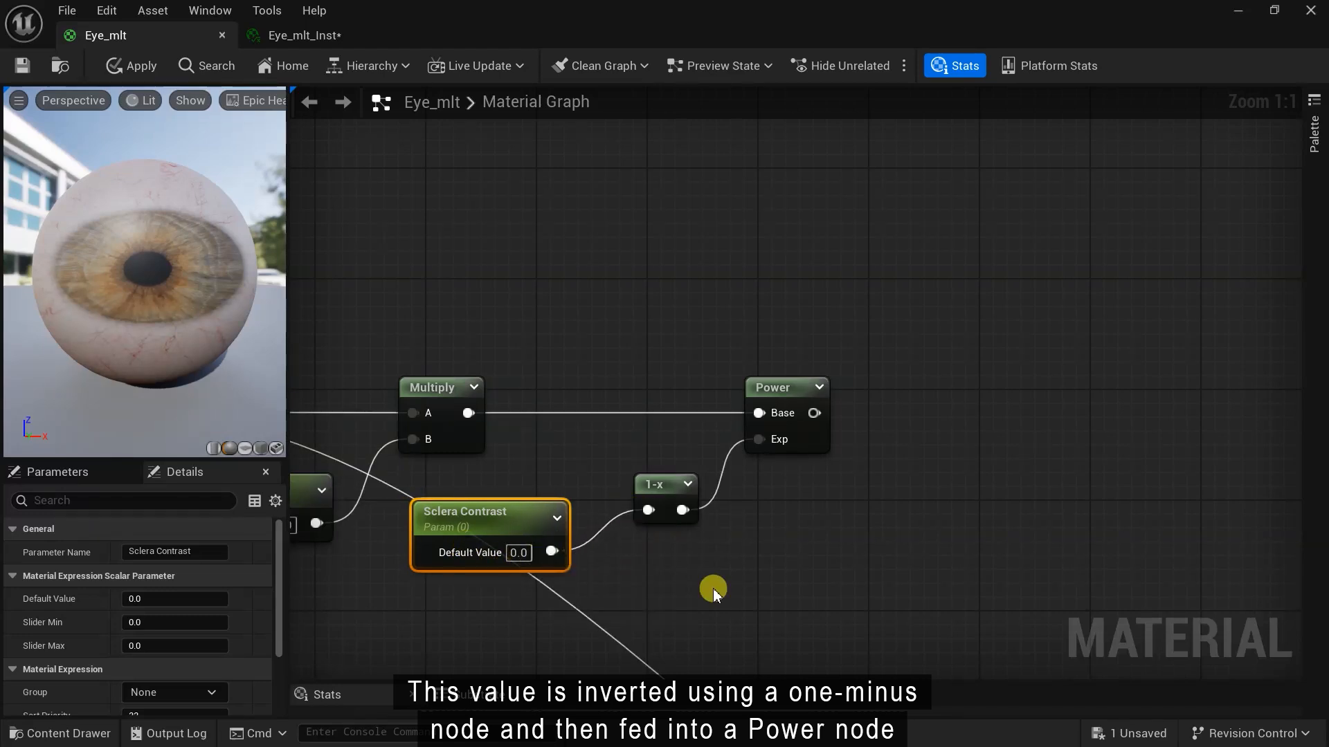
Add a Lerp node well beyond the Power node and connect the Power output to its A input
right_click_drag(714, 593, 386, 596)
right_click(775, 429)
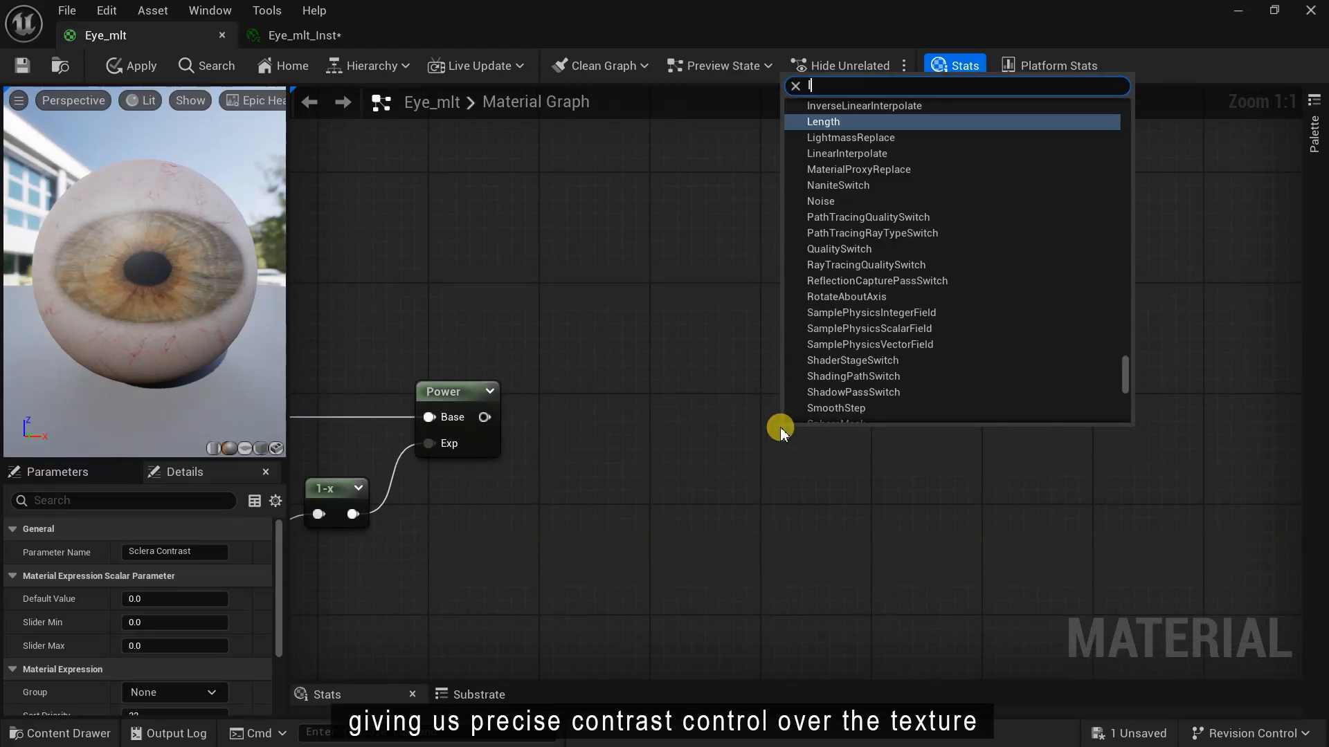
type("lerp")
left_click(839, 159)
left_click_drag(834, 445, 882, 393)
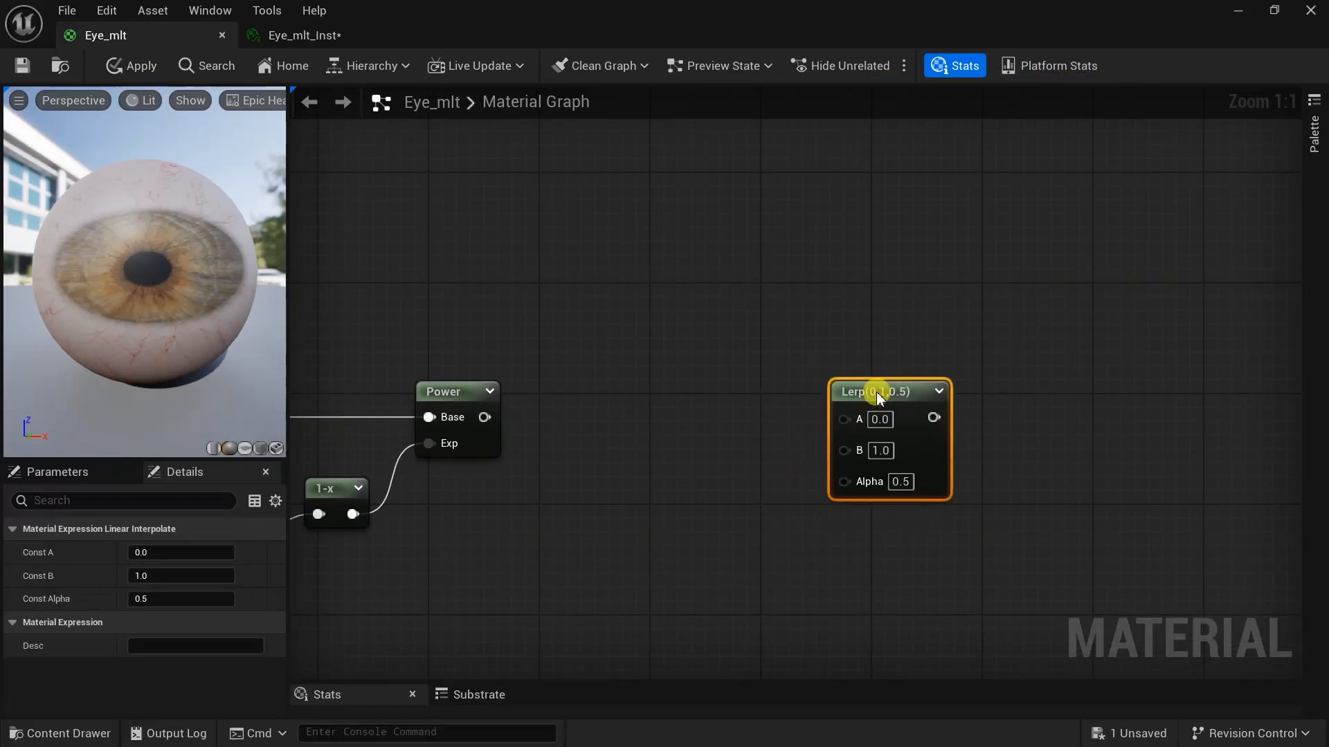
left_click_drag(484, 418, 844, 418)
Add a Blend_Overlay node between Power and Lerp, connecting Power to its Base and its Result to Lerp's B input
right_click_drag(660, 489, 718, 422)
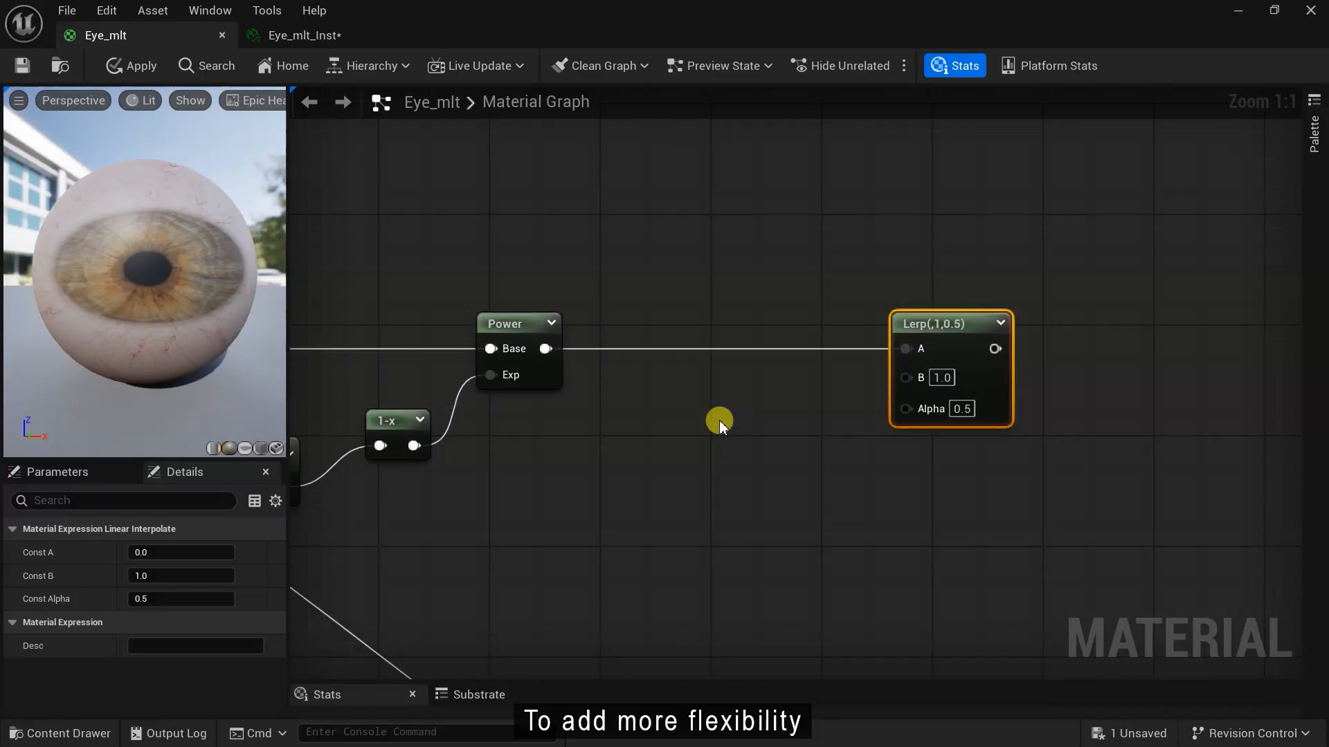
right_click(701, 422)
type("blend ov")
left_click(772, 291)
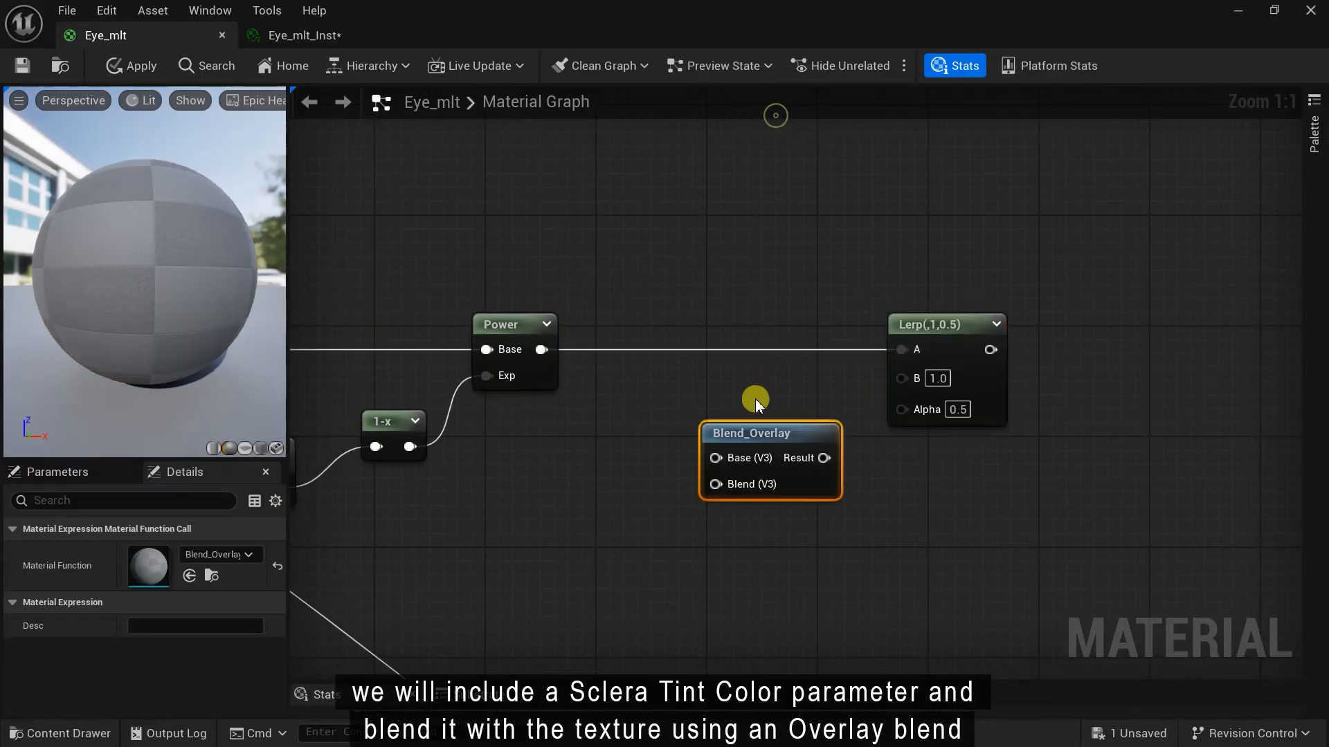
left_click_drag(737, 432, 764, 376)
Add a Constant3Vector node connected to the Blend_Overlay node's Blend input and set its color to white (1,1,1)
type("cons")
left_click_drag(658, 438, 483, 482)
left_click(649, 223)
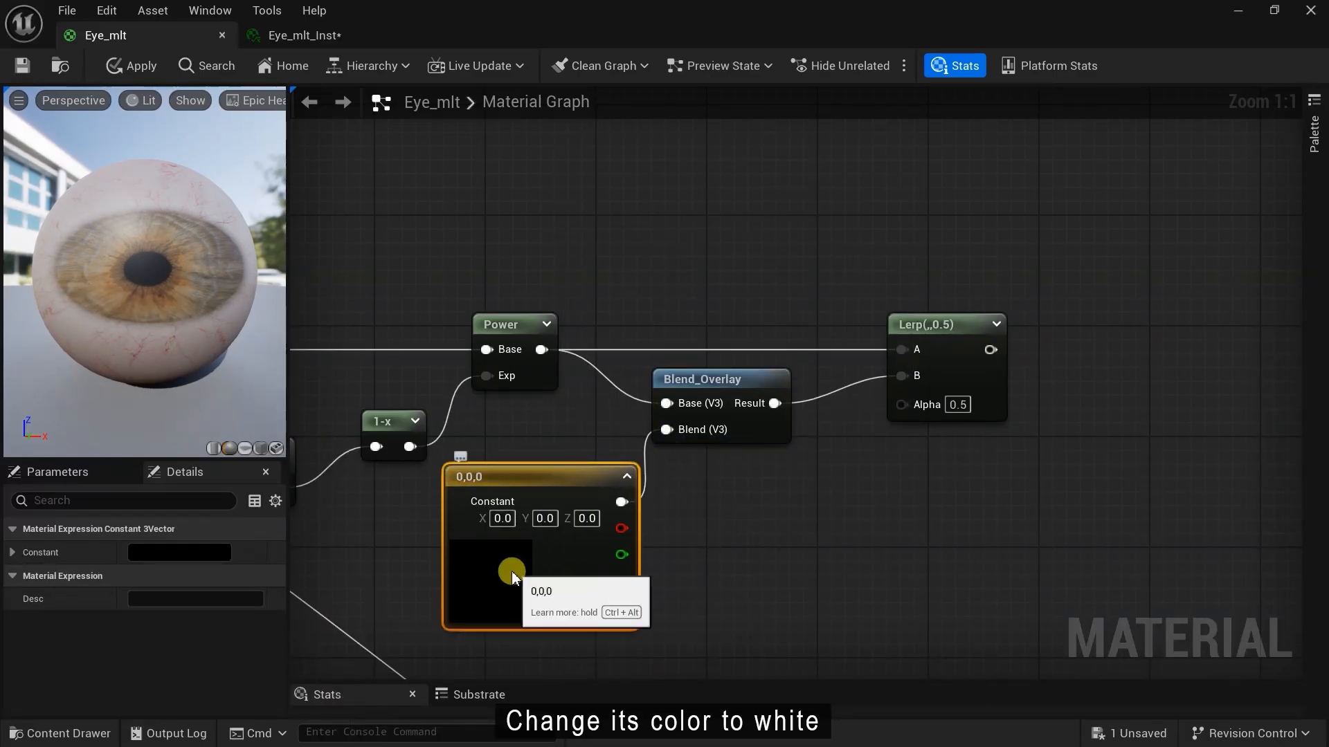
double_click(512, 575)
left_click_drag(765, 432, 762, 347)
left_click(758, 715)
Convert the white color constant to a parameter named Sclera Tint Color
right_click(554, 540)
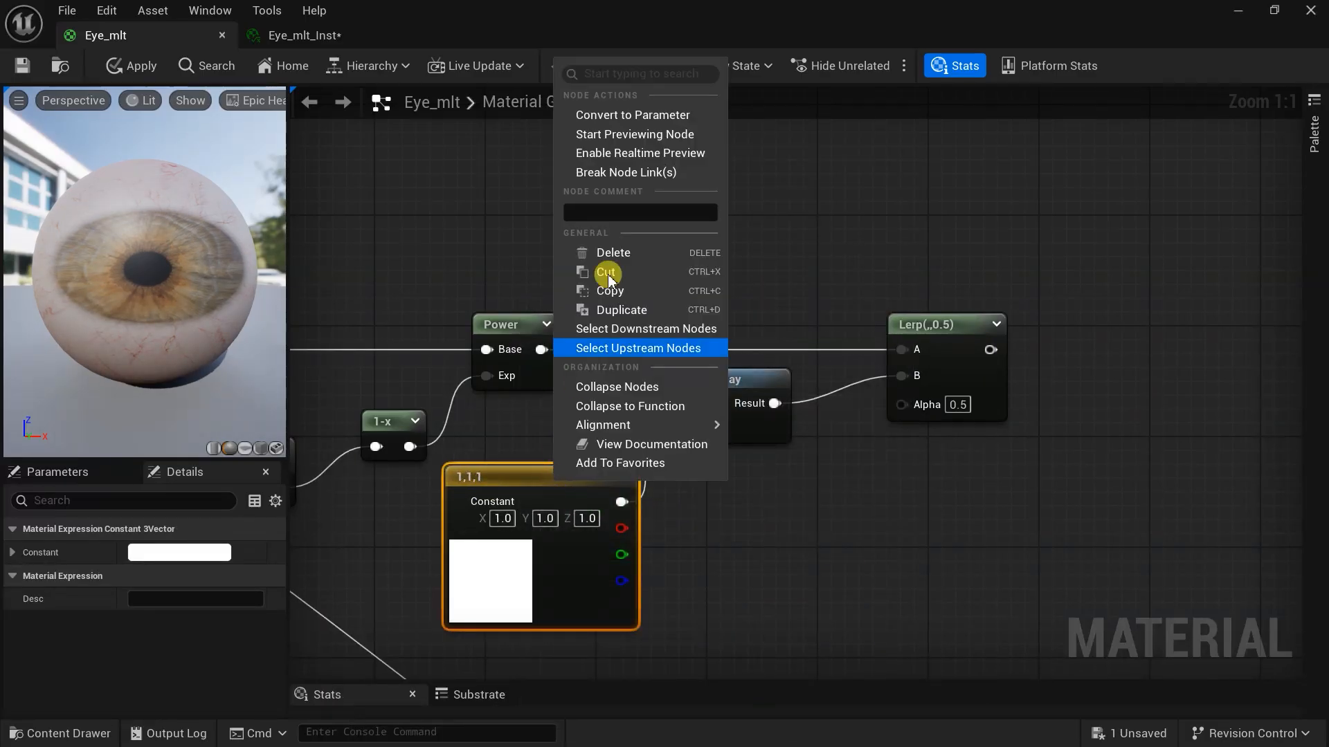
left_click(609, 119)
type("Scl")
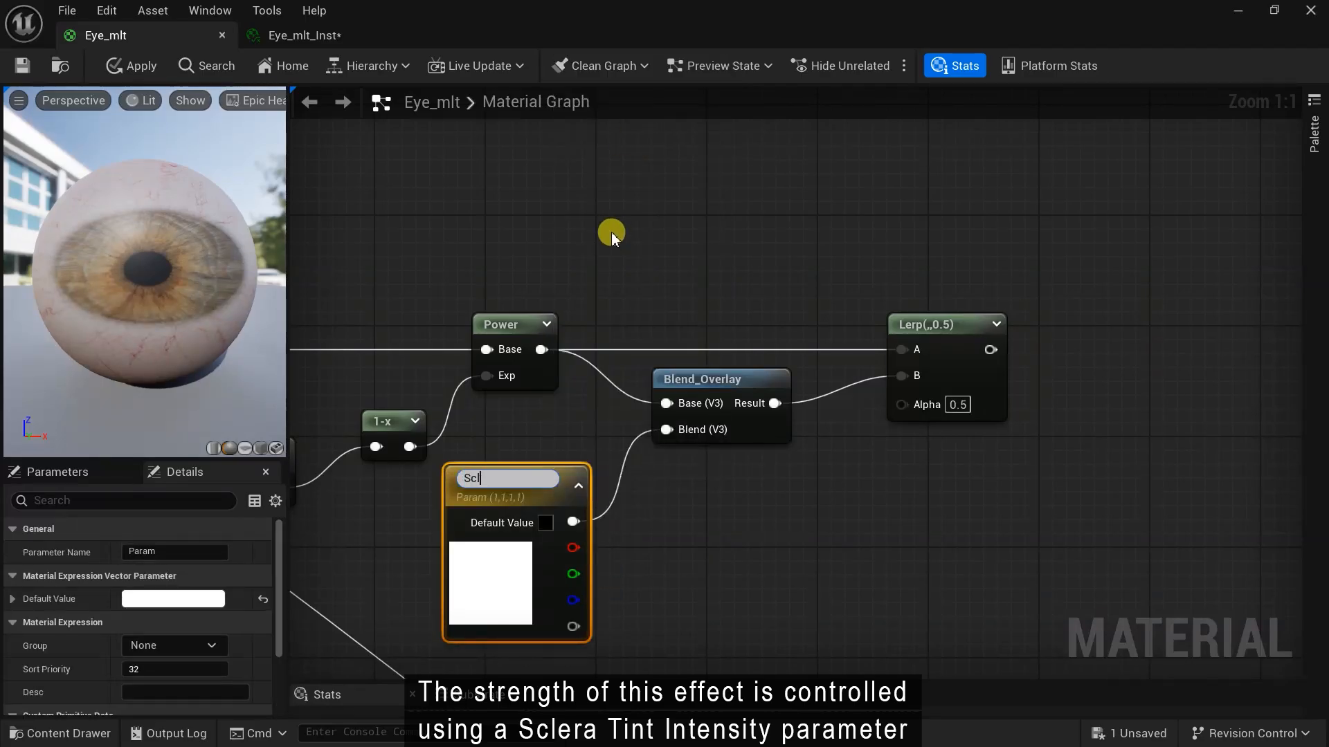
type("era Tint Color")
left_click(741, 593)
Add a scalar parameter named Sclera Tint Intensity, connect it to the Lerp node's Alpha input and place it below Blend_Overlay
right_click_drag(765, 553, 679, 476)
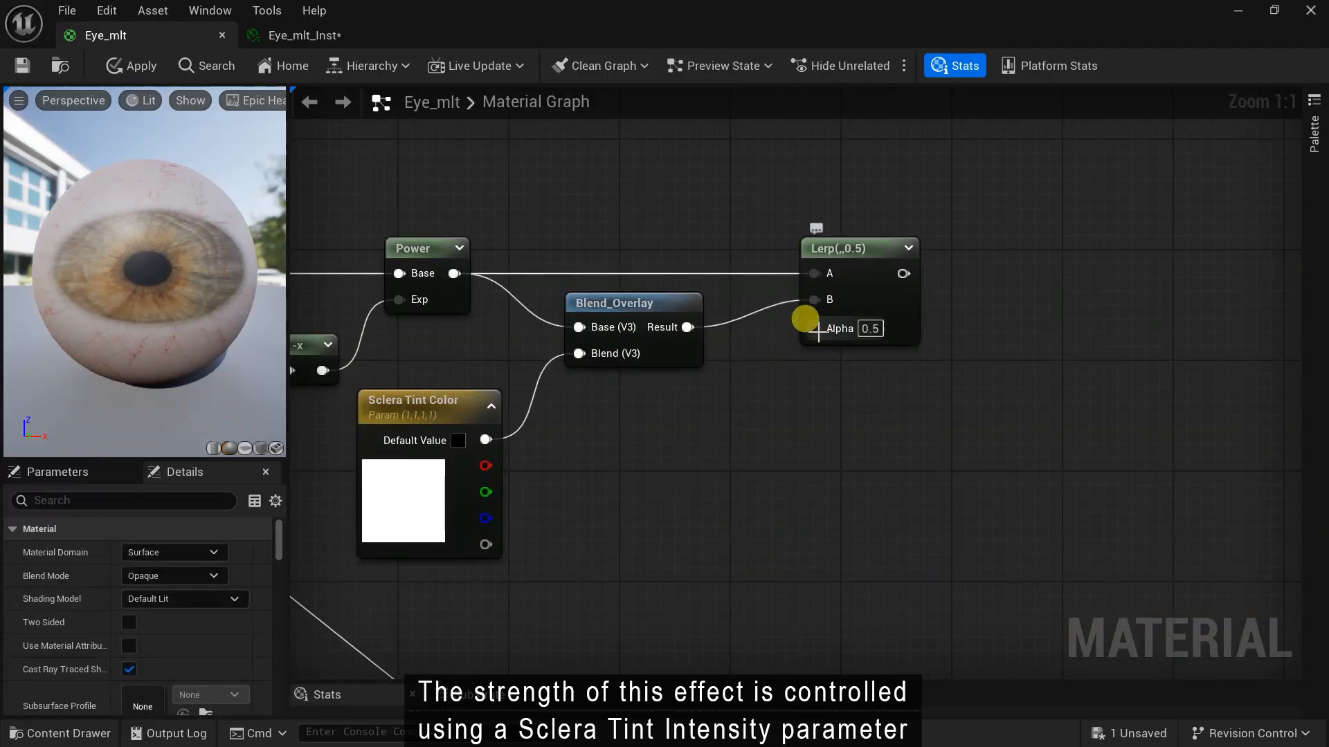
left_click_drag(708, 460, 704, 456)
type("sca")
left_click(765, 280)
type("Scle")
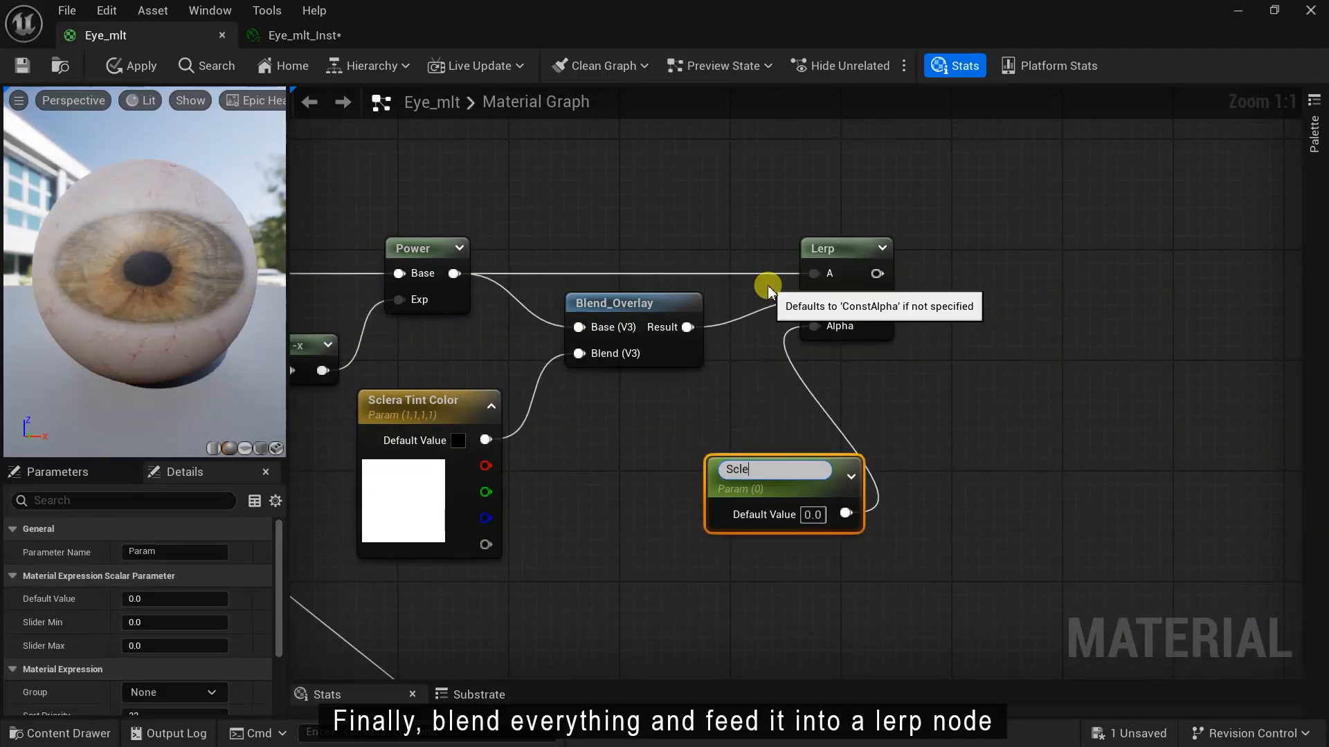
type("ra Tint Intensity")
left_click_drag(772, 489, 638, 474)
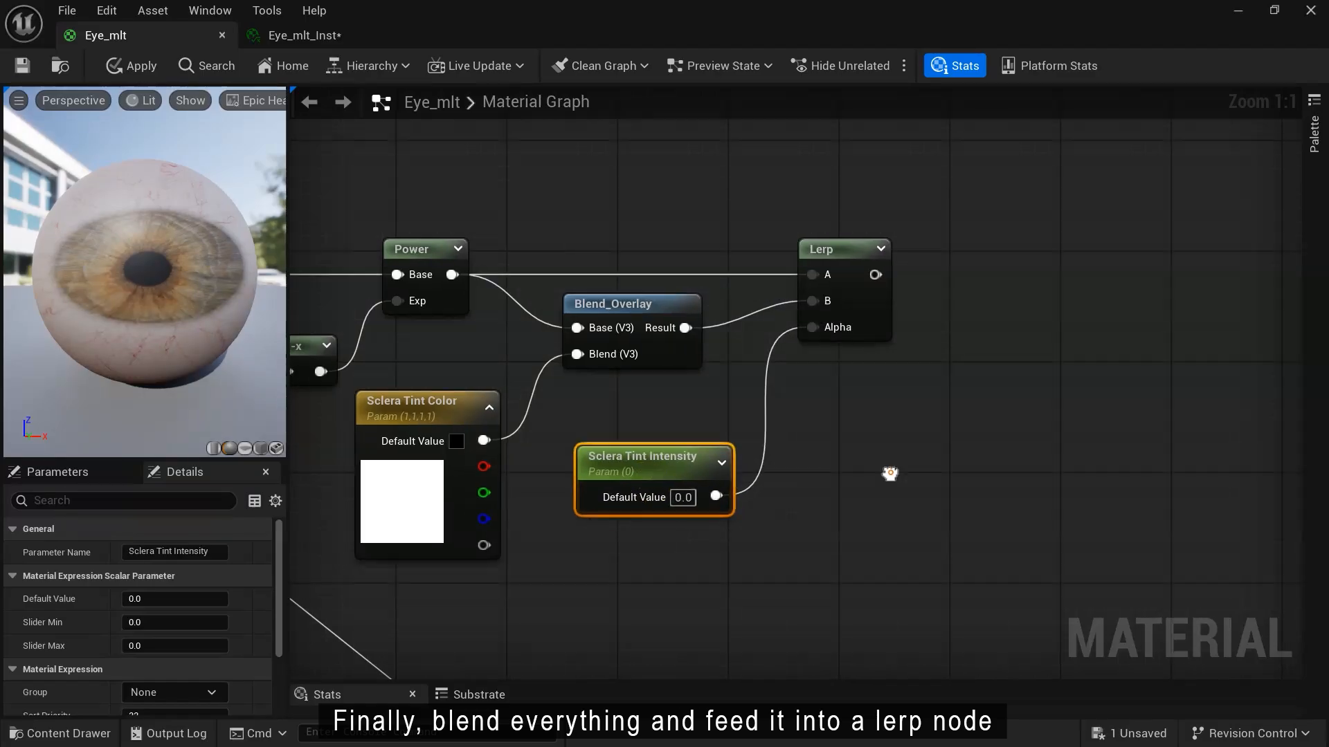
Connect the output of the sclera Lerp node to the A input of the final eye color Lerp node
scroll(796, 479, "down", 2)
scroll(806, 482, "down", 2)
right_click_drag(819, 487, 824, 346)
right_click_drag(828, 413, 737, 267)
scroll(789, 210, "up", 1)
left_click_drag(697, 147, 848, 576)
Move the whole group of sclera nodes clear of the other nodes and wrap it in a comment titled Sclera
scroll(795, 425, "down", 2)
right_click_drag(638, 333, 972, 497)
left_click_drag(413, 291, 1078, 533)
left_click_drag(1061, 372, 902, 296)
scroll(795, 480, "up", 2)
type("cSc")
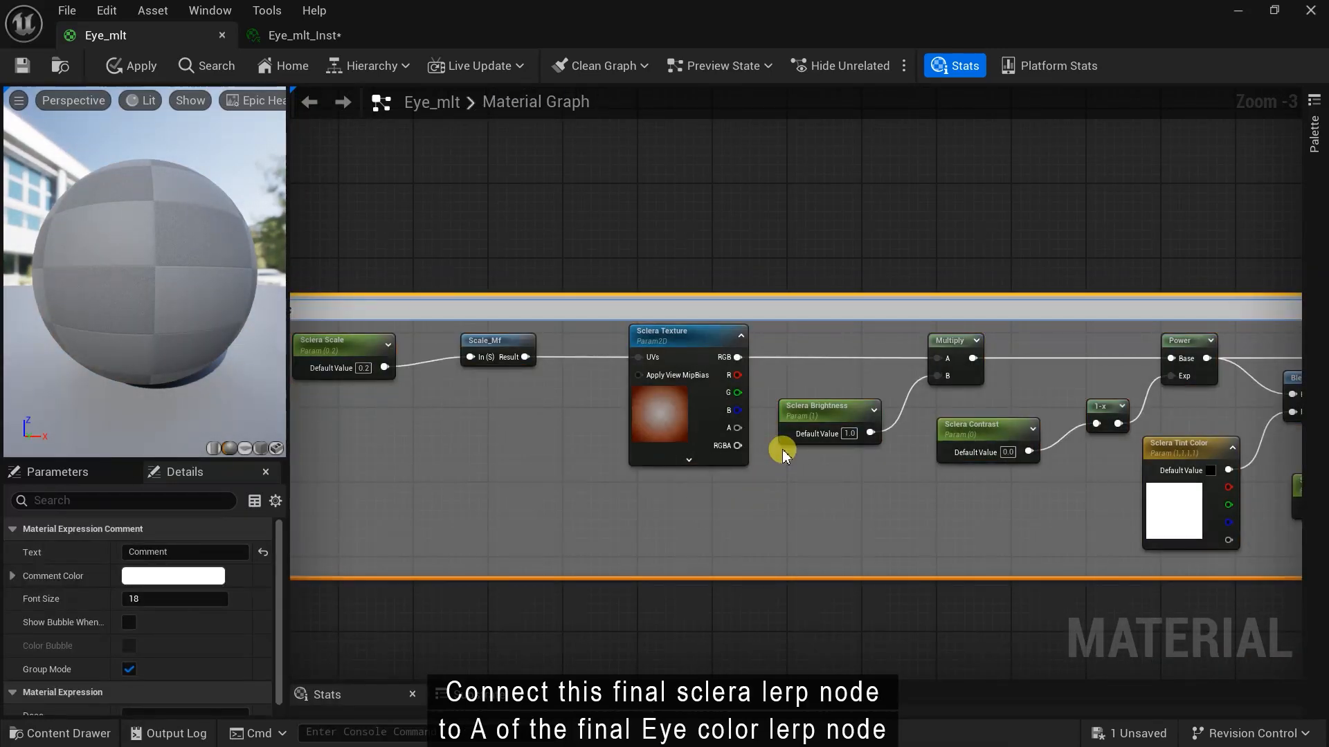
type("lera")
key("Return")
Enlarge the Sclera comment box on all sides to leave a margin around its nodes
right_click_drag(782, 449, 898, 415)
left_click_drag(716, 258, 713, 202)
left_click_drag(378, 301, 361, 305)
scroll(454, 418, "down", 2)
left_click_drag(1030, 415, 1043, 417)
scroll(809, 491, "up", 2)
left_click_drag(824, 491, 830, 501)
scroll(738, 609, "down", 3)
Move the iris Texture Sample node up, closer to the Sclera comment box
right_click_drag(738, 609, 670, 289)
left_click(742, 417)
scroll(750, 380, "up", 1)
right_click_drag(1174, 449, 906, 433)
left_click_drag(953, 483, 881, 372)
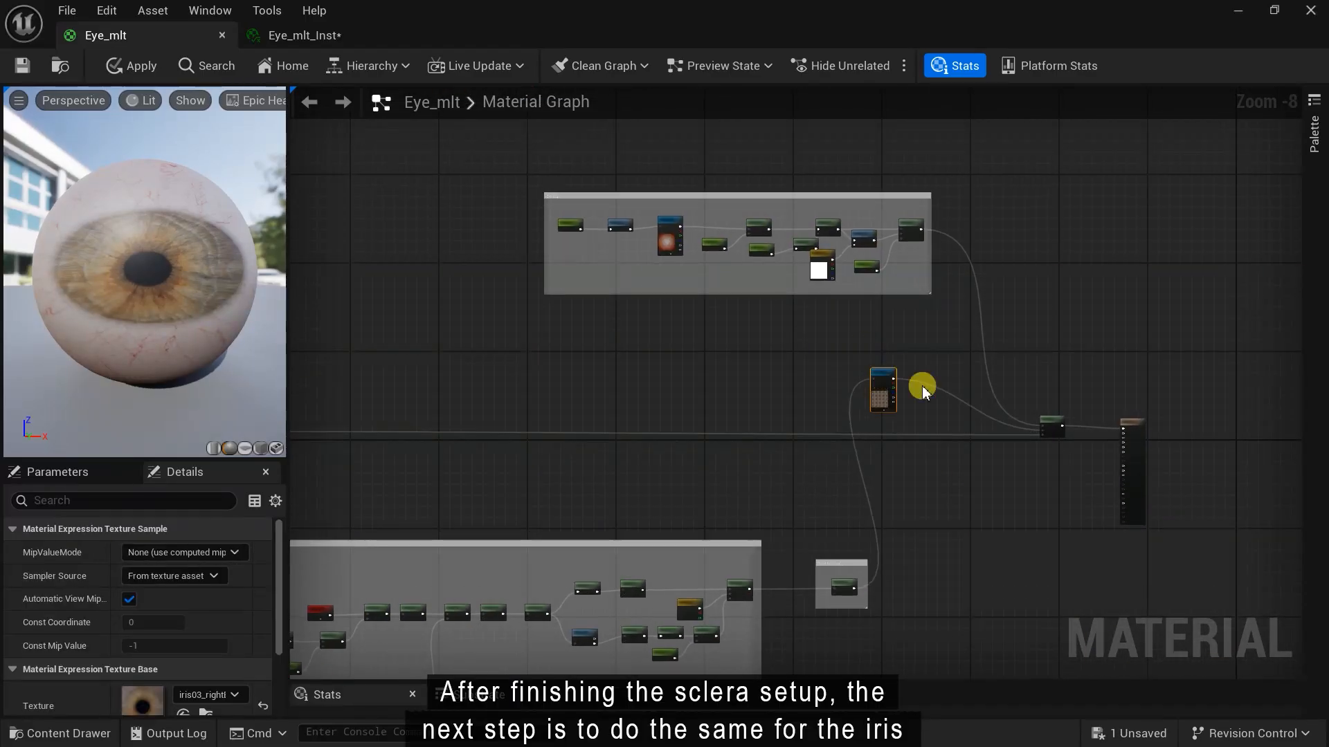
Move the final Lerp and material output nodes further along the graph and reposition the iris Texture Sample, leaving space between them
right_click_drag(1046, 465, 913, 519)
left_click_drag(907, 517, 1012, 464)
left_click_drag(1012, 478, 1234, 477)
scroll(786, 421, "up", 1)
left_click_drag(740, 427, 810, 432)
right_click_drag(1107, 417, 963, 418)
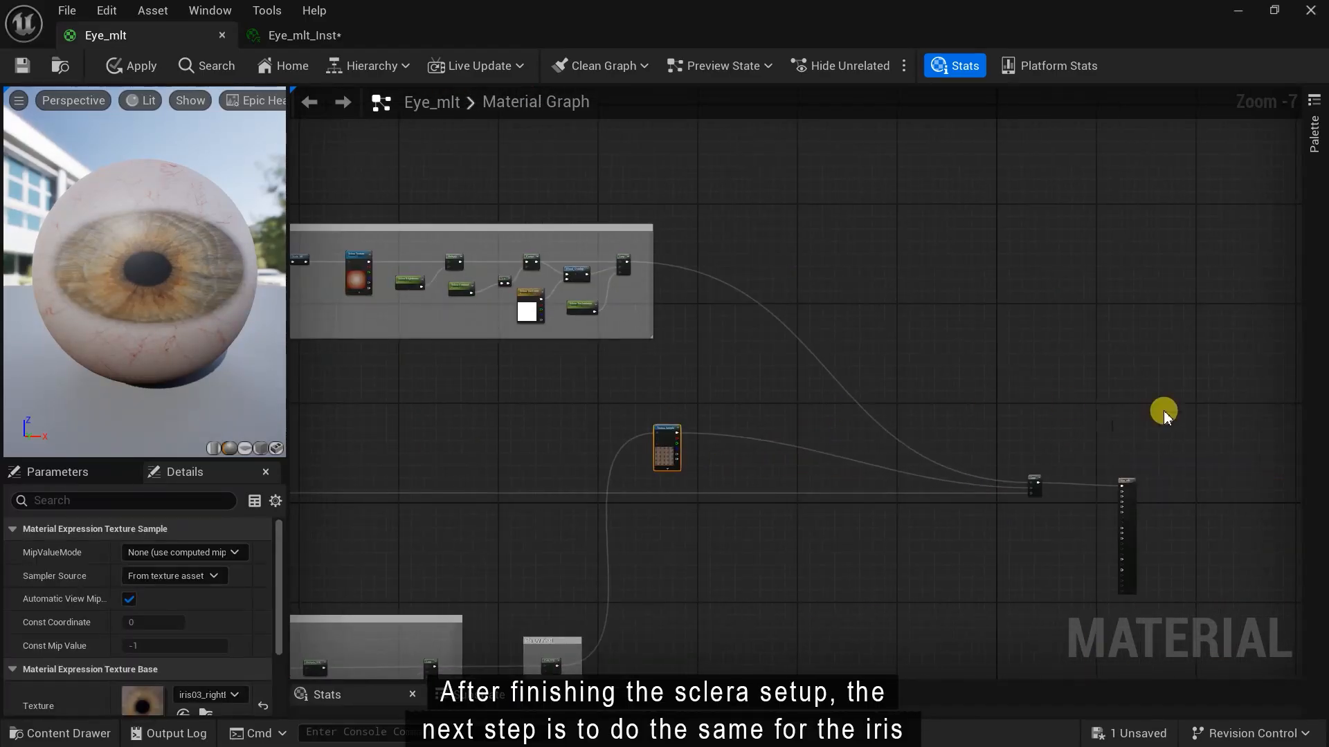
left_click_drag(1167, 416, 1014, 540)
left_click_drag(1124, 483, 1257, 483)
Duplicate the sclera Brightness, Multiply, 1-x, Power, Blend_Overlay and Lerp nodes and place the copies after the iris Texture Sample
scroll(499, 402, "up", 2)
right_click_drag(498, 402, 698, 438)
left_click(699, 436)
right_click_drag(708, 346, 649, 450)
scroll(647, 450, "up", 1)
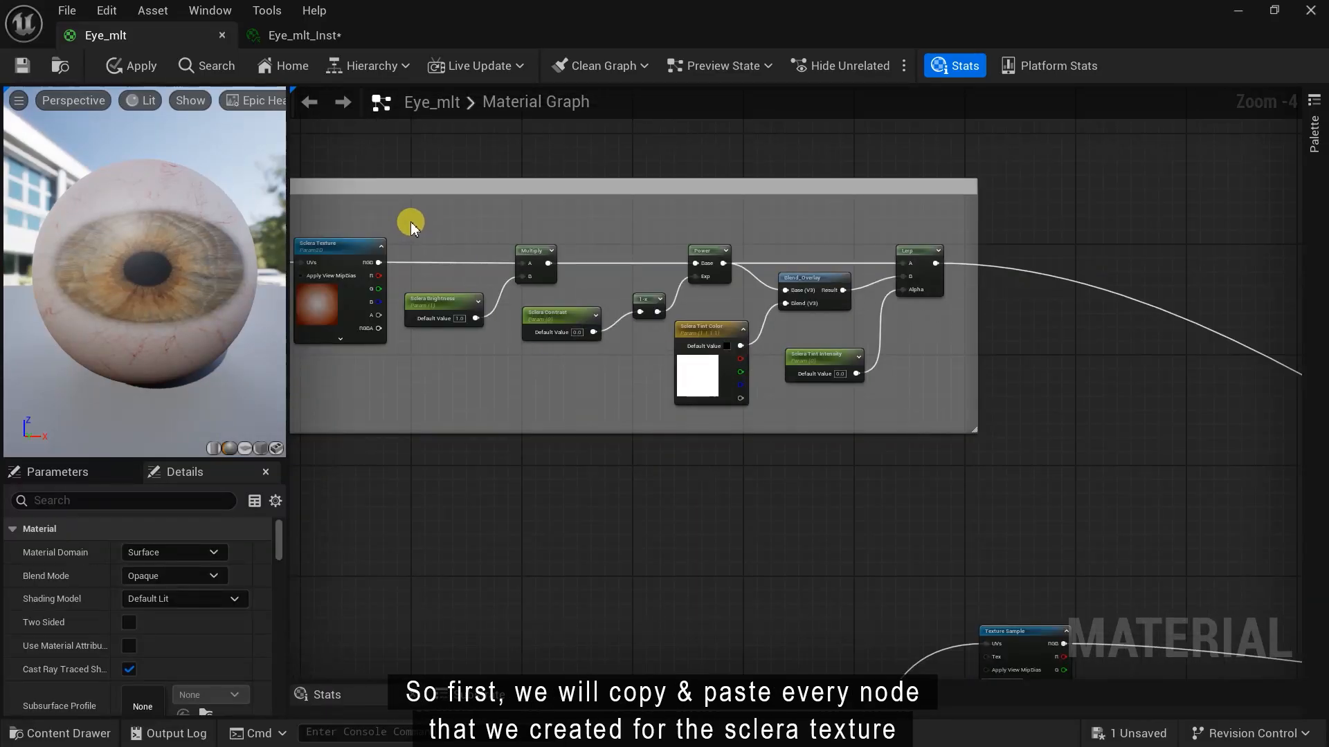
left_click_drag(410, 222, 956, 288)
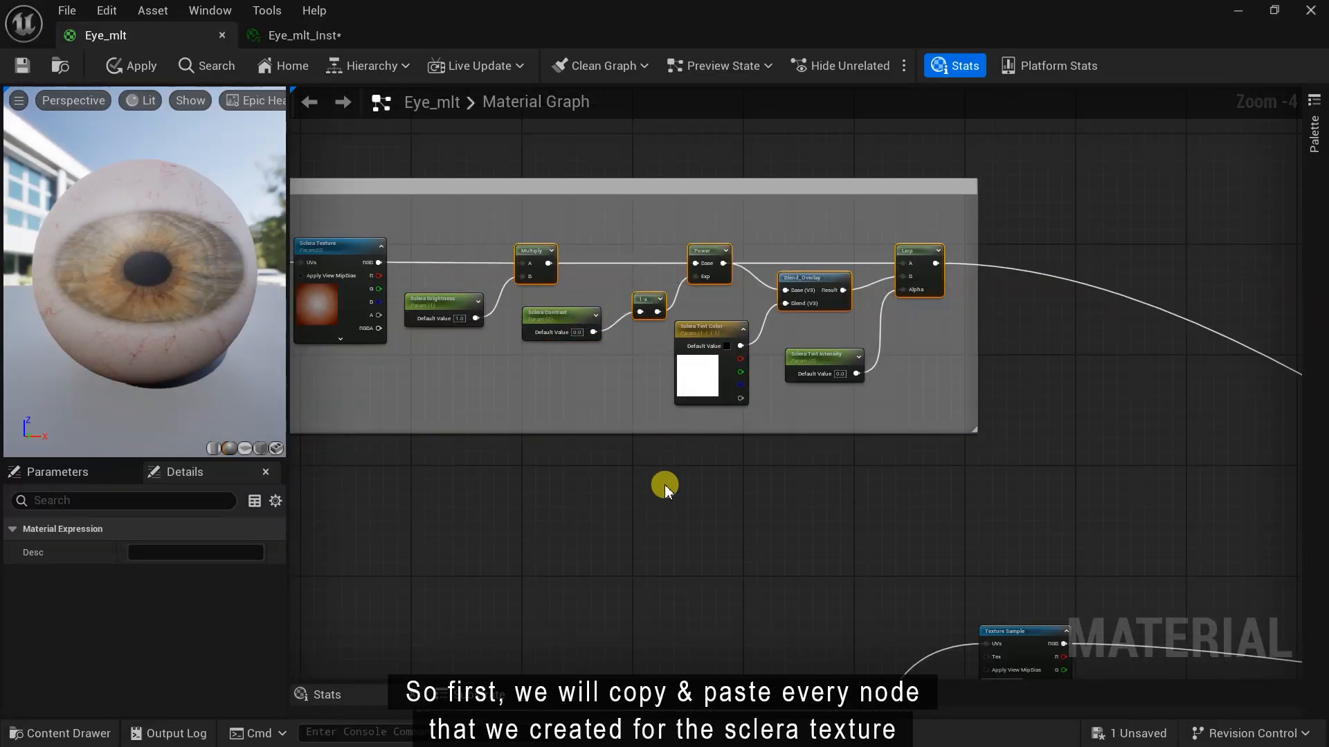
right_click_drag(1176, 623, 917, 413)
scroll(916, 414, "up", 1)
right_click_drag(893, 361, 856, 260)
key("ctrl+c")
key("ctrl+v")
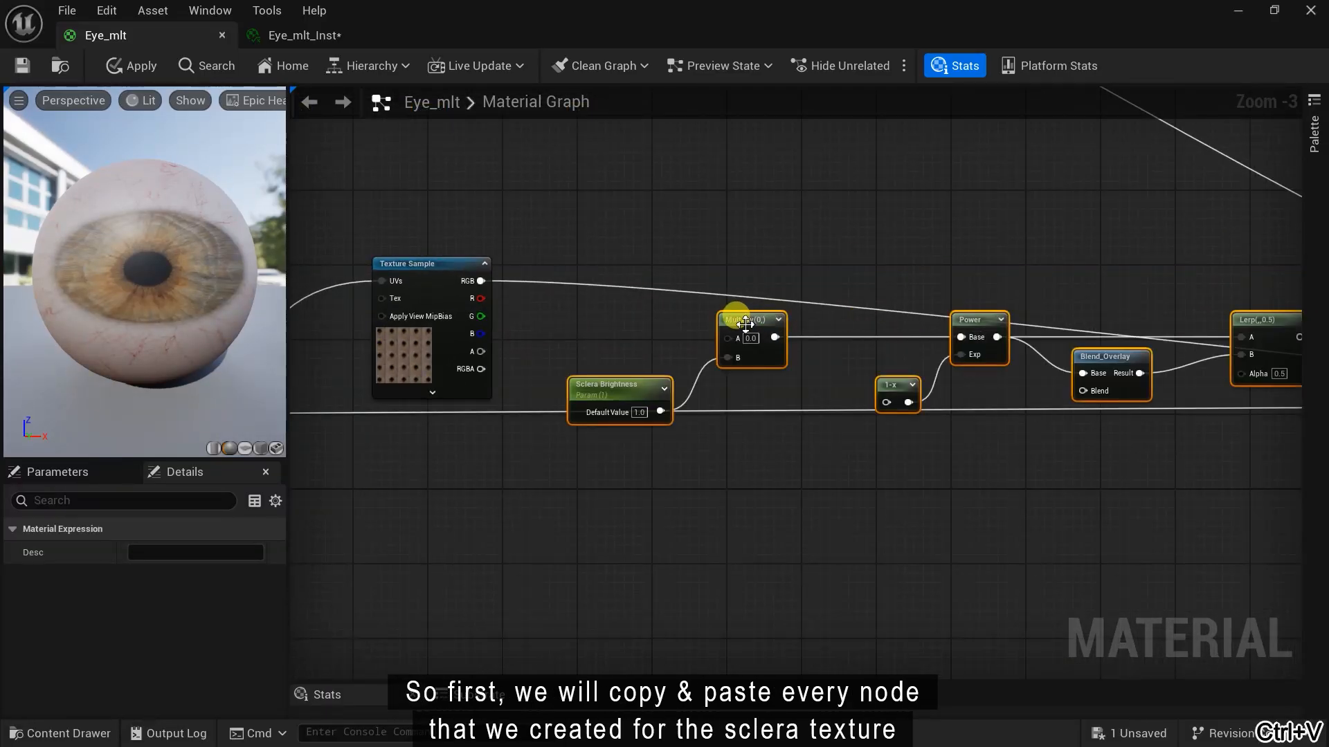
left_click_drag(730, 318, 692, 270)
left_click(739, 347)
Connect the iris Texture Sample's RGB to the copied Multiply's A input and rename the copied brightness parameter Iris Brightness
scroll(634, 370, "up", 1)
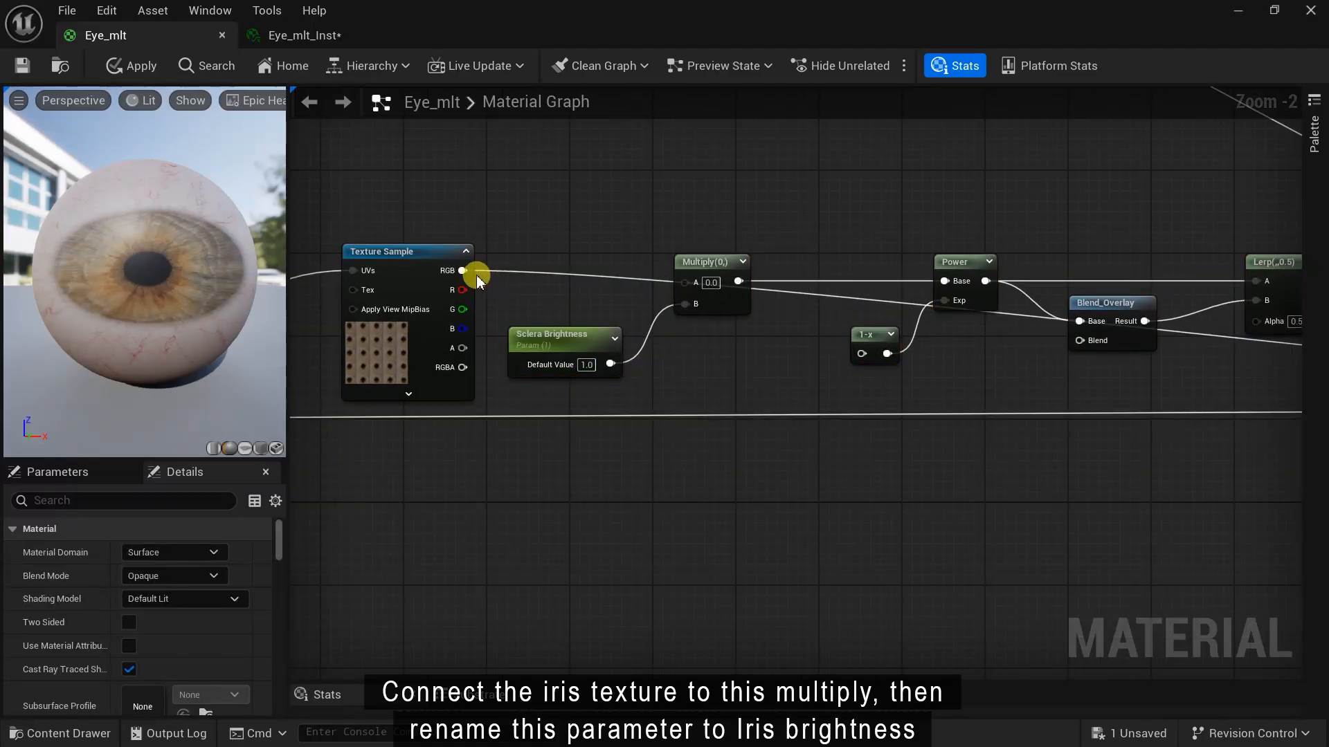
left_click_drag(464, 272, 682, 284)
scroll(576, 343, "up", 2)
right_click_drag(576, 344, 749, 385)
left_click(749, 385)
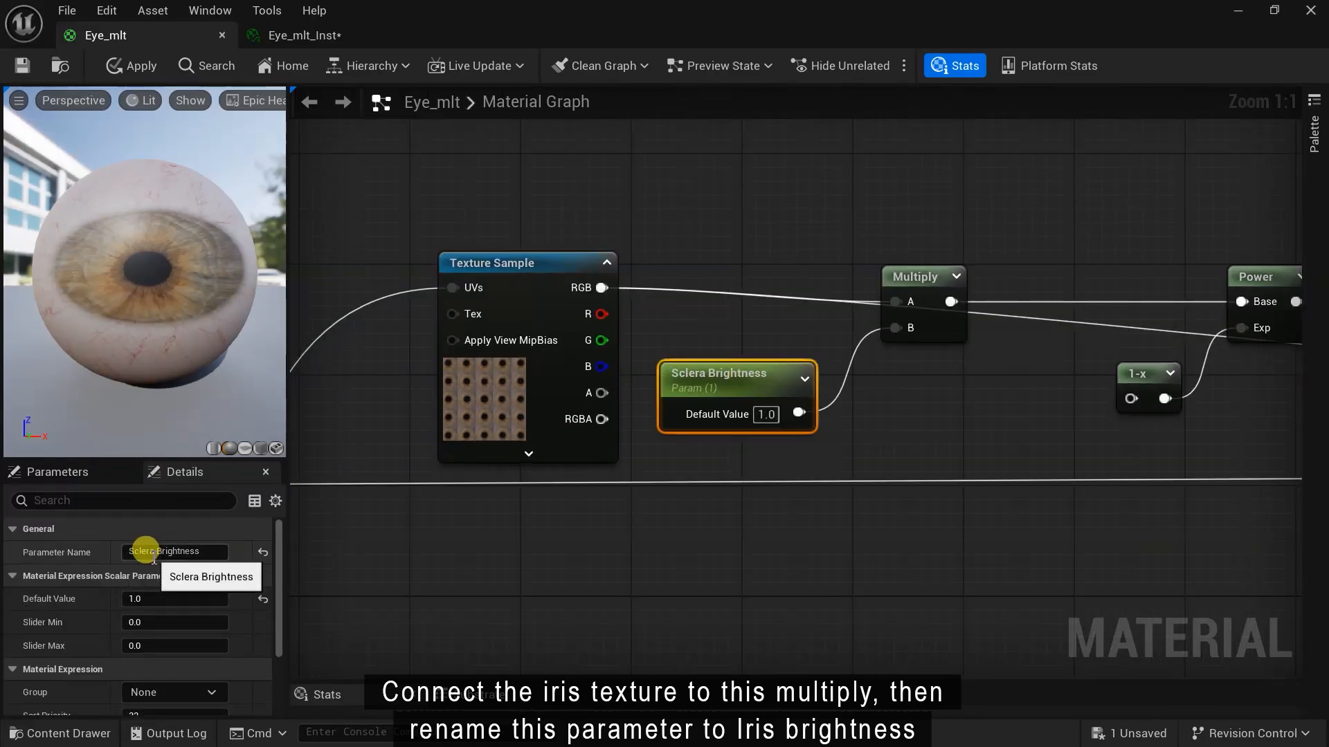
key("Return")
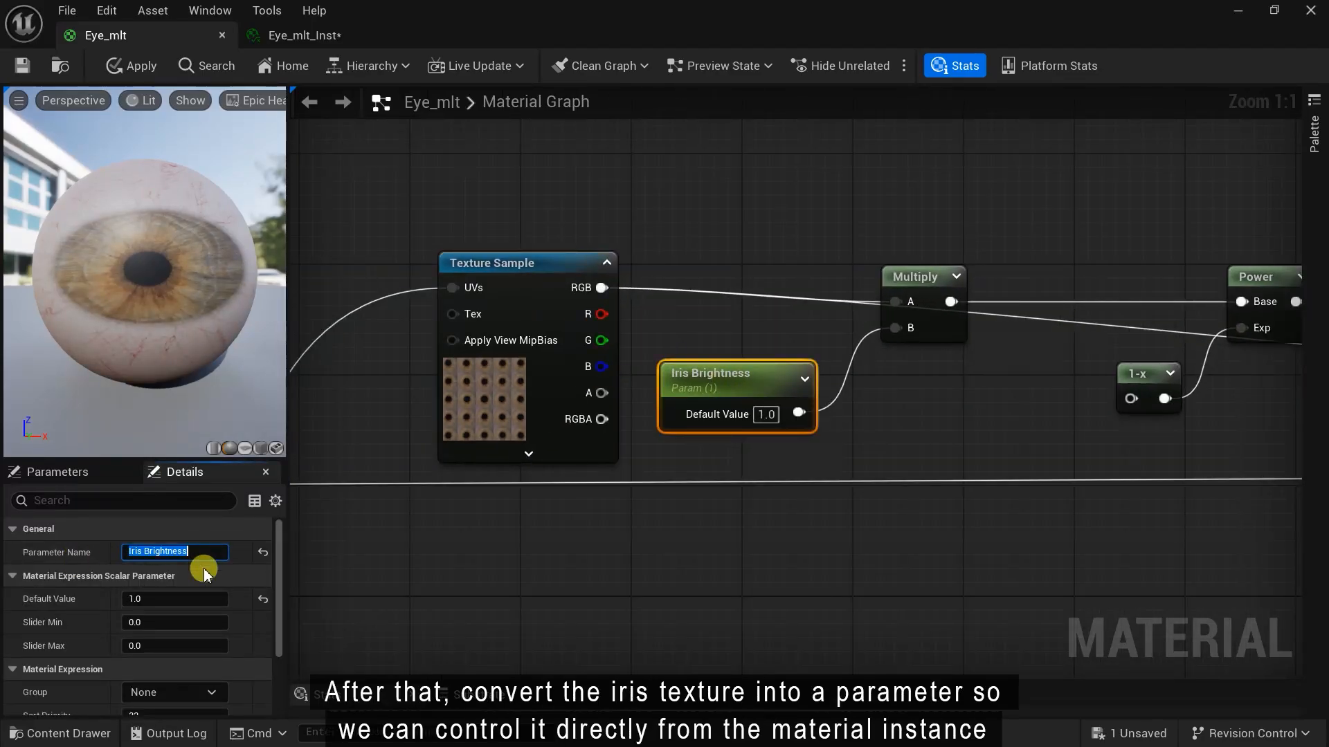
Convert the iris Texture Sample to a parameter named Iris Texture
right_click_drag(409, 525, 499, 560)
right_click(589, 320)
left_click(640, 379)
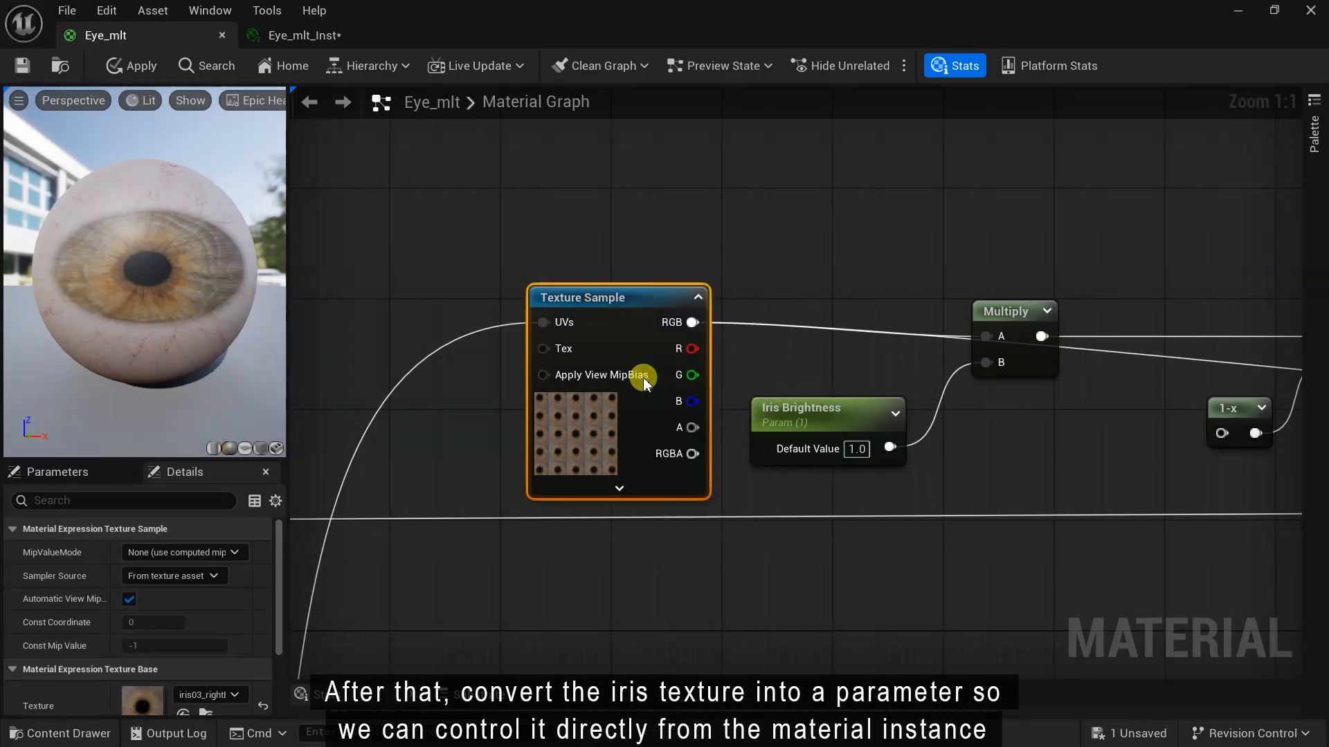
type("Iris Texture")
left_click(916, 546)
Add a scalar parameter named Iris Contrast and connect it to the copied 1-x node's input
right_click_drag(910, 618, 577, 588)
right_click(725, 412)
type("scal")
left_click(791, 235)
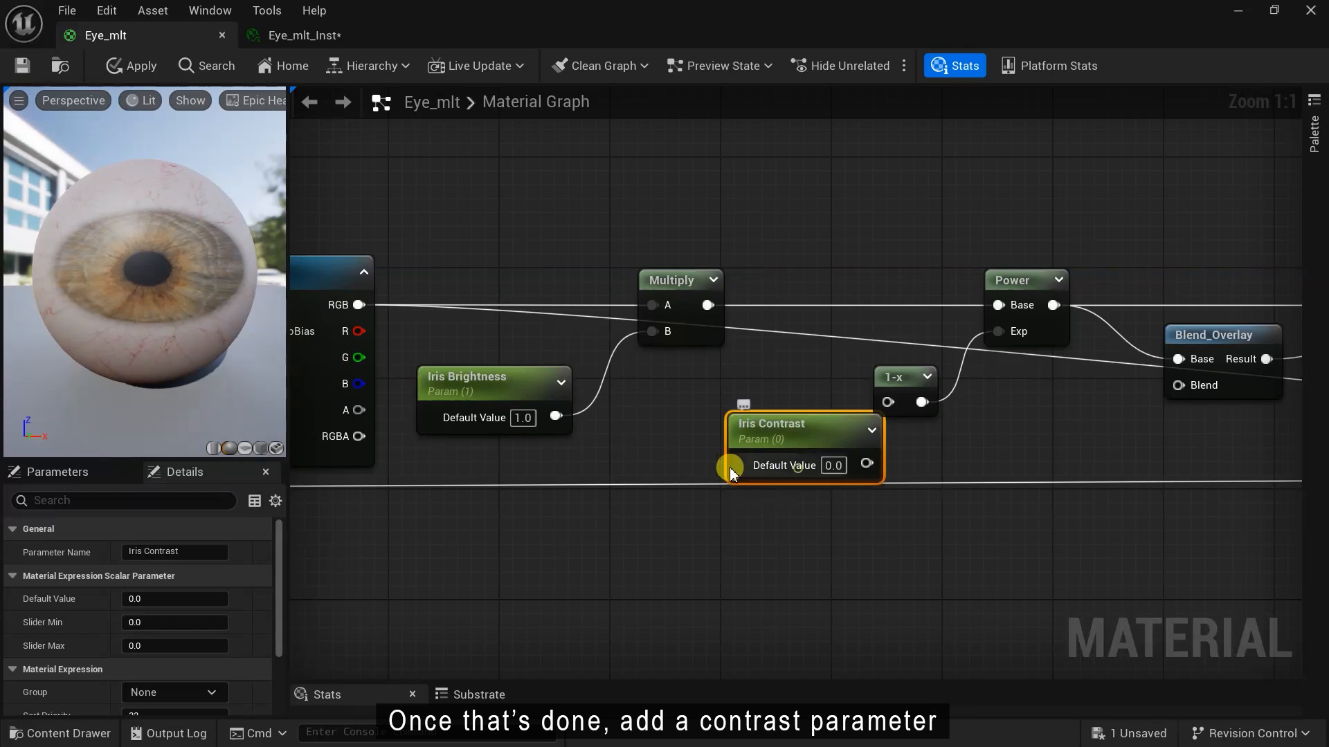
left_click_drag(729, 467, 653, 460)
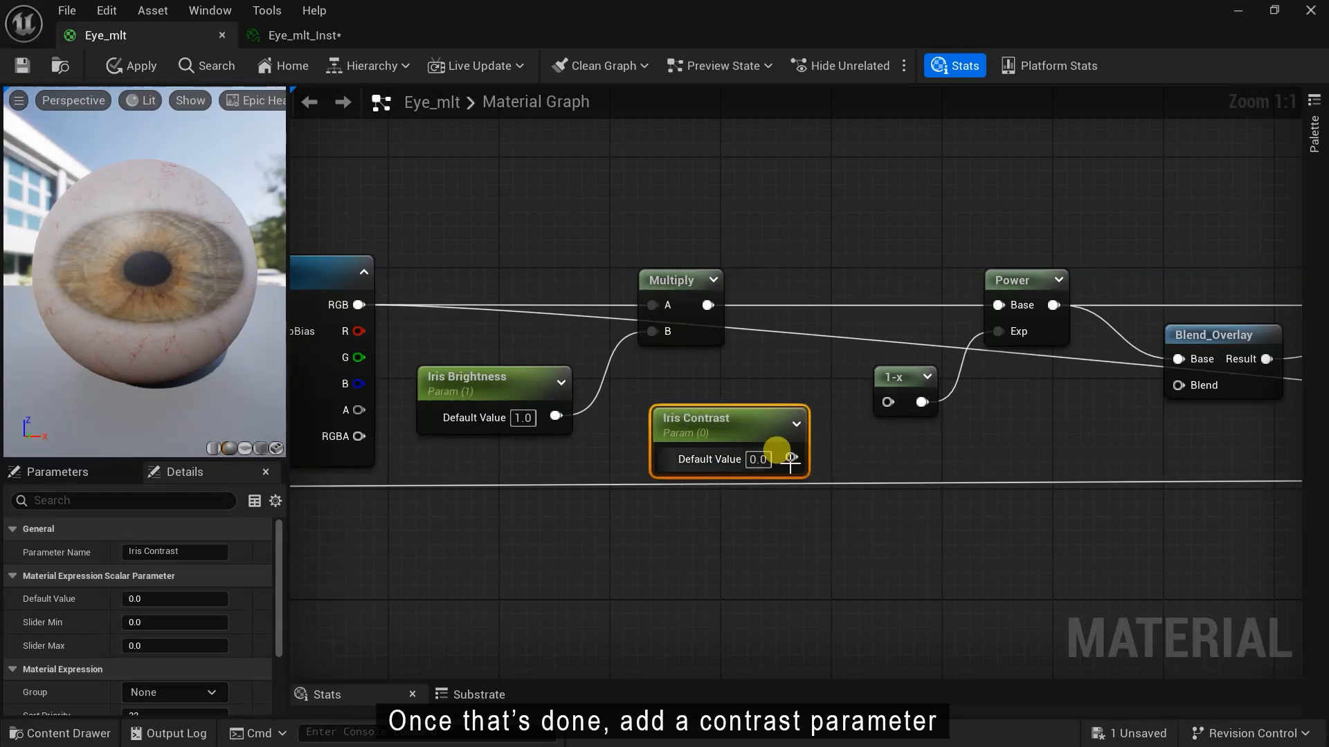
left_click_drag(791, 457, 888, 402)
scroll(906, 500, "down", 2)
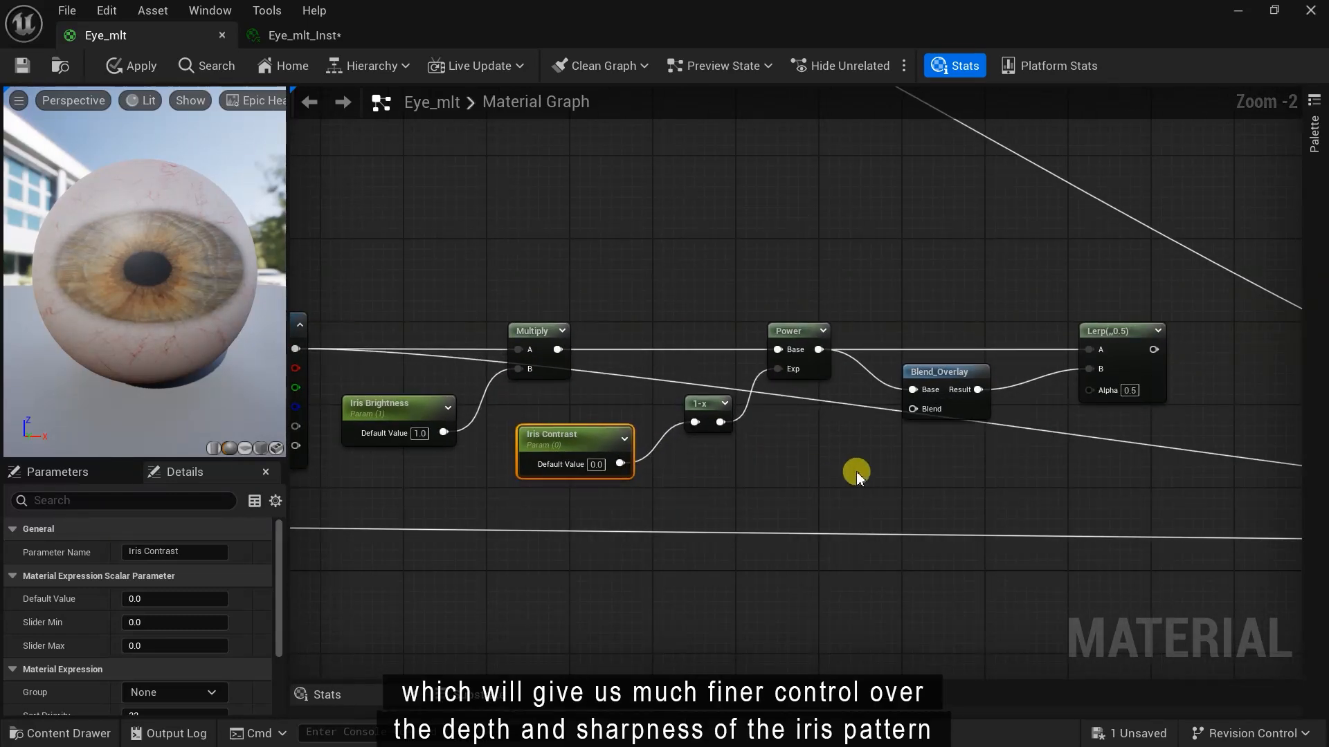
Add a Constant3Vector node below the copied Blend_Overlay and set its color to white (1,1,1)
scroll(854, 469, "up", 2)
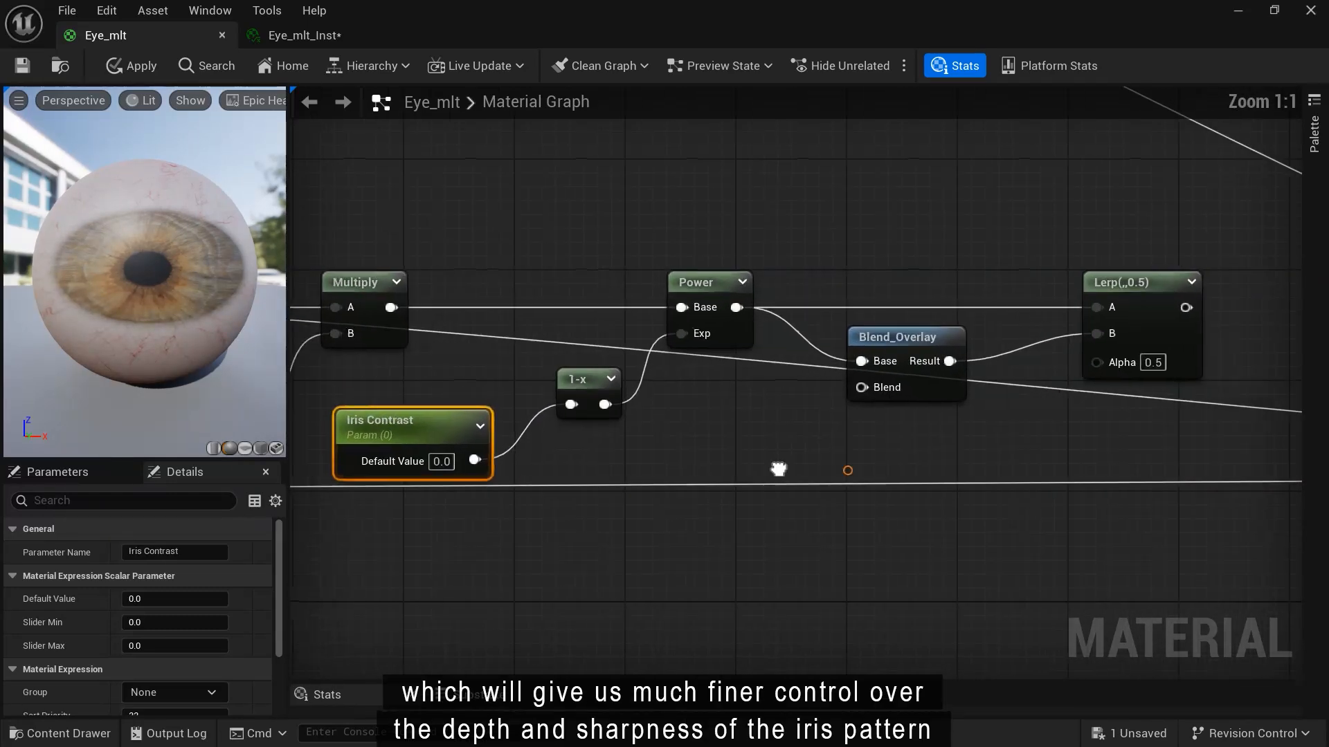
right_click(716, 432)
type("cons")
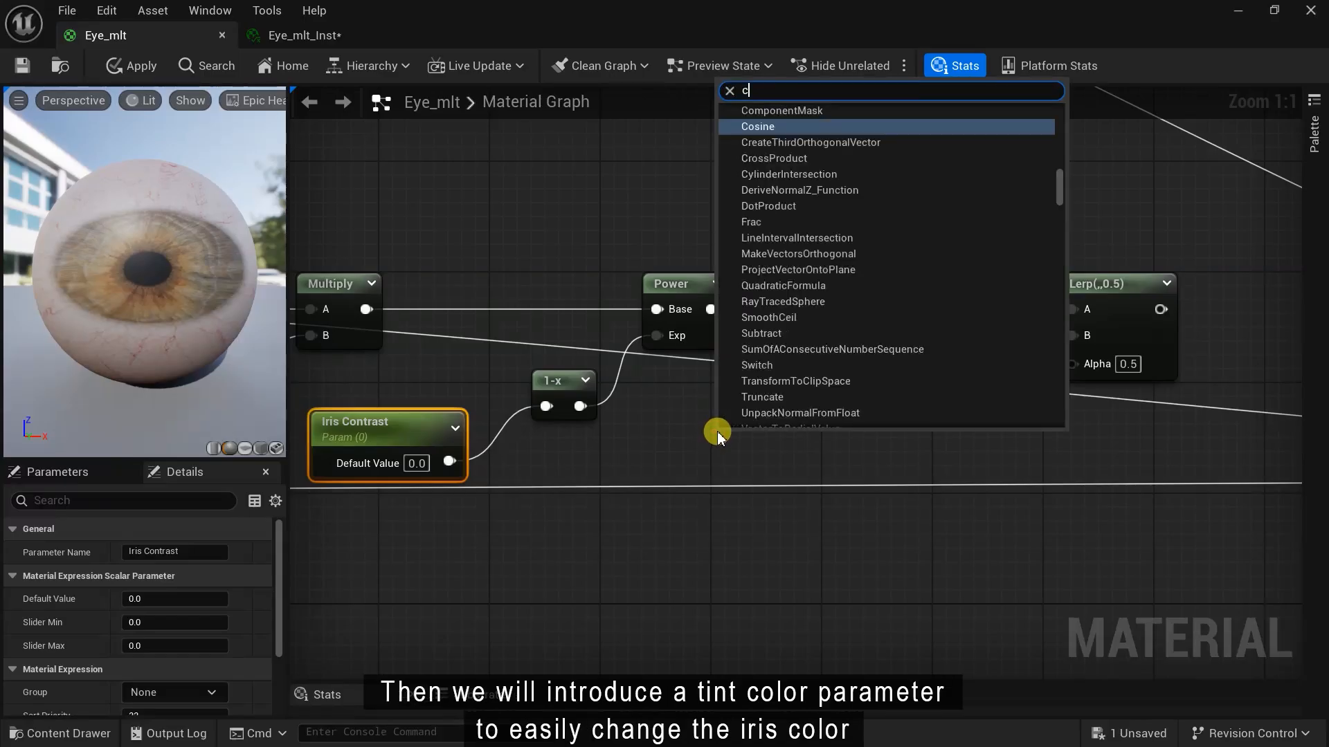
left_click(807, 163)
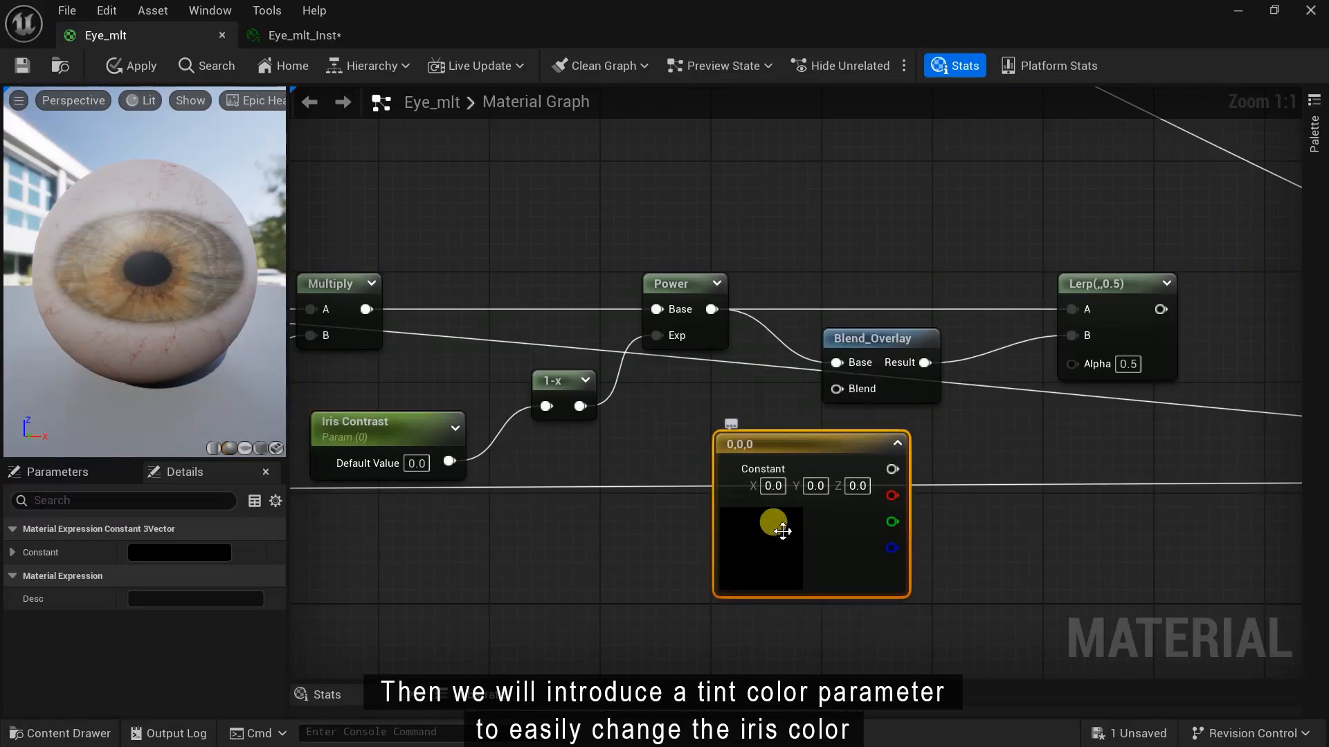
double_click(771, 525)
left_click(1018, 719)
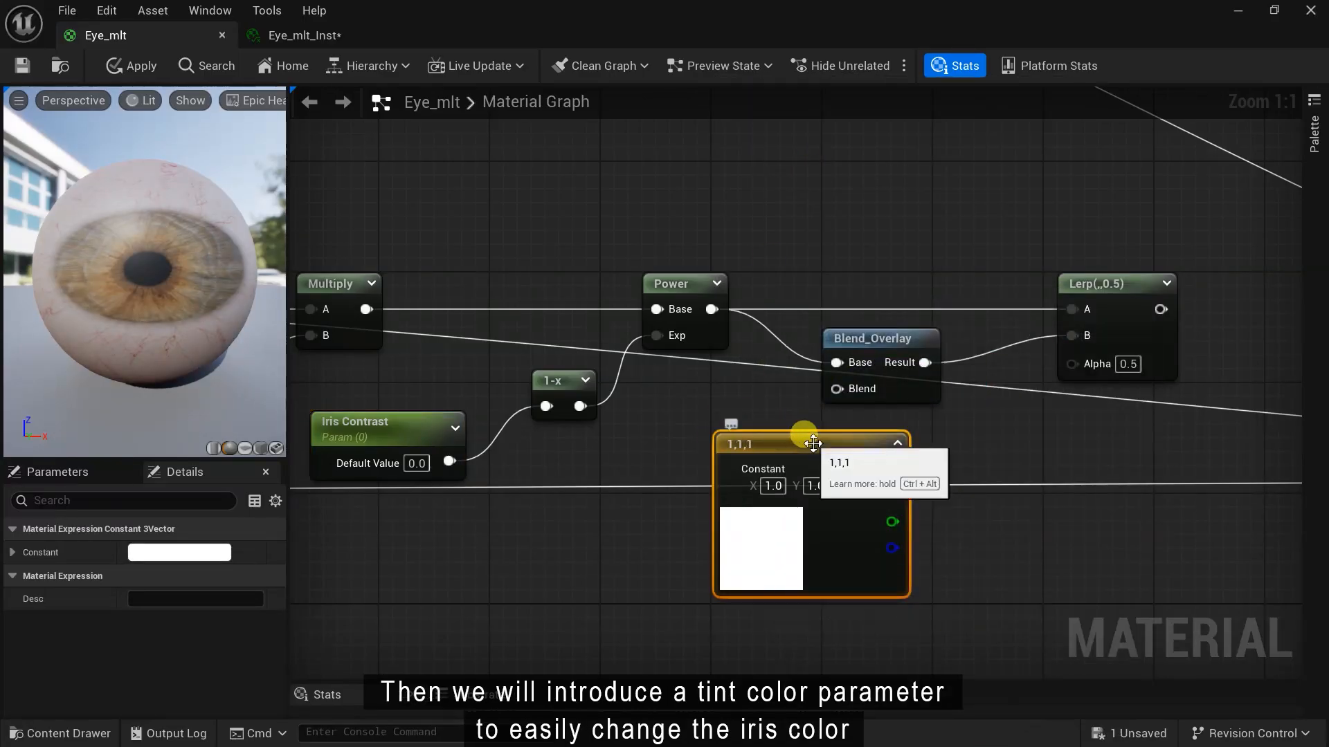
Convert the white color constant to a parameter named Iris Tint Color and connect it to Blend_Overlay's Blend input
left_click_drag(807, 439, 724, 436)
right_click(755, 438)
left_click(858, 76)
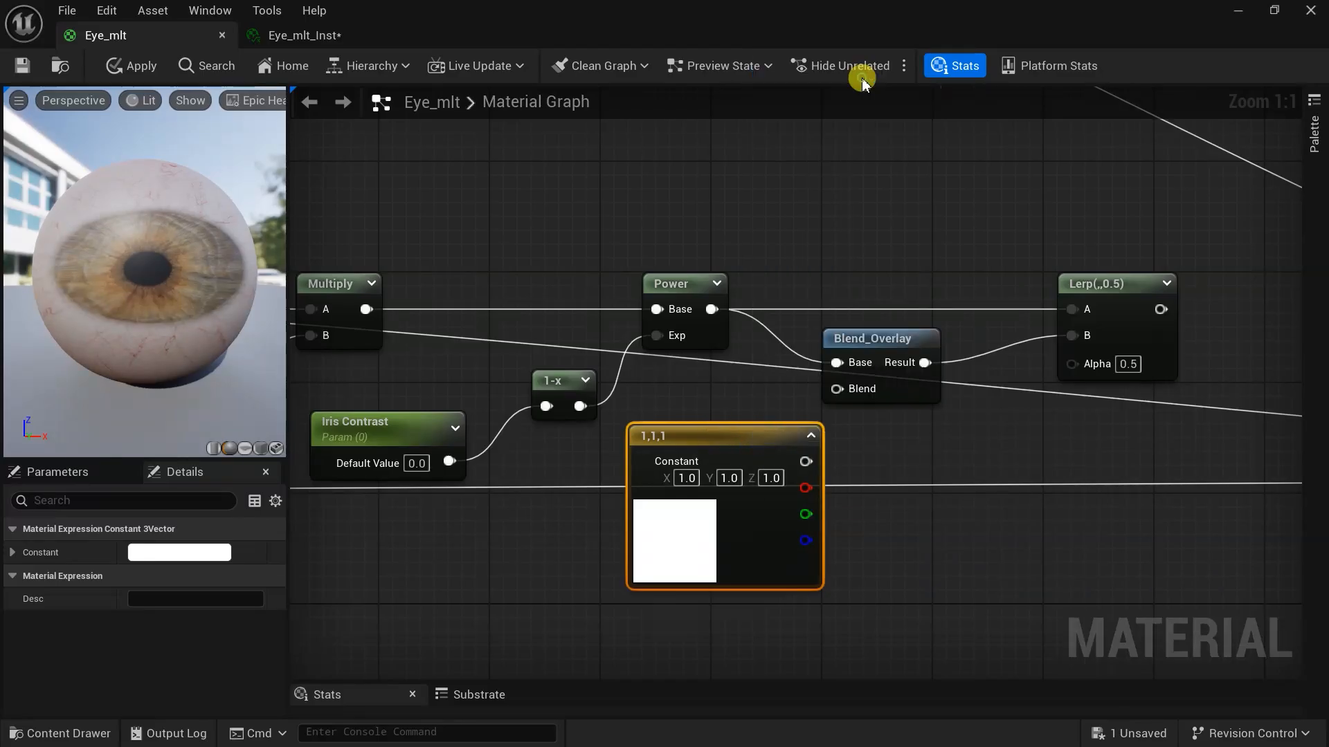
type("Iris Tint Color")
key("Return")
left_click_drag(757, 482, 836, 389)
left_click_drag(713, 443, 713, 423)
Add a scalar parameter named Iris Tint Intensity, connect it to the iris Lerp's Alpha input and place it below Blend_Overlay
right_click_drag(986, 462, 639, 511)
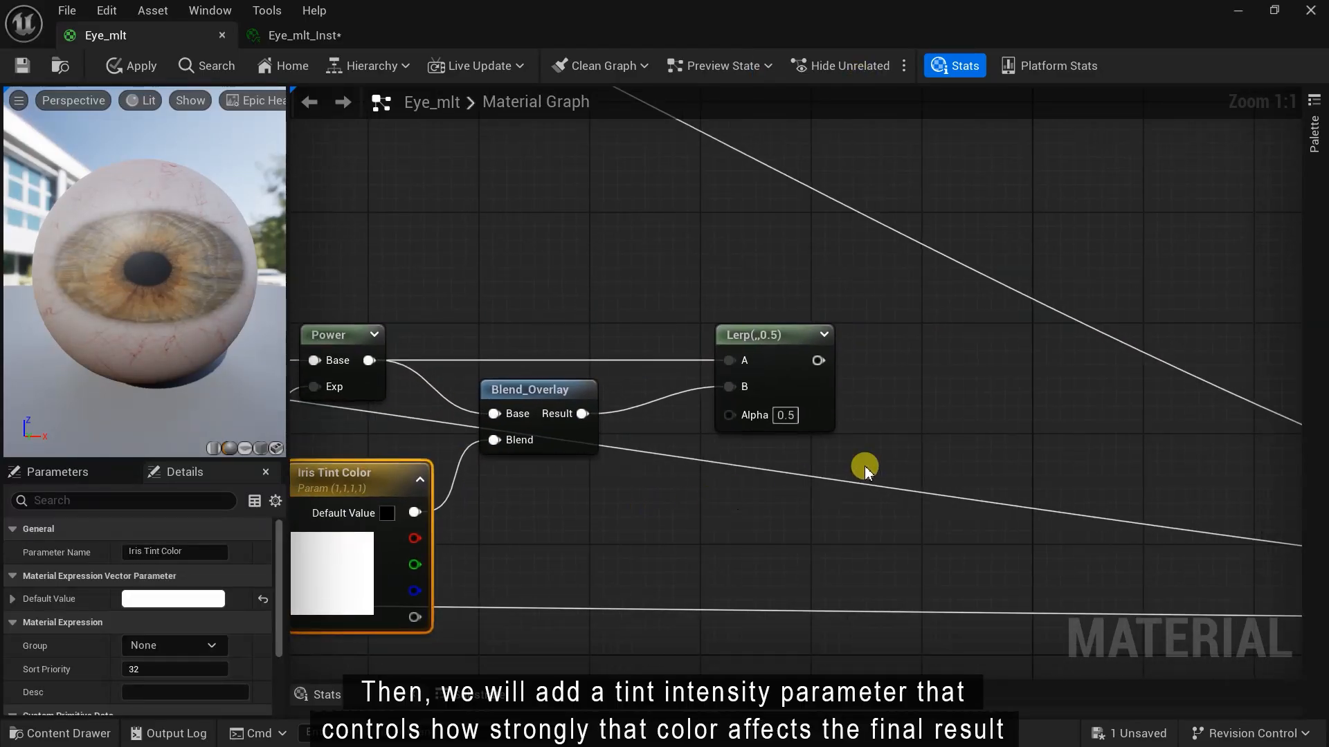
right_click_drag(895, 454, 886, 454)
right_click(598, 512)
type("sca")
left_click(644, 341)
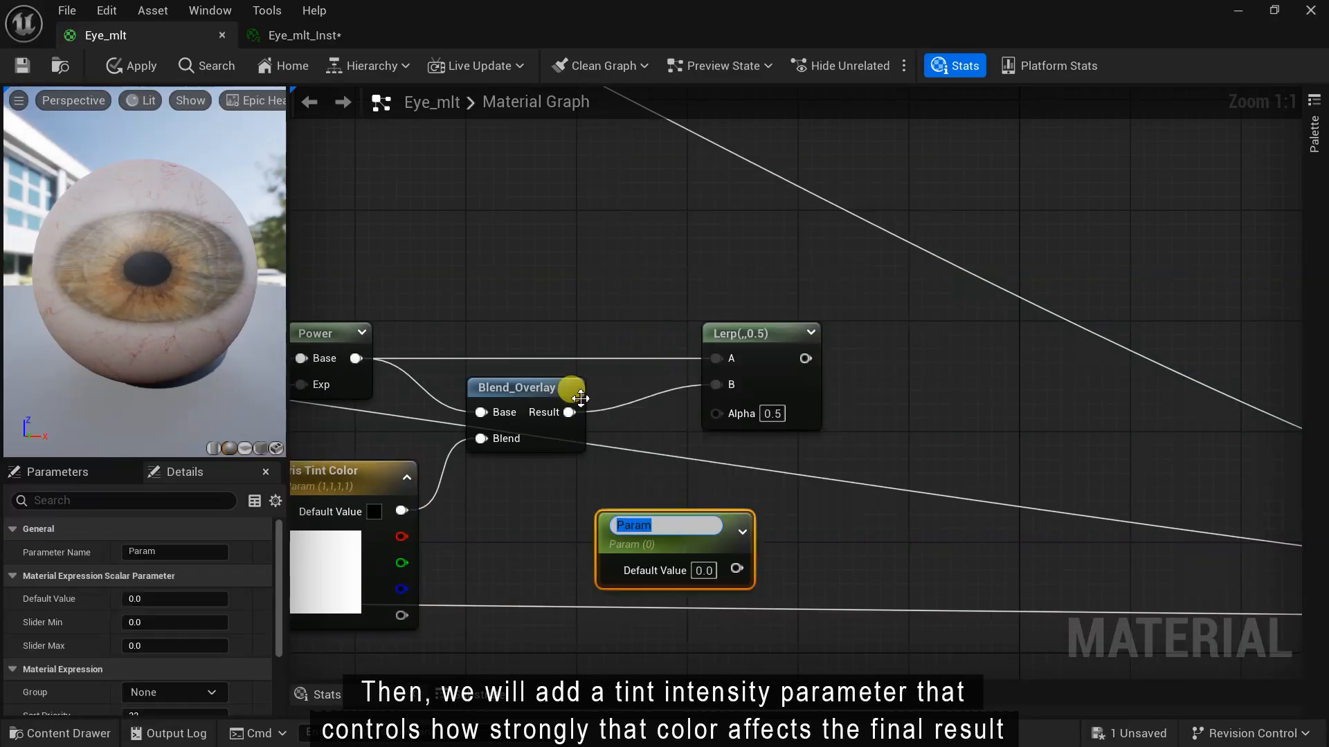
type("Iris Tint Intensity")
key("Return")
left_click_drag(643, 546, 610, 546)
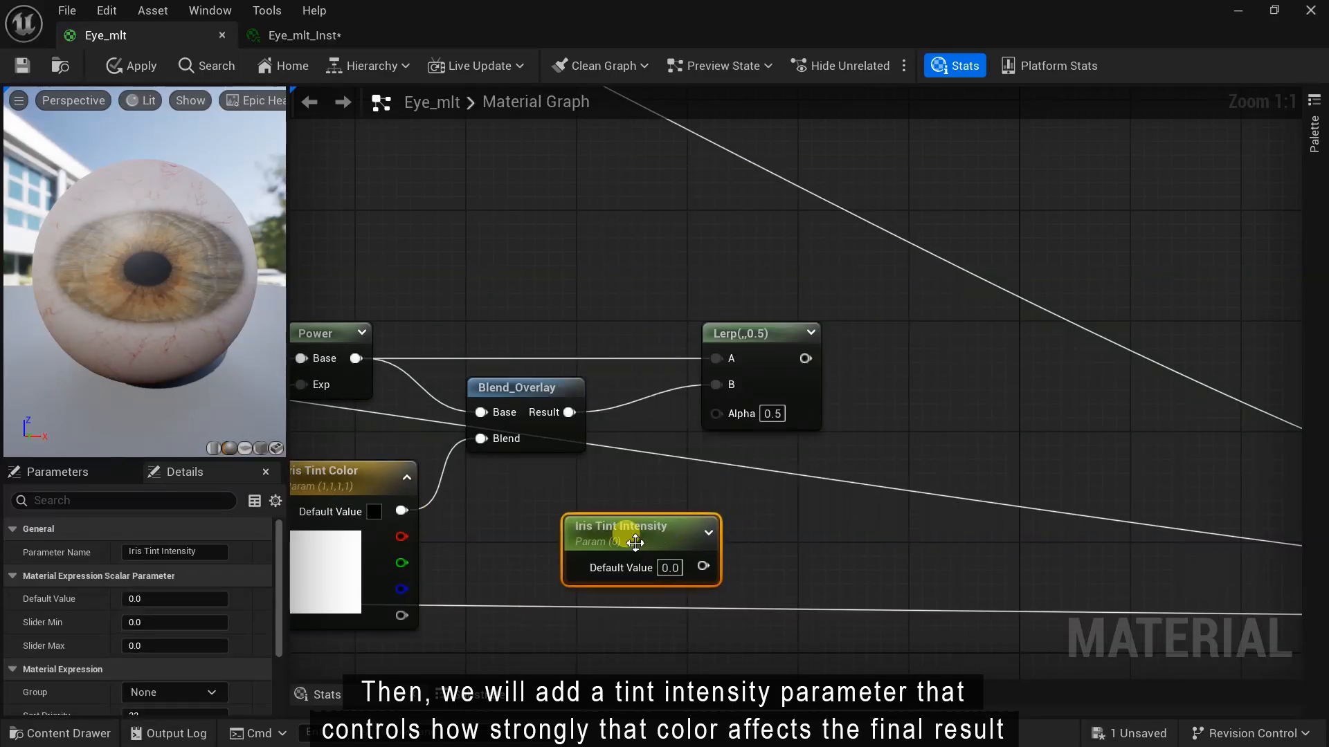
left_click_drag(704, 567, 715, 414)
left_click_drag(664, 533, 595, 533)
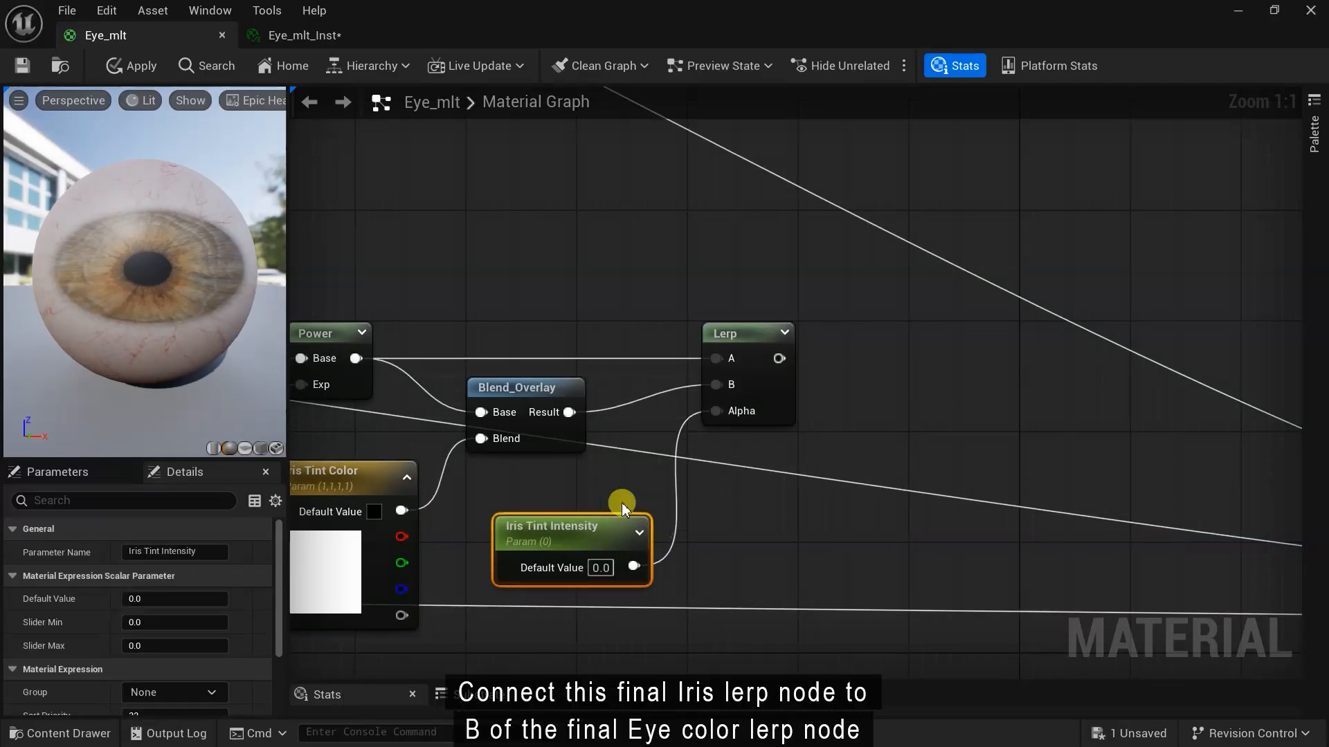
Connect the iris Lerp's output to the B input of the final eye color Lerp, replacing its existing connection
scroll(620, 479, "down", 3)
right_click_drag(730, 472, 517, 384)
left_click_drag(519, 315, 1195, 476)
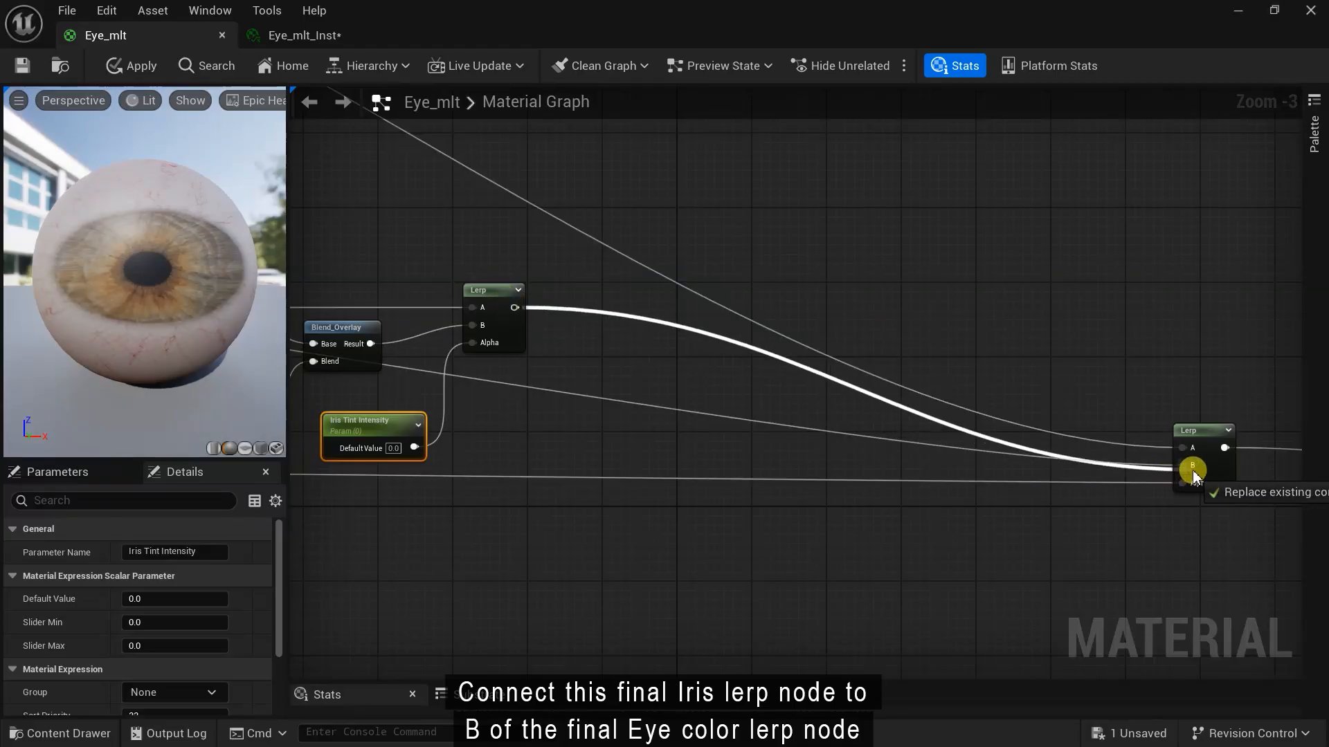
Wrap the iris nodes in a comment titled Iris and extend its borders to leave a margin around them
scroll(1018, 489, "down", 3)
scroll(623, 439, "up", 1)
left_click_drag(449, 339, 962, 509)
left_click_drag(774, 395, 720, 361)
right_click_drag(758, 411, 970, 427)
scroll(766, 362, "up", 3)
type("c")
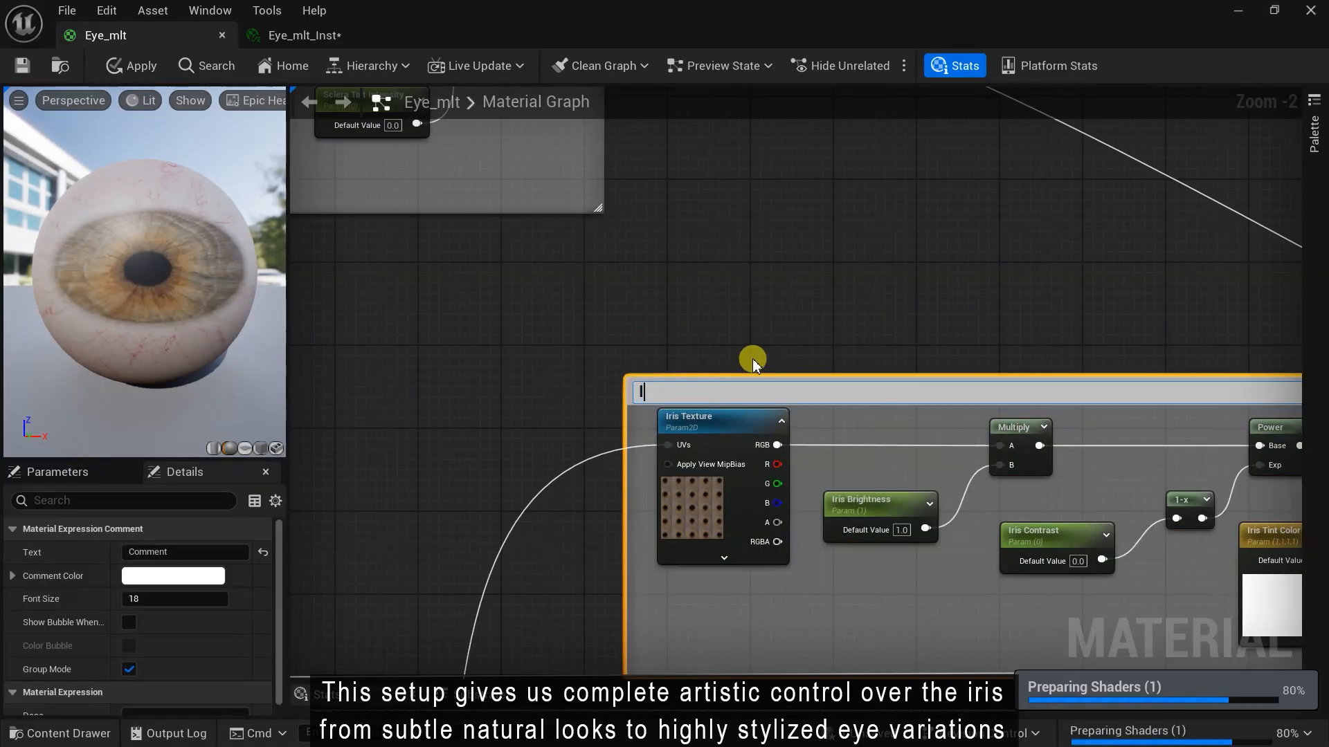
type("Iris")
left_click(753, 358)
left_click_drag(796, 377, 802, 343)
left_click_drag(626, 415, 592, 414)
Add a reroute node on the sclera Lerp's output wire and move it so the wire passes above the Iris comment
scroll(591, 413, "down", 3)
right_click_drag(591, 413, 408, 403)
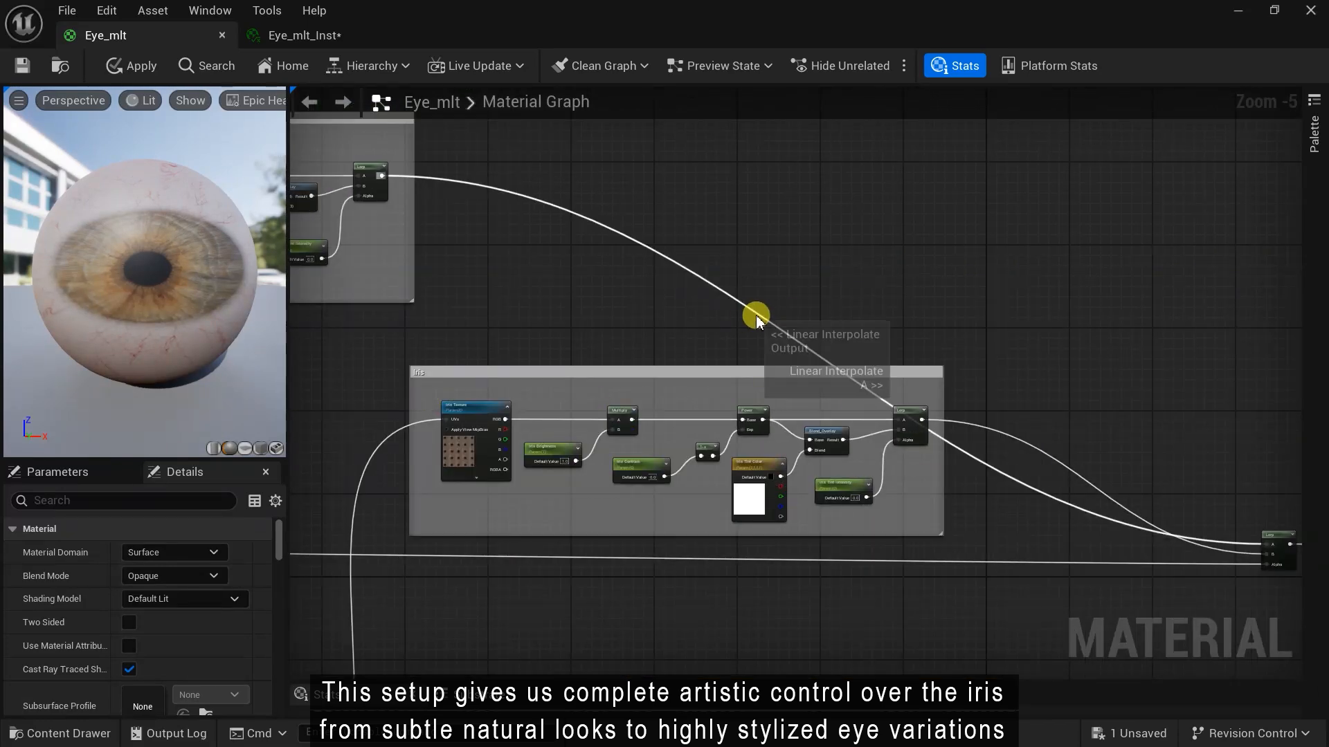
double_click(758, 317)
left_click_drag(758, 316, 1020, 267)
right_click_drag(993, 530, 896, 417)
scroll(896, 417, "down", 1)
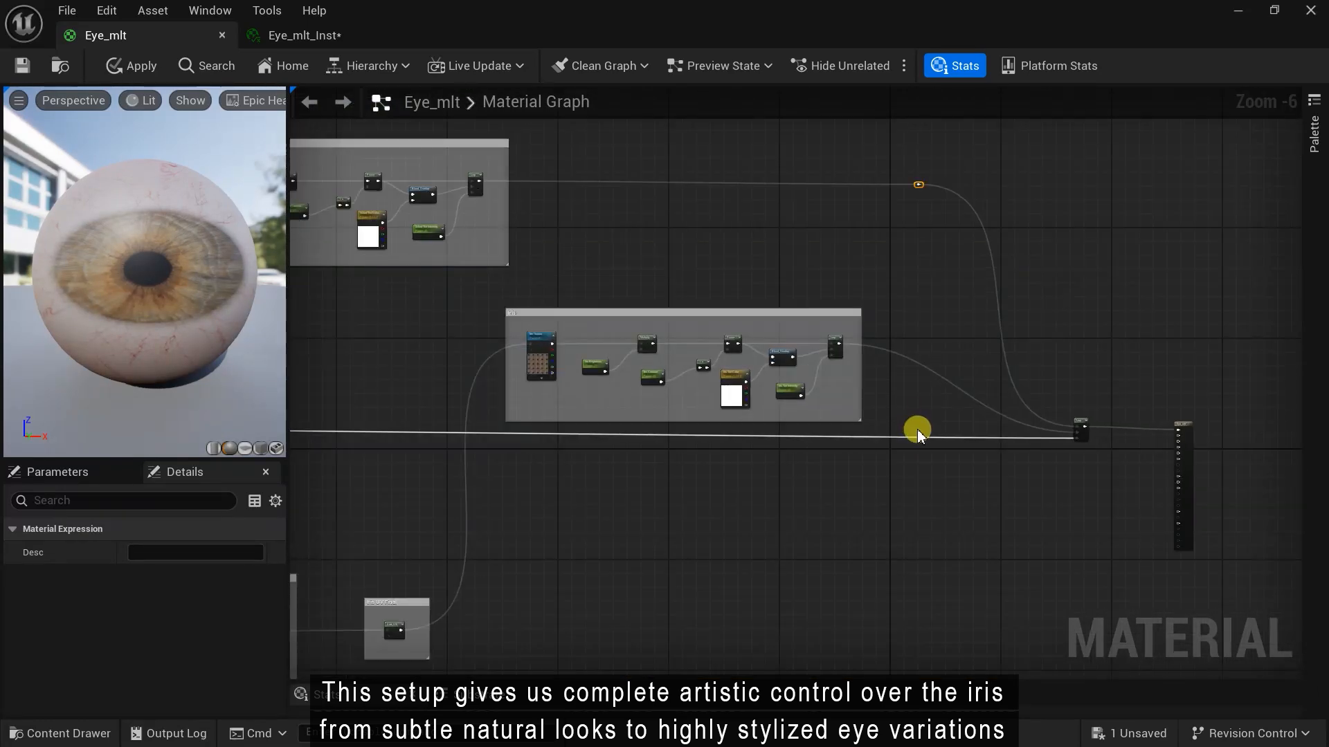
Open the iris03_rightEye_specular texture from the Skin_Texture/Eye_Texture folder and check its compression and sRGB settings
right_click_drag(810, 516, 816, 474)
scroll(817, 474, "up", 1)
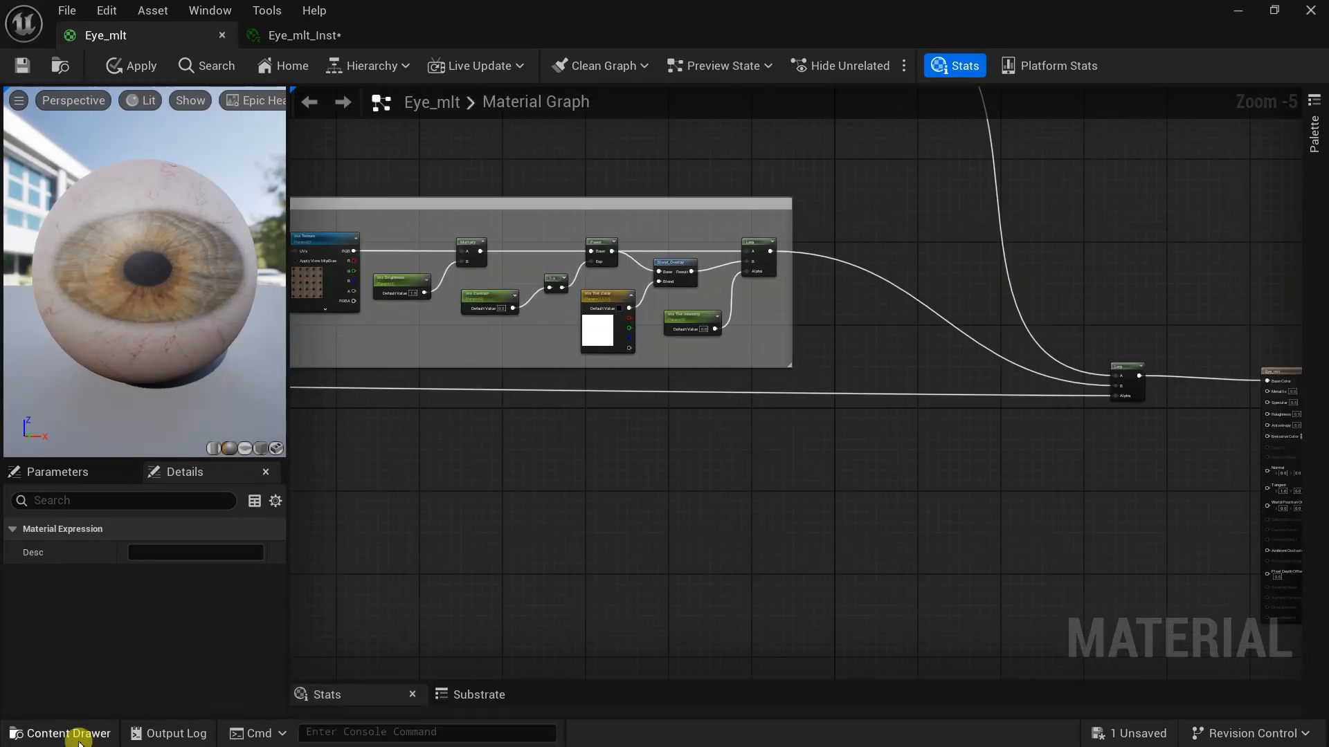
left_click(59, 733)
left_click(50, 653)
left_click(87, 667)
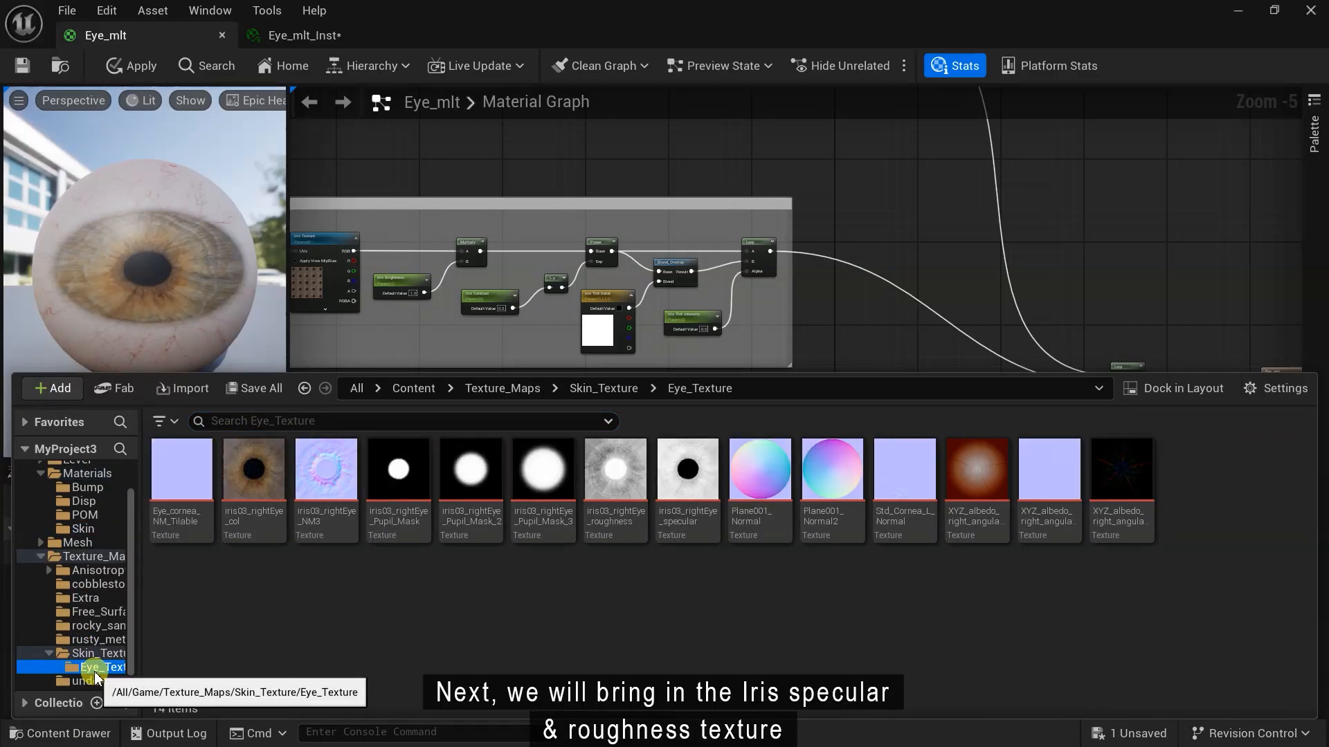
left_click(683, 499)
double_click(683, 500)
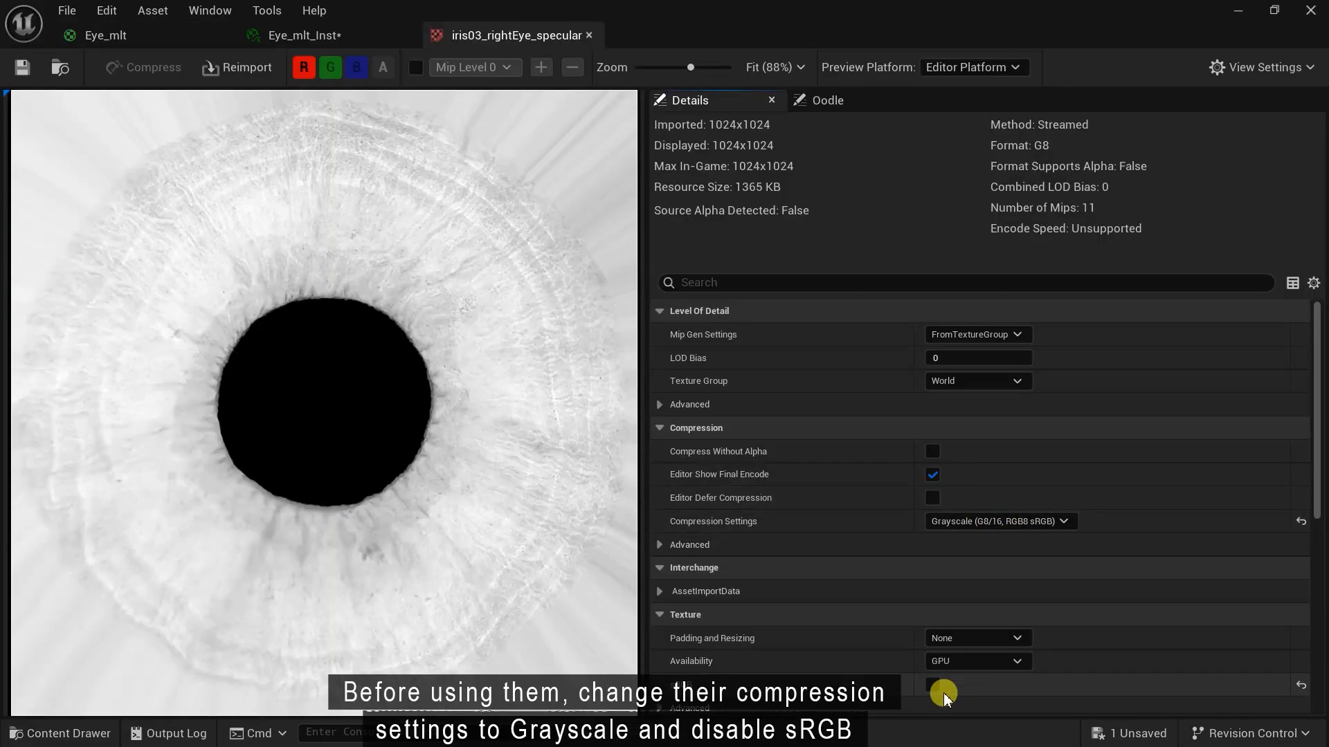
Check the compression and sRGB settings of iris03_rightEye_roughness, close both texture editors and show the Eye_Texture folder again
left_click(79, 736)
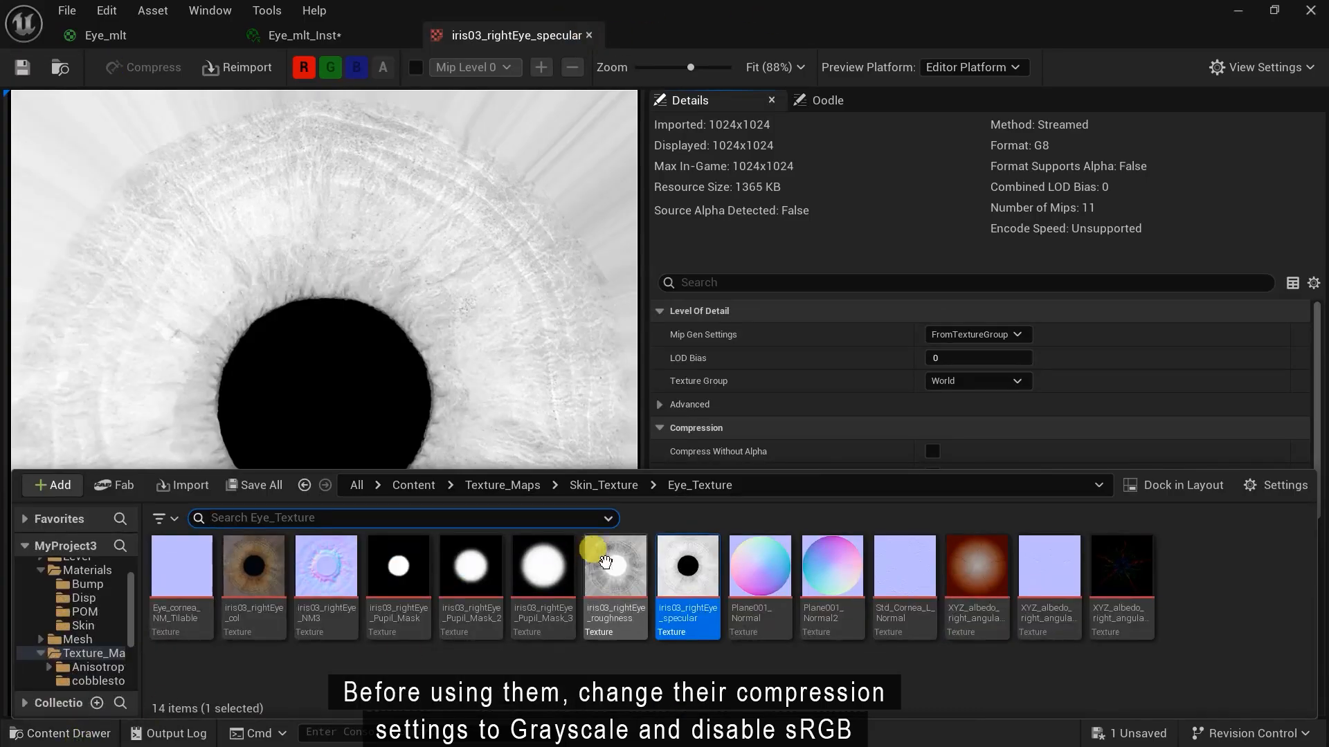
double_click(616, 563)
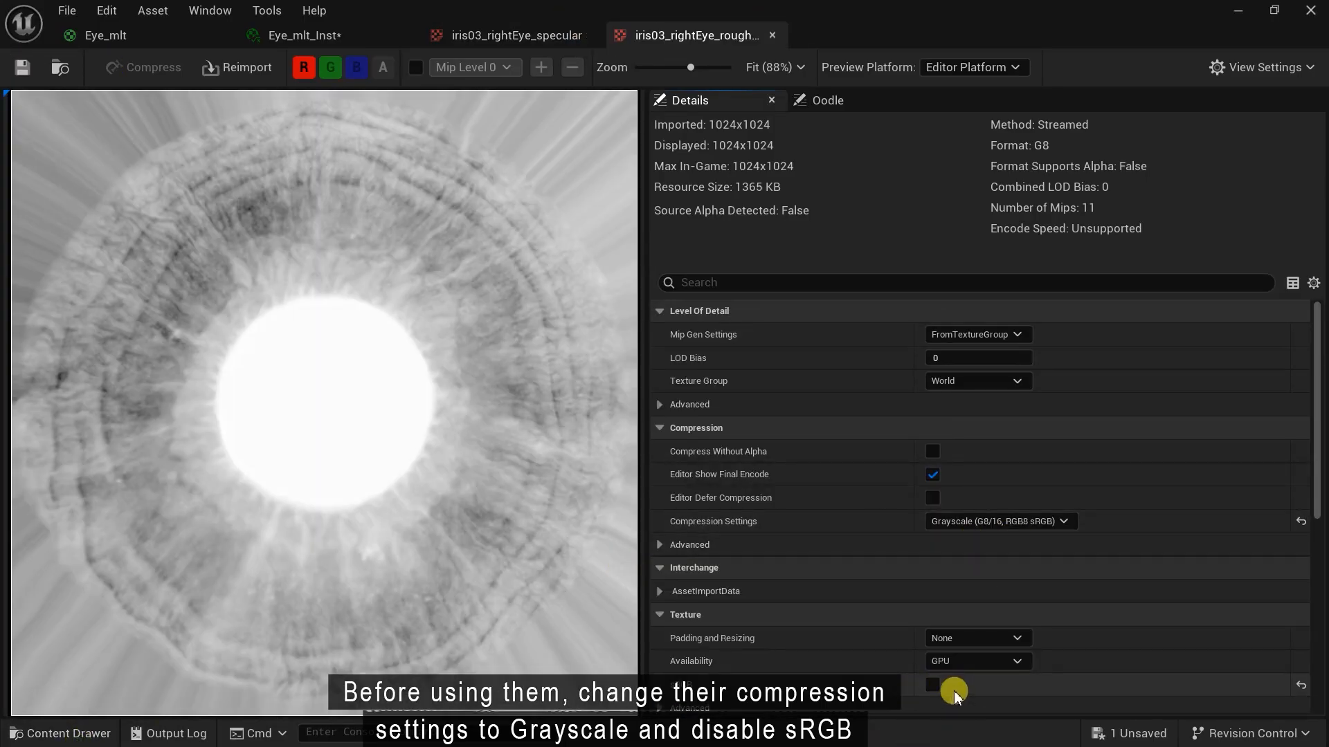
left_click(772, 34)
left_click(587, 34)
key("ctrl+space")
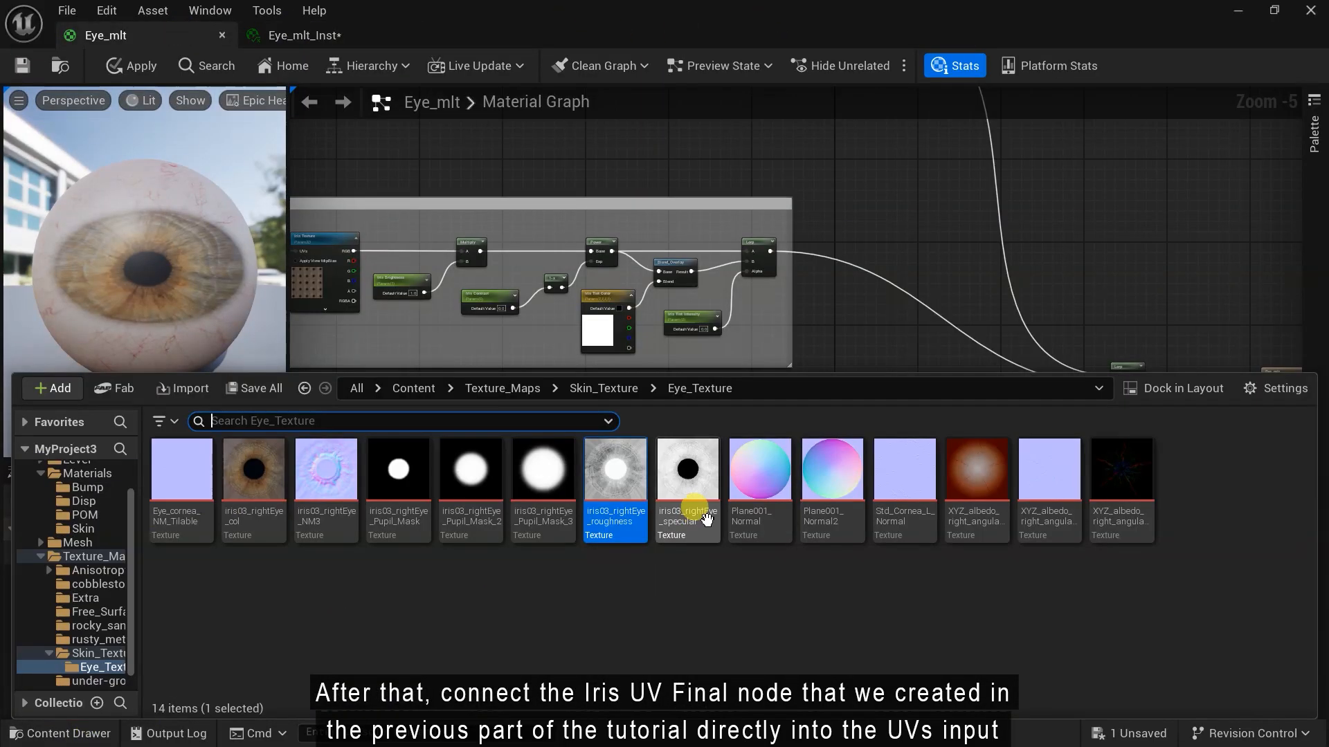
Place the iris03_rightEye_roughness and iris03_rightEye_specular textures below the Iris comment and separate them, with the specular sample above
left_click_drag(706, 519, 599, 592)
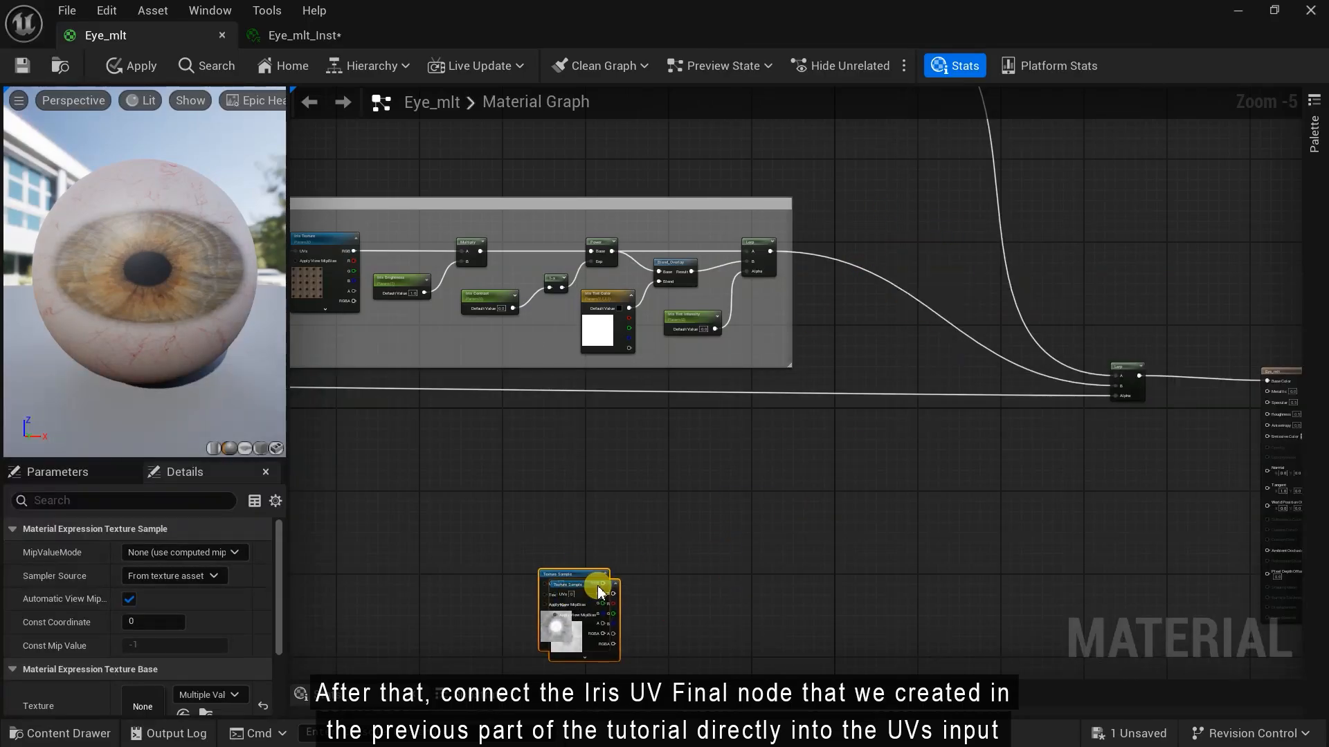
right_click_drag(751, 508, 761, 362)
left_click(761, 362)
scroll(530, 514, "up", 1)
right_click_drag(625, 417, 635, 475)
left_click_drag(630, 470, 644, 642)
left_click_drag(633, 479, 650, 409)
scroll(739, 493, "up", 1)
scroll(741, 493, "down", 3)
Connect the Iris UV Final output to the UVs of both texture samples and move the roughness sample further down
right_click_drag(741, 492, 961, 525)
scroll(808, 554, "up", 2)
right_click_drag(808, 553, 845, 422)
left_click_drag(393, 476, 1010, 290)
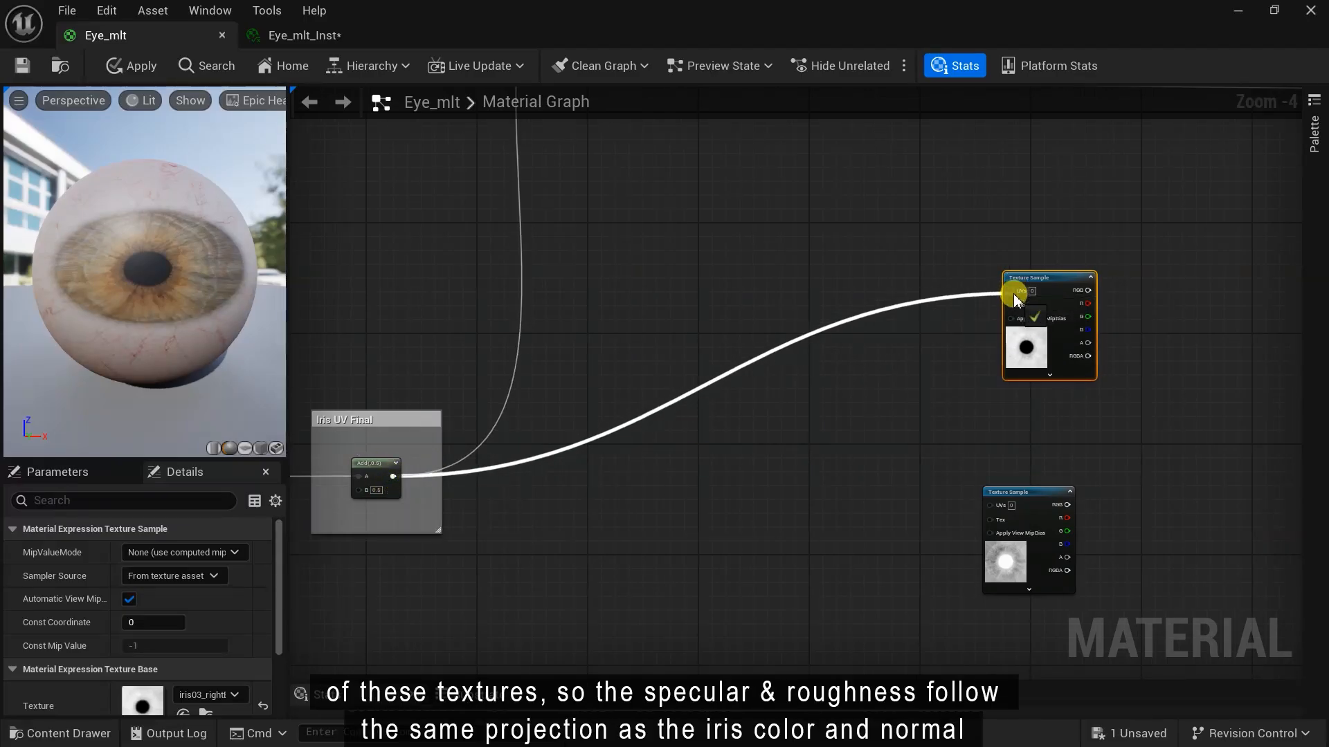
left_click_drag(394, 476, 990, 506)
right_click_drag(946, 549, 717, 525)
left_click_drag(796, 466, 811, 548)
Convert the iris specular texture sample into a parameter named Iris Specular Map
right_click_drag(874, 447, 728, 566)
scroll(796, 458, "down", 1)
right_click_drag(807, 445, 673, 500)
scroll(676, 454, "up", 2)
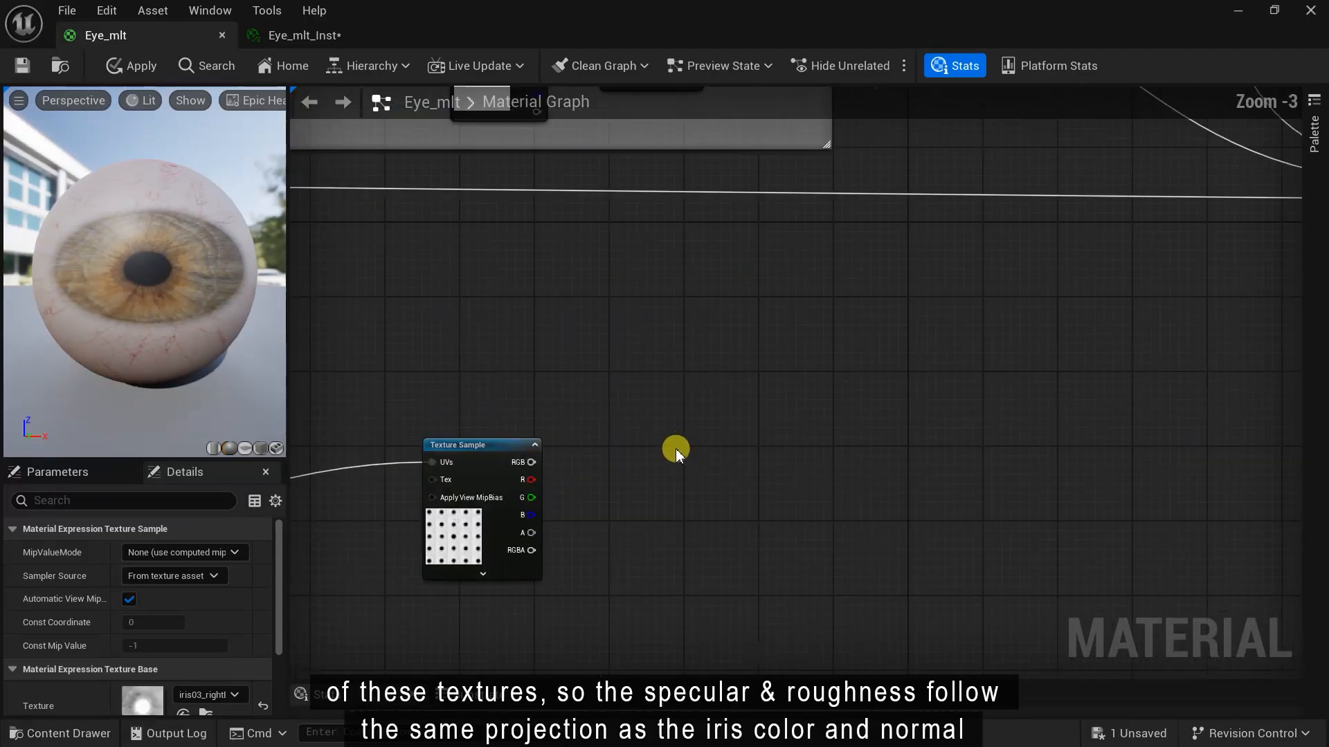
scroll(531, 426, "up", 2)
right_click_drag(575, 412, 683, 365)
right_click(585, 401)
left_click(654, 383)
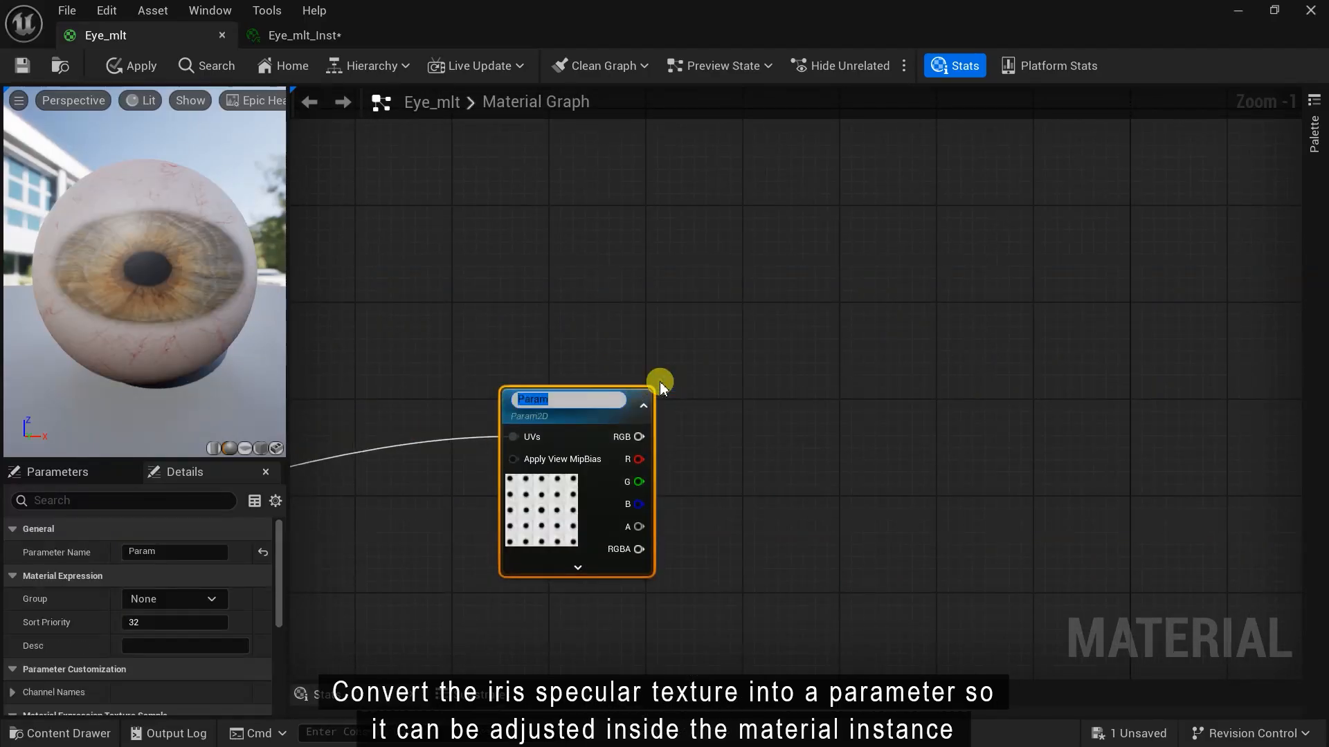
type("Map")
key("Return")
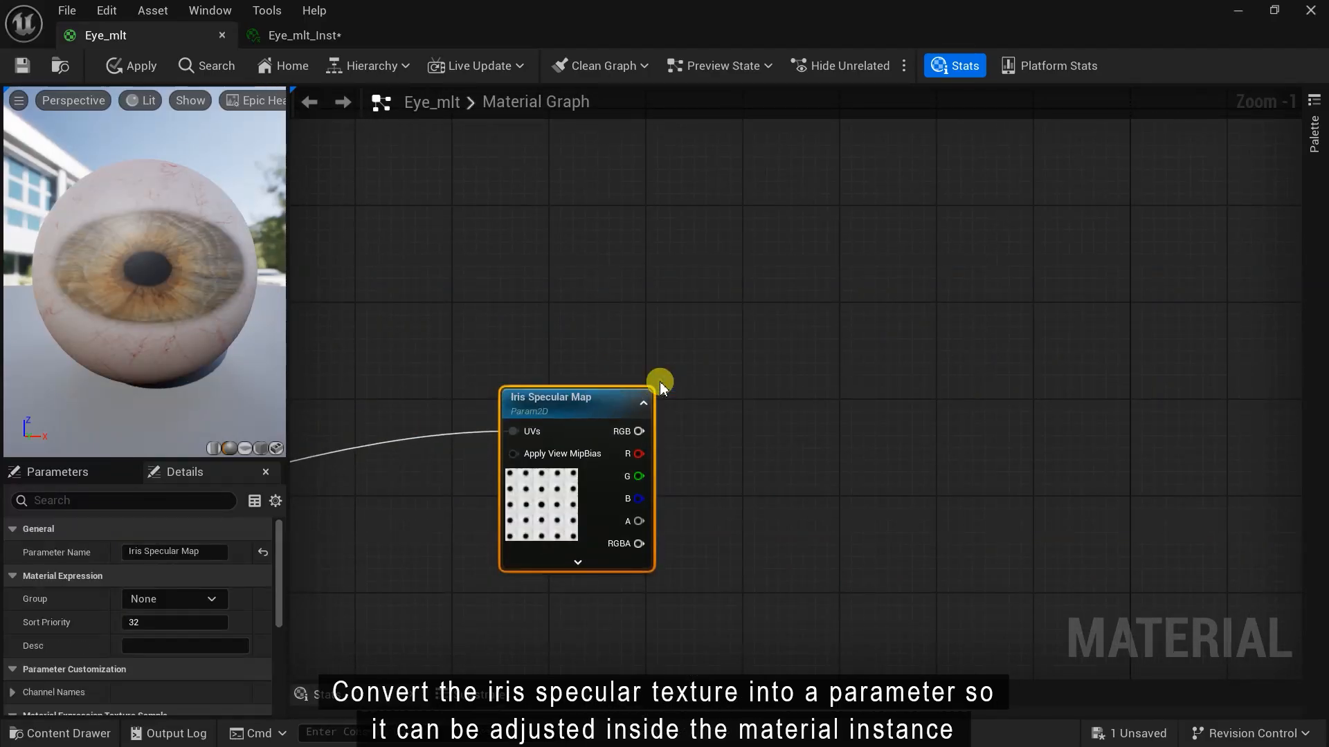
Add a Multiply node beside Iris Specular Map and connect the map's RGB output to its A input
right_click_drag(774, 418, 667, 426)
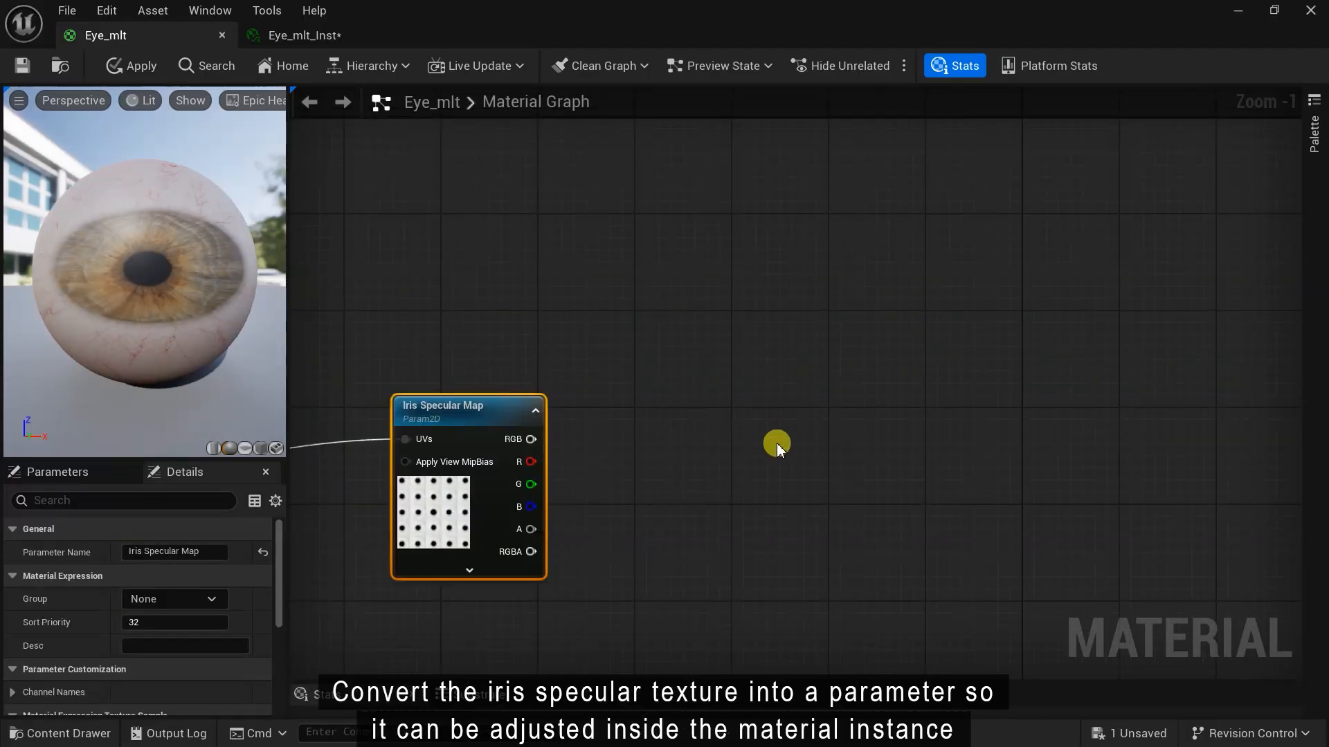
right_click(849, 452)
type("mul")
left_click(894, 139)
left_click_drag(531, 439, 845, 411)
Add a scalar parameter named Iris Spec and place it between and slightly below the Iris Specular Map and Multiply nodes
right_click(683, 519)
type("sca")
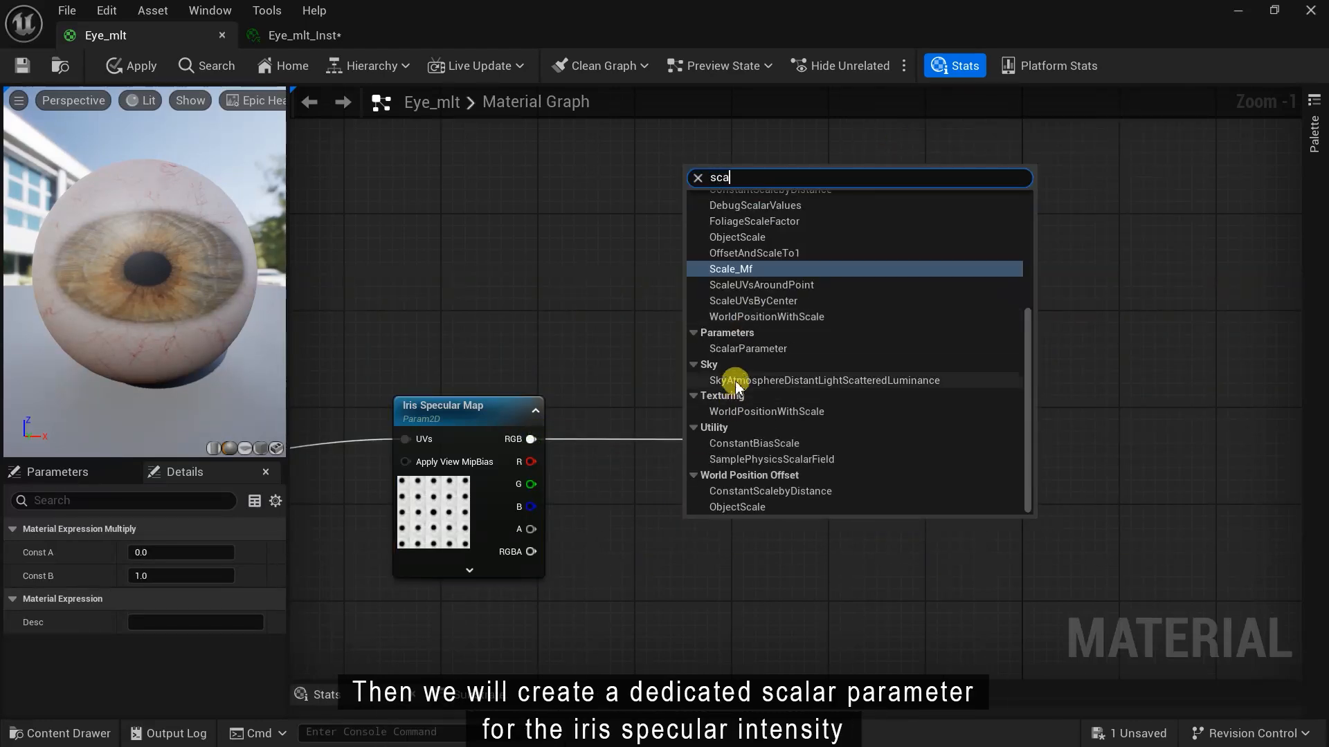
left_click(735, 349)
type("Iris Spec")
left_click_drag(751, 556, 703, 529)
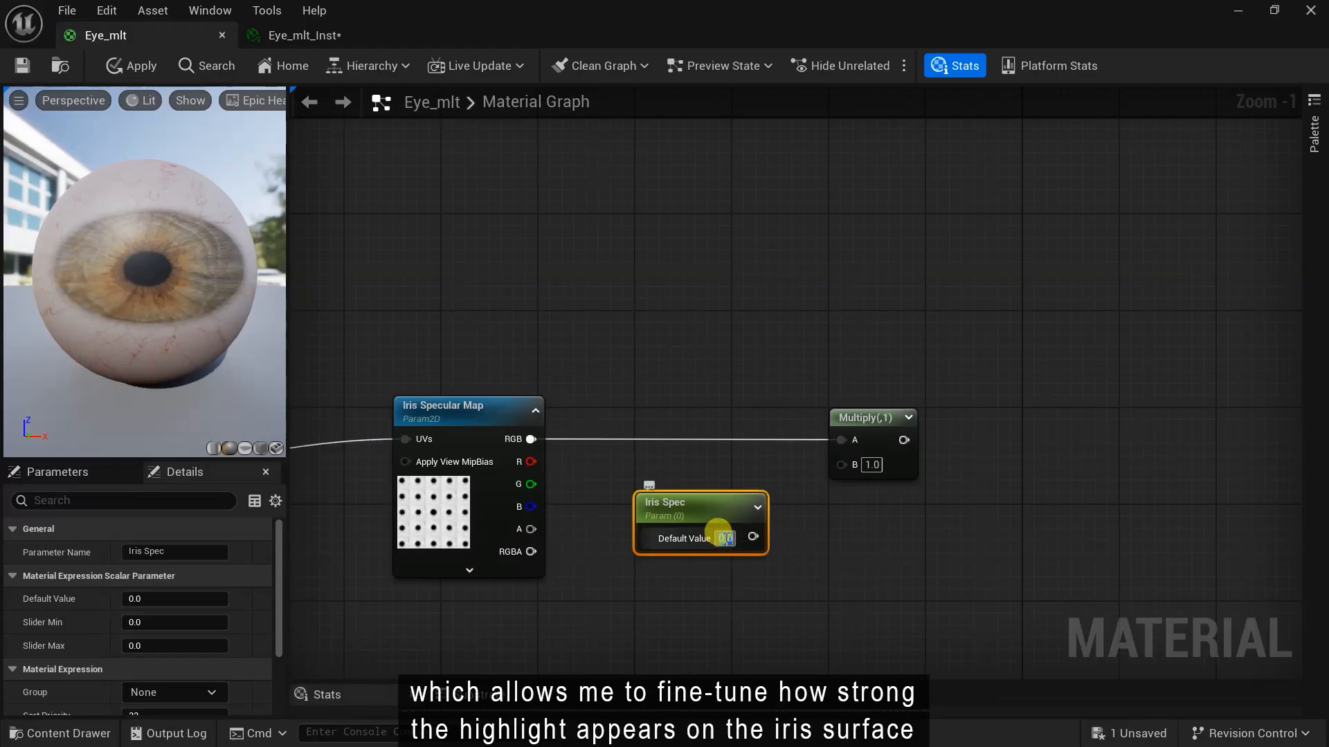
Set Iris Spec's default value to 0.1 and slider max to 1, and connect it to the Multiply's B input
type("1")
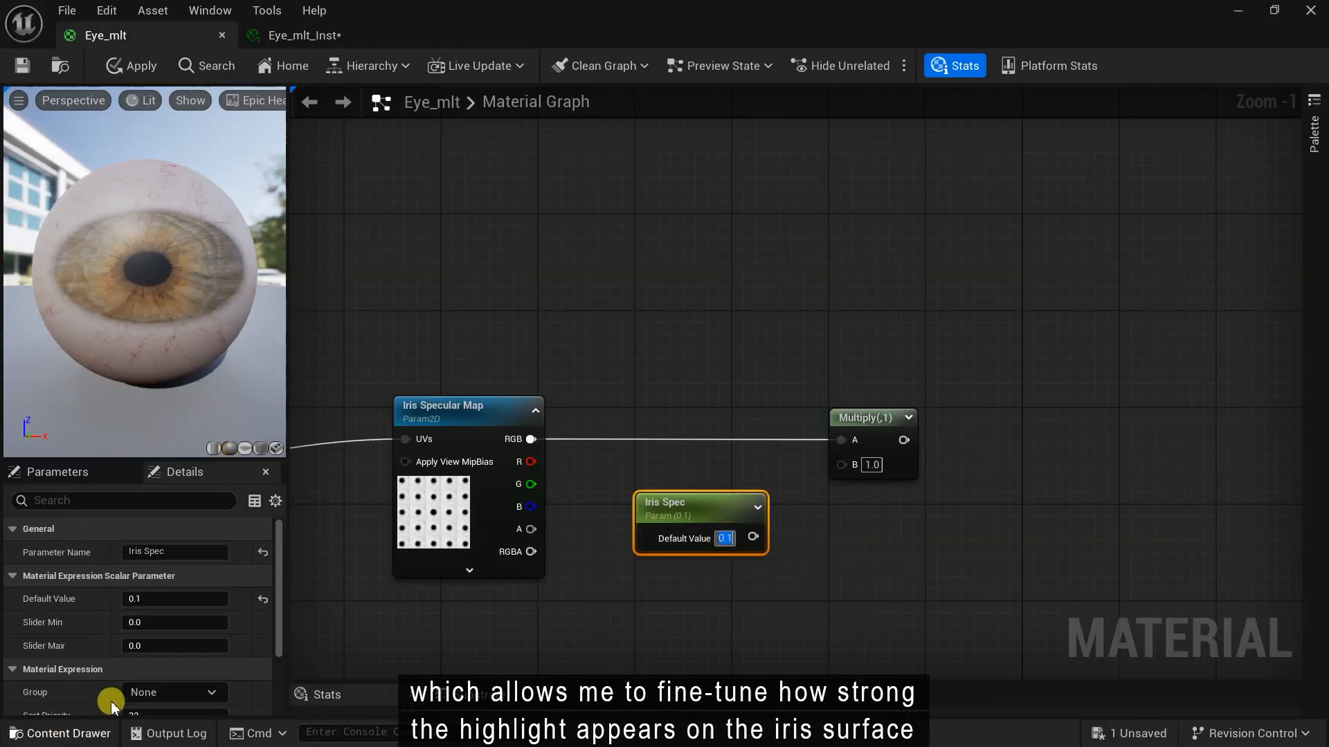
type("1")
left_click(420, 640)
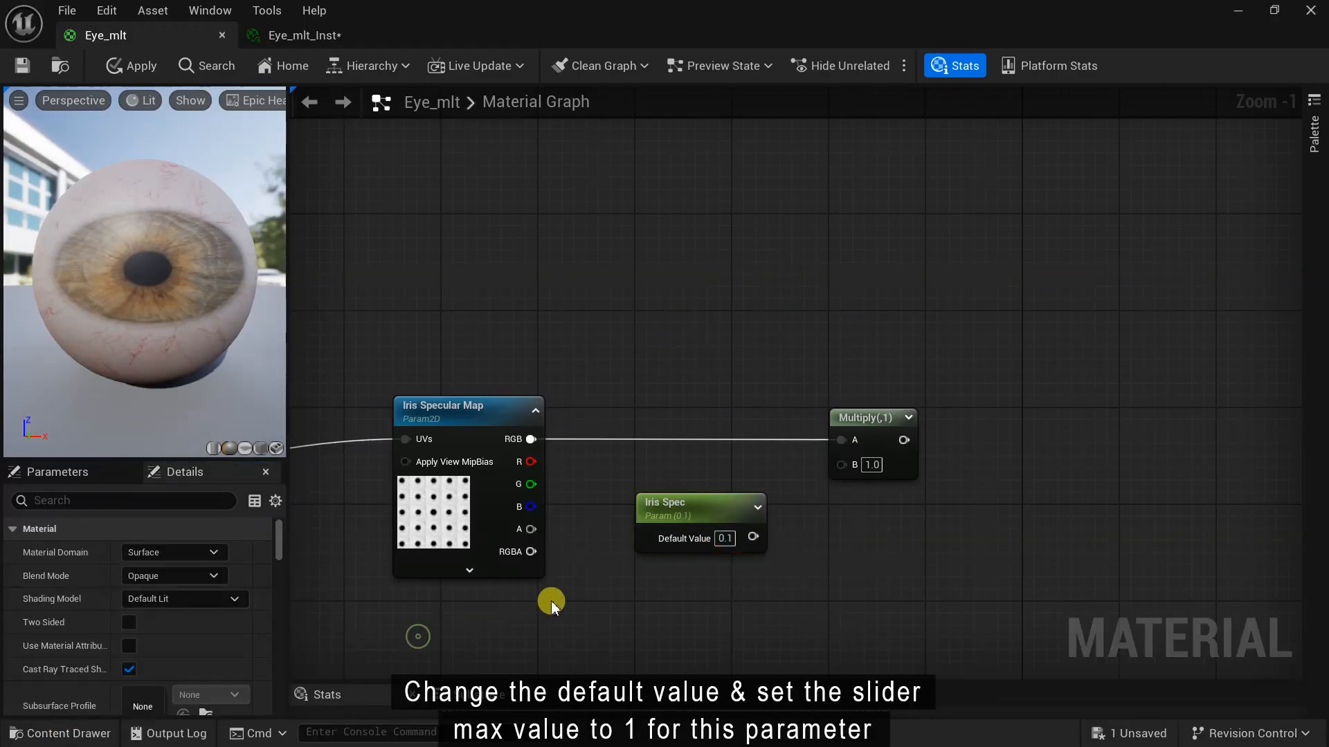
right_click_drag(555, 603, 495, 602)
left_click(672, 526)
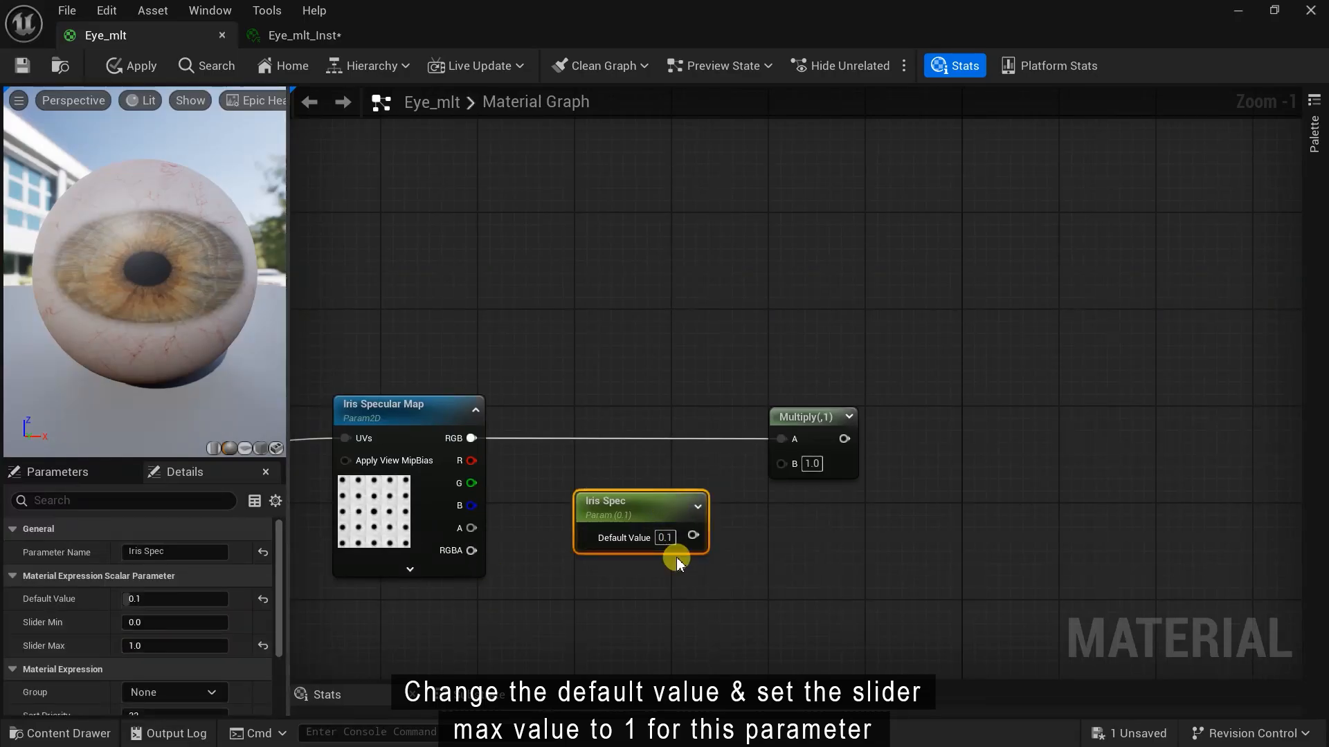
left_click_drag(775, 463, 777, 465)
Add a Lerp node above and to the right of the iris specular Multiply node
right_click_drag(779, 525, 677, 549)
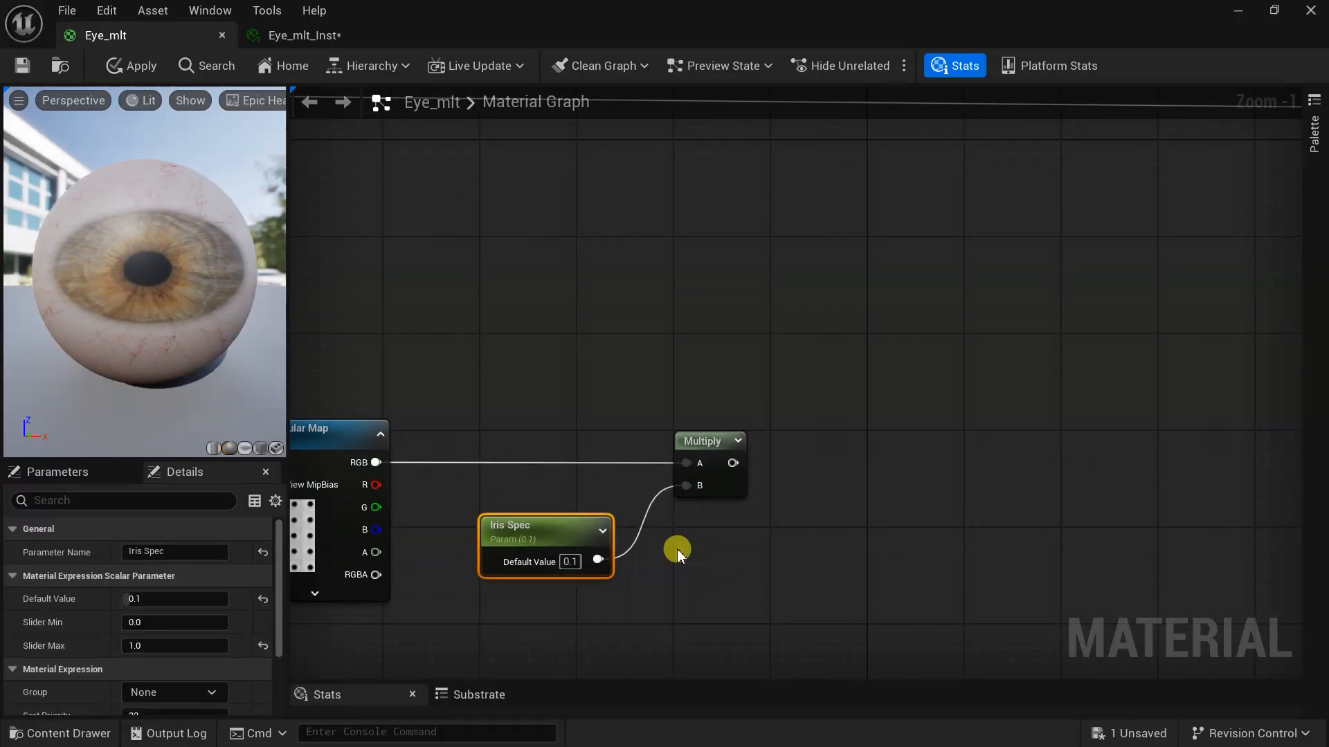
right_click_drag(864, 512, 792, 536)
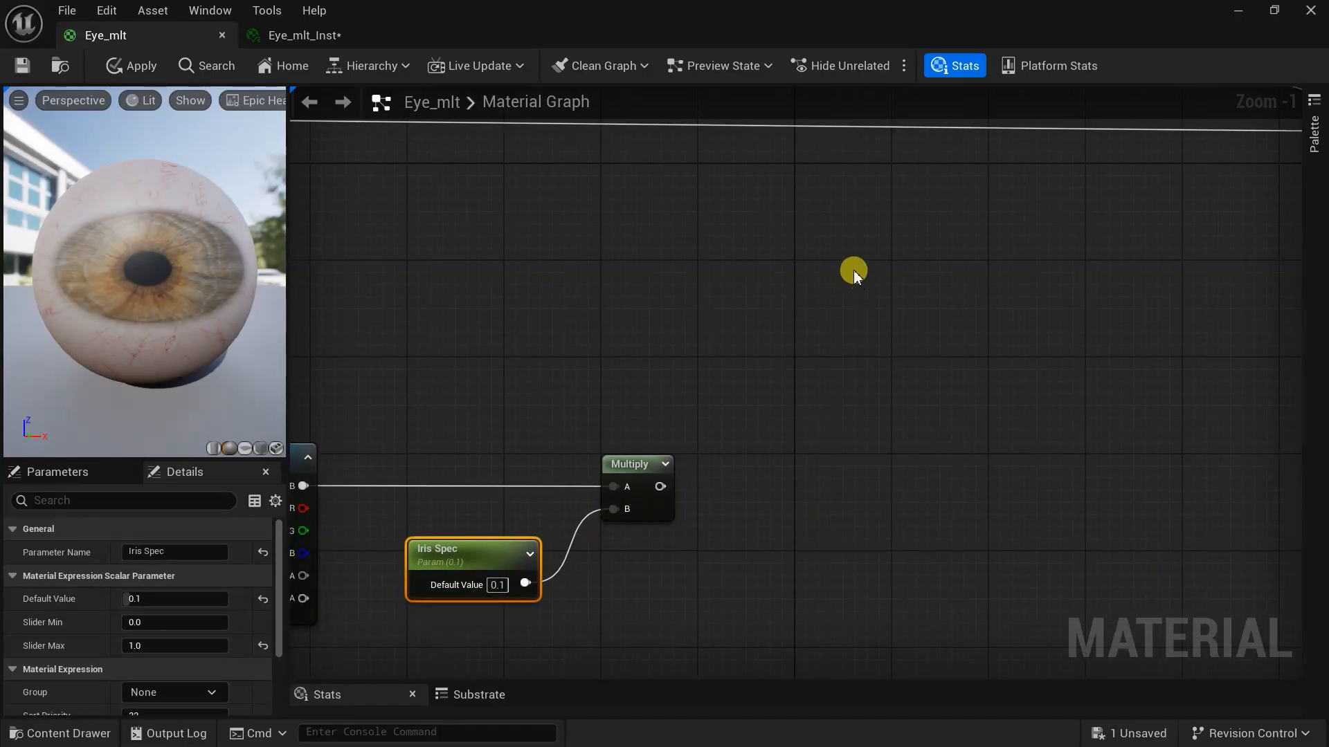
right_click(854, 270)
type("lerp")
left_click(912, 358)
left_click_drag(883, 285, 836, 252)
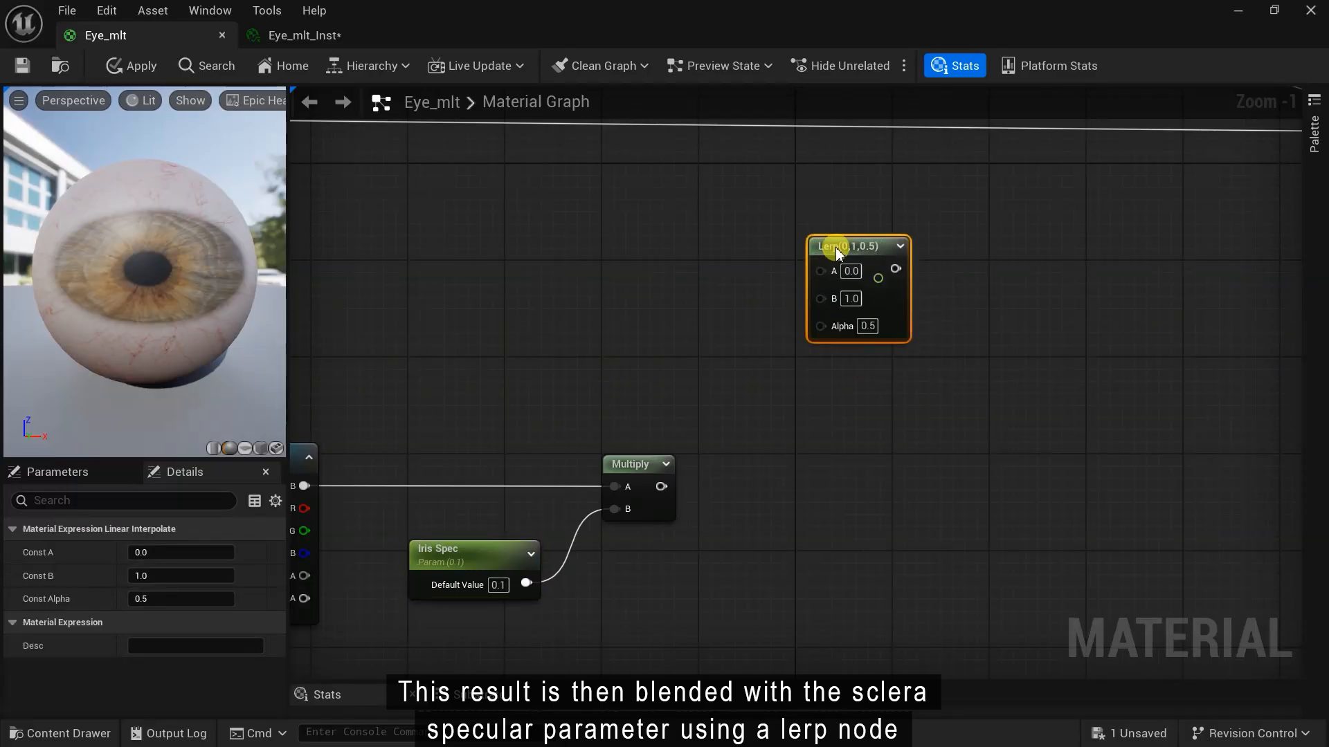
Add a scalar parameter named Sclera Spec to the left of the new Lerp node
right_click_drag(598, 267, 674, 375)
right_click(673, 376)
type("scal")
left_click(750, 557)
type("Scle")
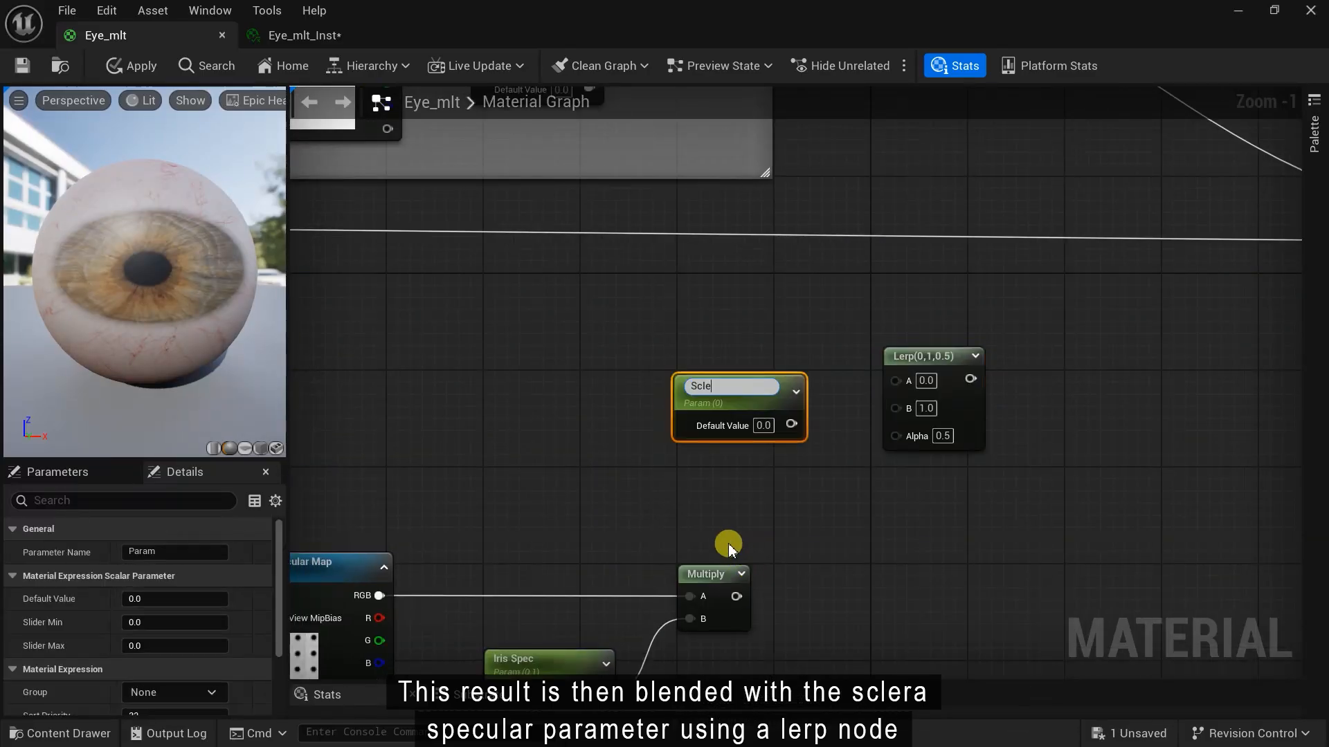
type("ra Spec")
key("Return")
Set Sclera Spec's default value to 0.25 and slider max to 1, and move the node up and left
left_click(759, 420)
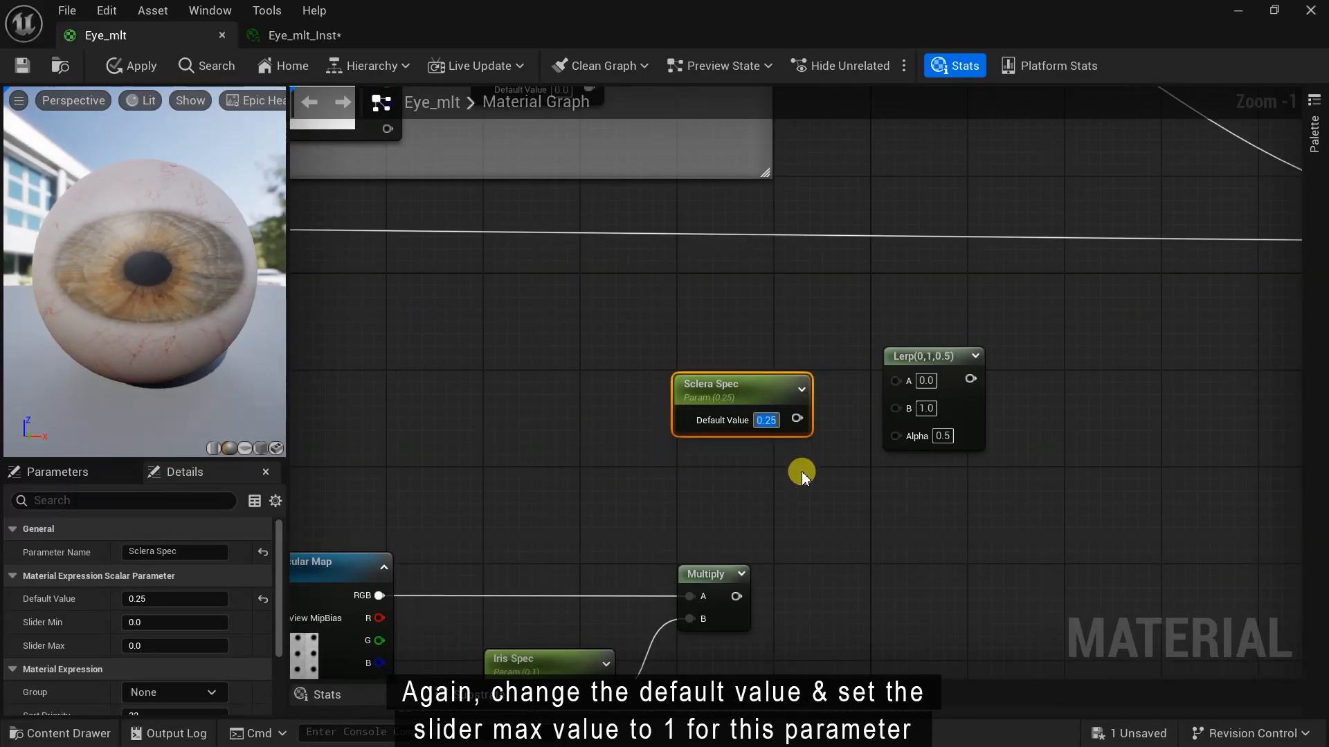
left_click_drag(731, 393, 687, 341)
left_click(601, 496)
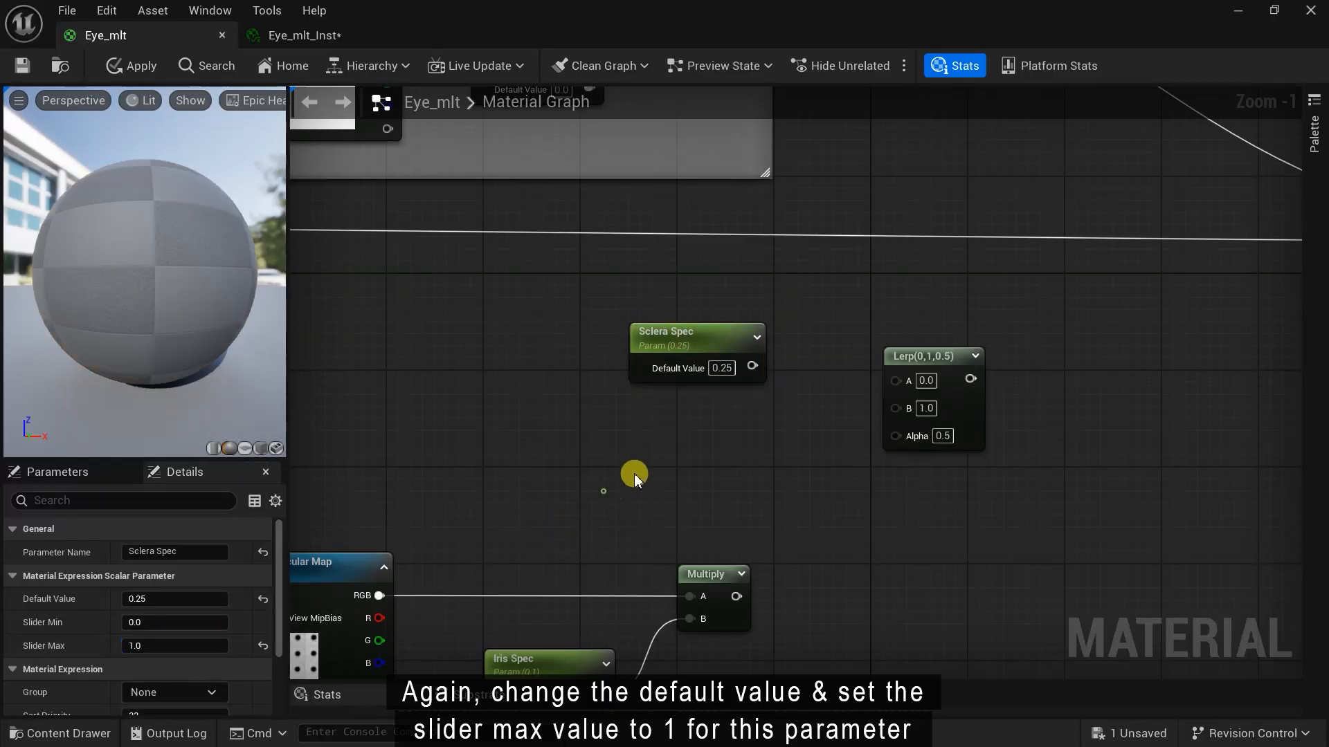
Connect Sclera Spec to the Lerp's A input and the iris specular Multiply to its B input, aligning Sclera Spec with the Lerp
left_click_drag(895, 385, 895, 380)
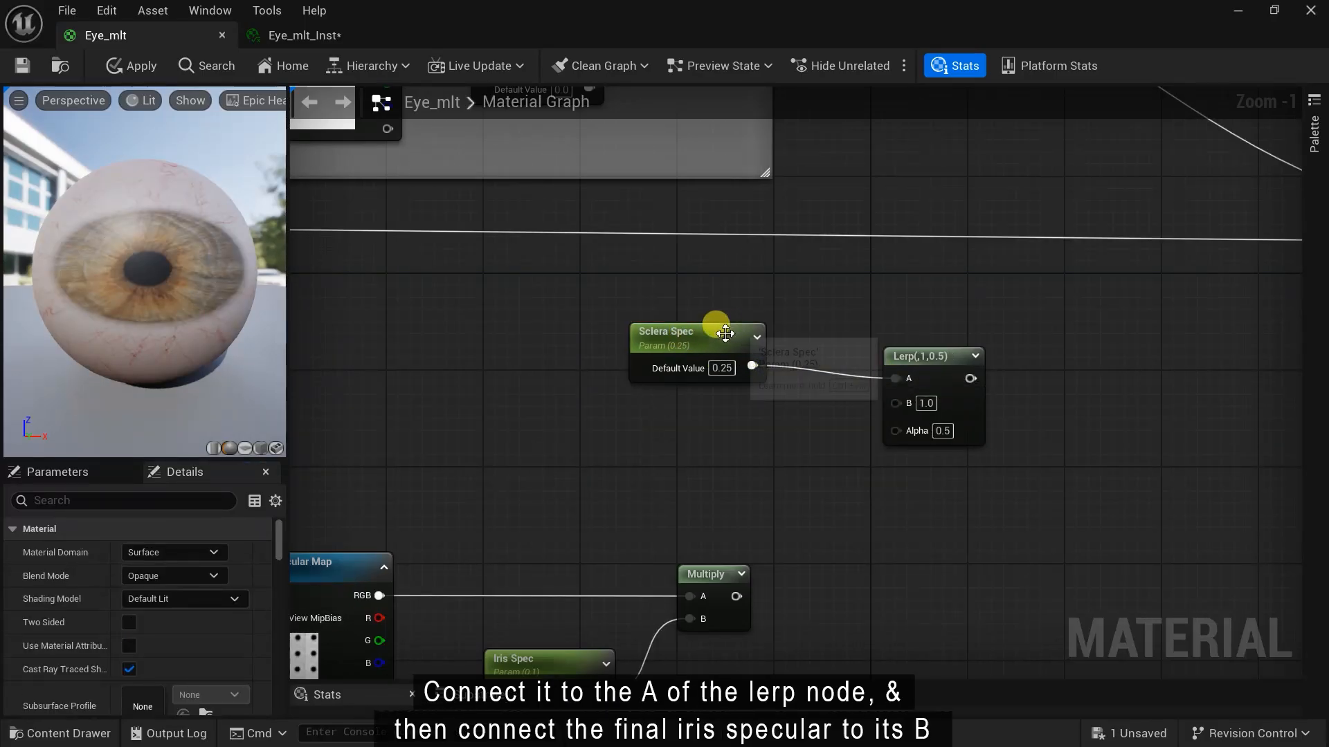
left_click_drag(711, 329, 699, 342)
left_click_drag(736, 596, 832, 510)
left_click_drag(892, 410, 892, 408)
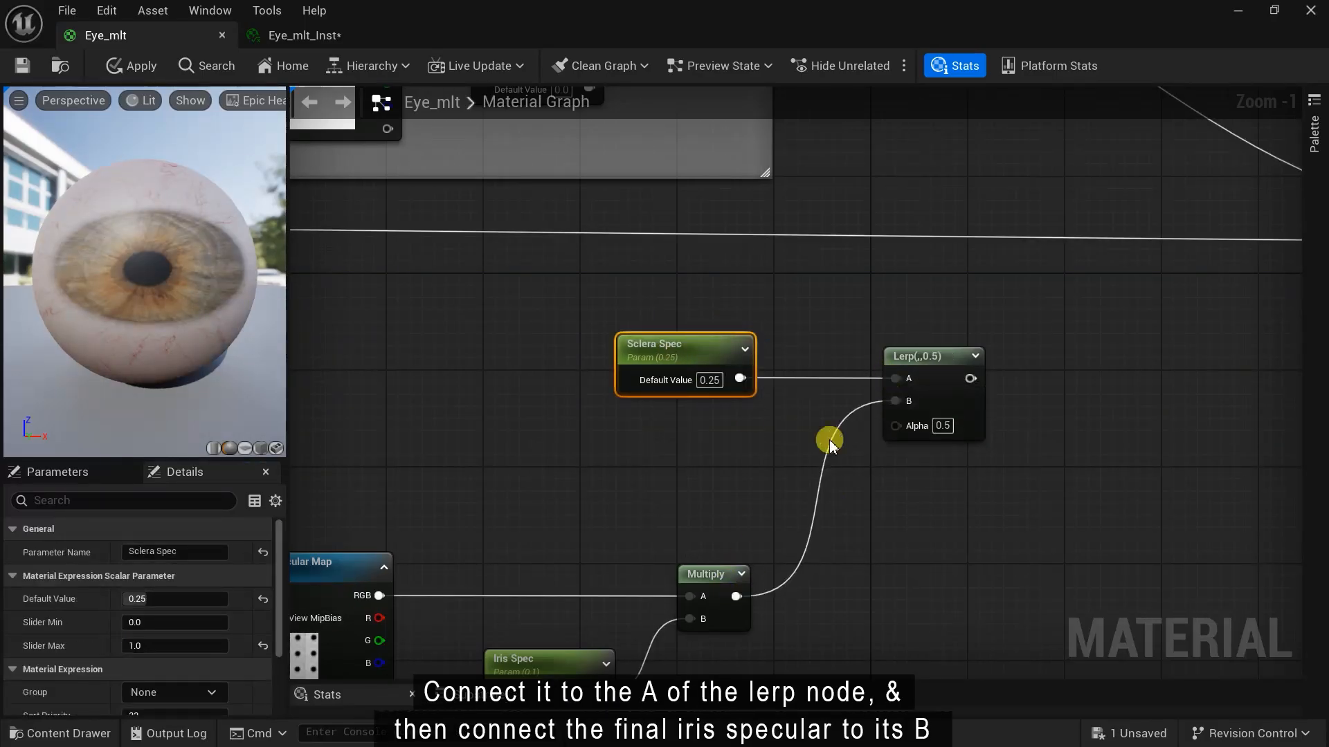
Branch the mask wire below the Iris comment into the specular Lerp's Alpha using a reroute, and route the branch through a second reroute
scroll(838, 450, "down", 4)
right_click_drag(845, 460, 425, 379)
scroll(555, 376, "up", 2)
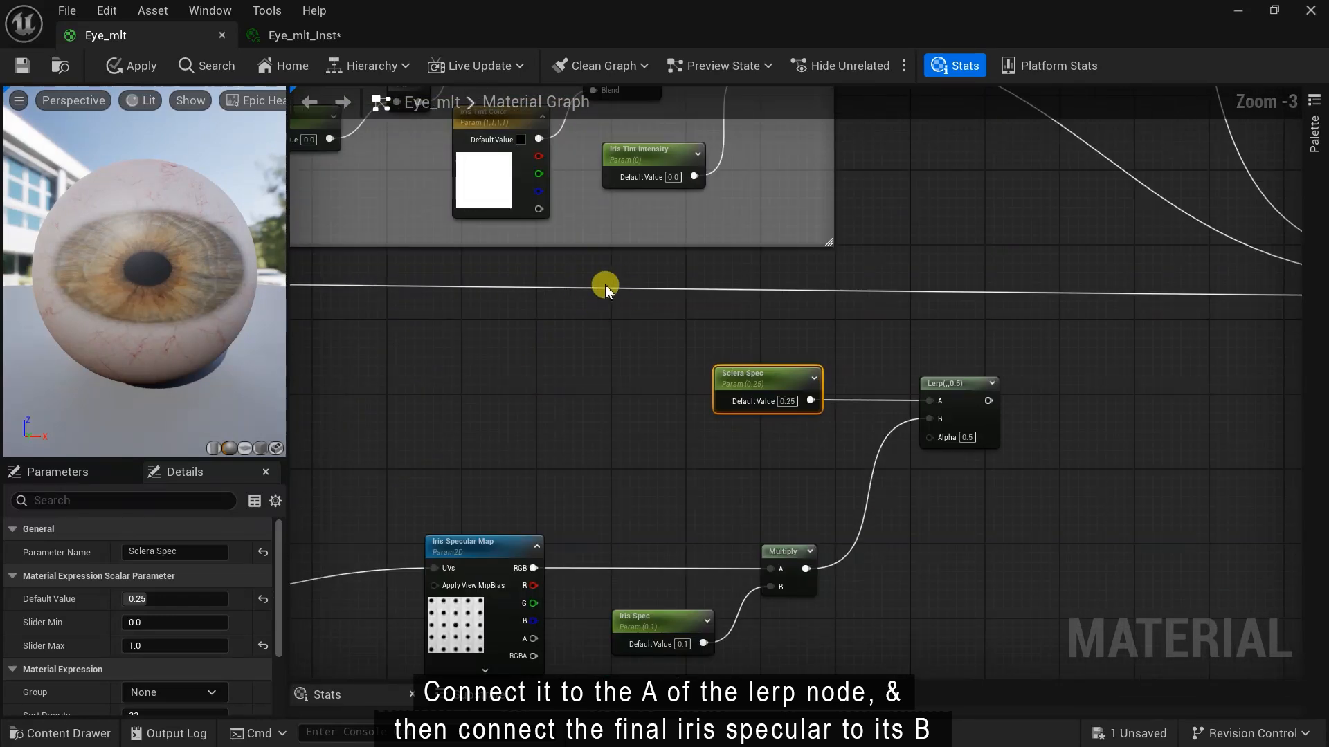
double_click(576, 287)
left_click_drag(578, 287, 922, 436)
double_click(727, 341)
left_click_drag(727, 341, 650, 439)
scroll(652, 440, "down", 1)
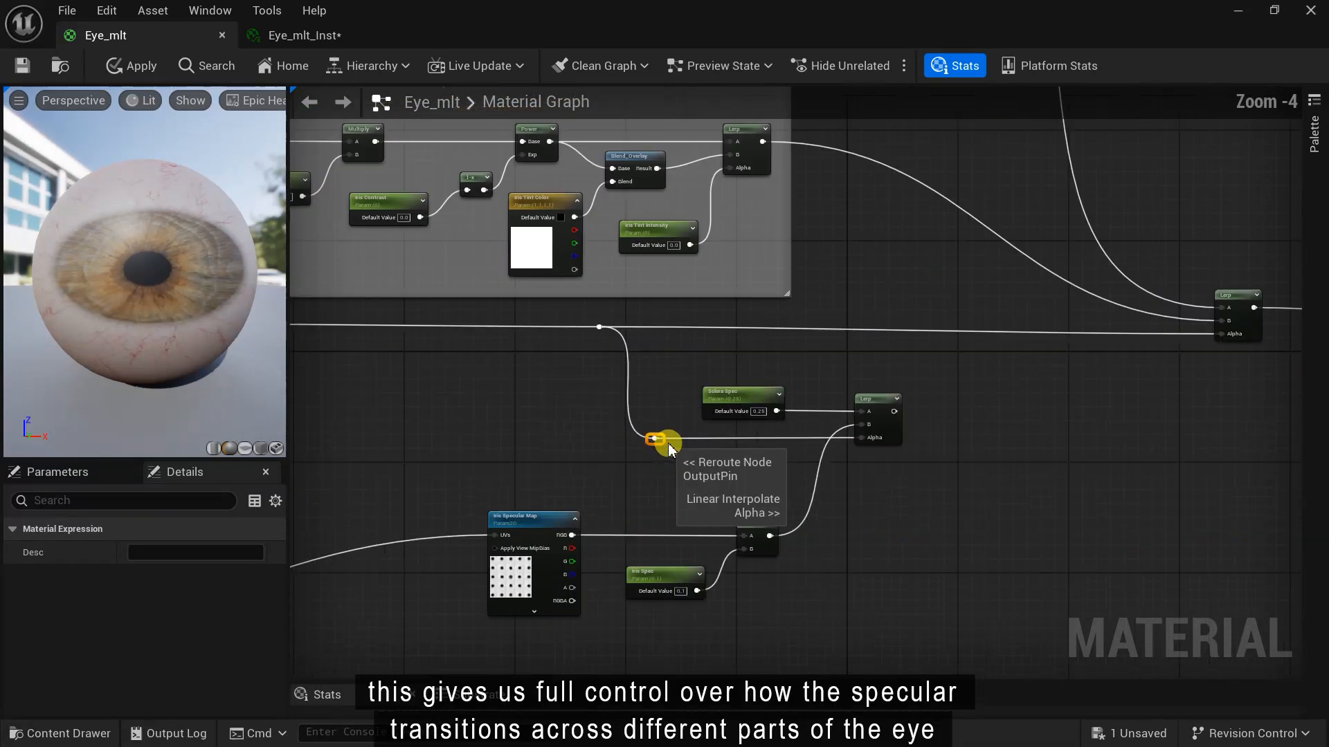
Preview the specular Lerp's result on the sphere, then stop previewing the node
scroll(727, 450, "up", 2)
right_click(754, 347)
left_click(776, 396)
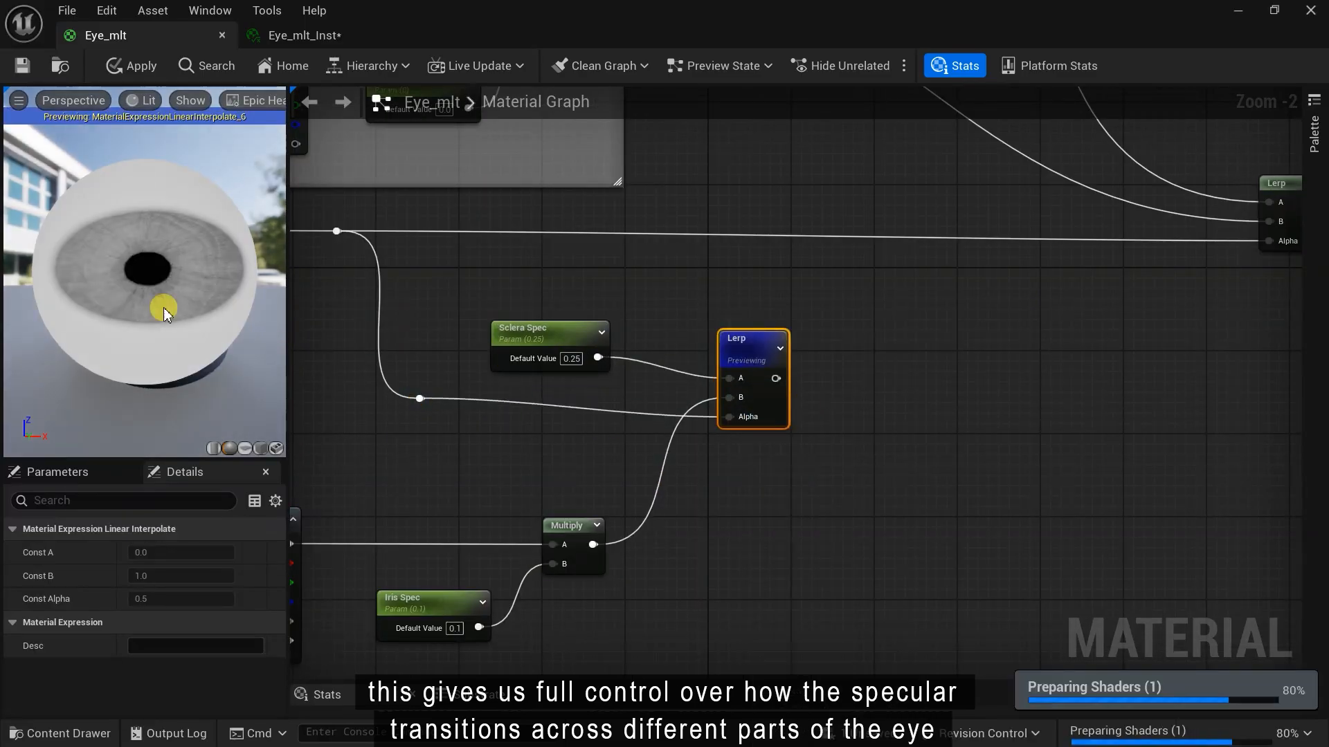
right_click(748, 343)
left_click(789, 392)
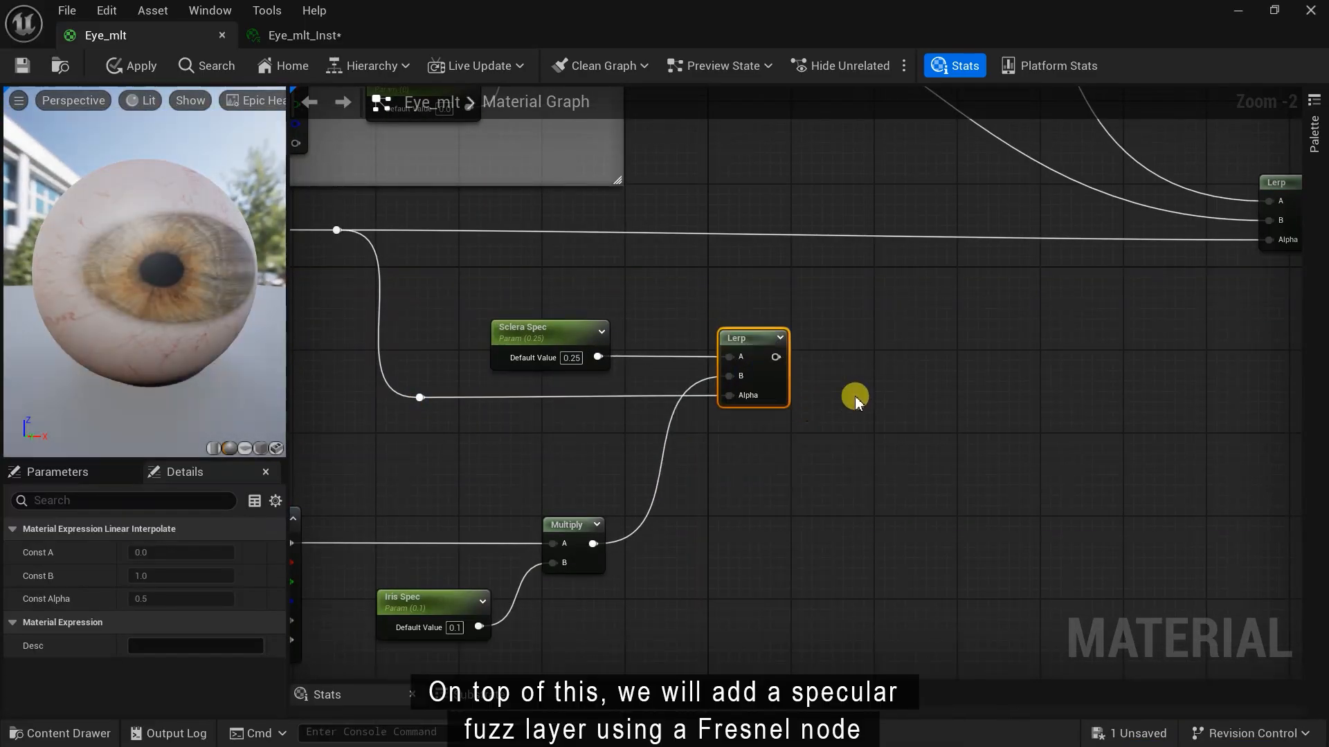
Add a Fresnel node below the specular Lerp, and a Multiply node that takes the Fresnel output in A
right_click_drag(856, 401, 820, 450)
right_click(794, 514)
type("fre")
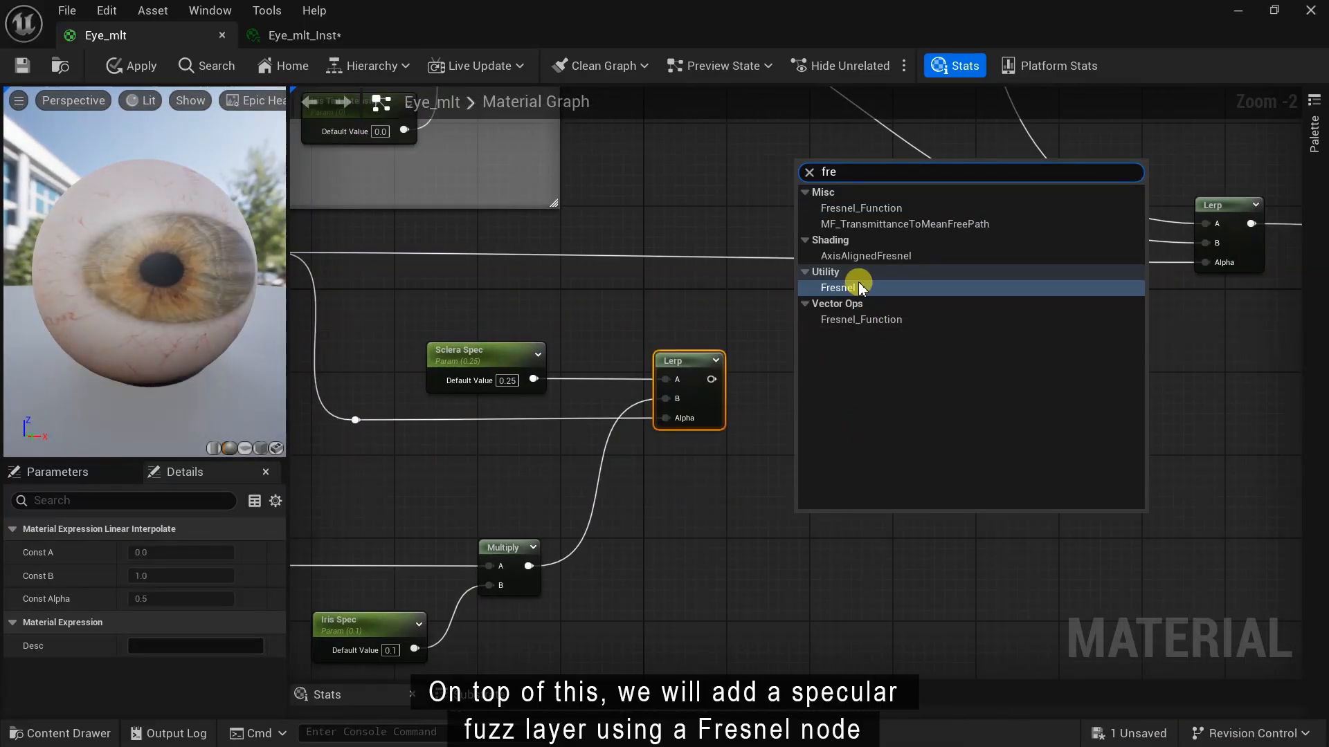
left_click(838, 287)
scroll(757, 300, "up", 1)
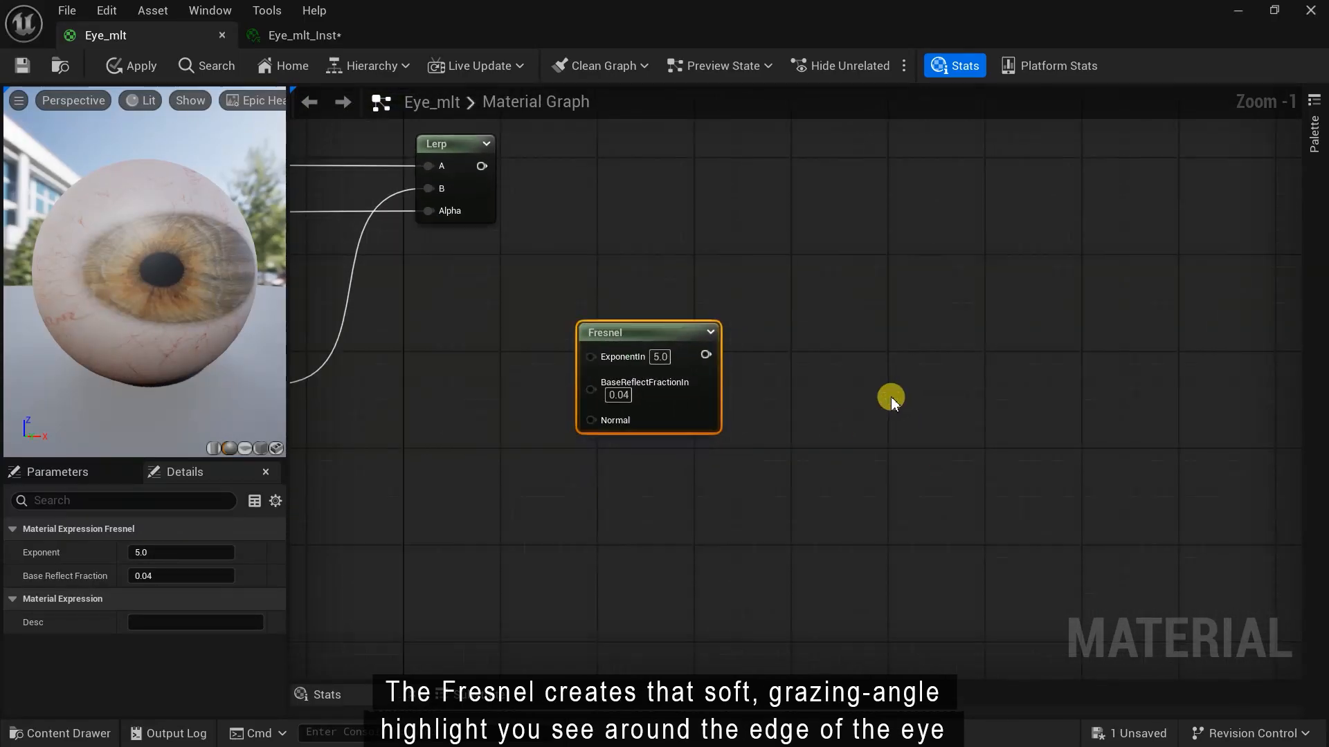
right_click(842, 391)
type("mul")
left_click(878, 433)
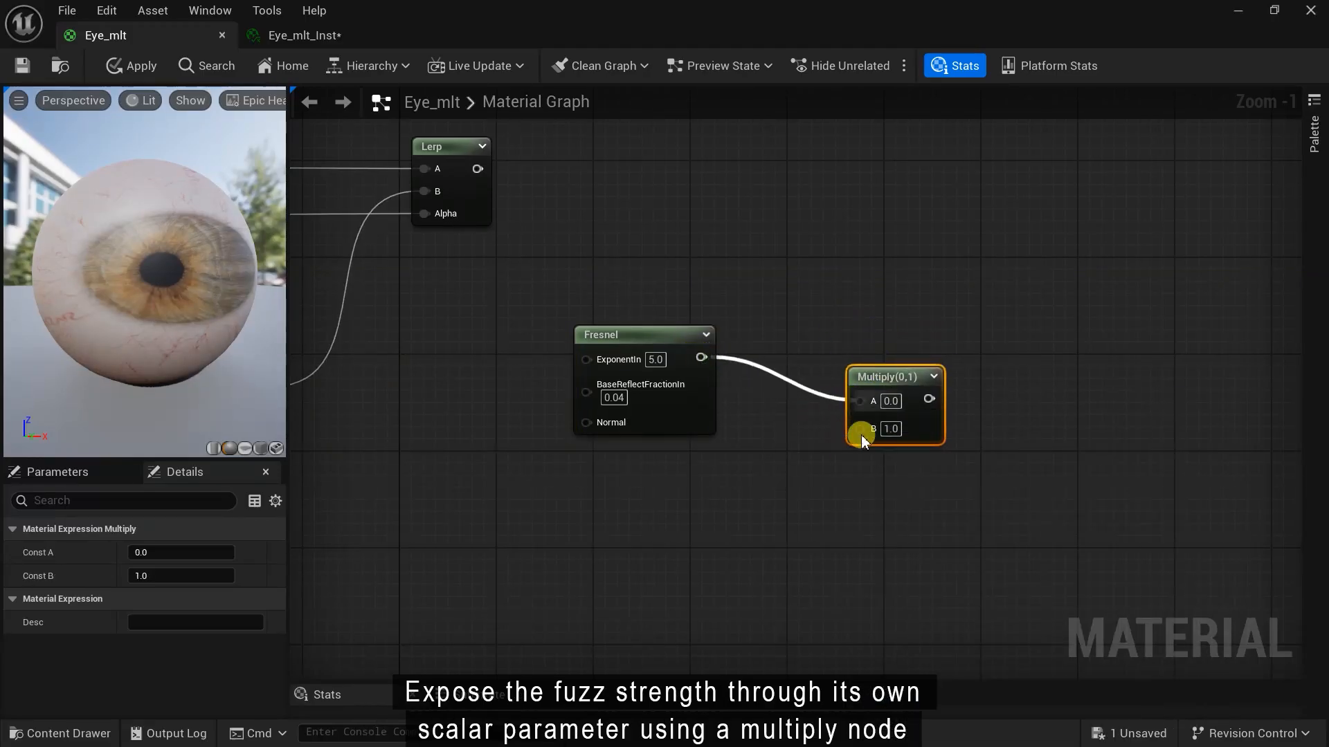
Add a scalar parameter named Spec Fuzz on the fuzz Multiply's B input, set its default value to 1 and place it below Fresnel
left_click_drag(737, 474, 736, 497)
type("sca")
left_click(802, 329)
type("Spec Fuzz")
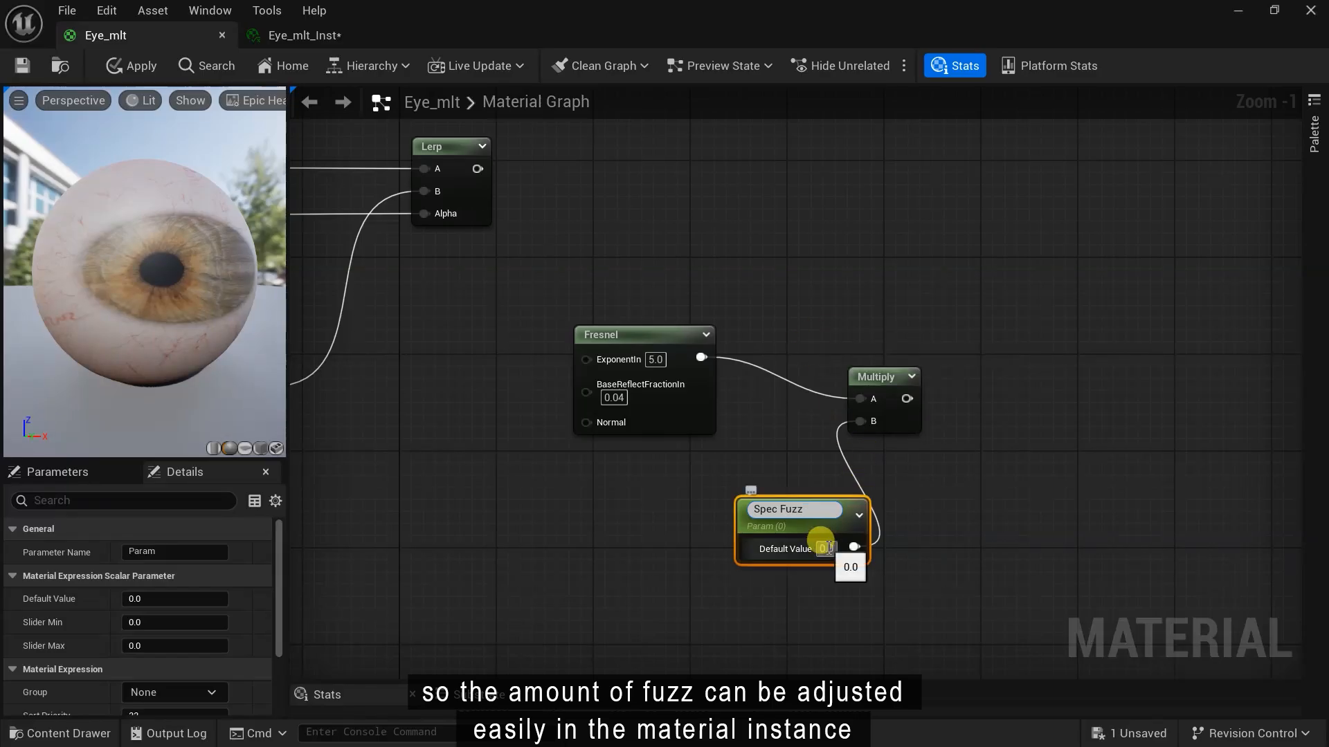
left_click(828, 548)
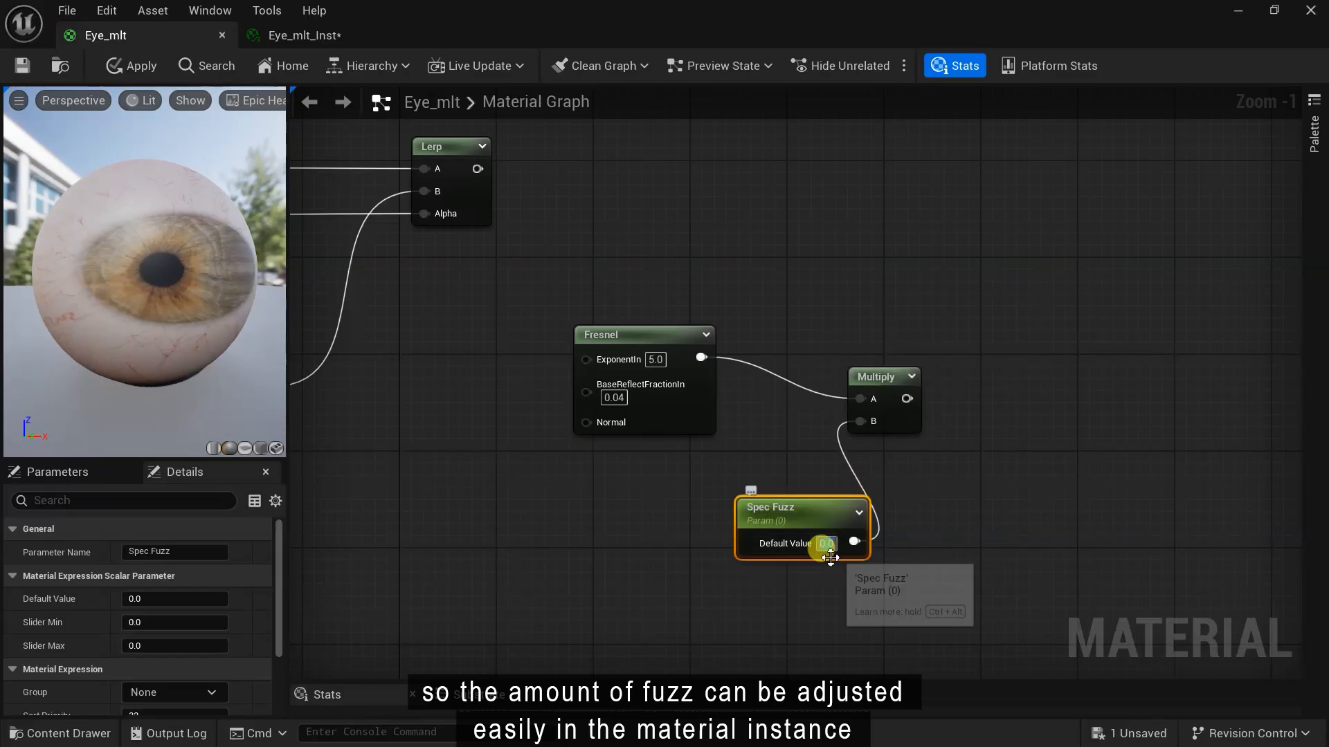
type("1")
left_click_drag(795, 513, 739, 474)
Add an Add node that combines the specular Lerp in A with the fuzz Multiply in B
right_click_drag(930, 498, 745, 556)
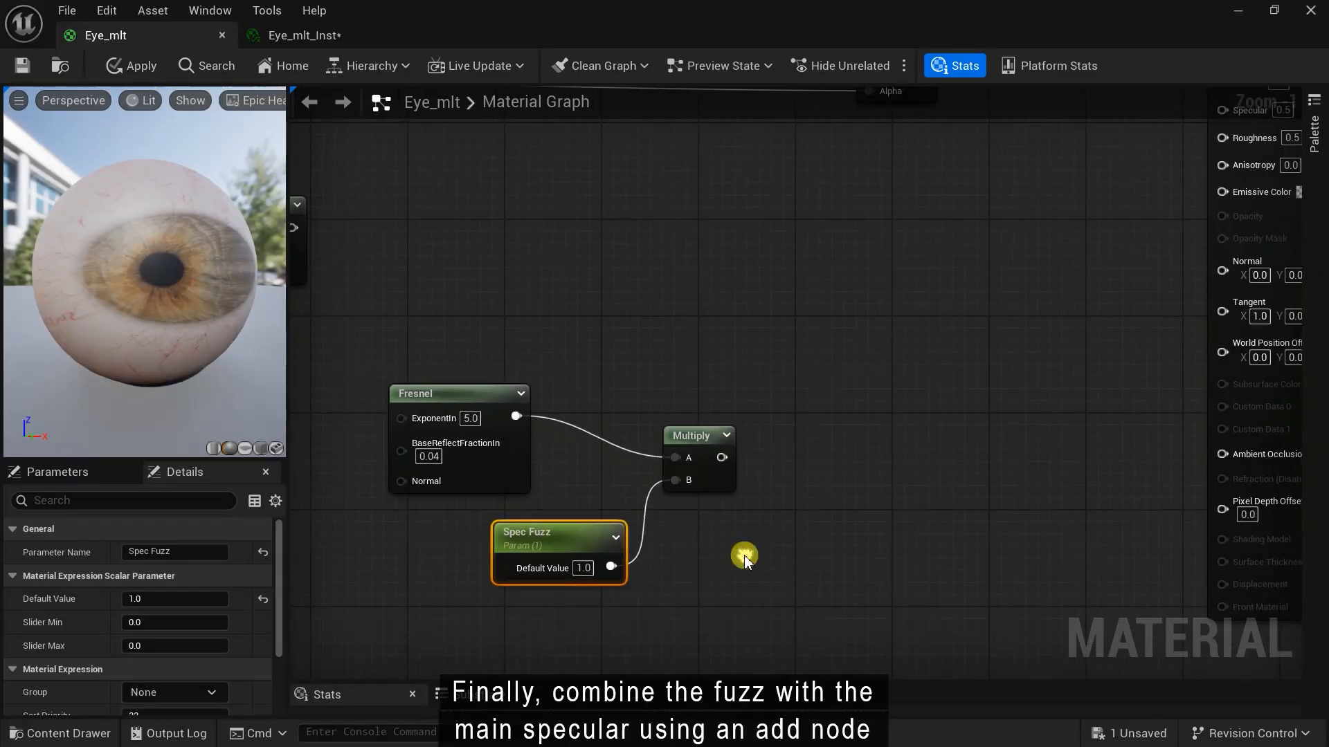
right_click(827, 401)
type("ad")
key("Return")
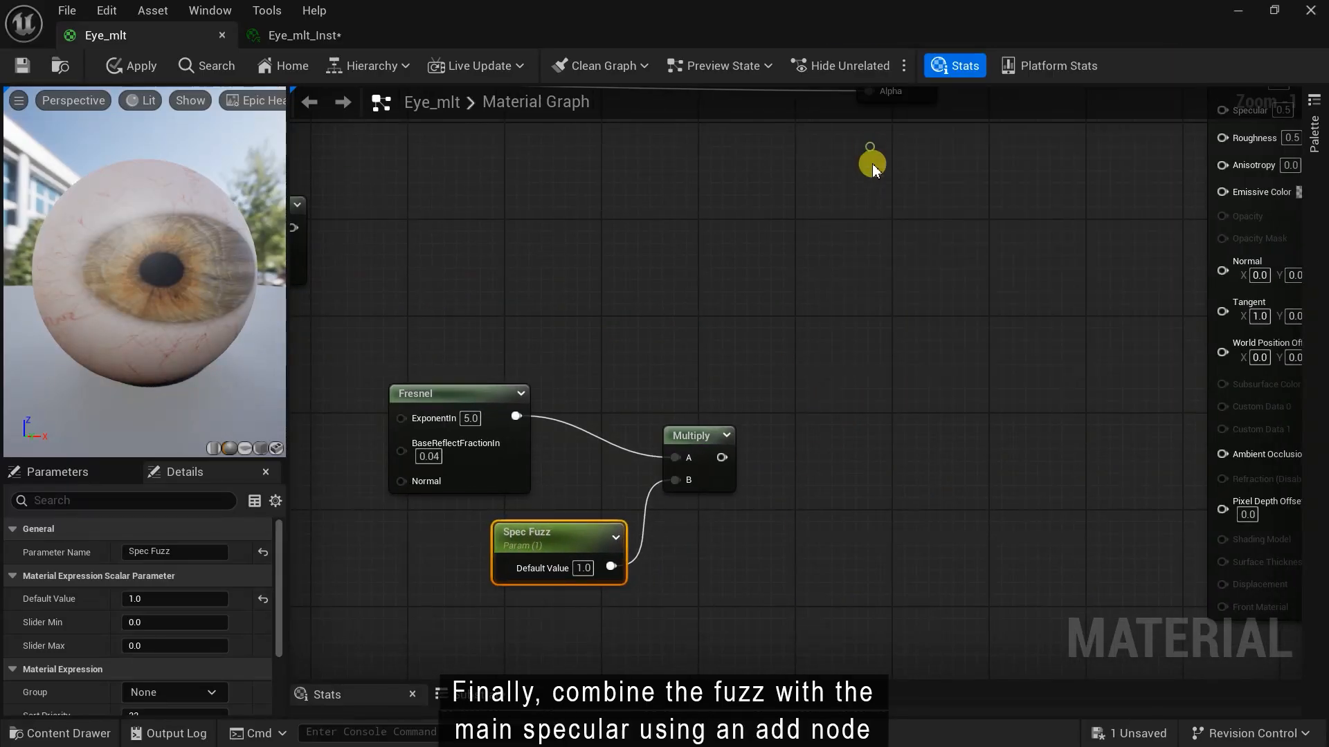
left_click_drag(852, 425, 847, 413)
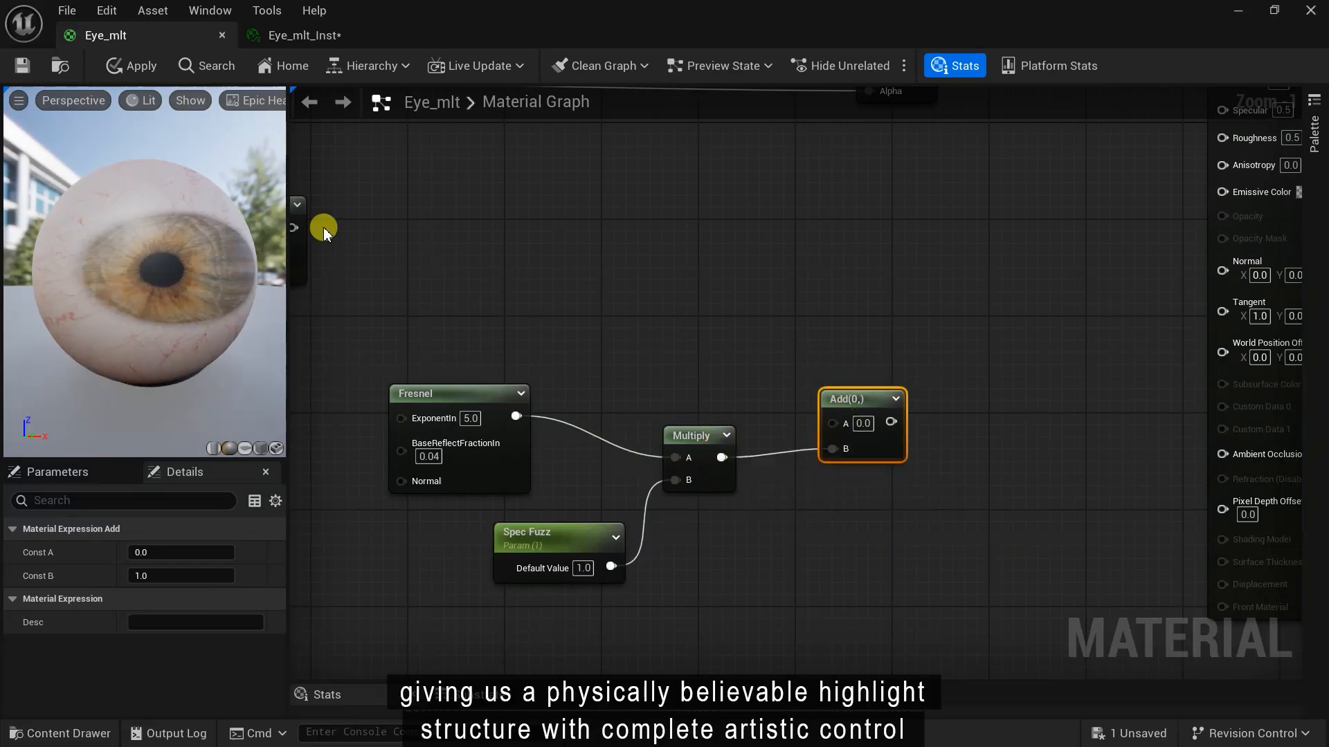
right_click_drag(329, 238, 443, 277)
left_click_drag(408, 268, 937, 457)
left_click_drag(937, 456, 947, 461)
Wrap the Fresnel, Spec Fuzz, Multiply and Add nodes in a comment titled Spec Fuzz
left_click_drag(507, 579, 1055, 337)
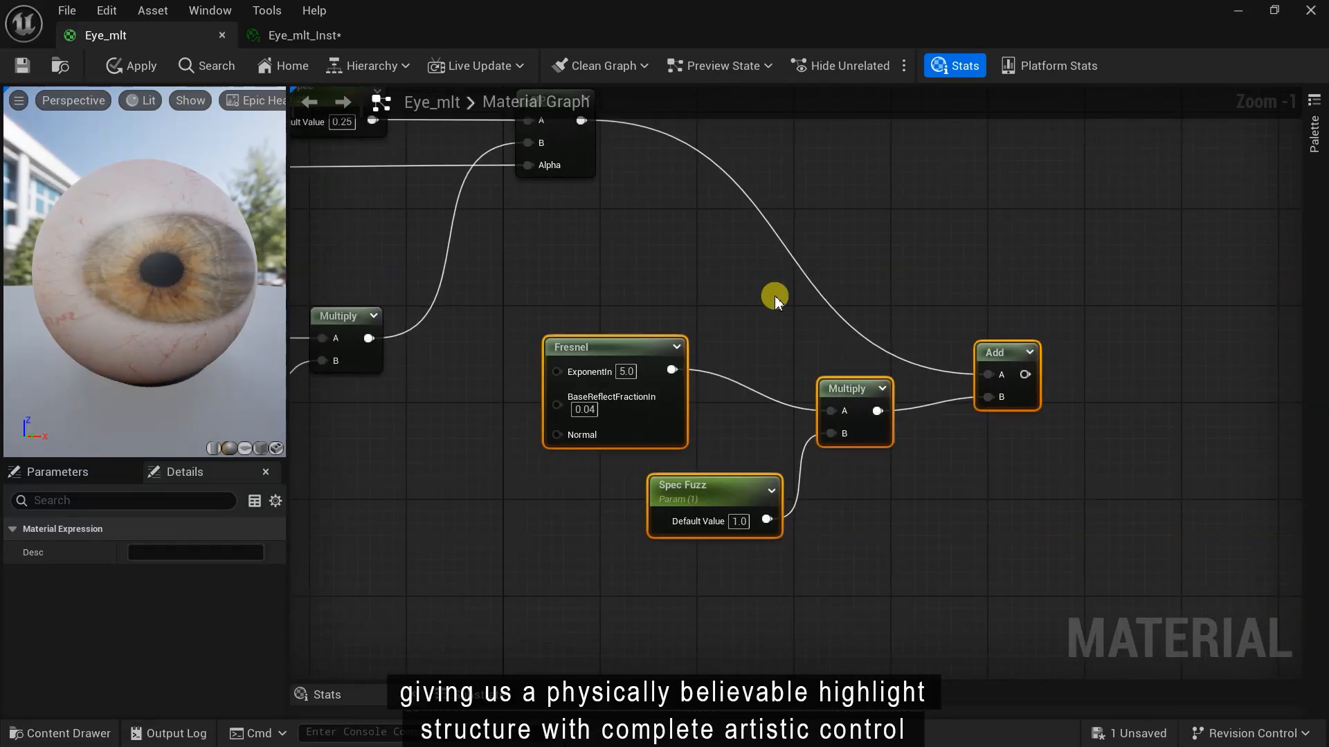
type("cSpec Fuzz")
key("Return")
Wrap all the specular nodes, including the Spec Fuzz group, in a comment titled Specular and extend its upper border
scroll(851, 286, "down", 5)
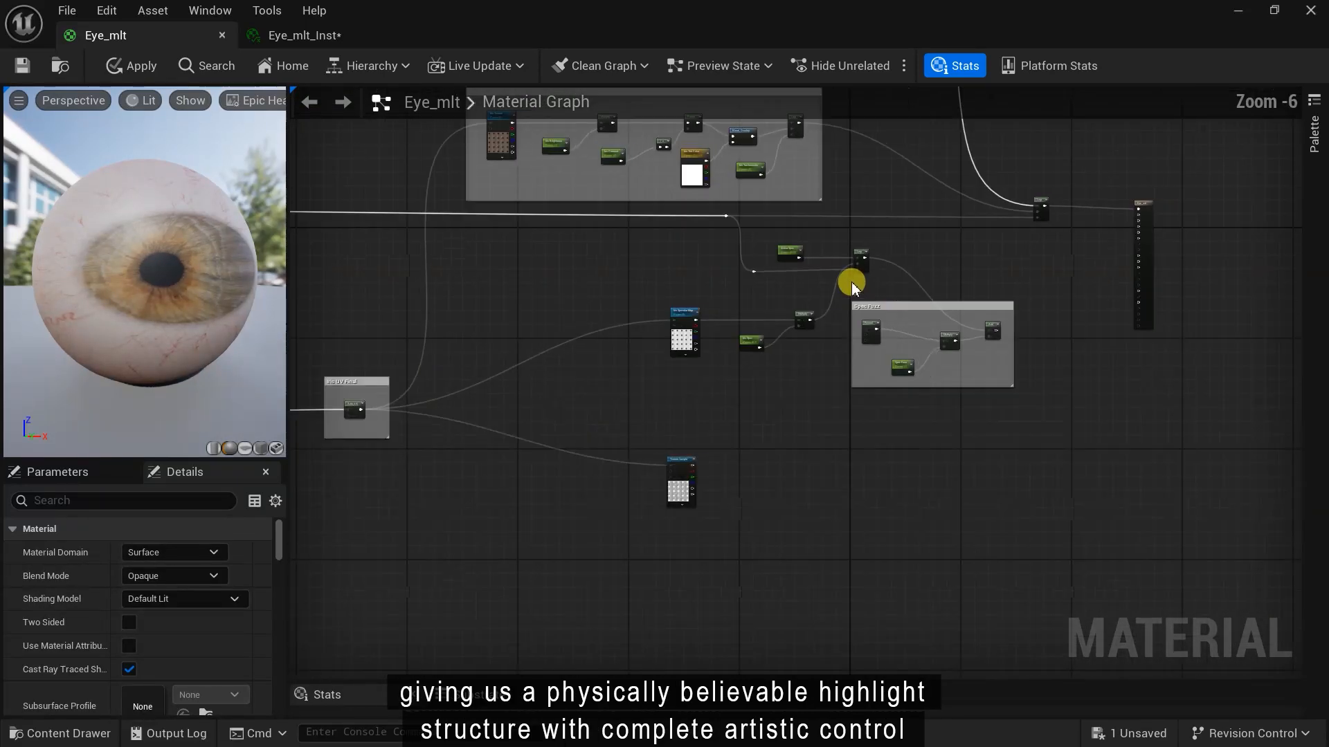
scroll(928, 215, "up", 1)
left_click_drag(498, 491, 1123, 254)
scroll(584, 269, "up", 2)
type("cSpecular")
left_click(643, 225)
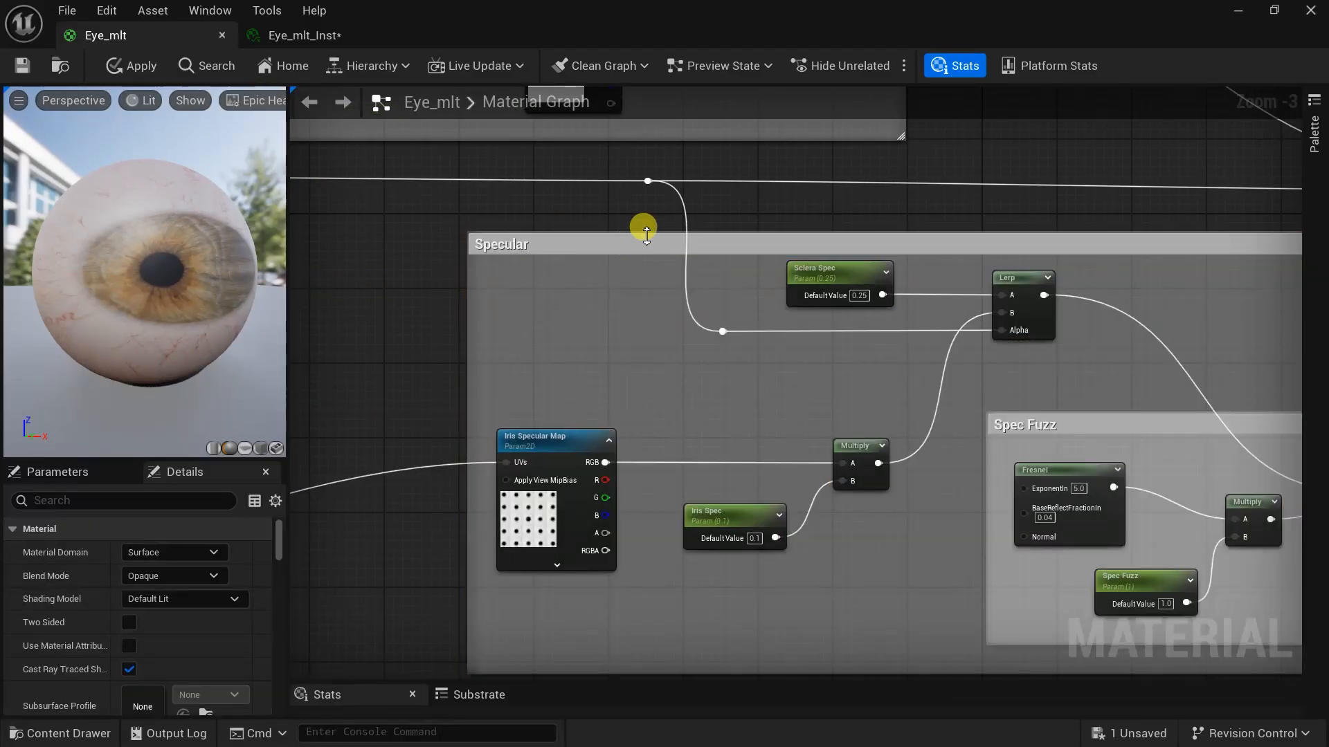
Connect the Add node's output in the Spec Fuzz group to the Specular input of the Eye_mlt material node
scroll(1246, 413, "down", 2)
right_click_drag(1245, 413, 666, 406)
scroll(666, 406, "up", 2)
left_click_drag(796, 497, 1174, 210)
scroll(913, 314, "down", 2)
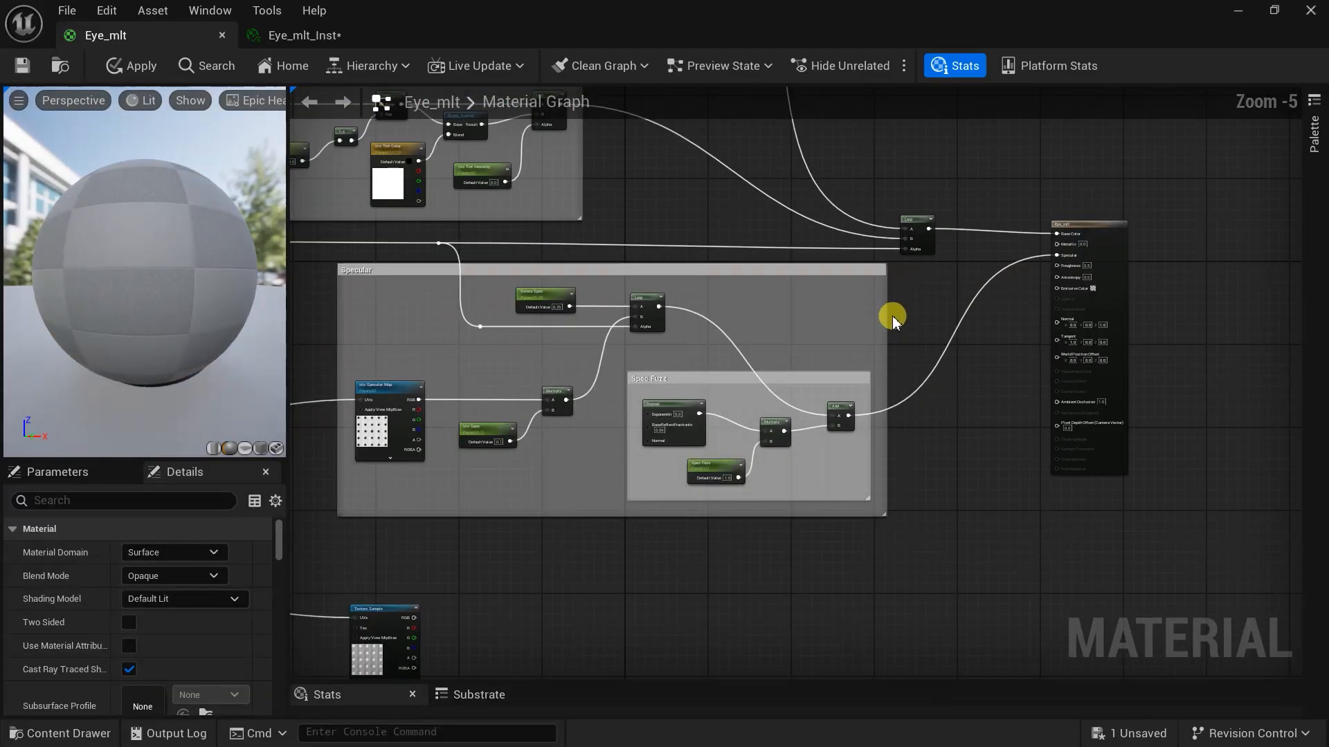
Move the Eye_mlt output node farther away from the graph and shift the whole Specular group slightly down to make room
right_click_drag(892, 316, 955, 540)
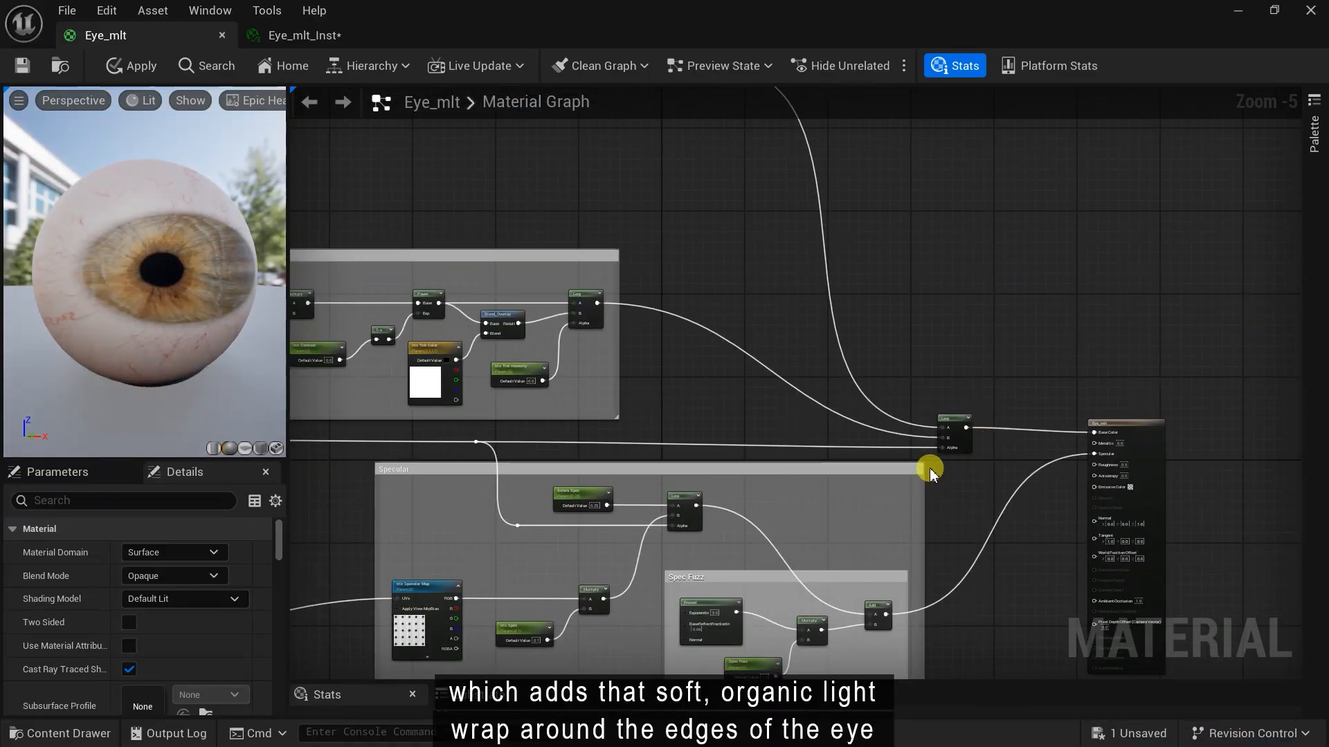
right_click_drag(929, 469, 711, 382)
left_click_drag(914, 336, 1287, 333)
scroll(1107, 387, "down", 3)
scroll(692, 561, "up", 1)
left_click_drag(478, 643, 844, 380)
left_click_drag(745, 391, 754, 435)
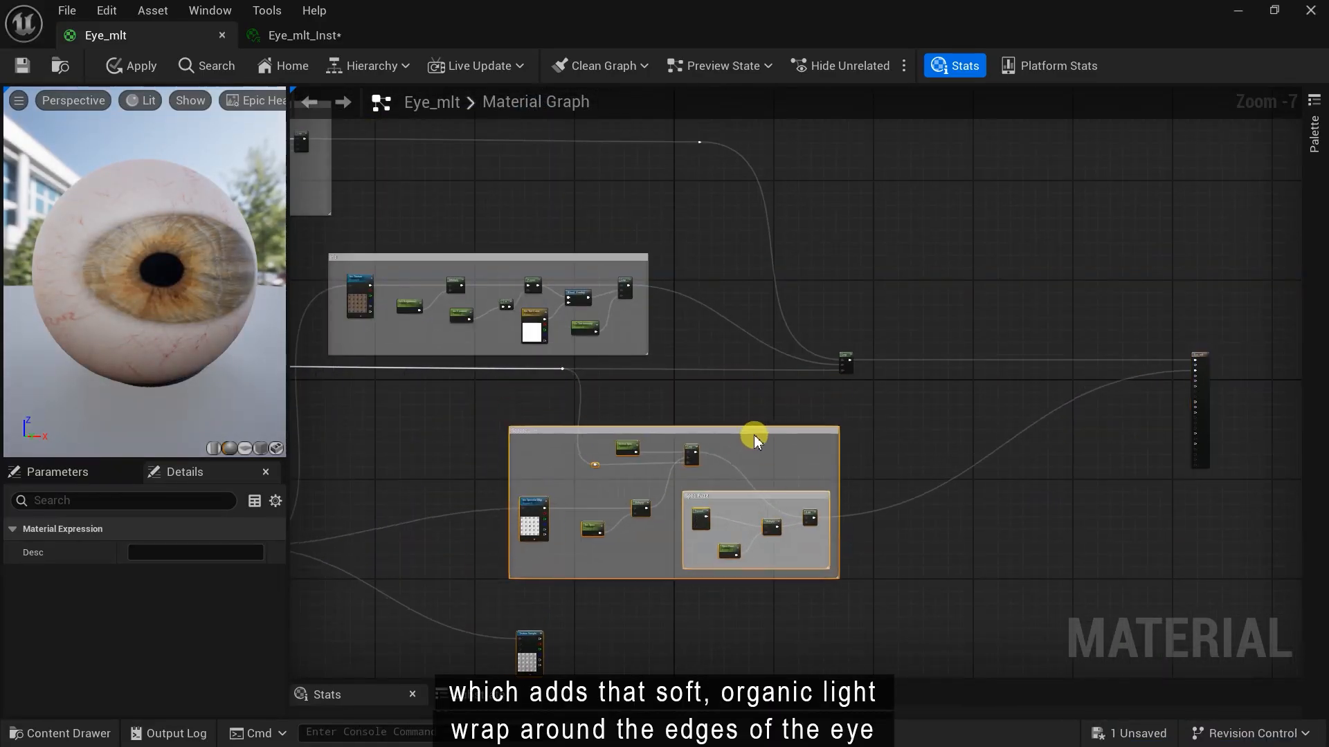
Add a Fresnel node in the free space above the base color Lerp
scroll(852, 386, "up", 2)
left_click(730, 282)
scroll(729, 282, "up", 2)
right_click(730, 282)
type("fre")
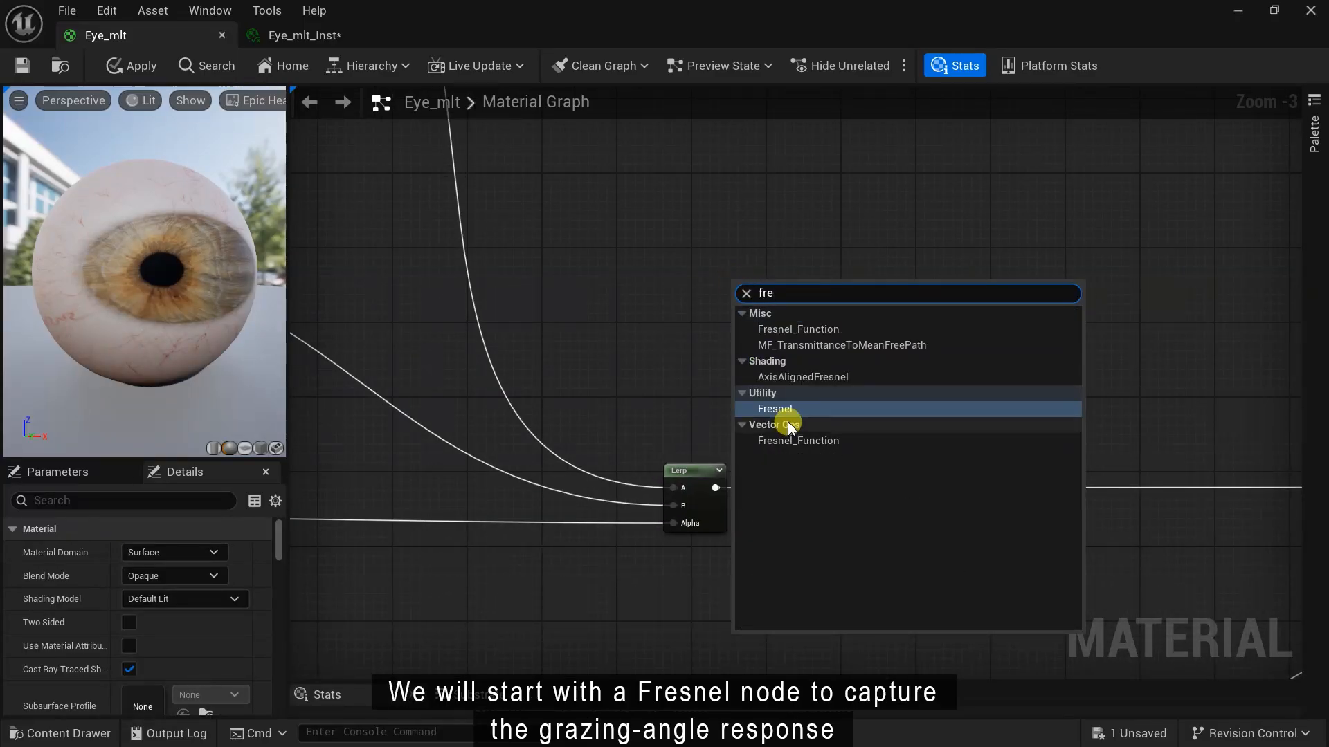
left_click(778, 409)
left_click_drag(774, 280, 695, 164)
Add a Multiply node beside the new Fresnel node and connect the Fresnel output to its A input
right_click_drag(878, 300, 857, 487)
right_click(913, 419)
type("mul")
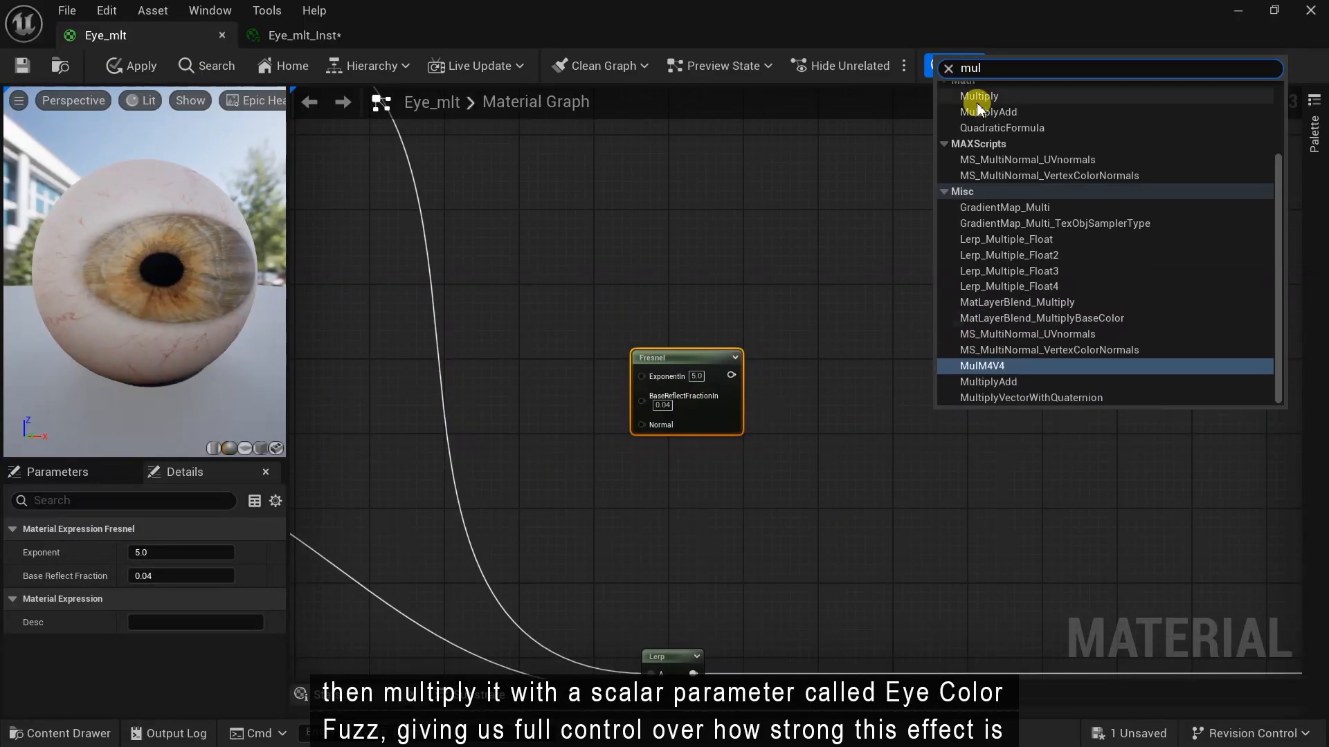
left_click(977, 105)
left_click_drag(731, 376, 895, 416)
Add a scalar parameter named Eye Color Fuzz with default value 1 and connect it to the Multiply node's B input
right_click(712, 505)
type("sca")
left_click(766, 335)
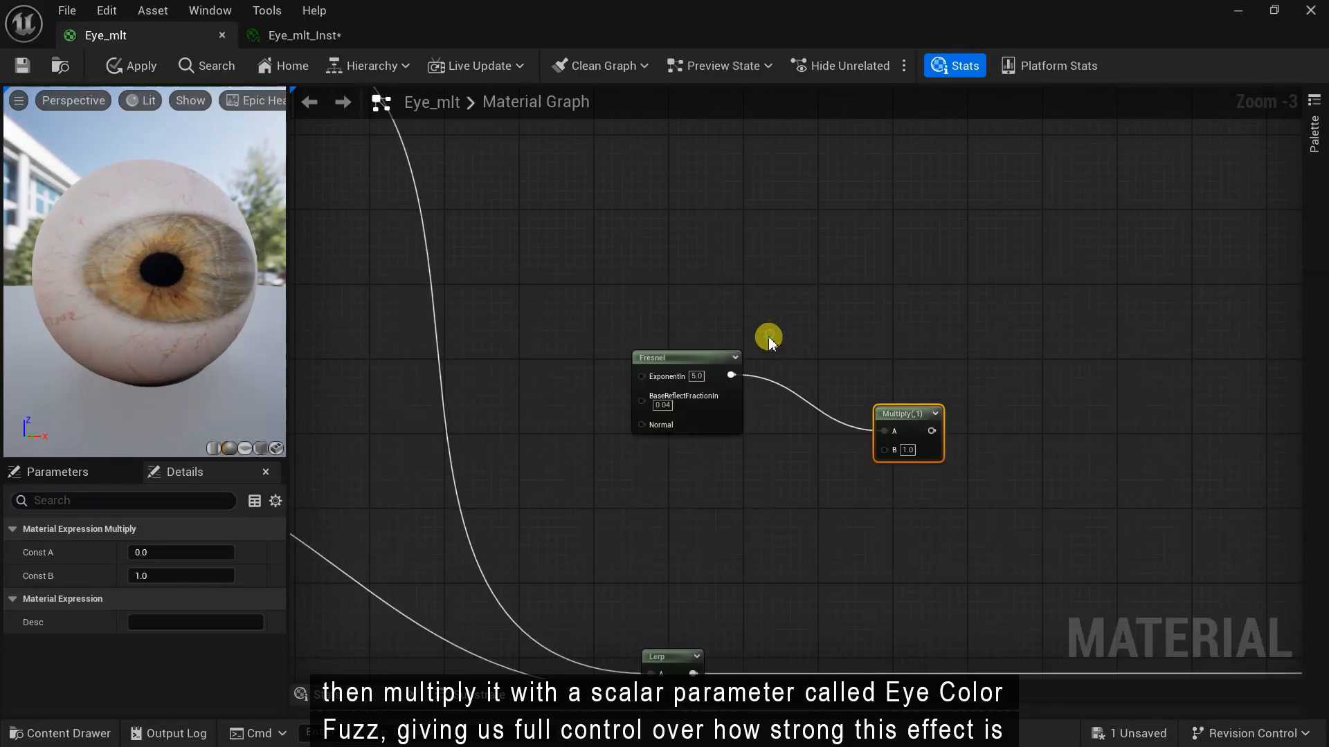
type("Eye Color Fuzz")
scroll(789, 560, "up", 2)
left_click(779, 541)
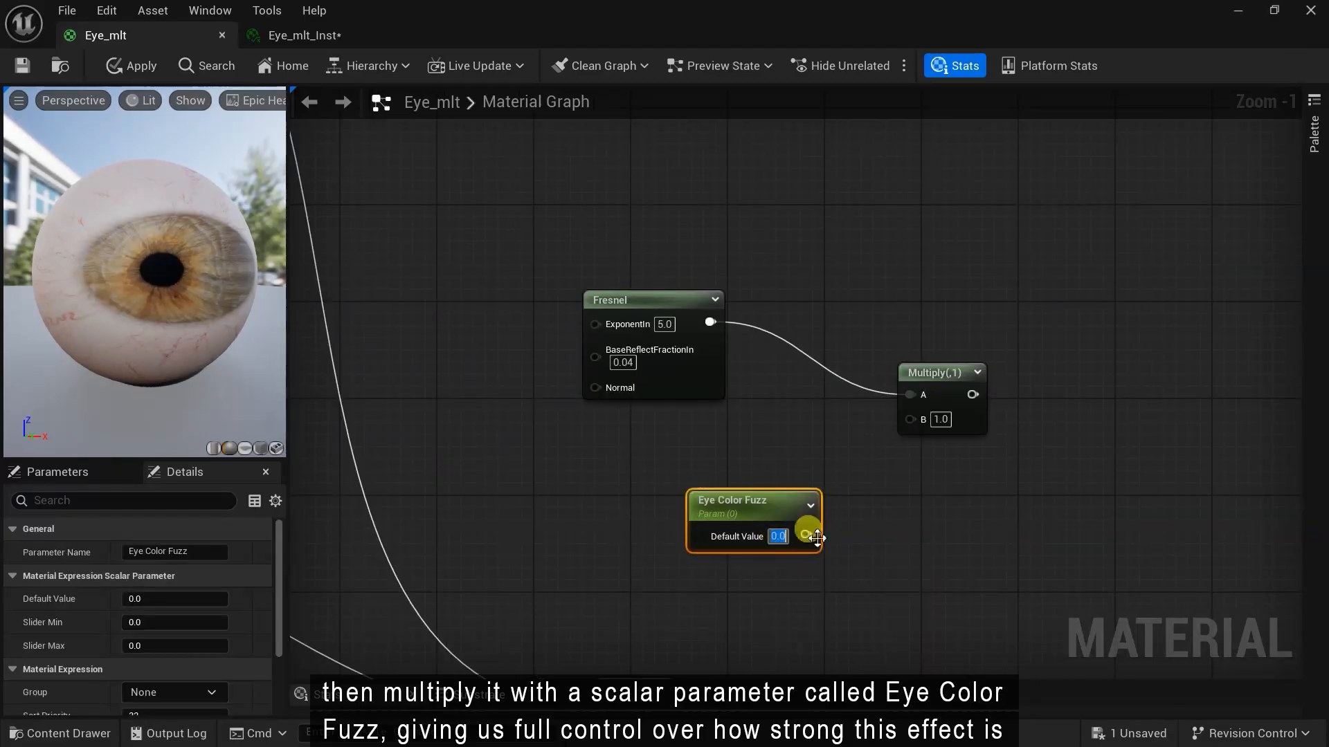
type("1")
left_click_drag(796, 535, 909, 417)
double_click(786, 489)
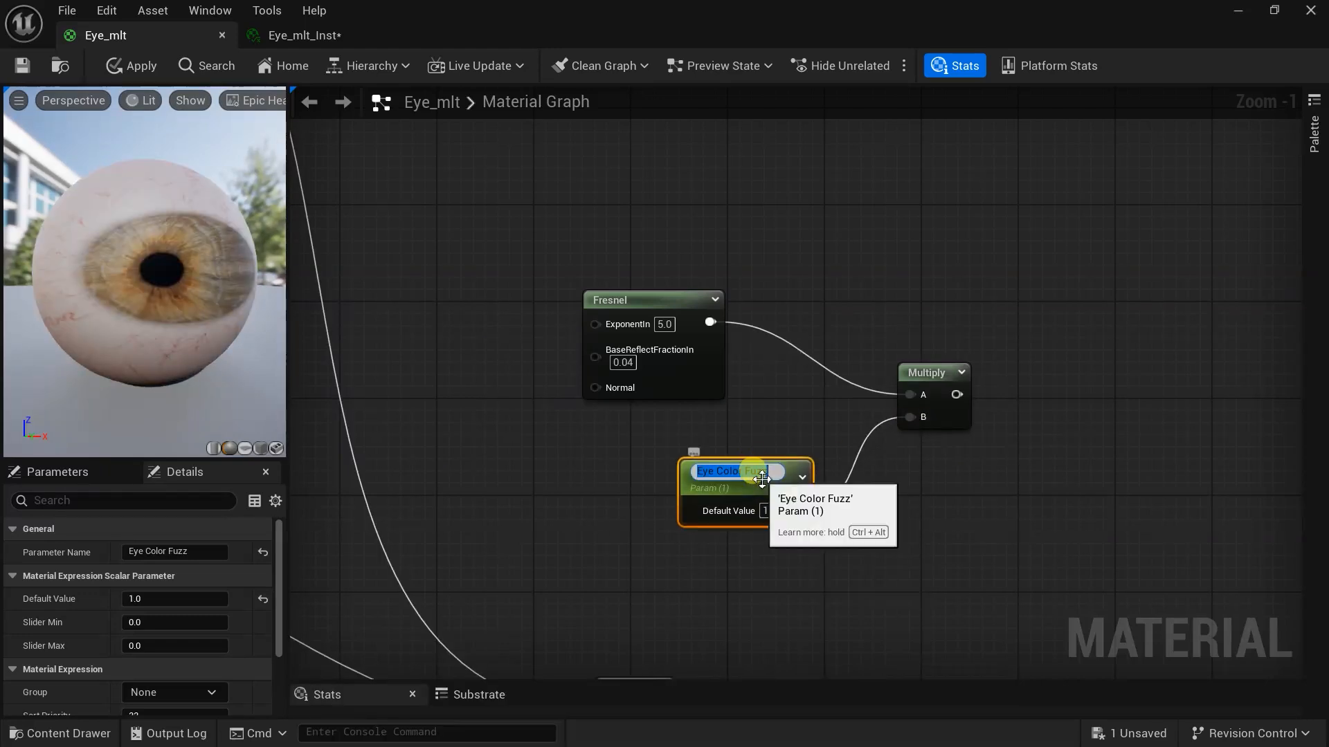
Add a Power node after the Eye Color Fuzz Multiply and feed the Multiply output into its Base input
right_click_drag(1027, 482, 785, 507)
left_click_drag(683, 402, 683, 378)
right_click(915, 387)
type("power")
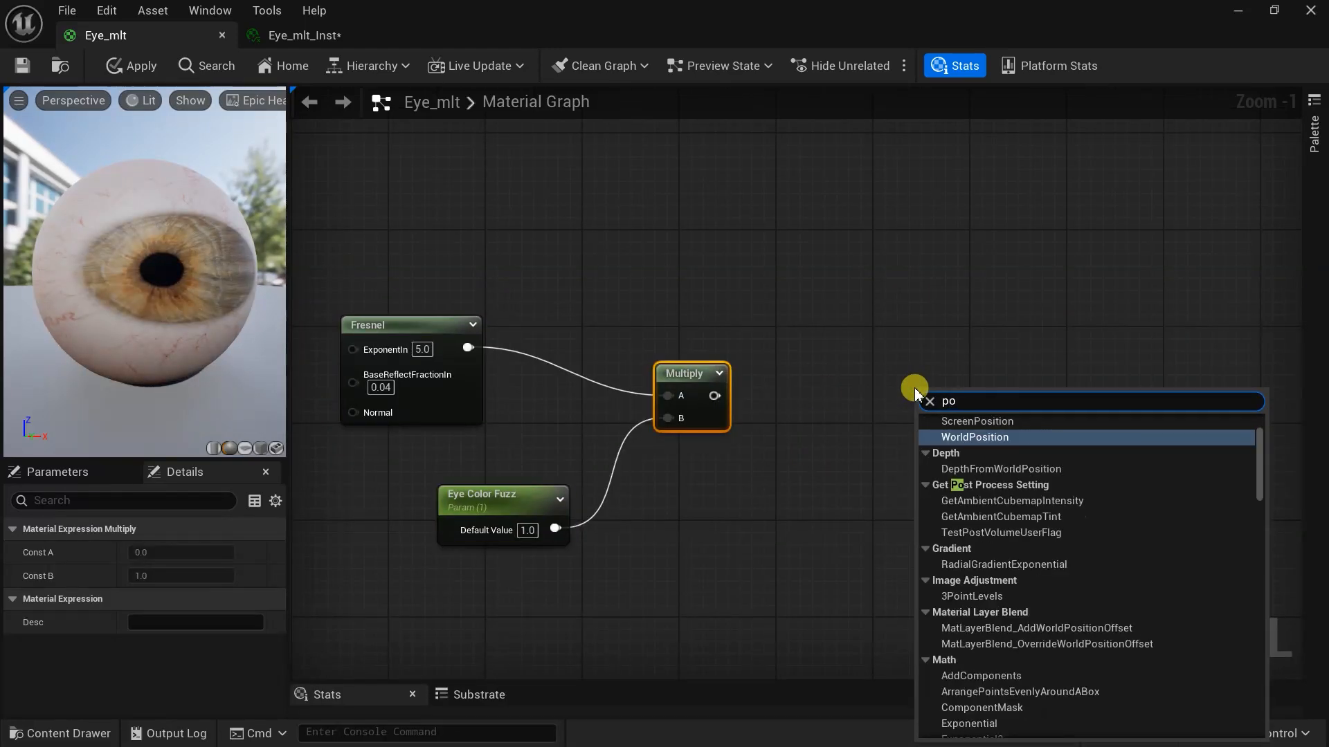
key("Return")
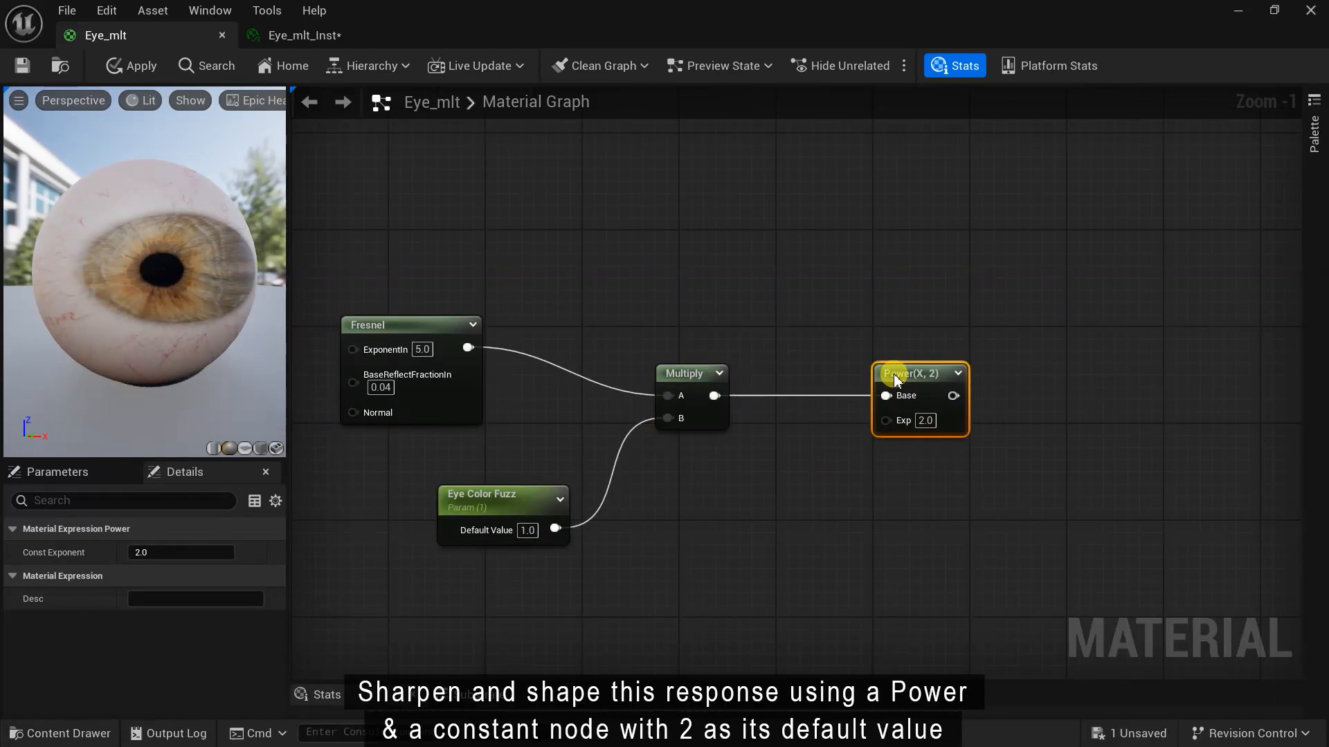
Add a Constant node with value 2 and connect it to the Power node's Exp input
right_click(745, 504)
type("con")
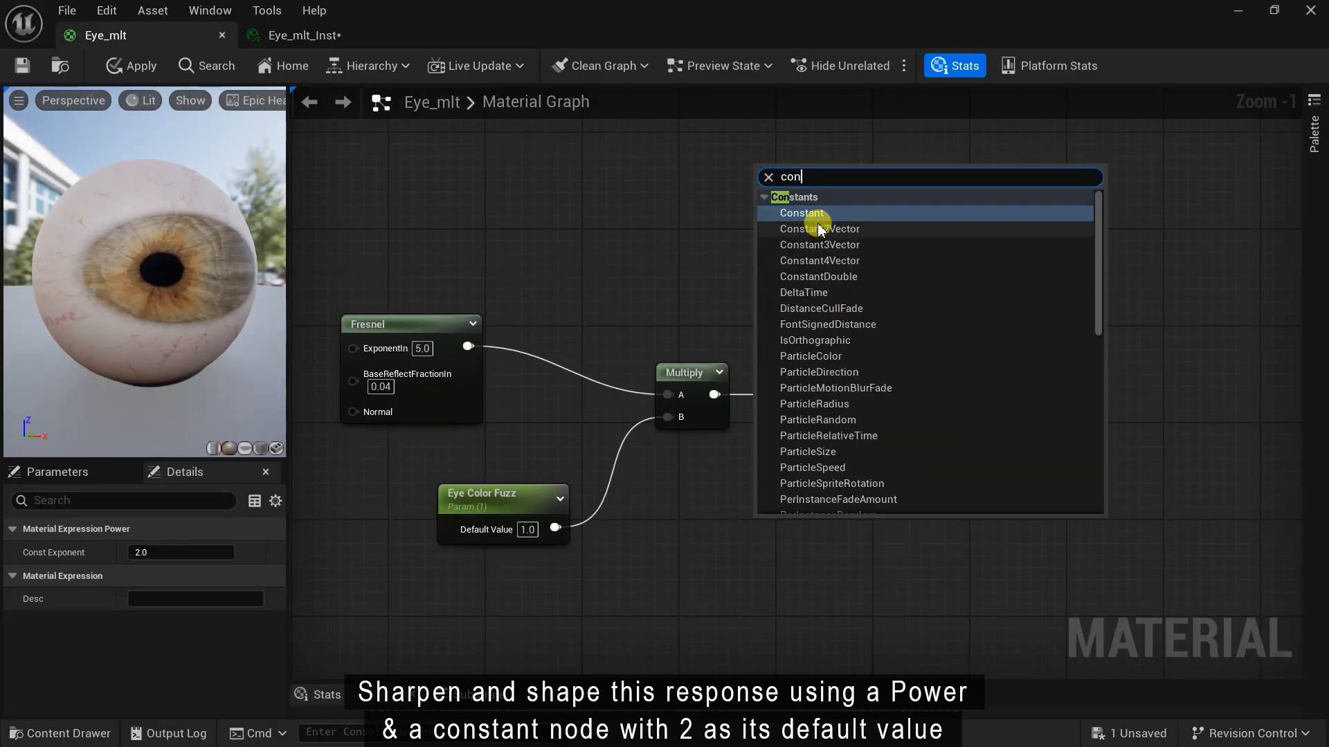
key("Return")
left_click(809, 553)
type("2")
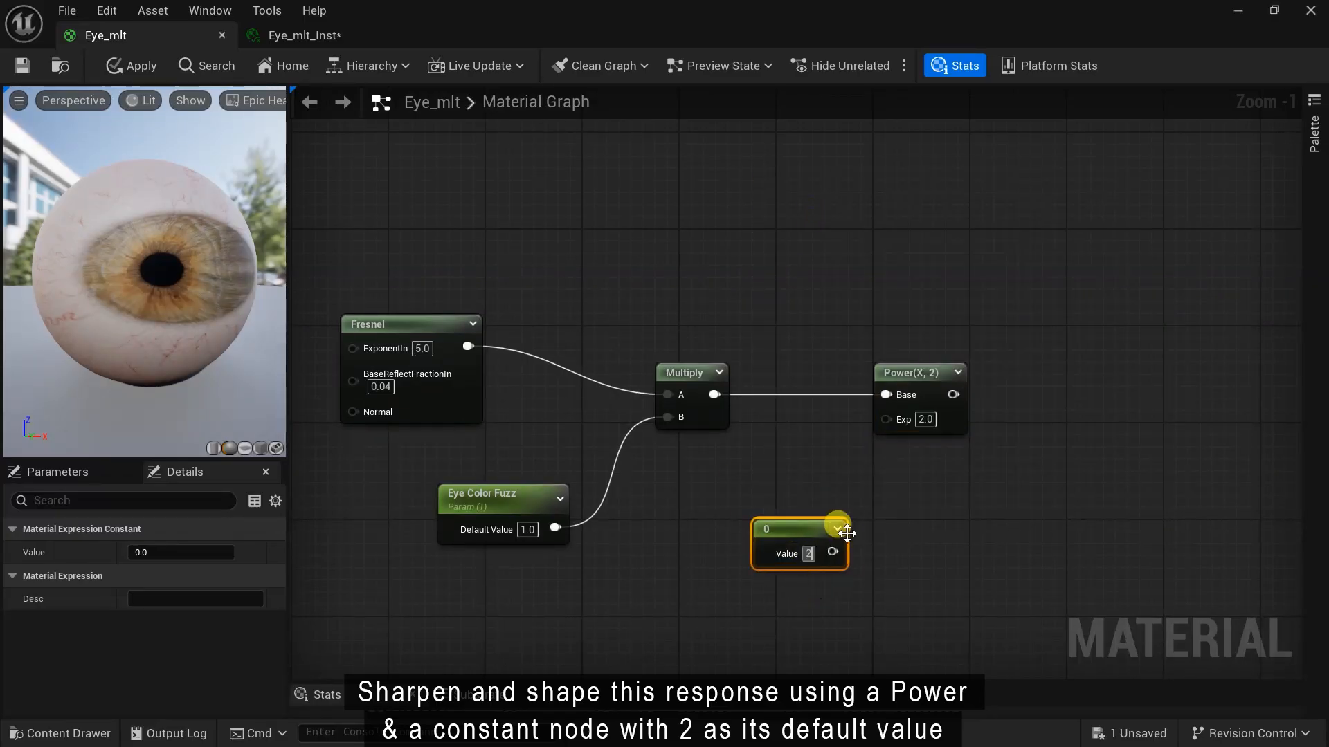
left_click_drag(808, 535, 885, 429)
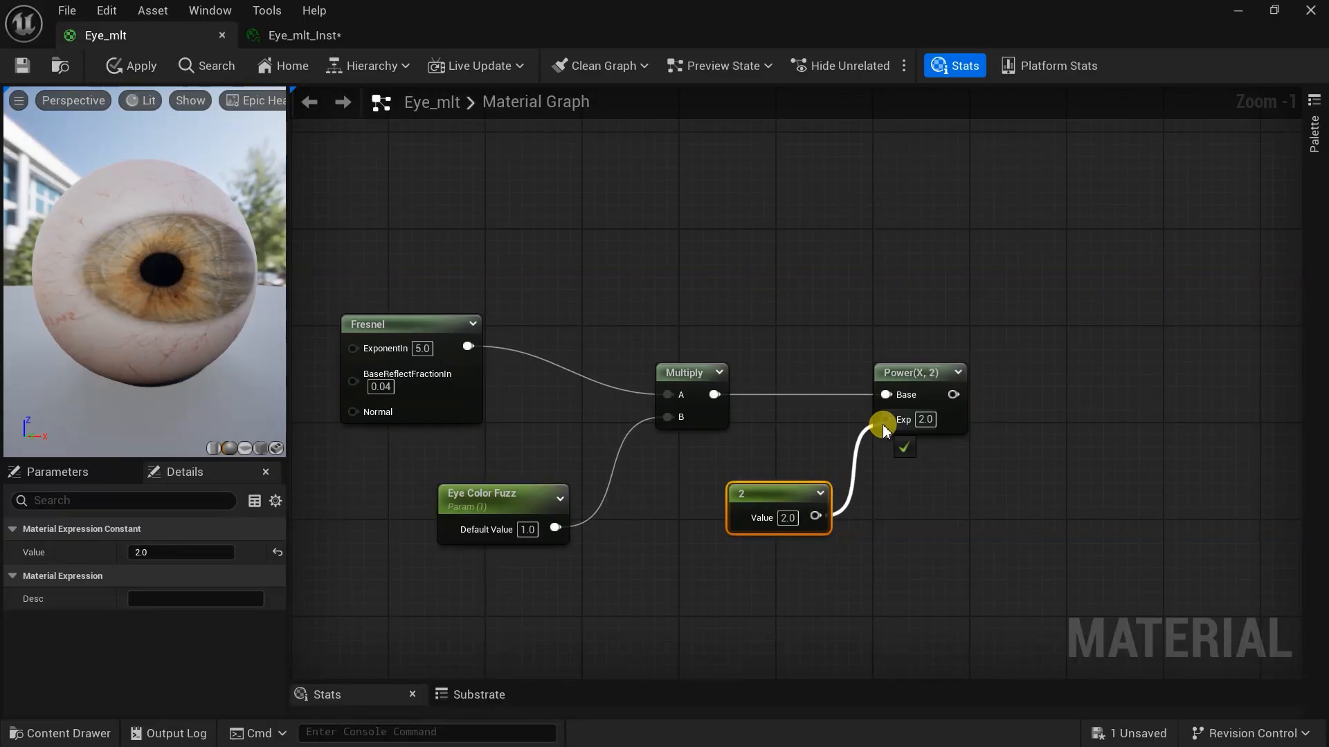
Wrap the Fresnel, Eye Color Fuzz, Multiply, Constant and Power nodes in a comment titled Albedo Fuzz and widen it
scroll(869, 483, "down", 2)
left_click_drag(409, 339, 979, 570)
type("cAlbedo Fuz")
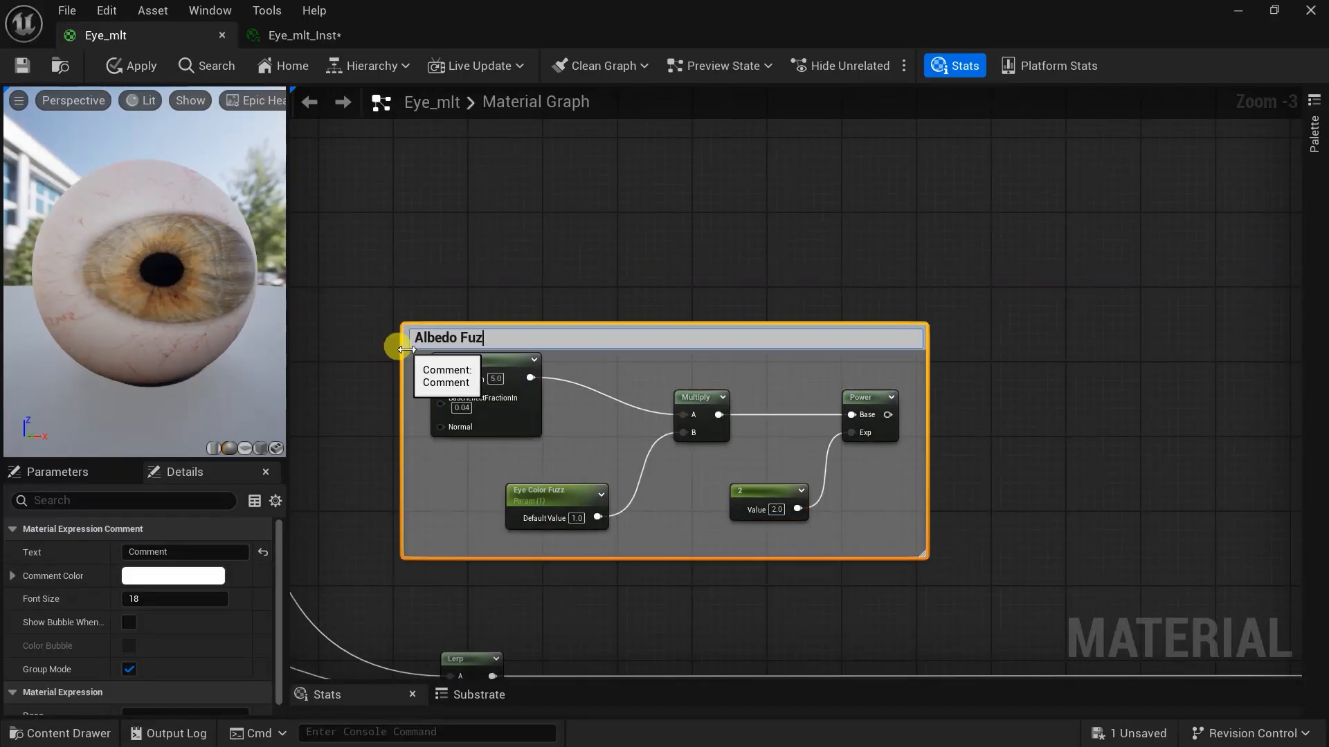
type("z")
left_click(666, 303)
left_click_drag(929, 402, 938, 403)
right_click_drag(687, 586, 615, 467)
left_click_drag(865, 311, 1039, 309)
Add an Add node in the Albedo Fuzz group that combines Power in A with the base color Lerp in B
right_click(951, 310)
type("ad")
left_click(988, 358)
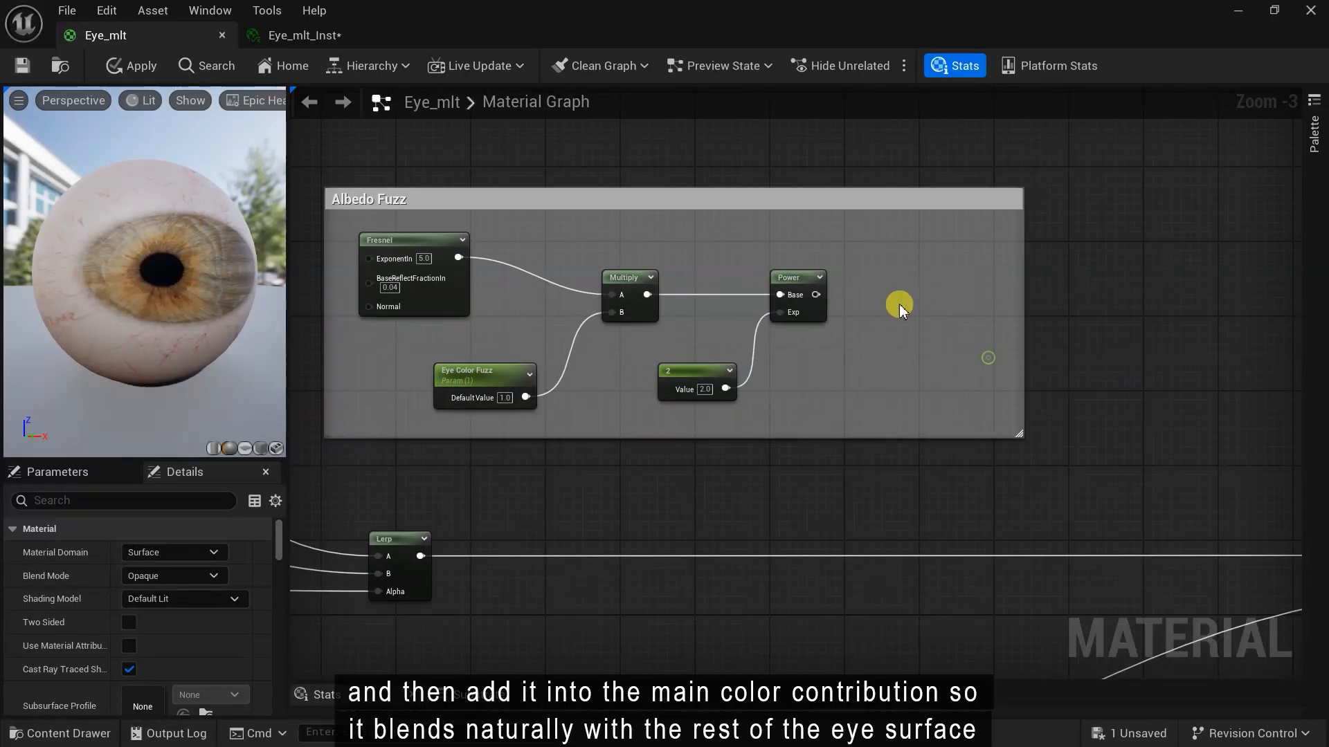
left_click_drag(816, 295, 965, 341)
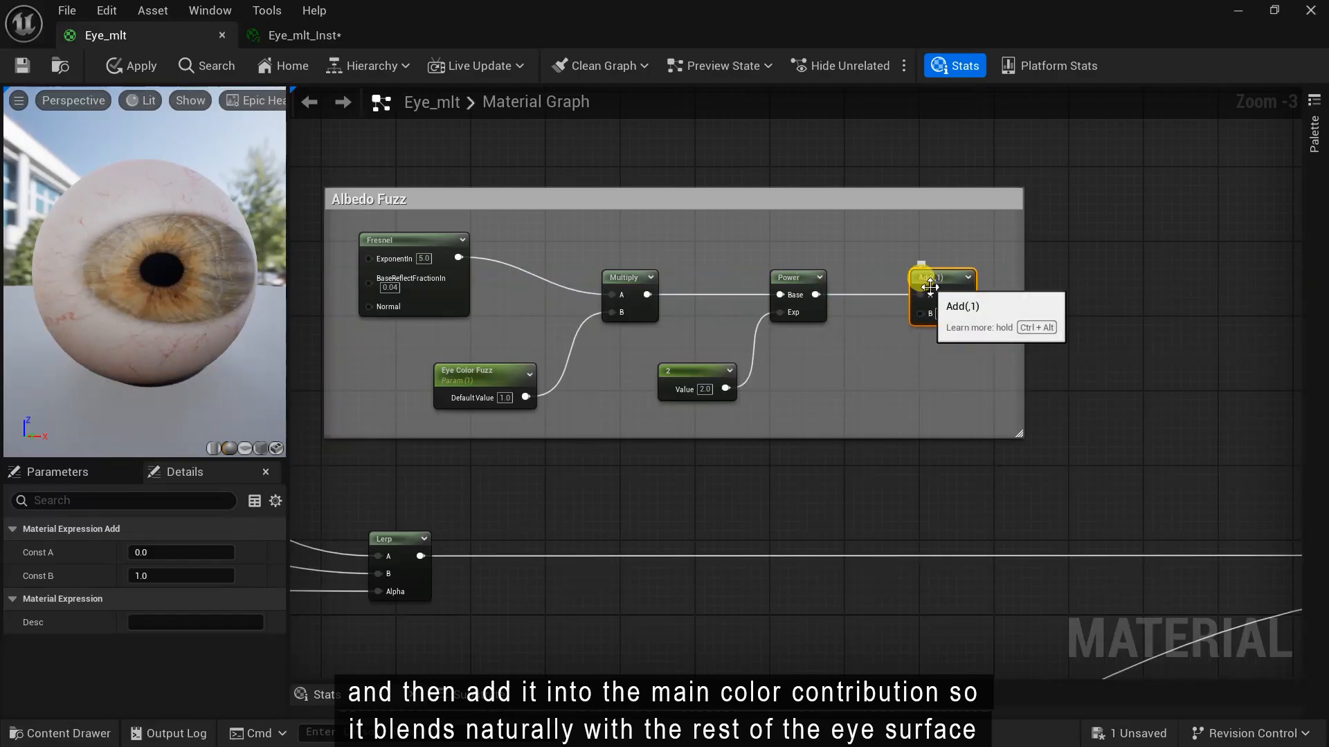
left_click_drag(421, 555, 477, 537)
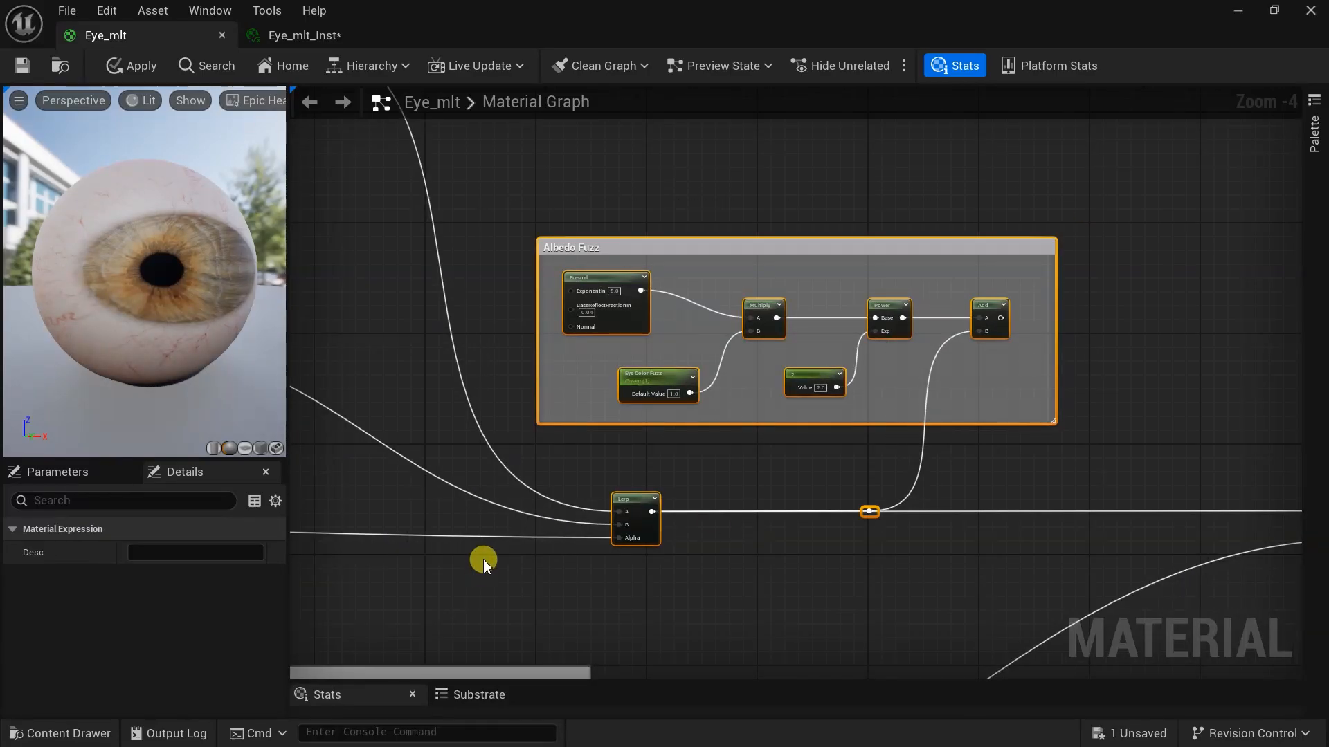
Wrap the Albedo Fuzz group and the base color Lerp in a comment titled Albedo and enlarge its borders
type("cAl")
left_click_drag(1077, 217, 1092, 196)
left_click_drag(517, 566, 498, 593)
Wrap the base color Lerp in its own comment titled Eye Color Final
scroll(598, 629, "up", 3)
left_click_drag(546, 344, 781, 529)
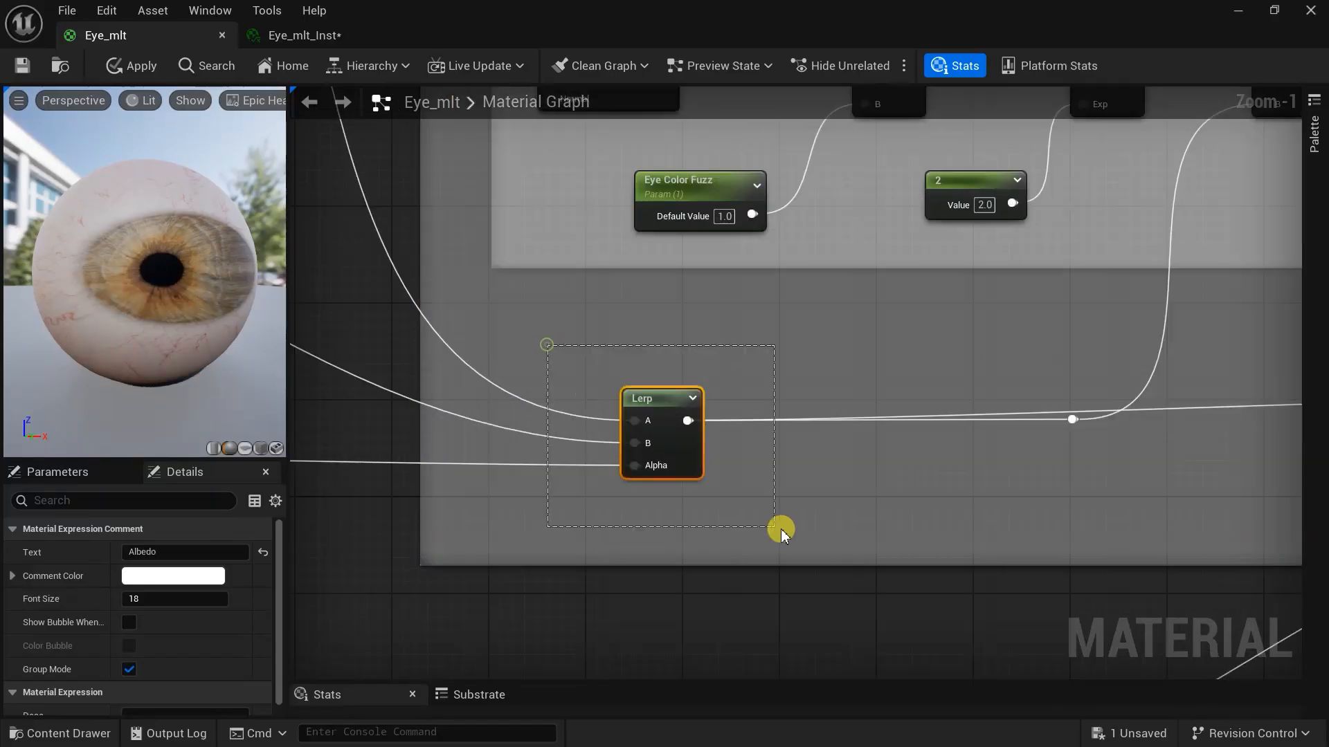
type("cA")
key("BackSpace")
type("Eye Color Final")
left_click(771, 530)
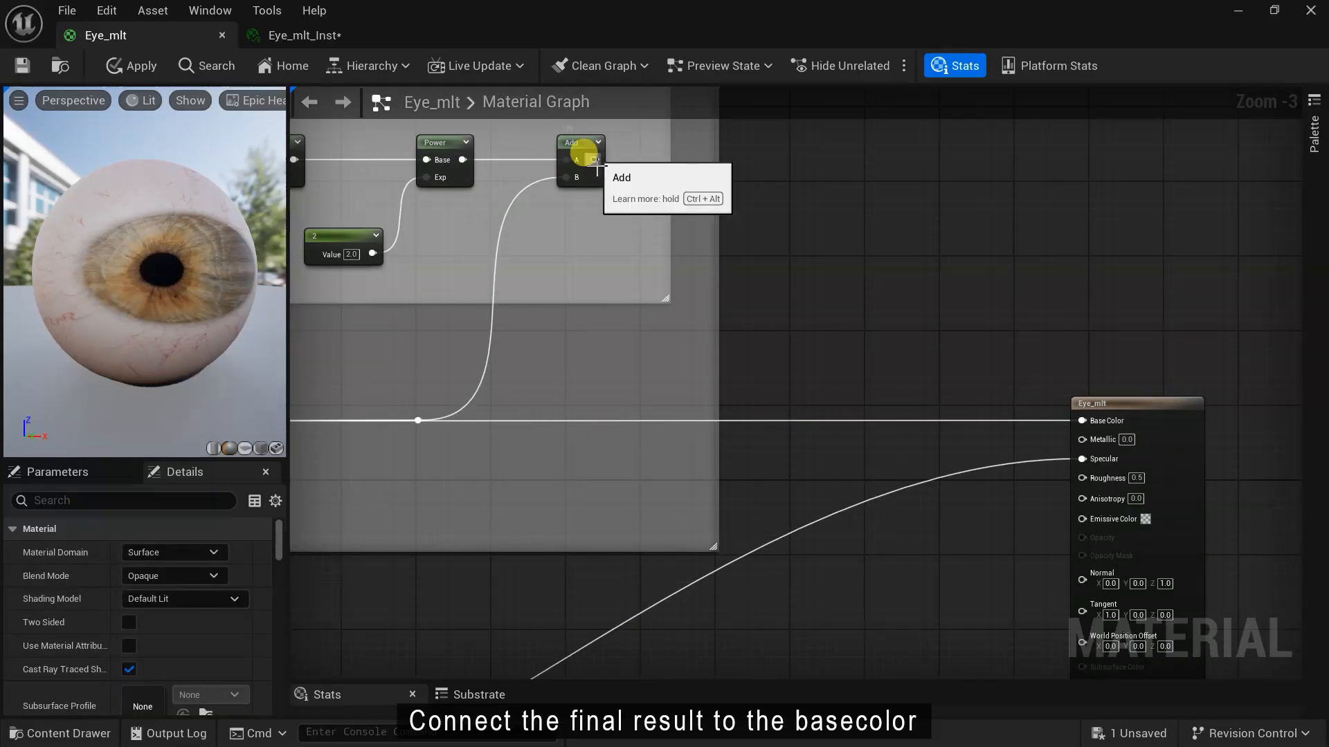
Connect the Albedo Fuzz Add node's output to the Base Color input of the Eye_mlt material node
left_click_drag(593, 161, 1082, 421)
scroll(632, 520, "down", 1)
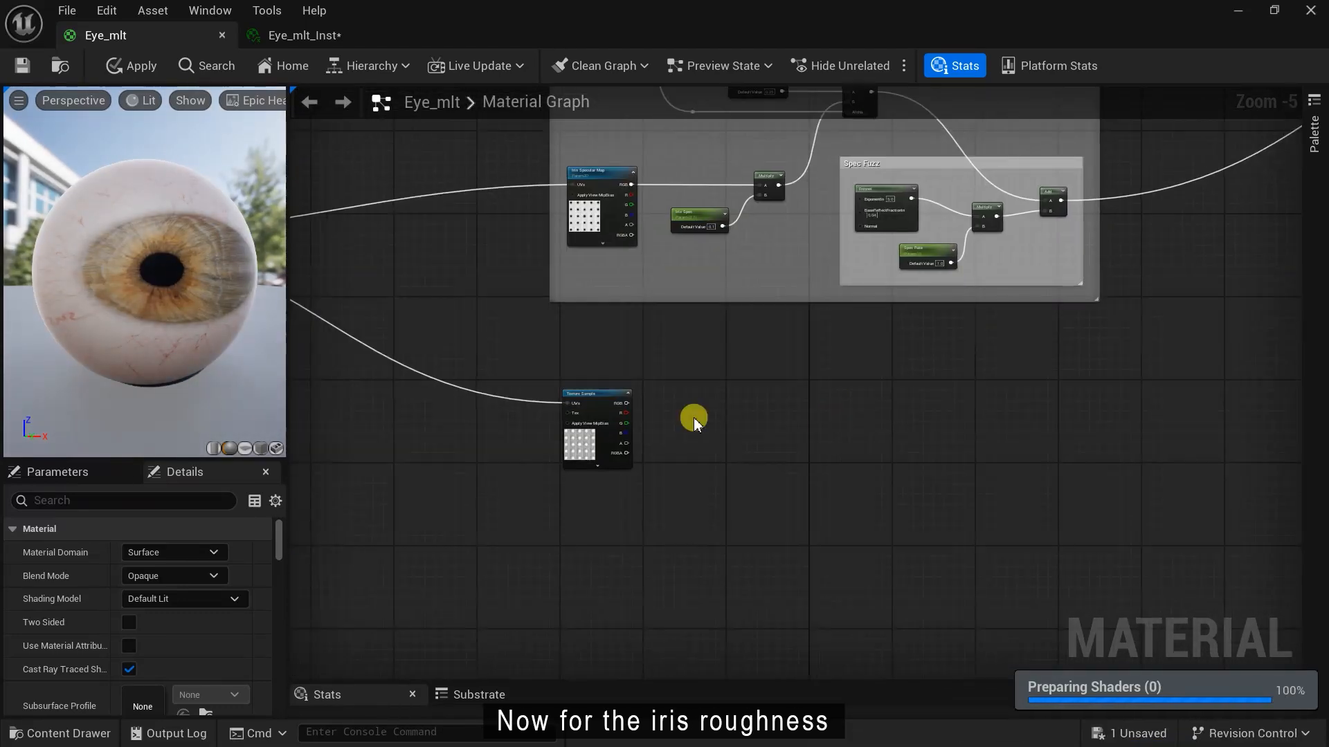
Reposition the remaining Texture Sample below the Specular group and convert it to a parameter named Iris Roughness Map
scroll(690, 418, "up", 1)
right_click_drag(696, 334, 775, 359)
left_click_drag(591, 339, 703, 454)
right_click_drag(704, 454, 656, 428)
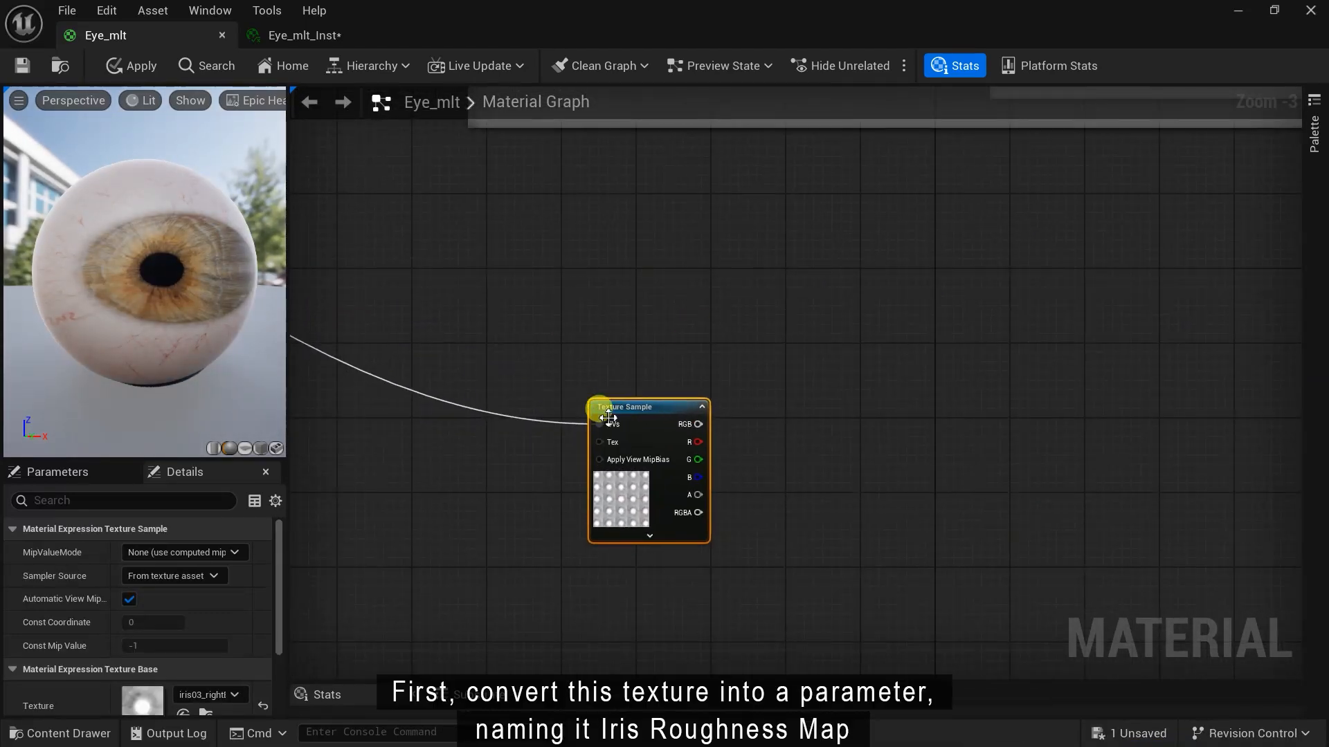
right_click(647, 408)
left_click(692, 385)
scroll(677, 459, "up", 2)
type("Iris Roughn")
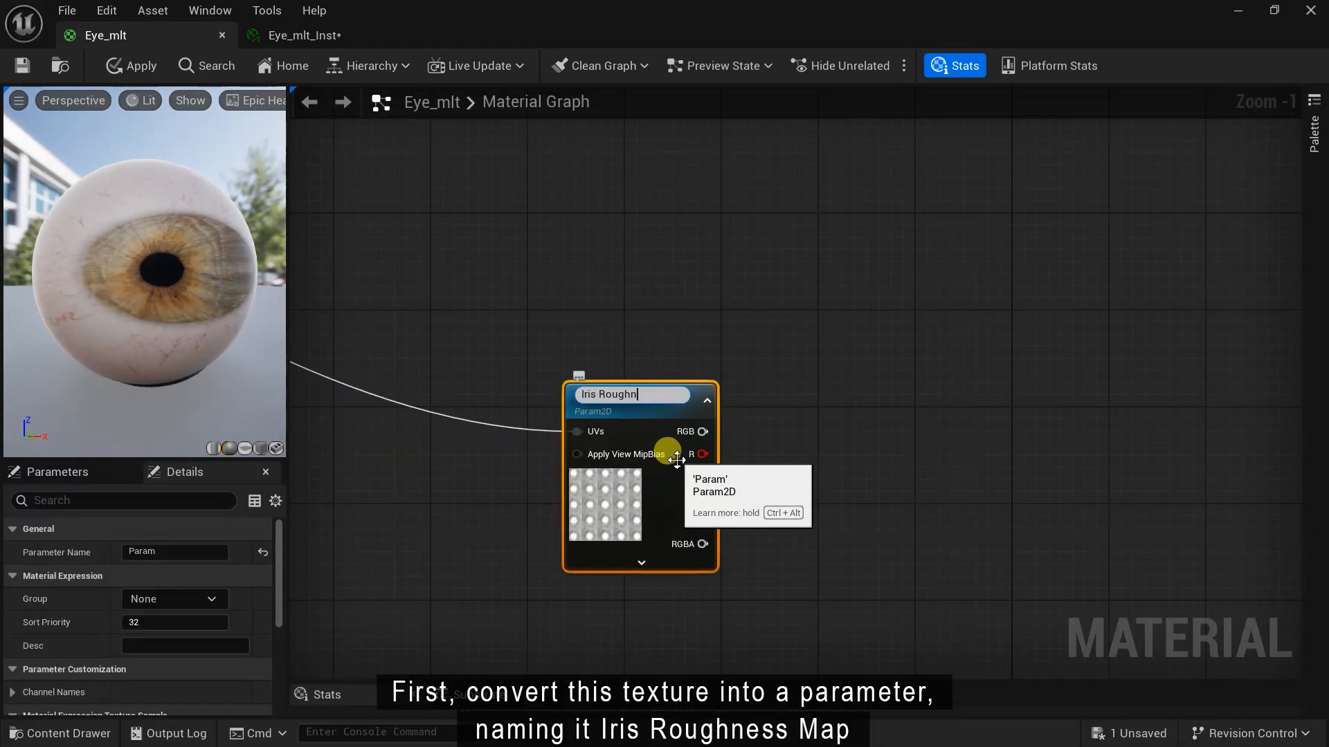
type("ess Map")
left_click(754, 445)
Add a Multiply node and connect the RGB output of Iris Roughness Map to its A input
right_click_drag(833, 450, 702, 472)
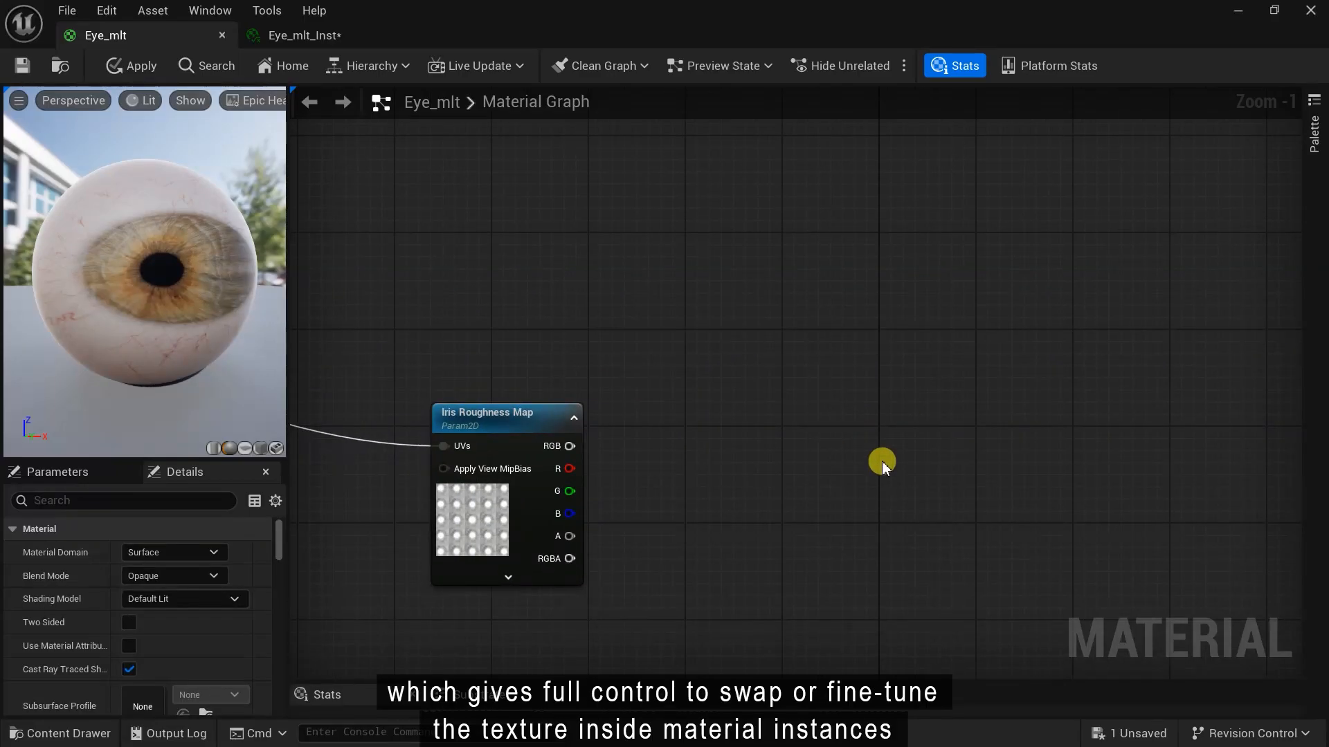
right_click(882, 461)
type("mul")
key("Return")
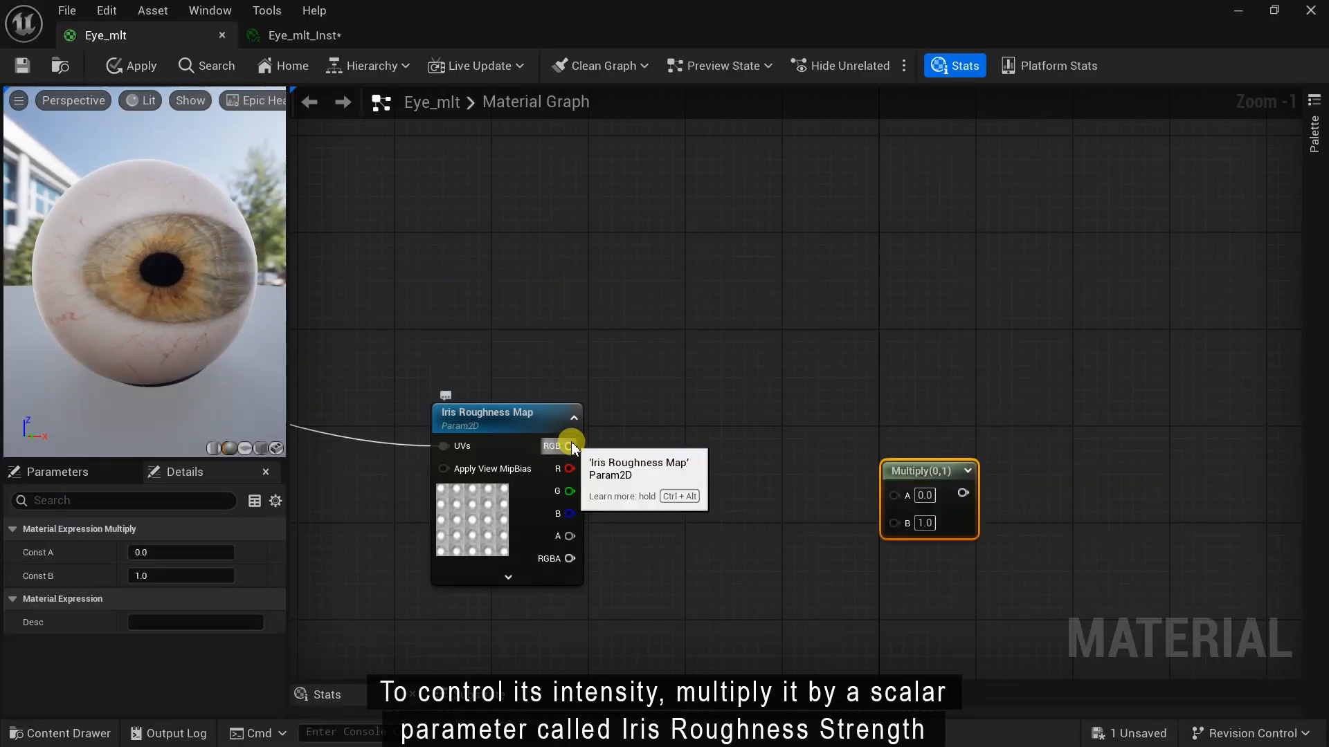
left_click_drag(569, 445, 865, 425)
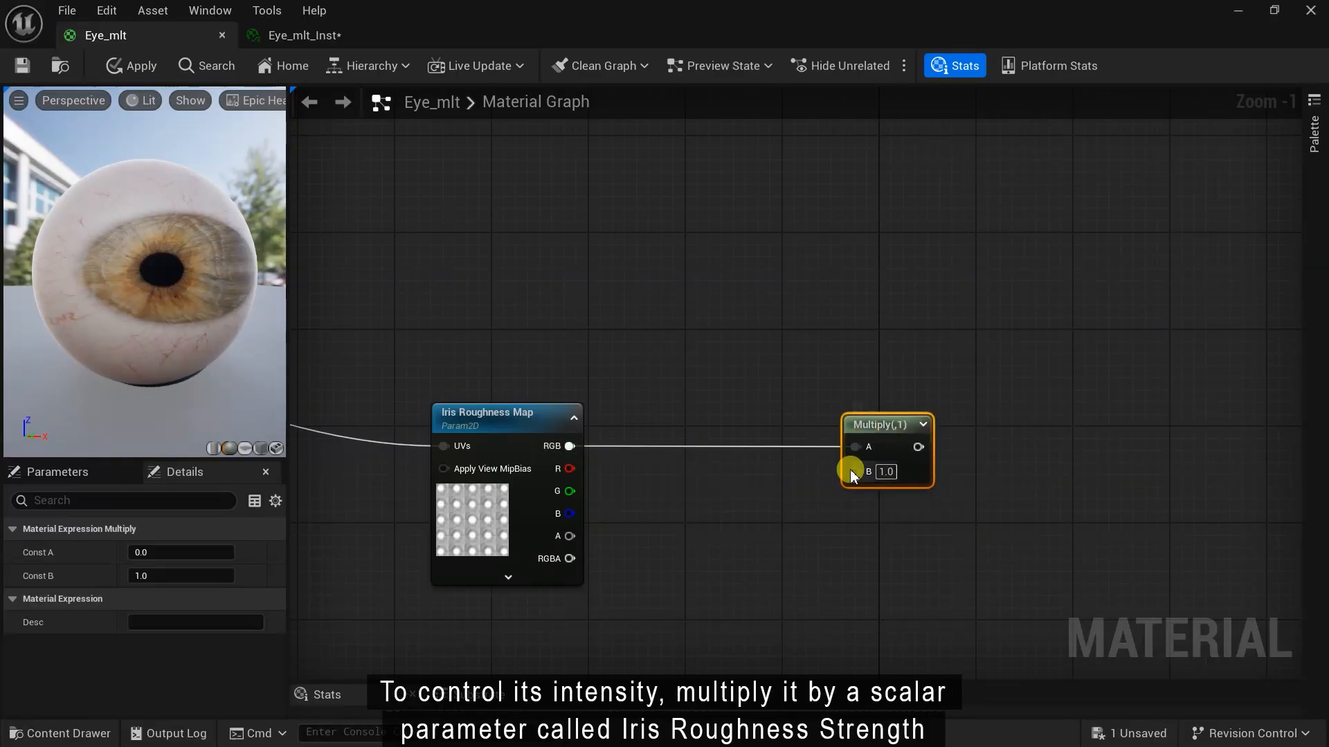
Create a scalar parameter named Iris Roughness Strenght on the Multiply node's B input and place it beside the texture
left_click_drag(851, 471, 694, 538)
type("scal")
left_click(754, 362)
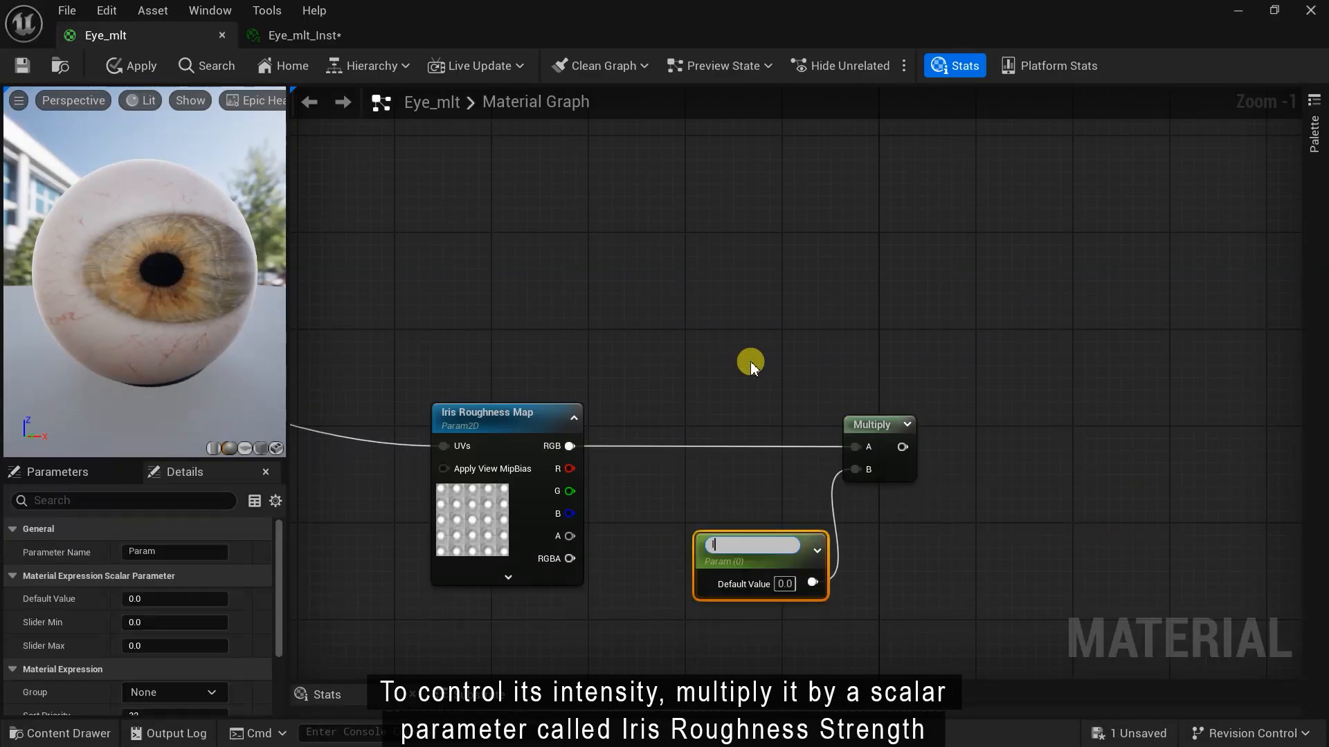
type("Iris Roughness Strenght")
key("Return")
left_click_drag(786, 558, 715, 536)
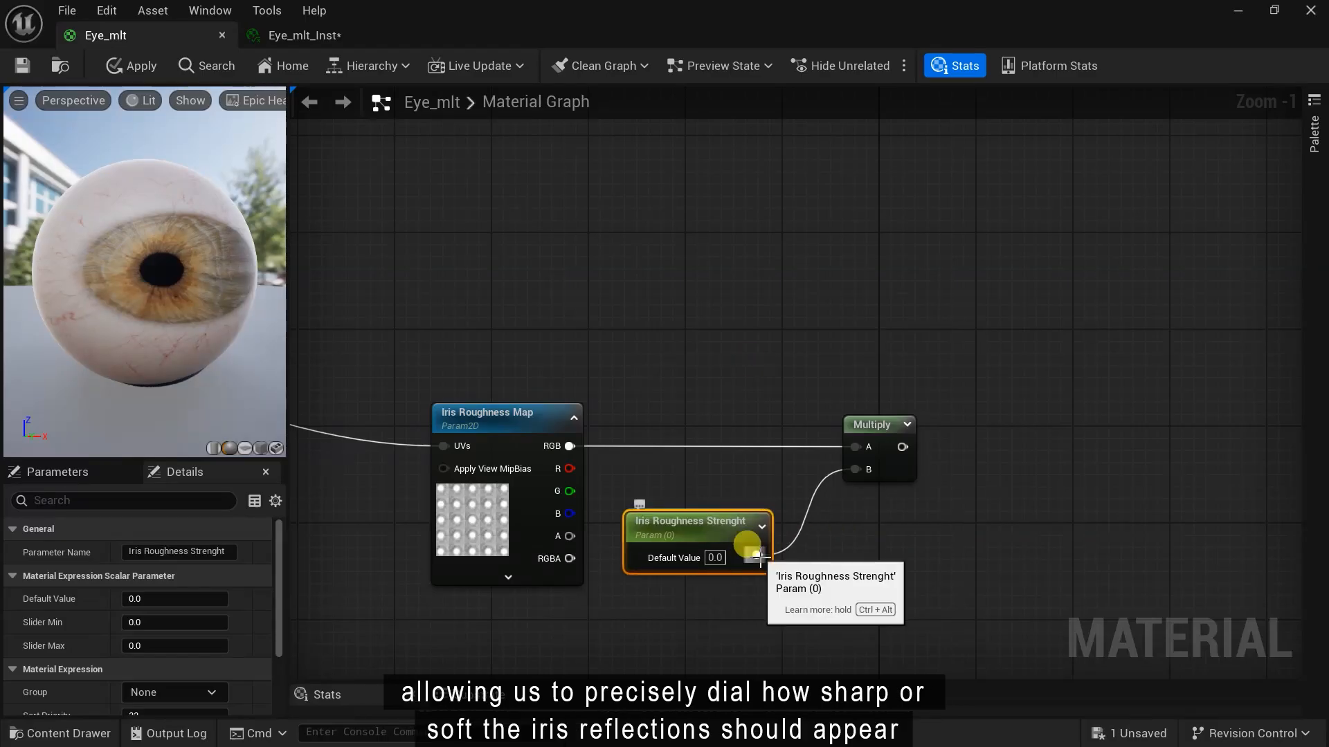
Set the Iris Roughness Strenght default value to 0.8 and its slider max to 1
type("0.8")
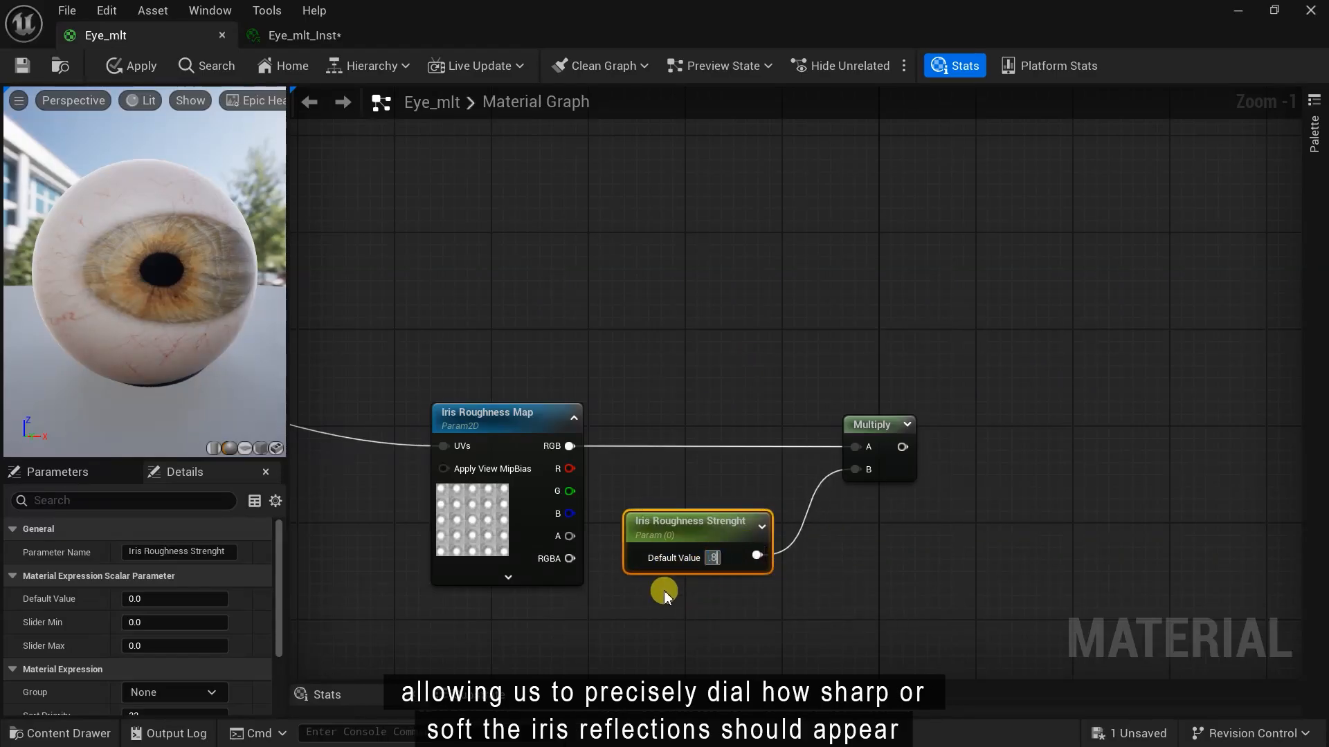
key("Return")
left_click(142, 645)
type("1")
left_click(671, 641)
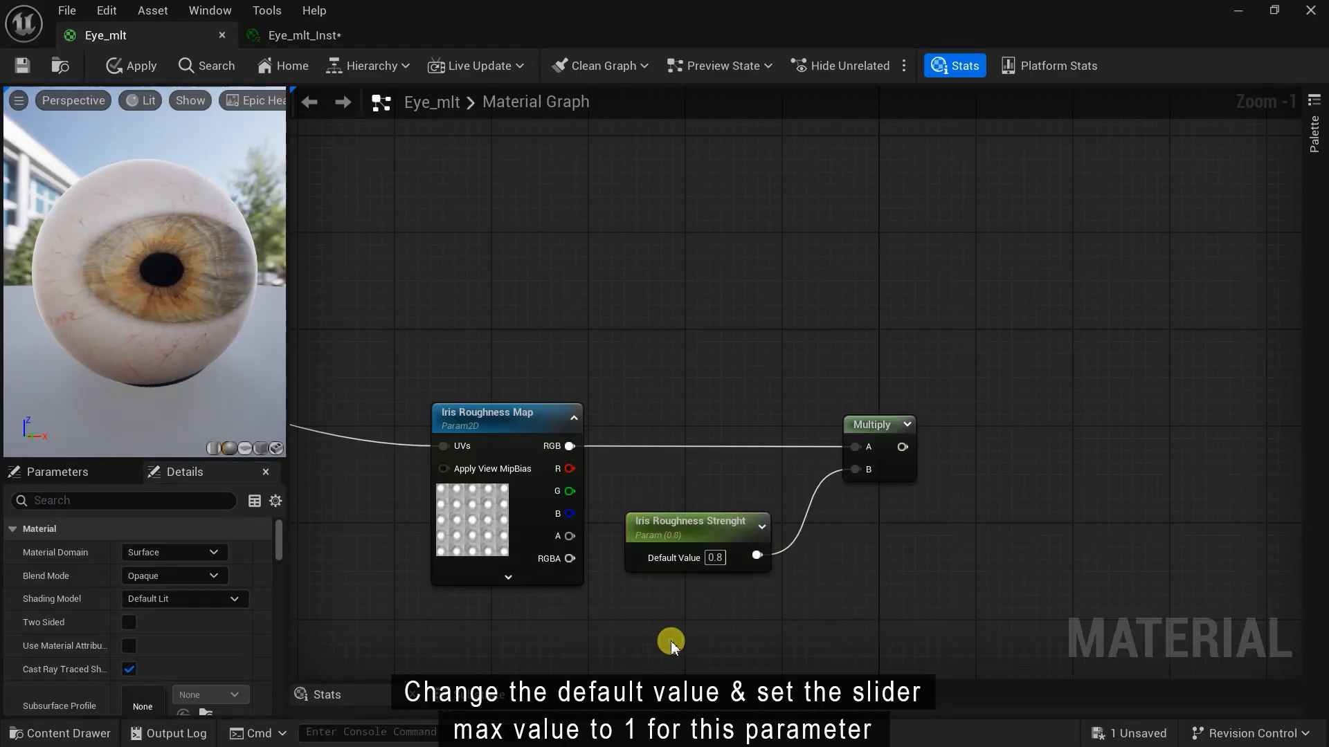
Add a Lerp node and connect the iris roughness Multiply output to its B input
right_click_drag(778, 615, 625, 635)
right_click(902, 279)
type("lerp")
left_click(936, 337)
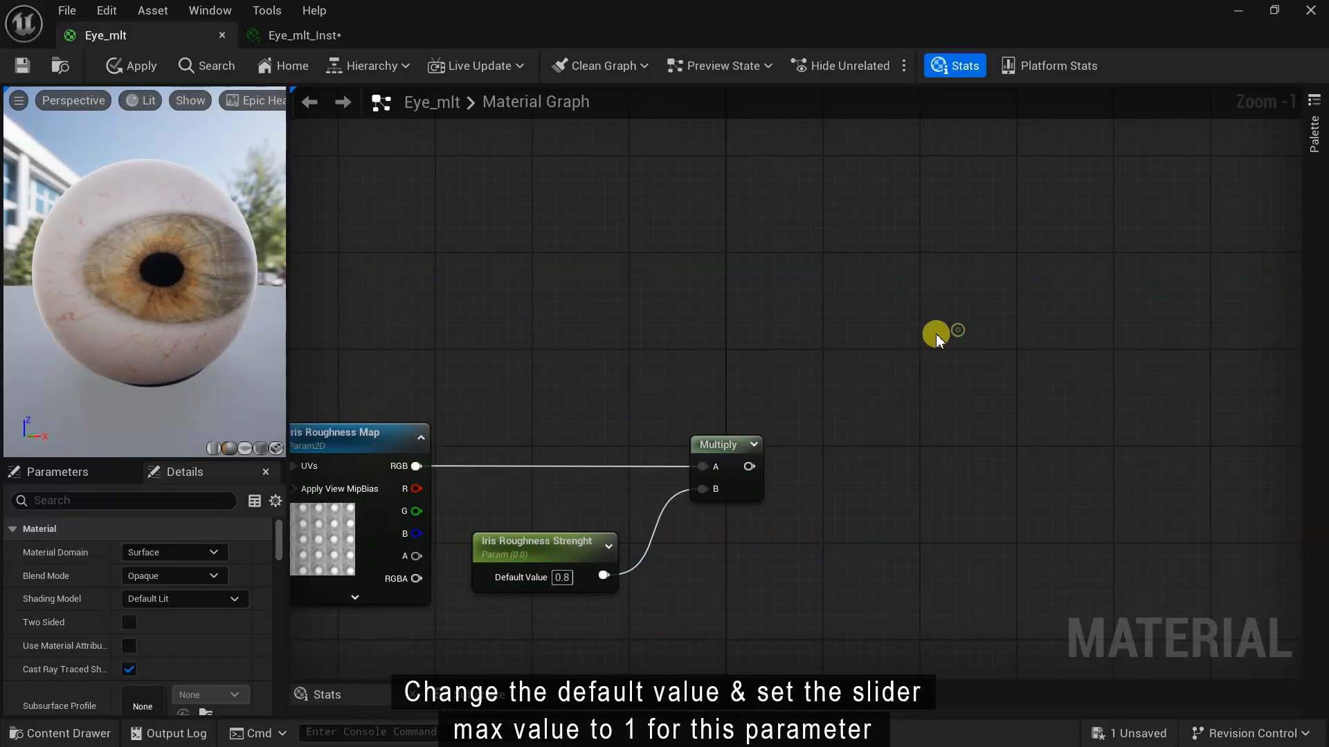
left_click_drag(750, 467, 917, 337)
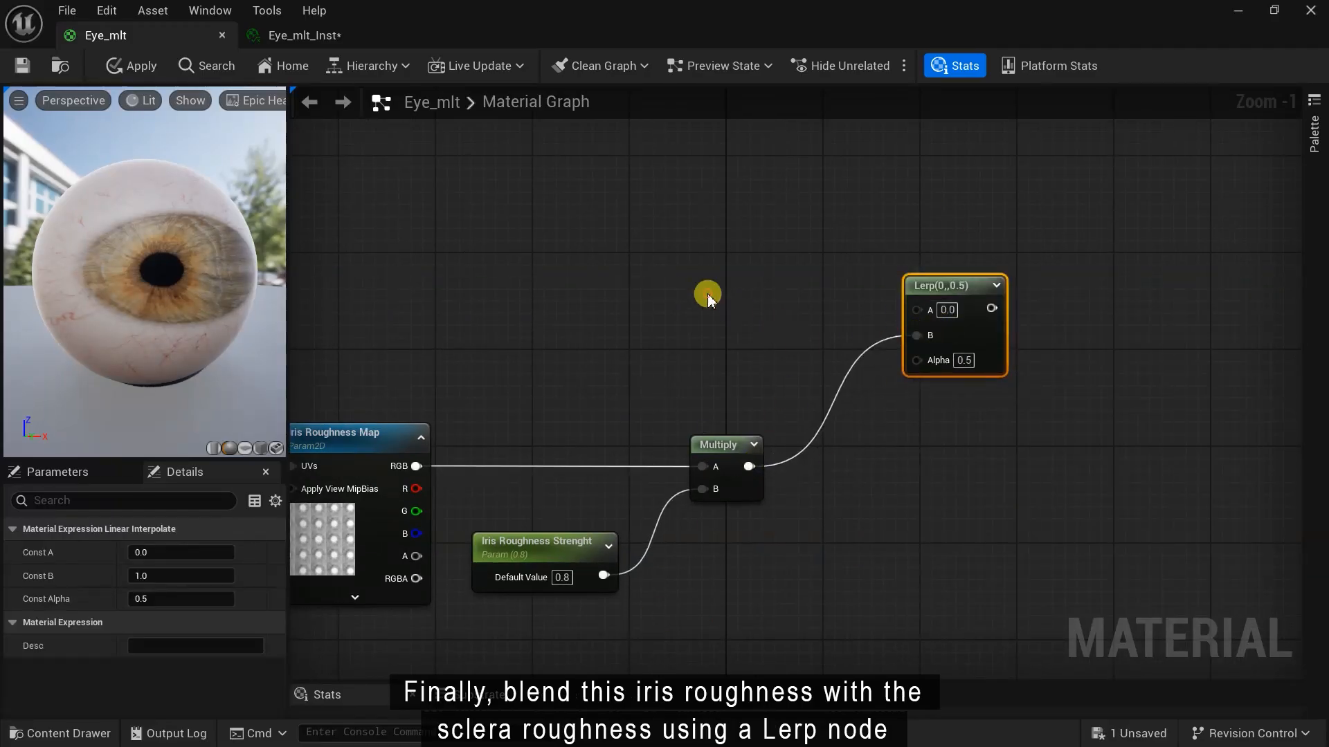
Add a scalar parameter named Sclera Roughness with default 0.6 and slider max 1, connected to the Lerp's A input
right_click(709, 294)
key("Escape")
type("Sclera Roughness")
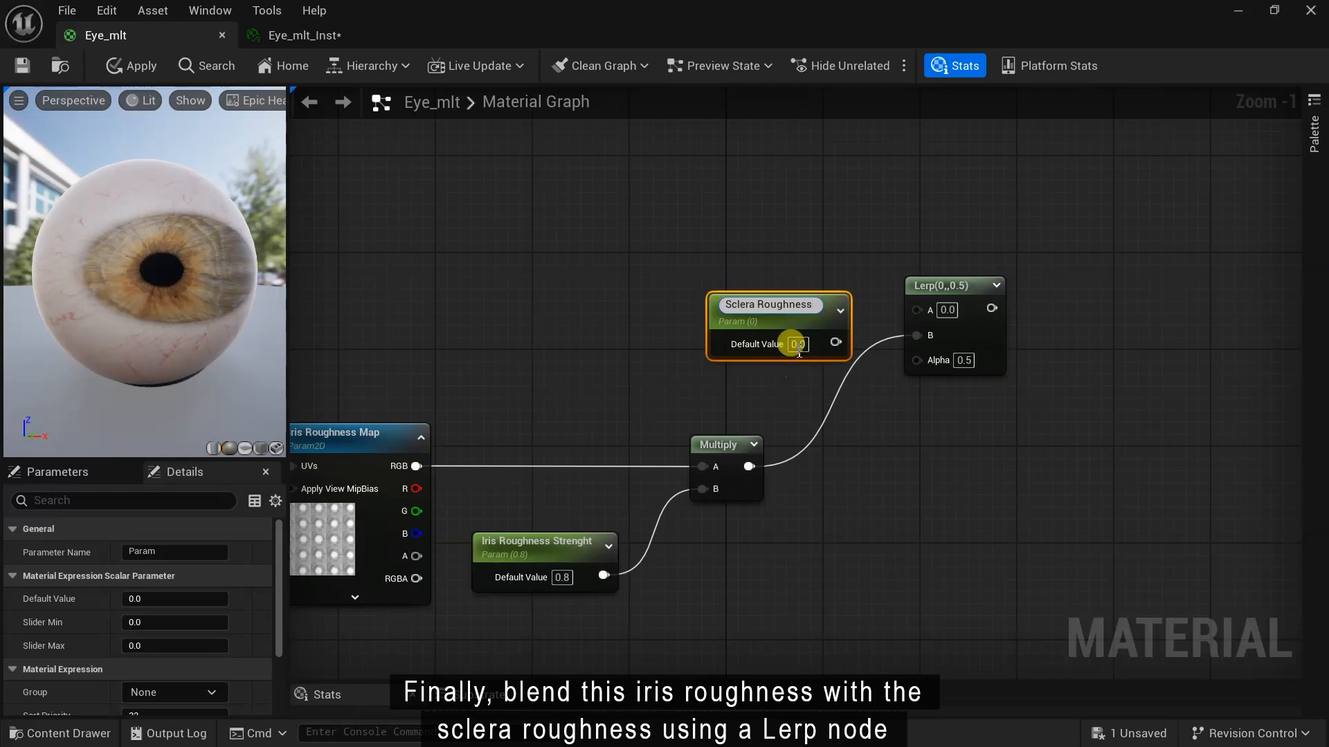
left_click(798, 344)
type("0.6")
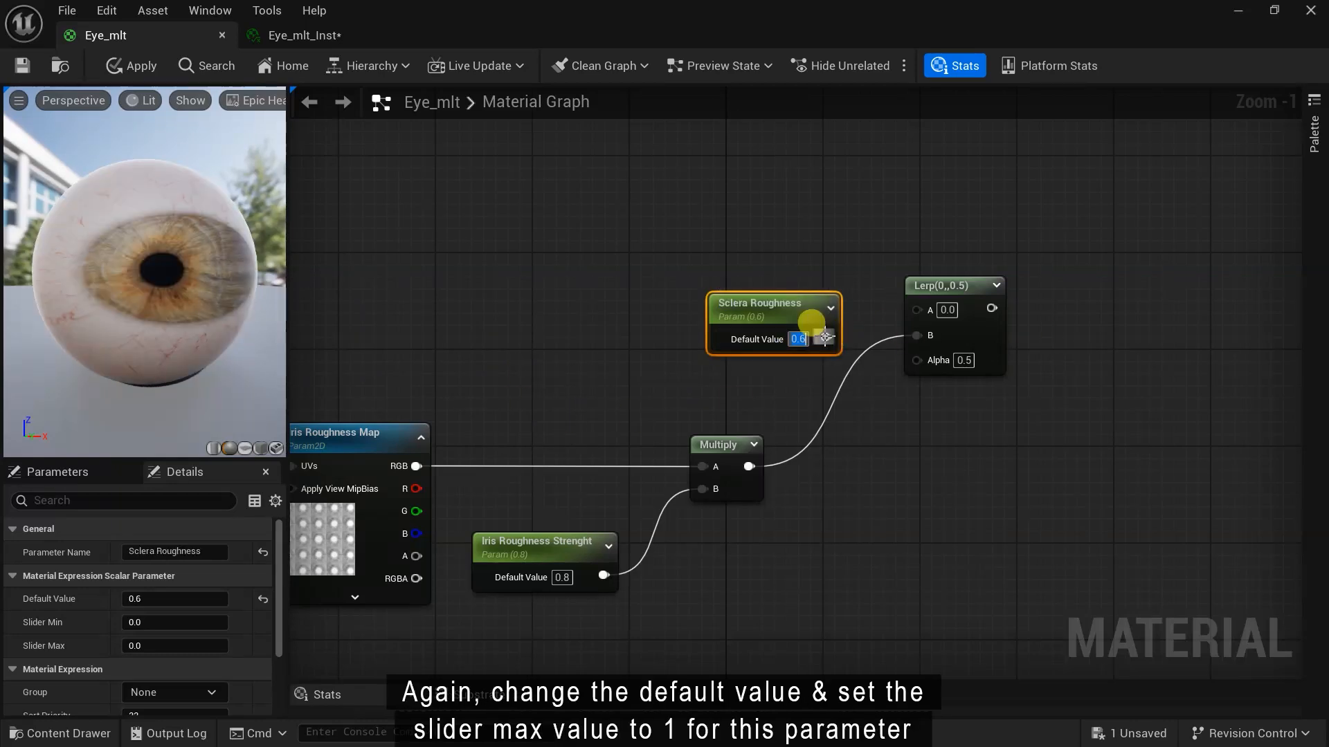
key("Return")
left_click(154, 645)
type("1")
left_click_drag(766, 305, 917, 308)
Connect the iris mask line to the roughness Lerp's Alpha input and tidy the wire with a reroute point
scroll(676, 400, "down", 4)
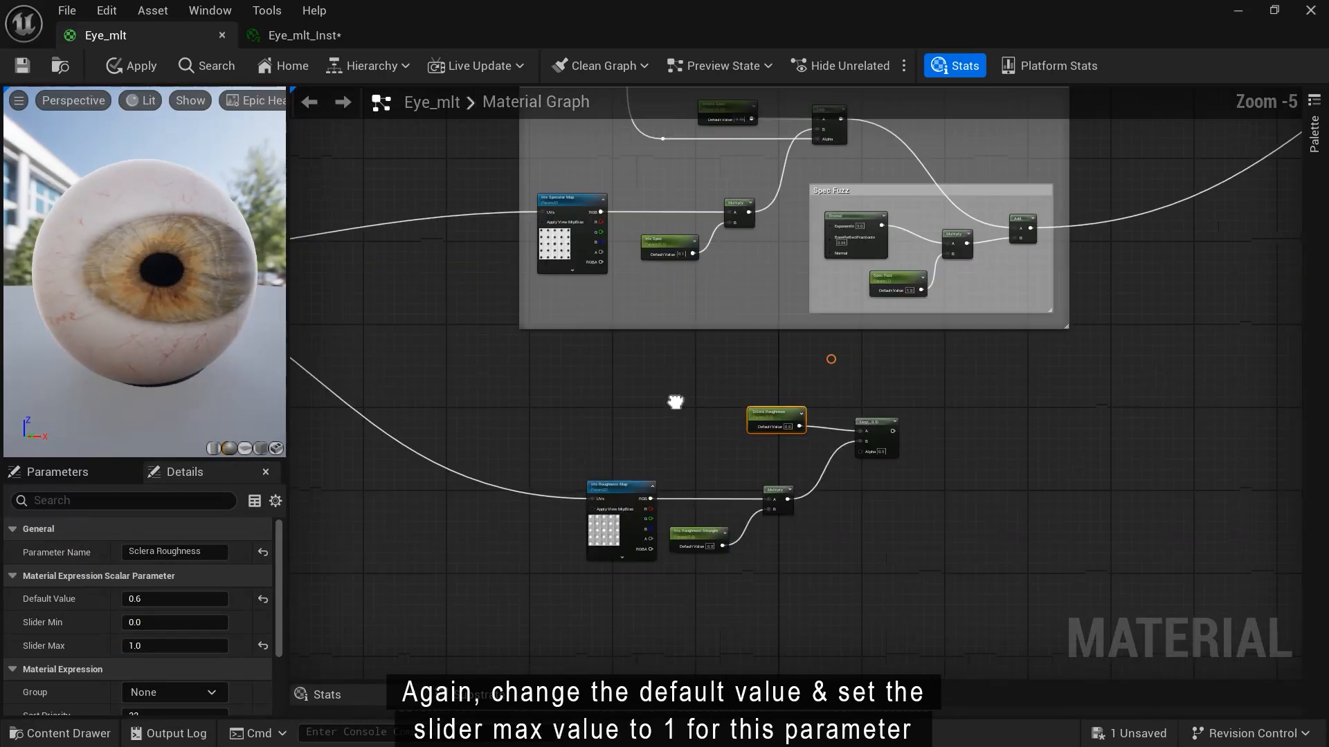
left_click_drag(484, 148, 751, 627)
double_click(635, 541)
left_click_drag(635, 541, 574, 634)
scroll(593, 608, "up", 1)
Wrap all the roughness nodes and their reroute point in a comment titled Roughness
right_click_drag(593, 609, 625, 406)
left_click_drag(336, 603, 973, 331)
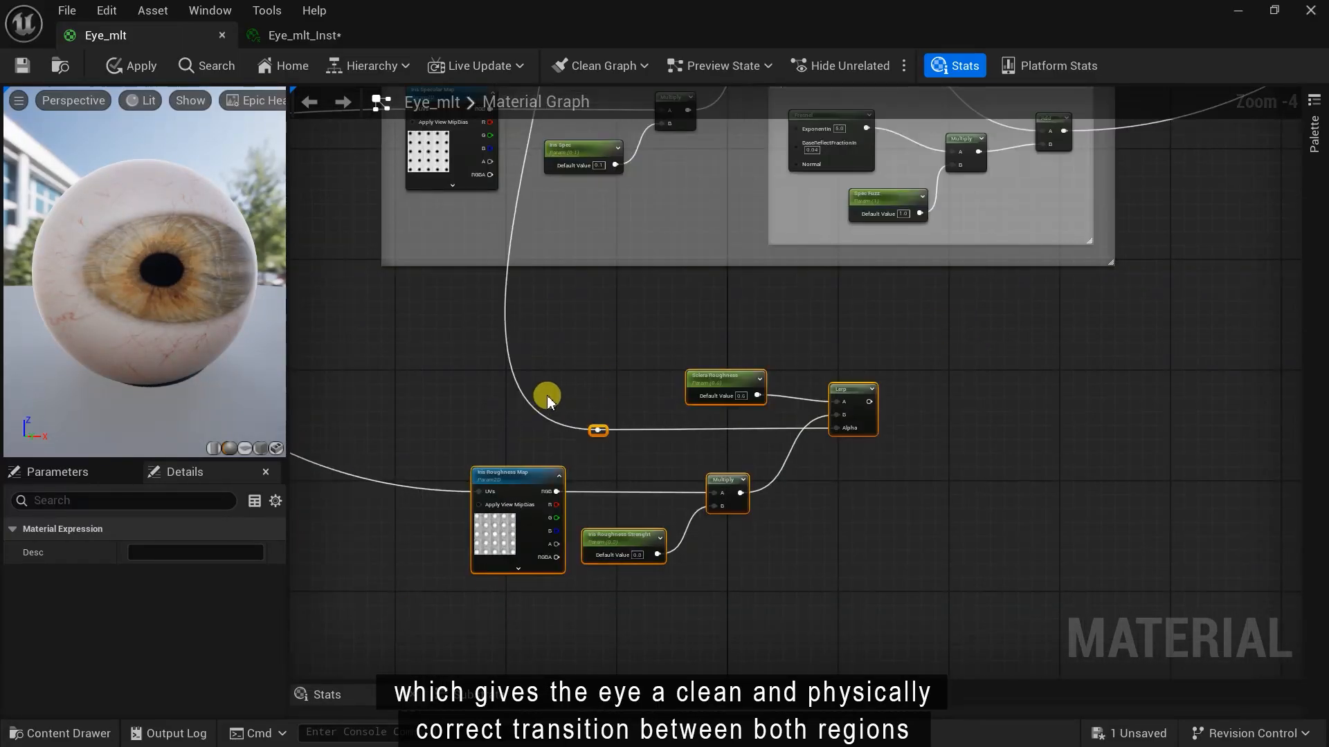
type("cRoughness")
left_click(806, 305)
Move the Eye_mlt node down and connect the roughness Lerp's output to its Roughness input
scroll(983, 547, "down", 2)
right_click_drag(996, 567, 378, 675)
scroll(870, 528, "down", 2)
left_click_drag(1032, 236, 1116, 485)
right_click_drag(622, 609, 762, 412)
left_click_drag(383, 522, 1230, 326)
scroll(1231, 326, "up", 3)
scroll(881, 406, "down", 4)
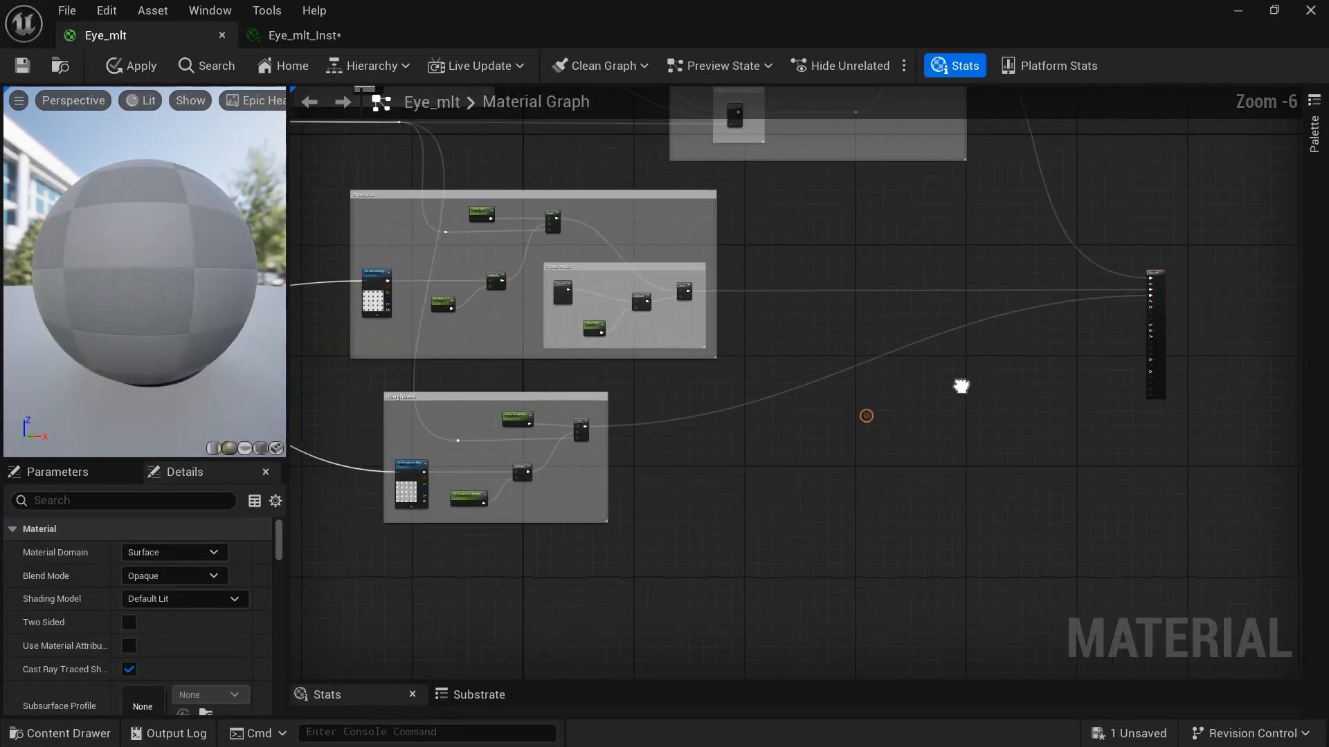
Change the Eye_mlt material's shading model to Clear Coat
right_click_drag(890, 421, 632, 445)
scroll(847, 378, "up", 3)
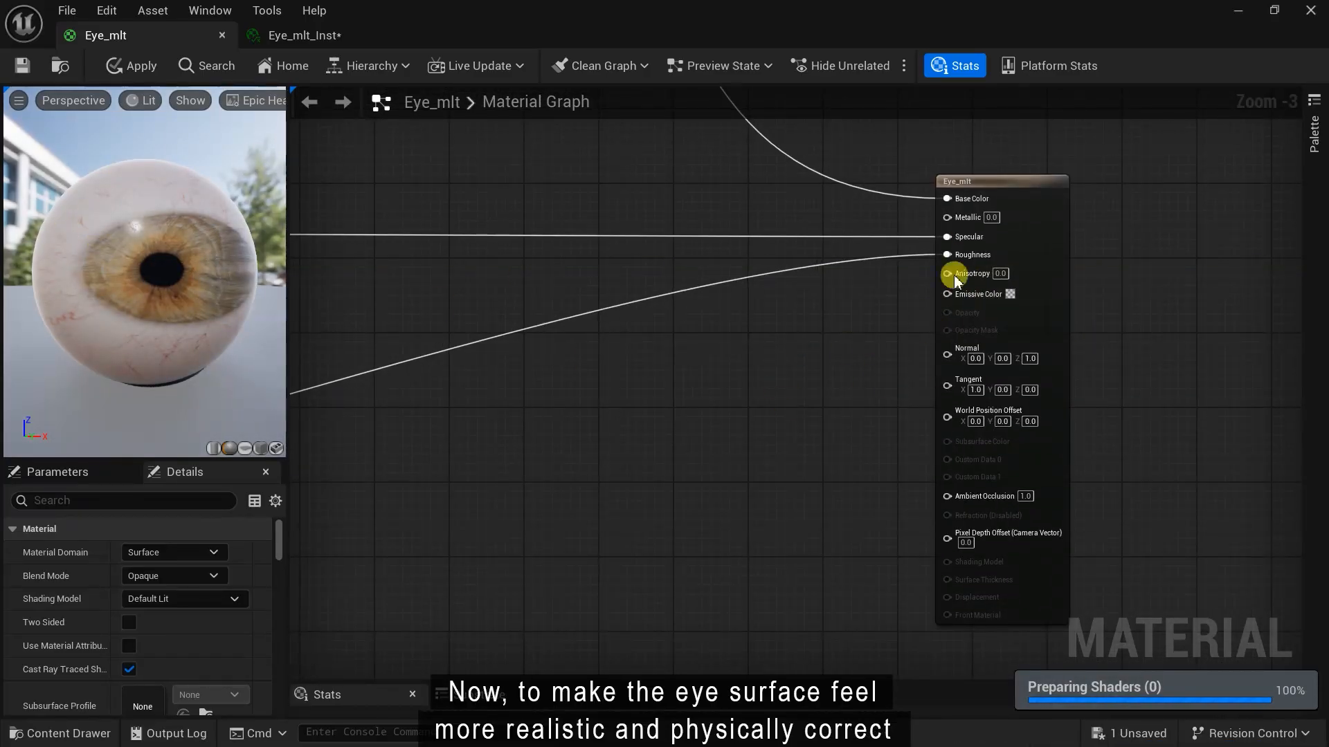
left_click(953, 178)
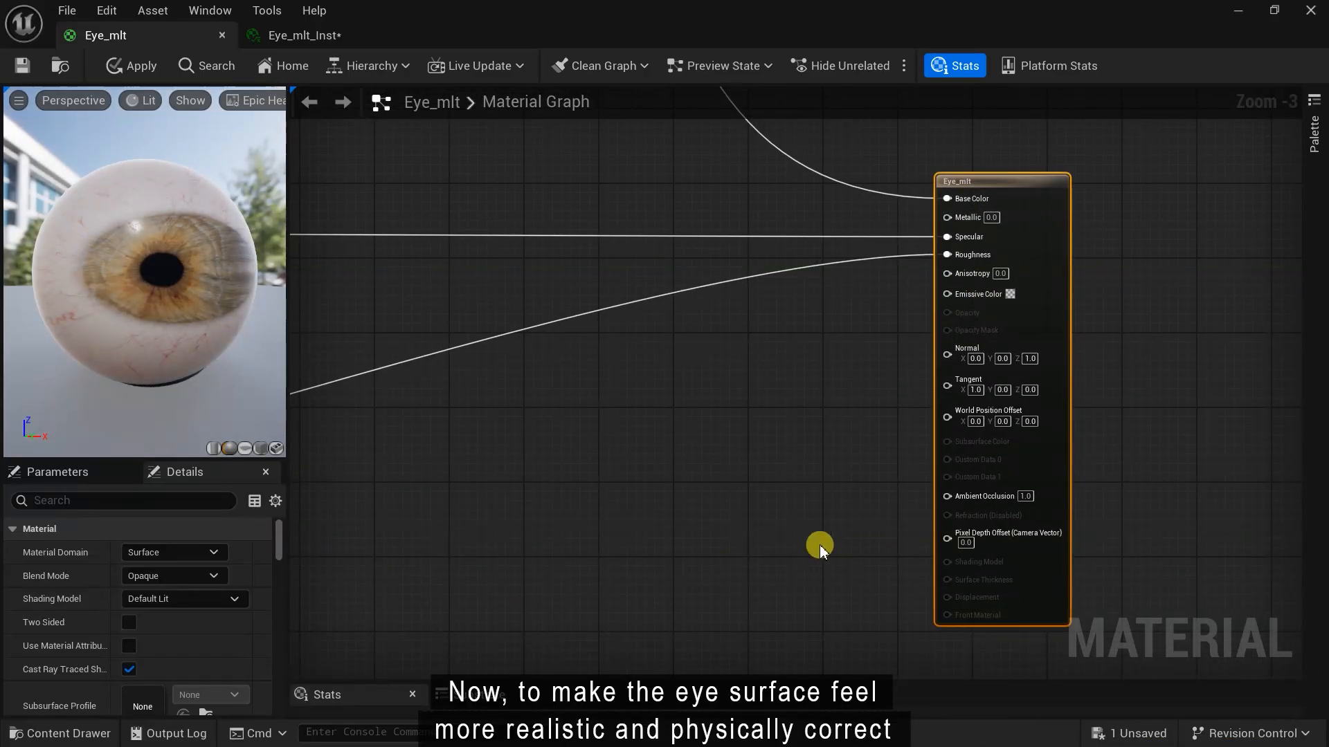
left_click(189, 600)
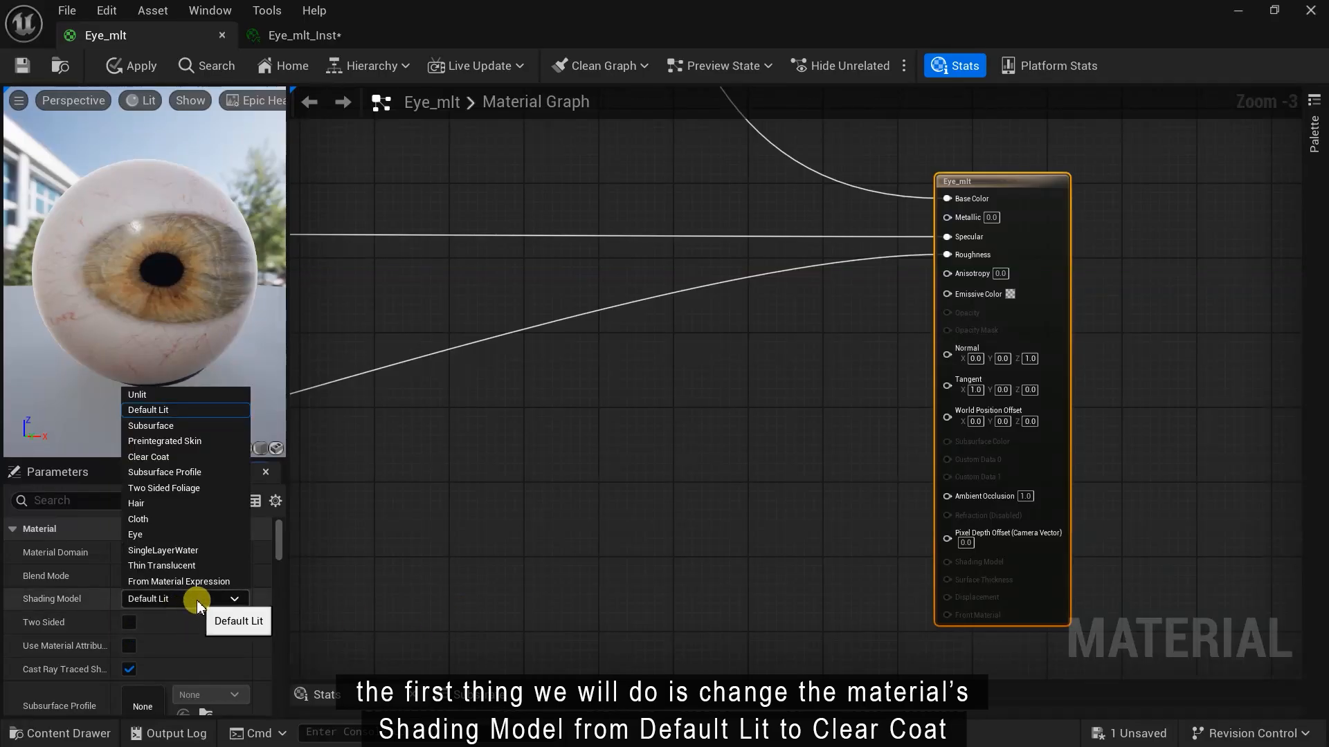
left_click(150, 459)
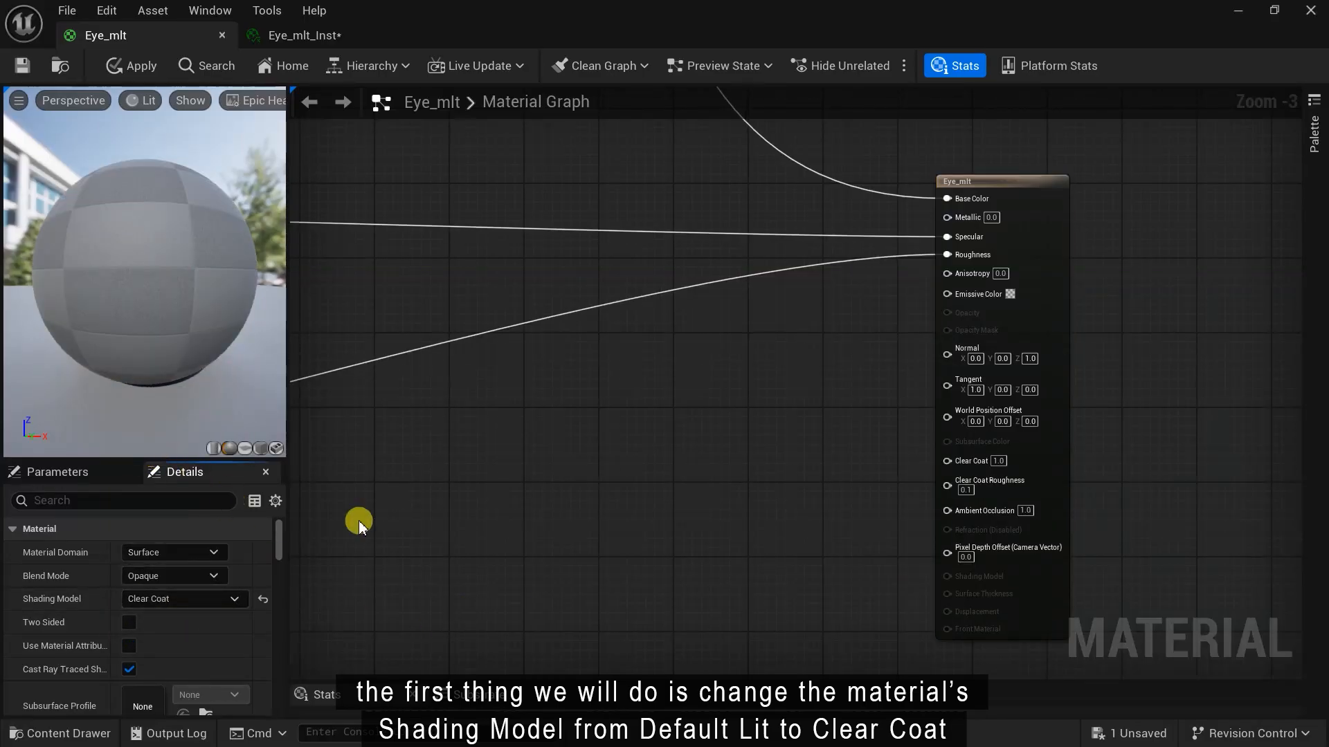
Promote the material node's Clear Coat and Clear Coat Roughness inputs to scalar parameters
scroll(852, 503, "up", 2)
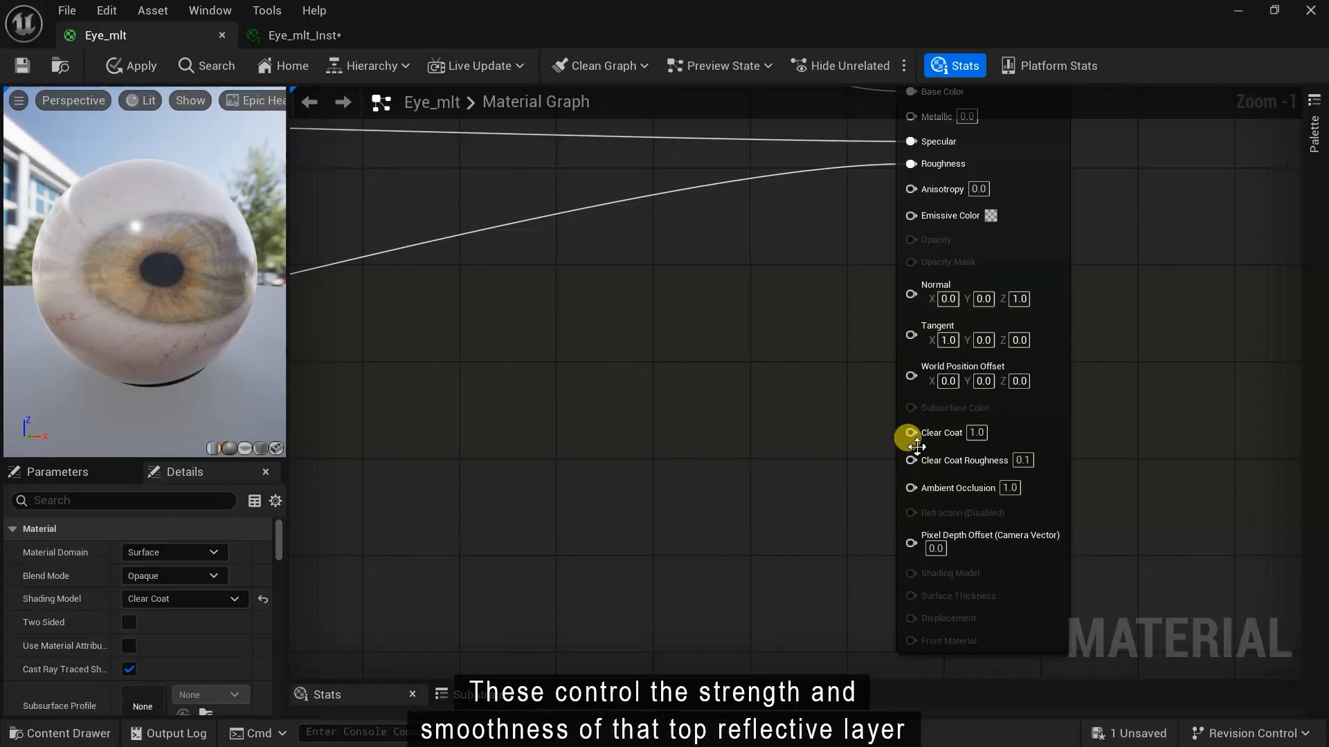
right_click(939, 436)
left_click(981, 494)
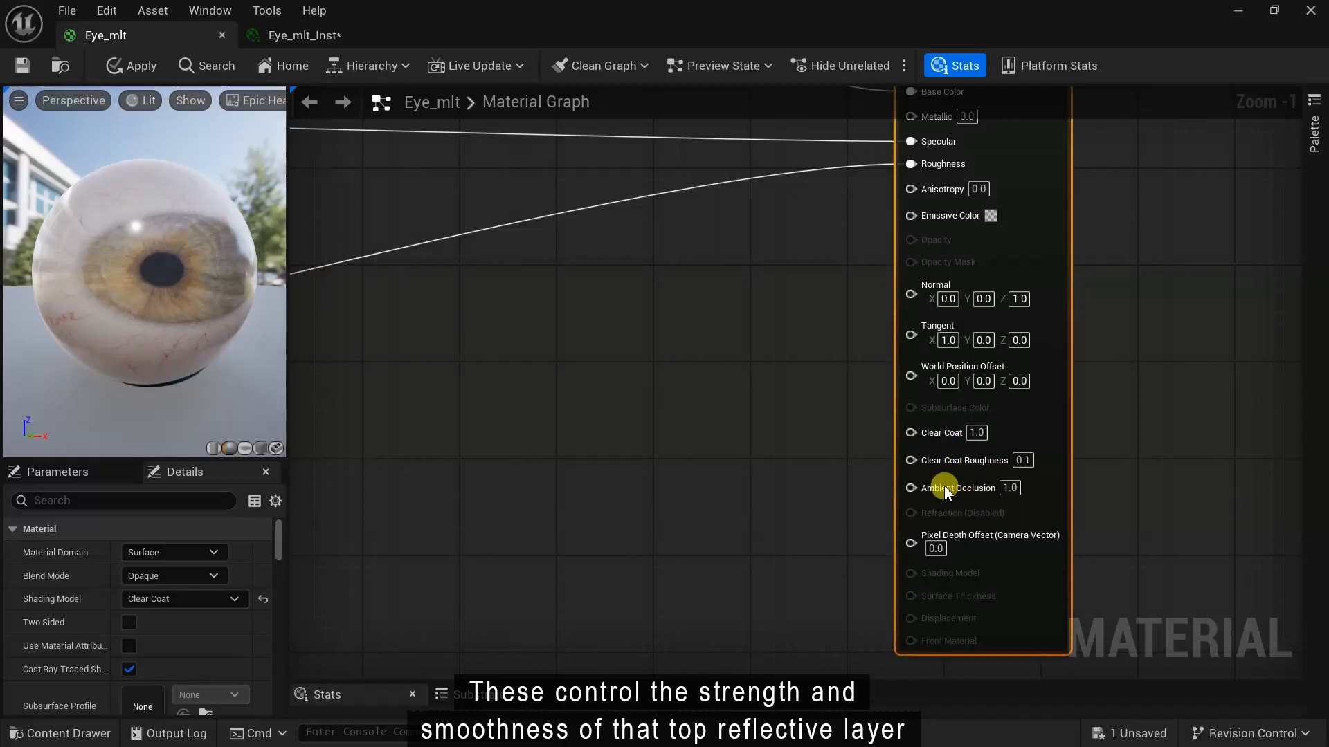
right_click(961, 456)
left_click(1011, 515)
right_click_drag(758, 418, 749, 528)
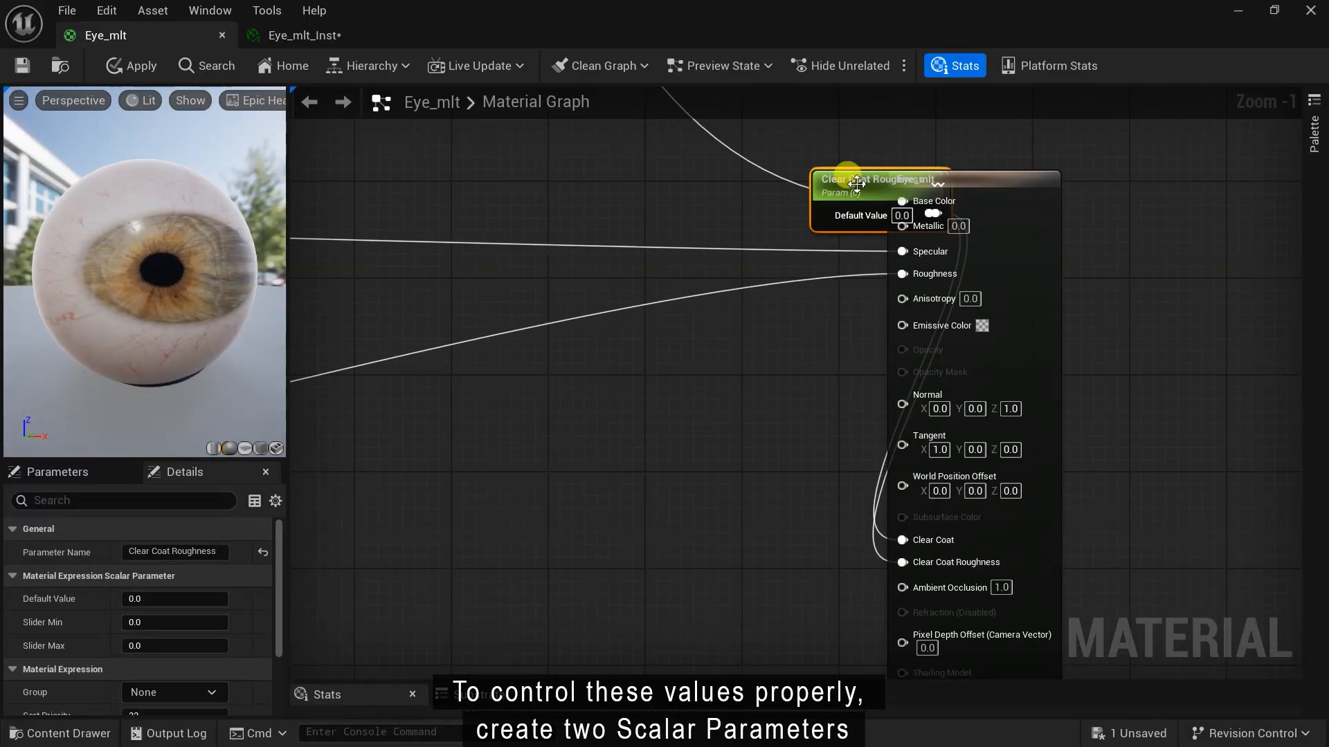
Stack the Clear Coat parameter above the Clear Coat Roughness parameter, in open space before the material node's clear coat inputs
left_click_drag(849, 177, 693, 501)
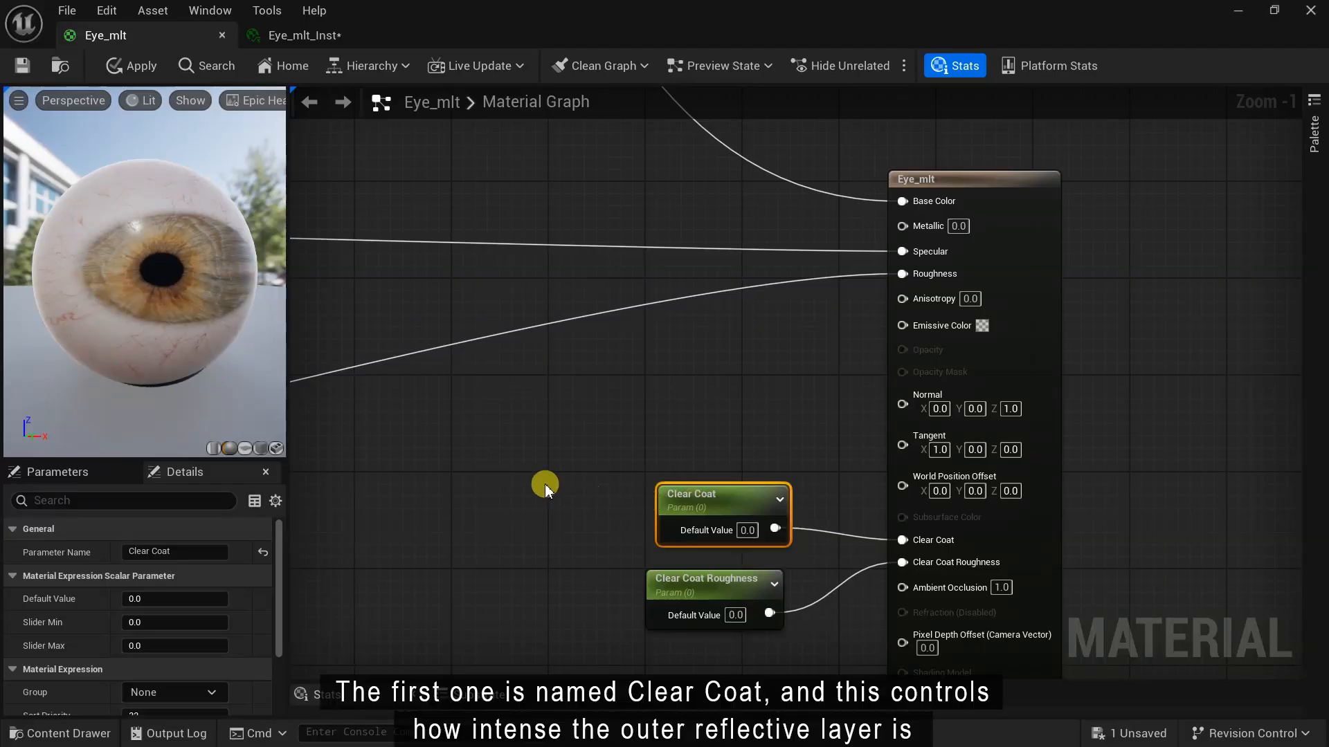
right_click_drag(542, 484, 602, 380)
left_click_drag(617, 351, 744, 492)
left_click_drag(771, 408, 517, 457)
right_click_drag(677, 400, 865, 330)
left_click_drag(736, 378, 771, 354)
Set the Clear Coat default to 0.5 and the Clear Coat Roughness default to 0.05, and save the material
scroll(819, 374, "up", 1)
left_click(766, 383)
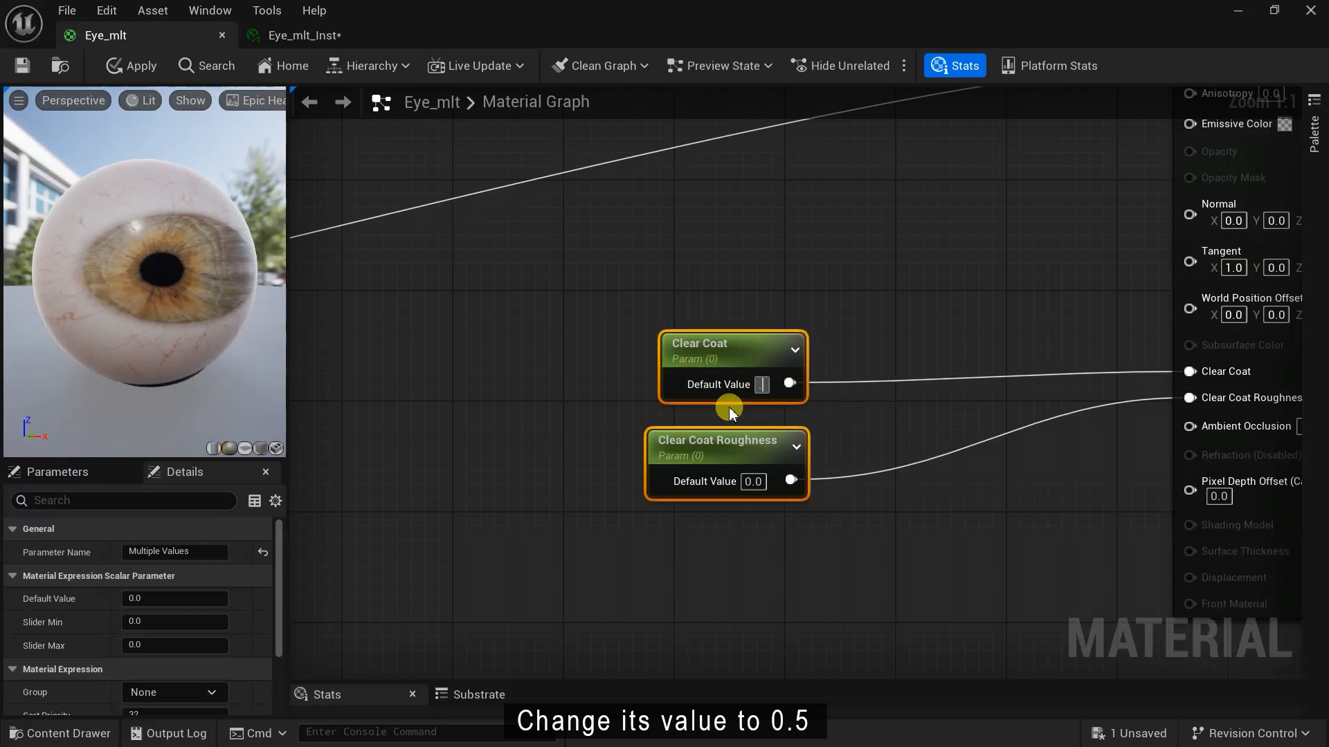
type("0.5")
left_click(753, 481)
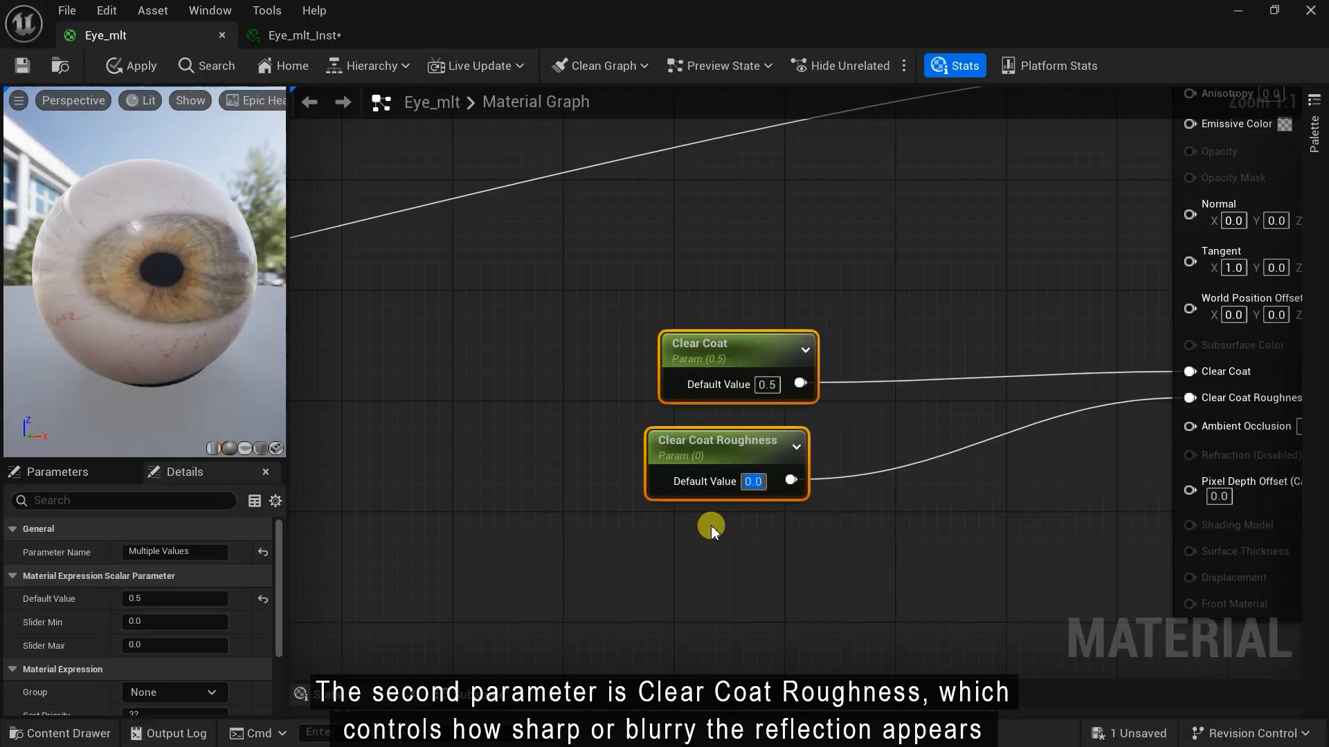
type(".0")
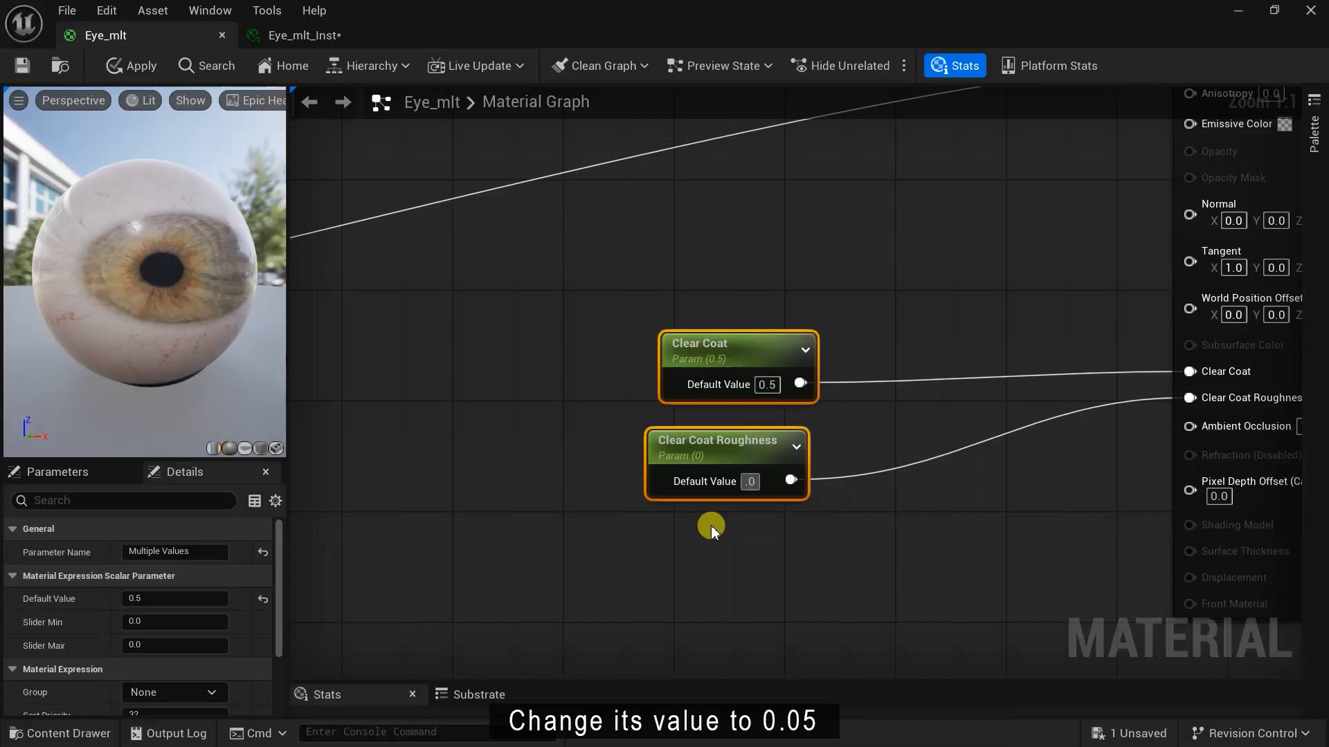
type("5")
key("Return")
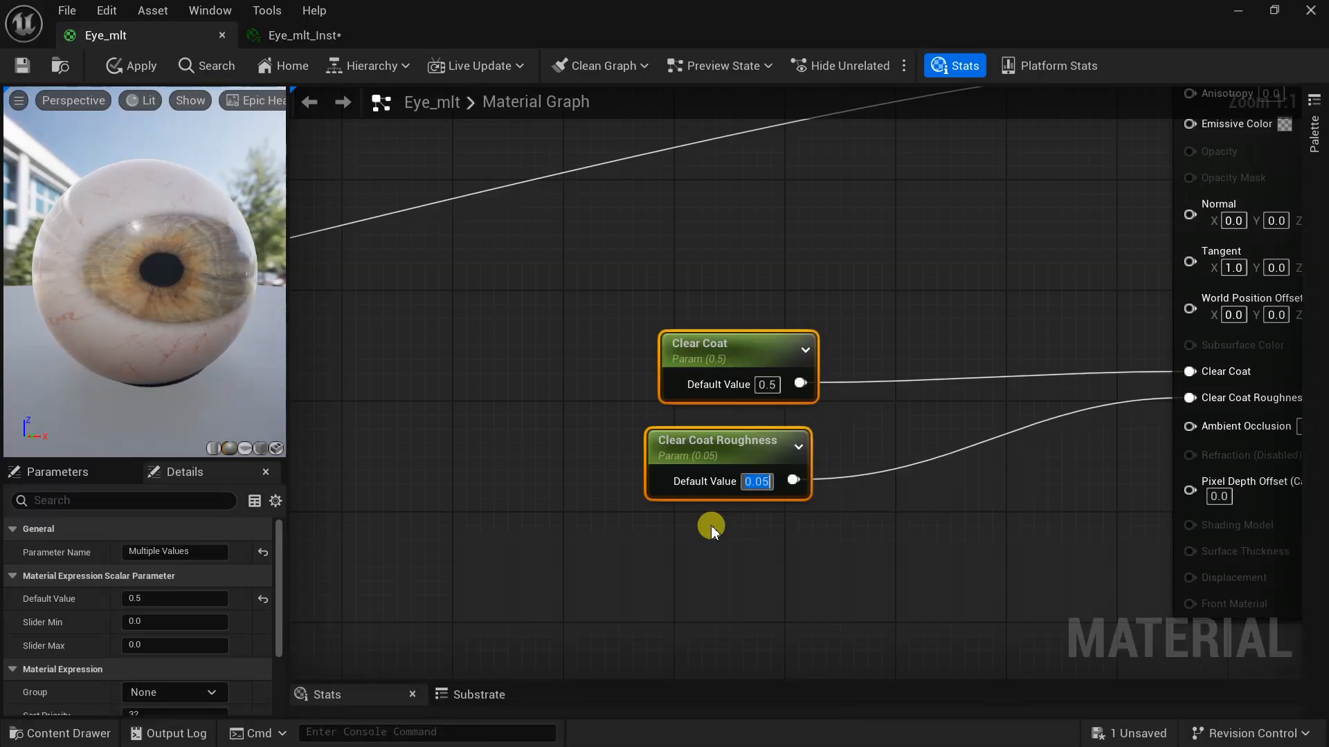
left_click(688, 548)
left_click(22, 66)
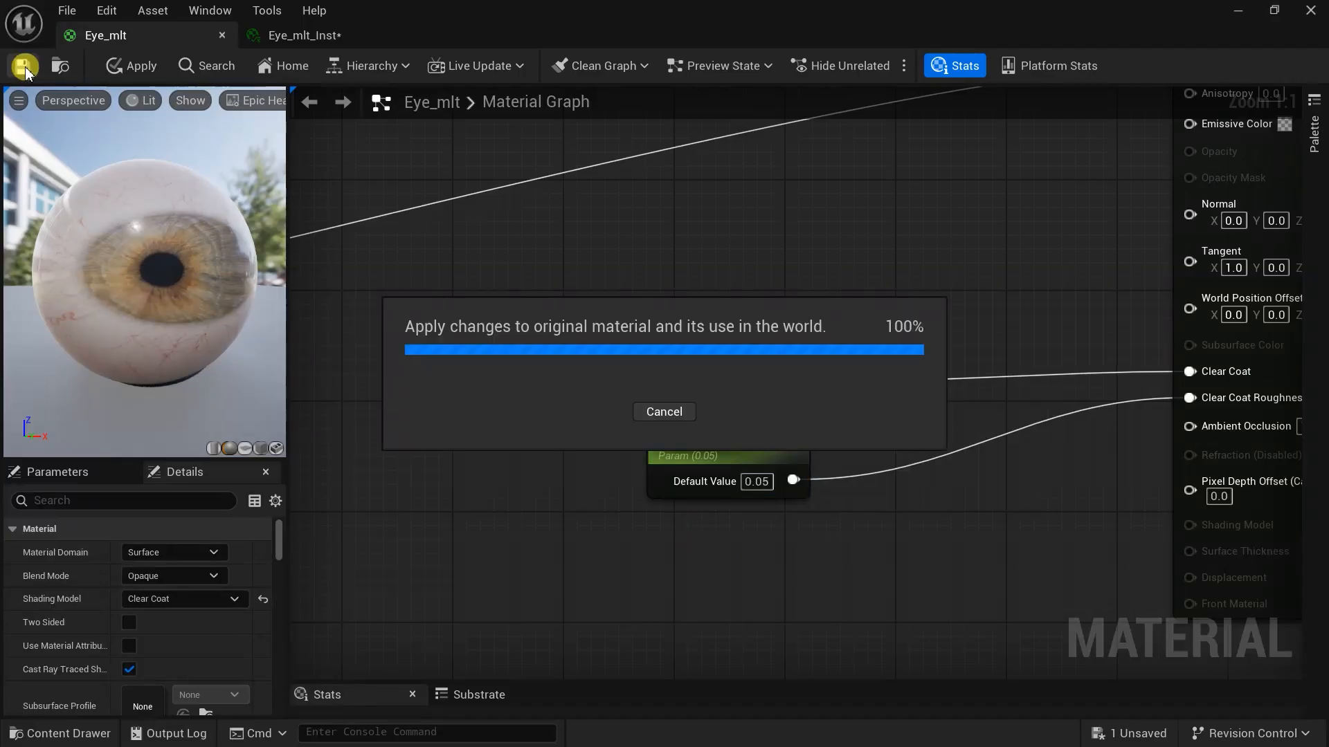
Wrap the two clear coat parameters in a comment titled Clear Coat Roughness
scroll(1151, 469, "down", 5)
scroll(884, 261, "up", 3)
left_click_drag(694, 256, 981, 483)
type("c")
type("Clear Co")
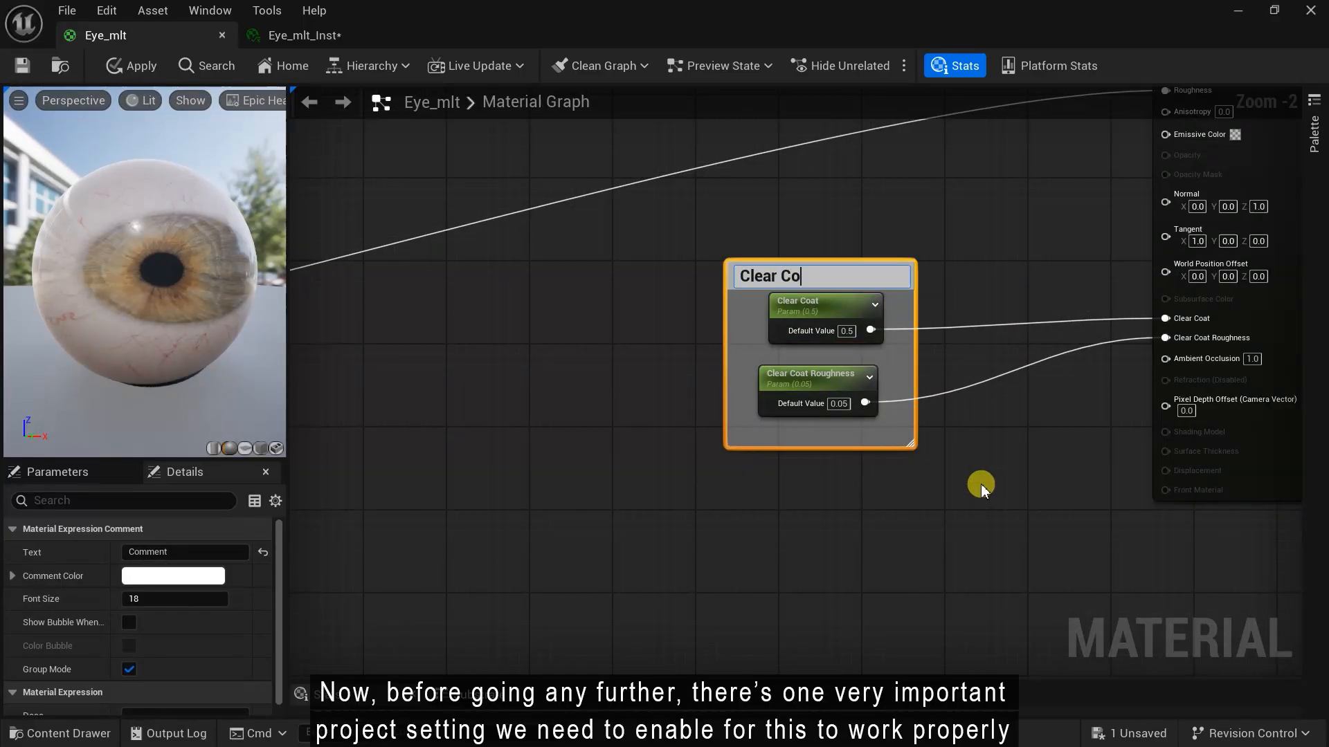
type("at Roughness")
left_click(870, 231)
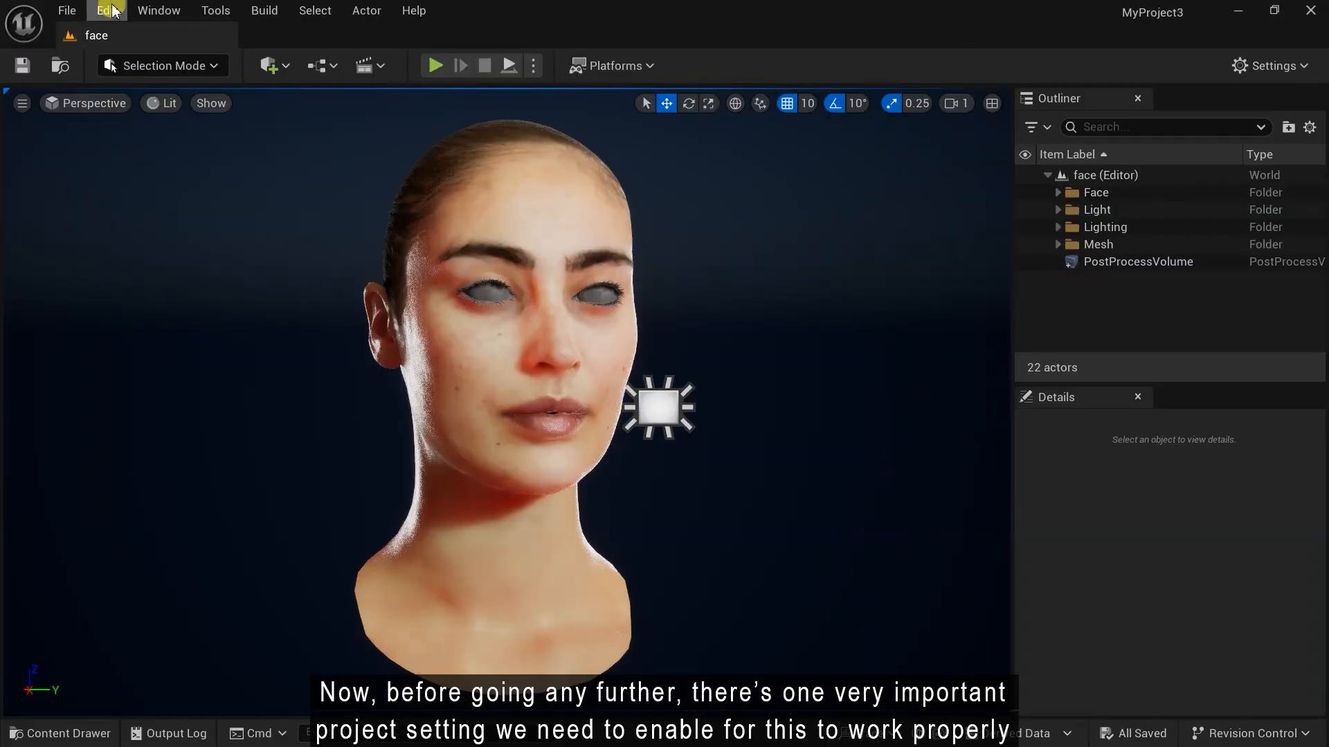
Find the clear coat options in the project settings, enable Clear Coat Enable Second Normal, and restart the editor
left_click(110, 10)
left_click(180, 288)
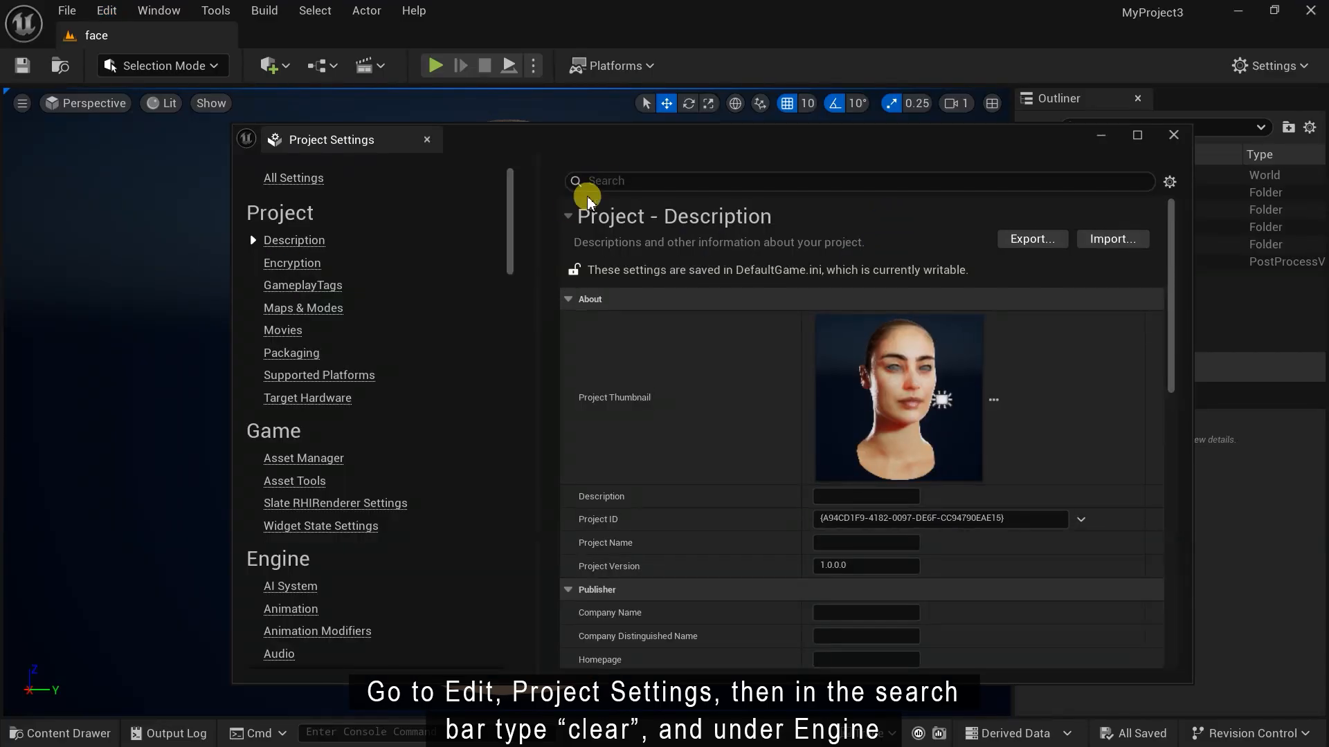
left_click(600, 181)
type("clear")
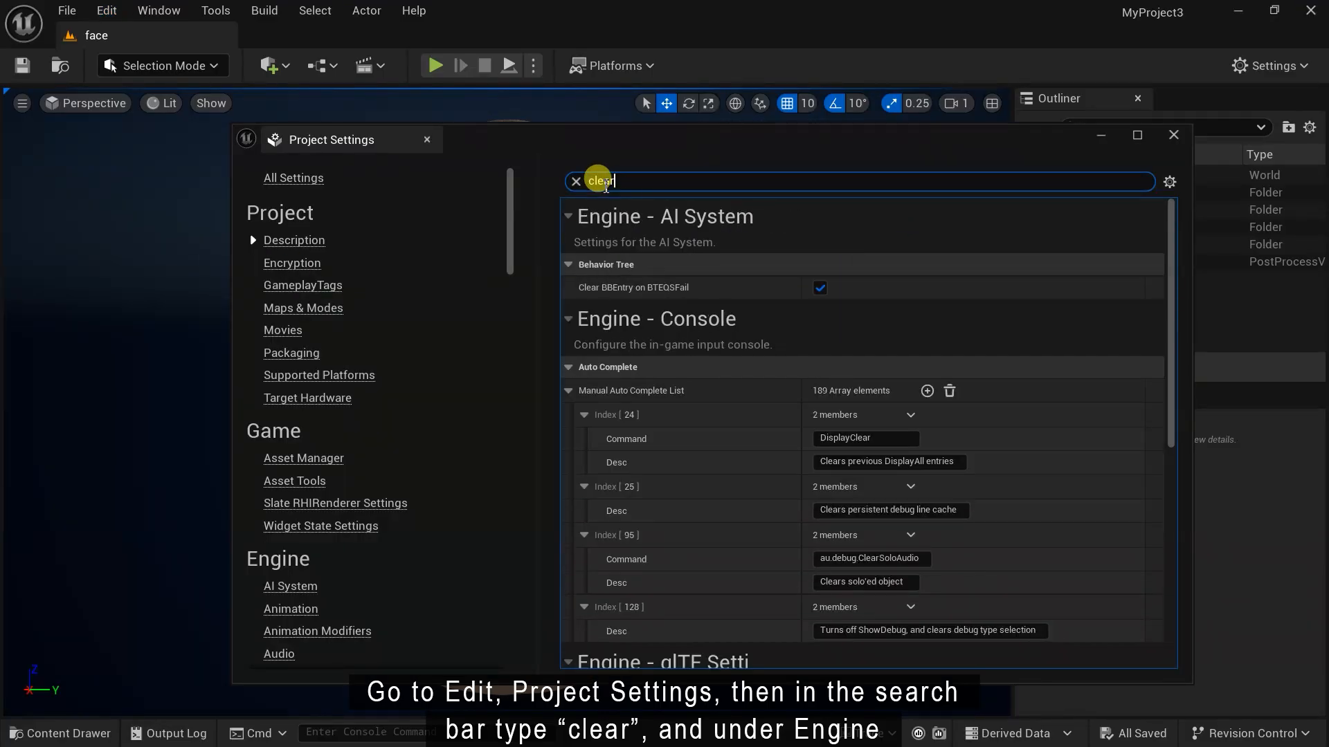
left_click_drag(1172, 325, 839, 513)
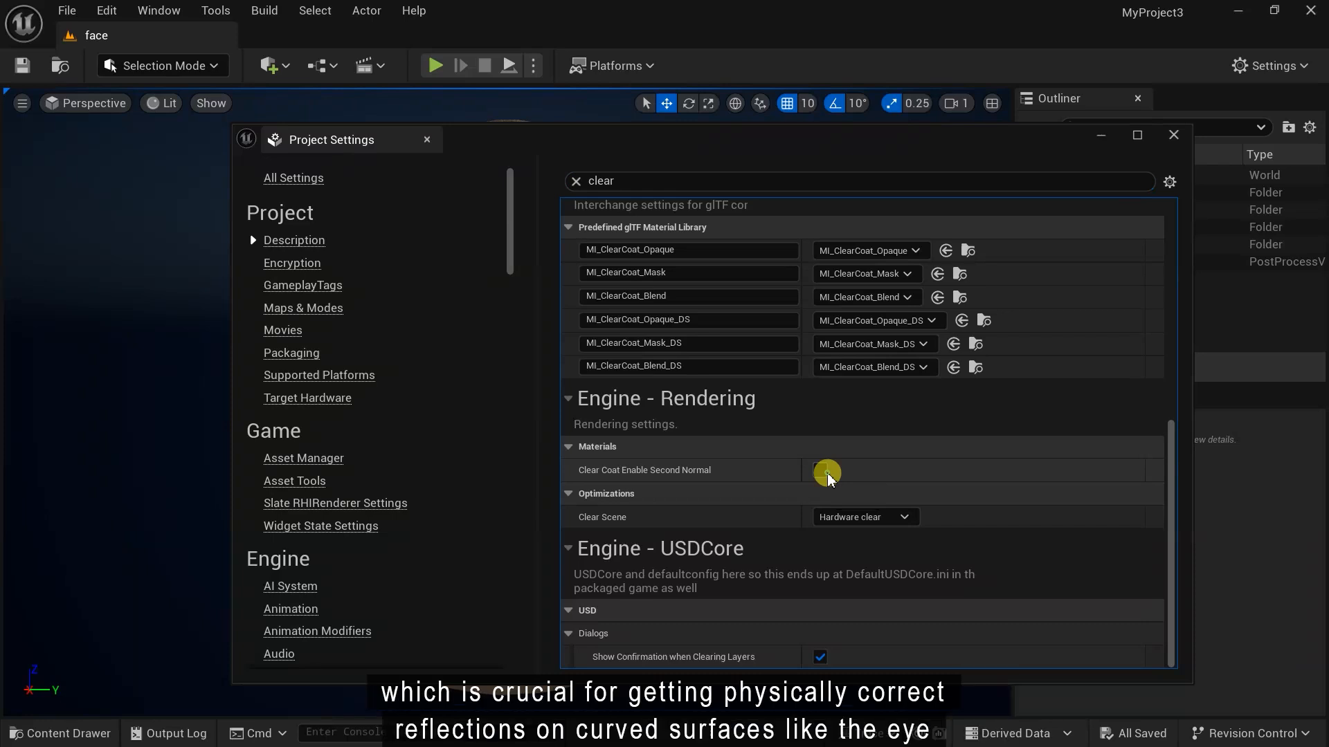
left_click(826, 473)
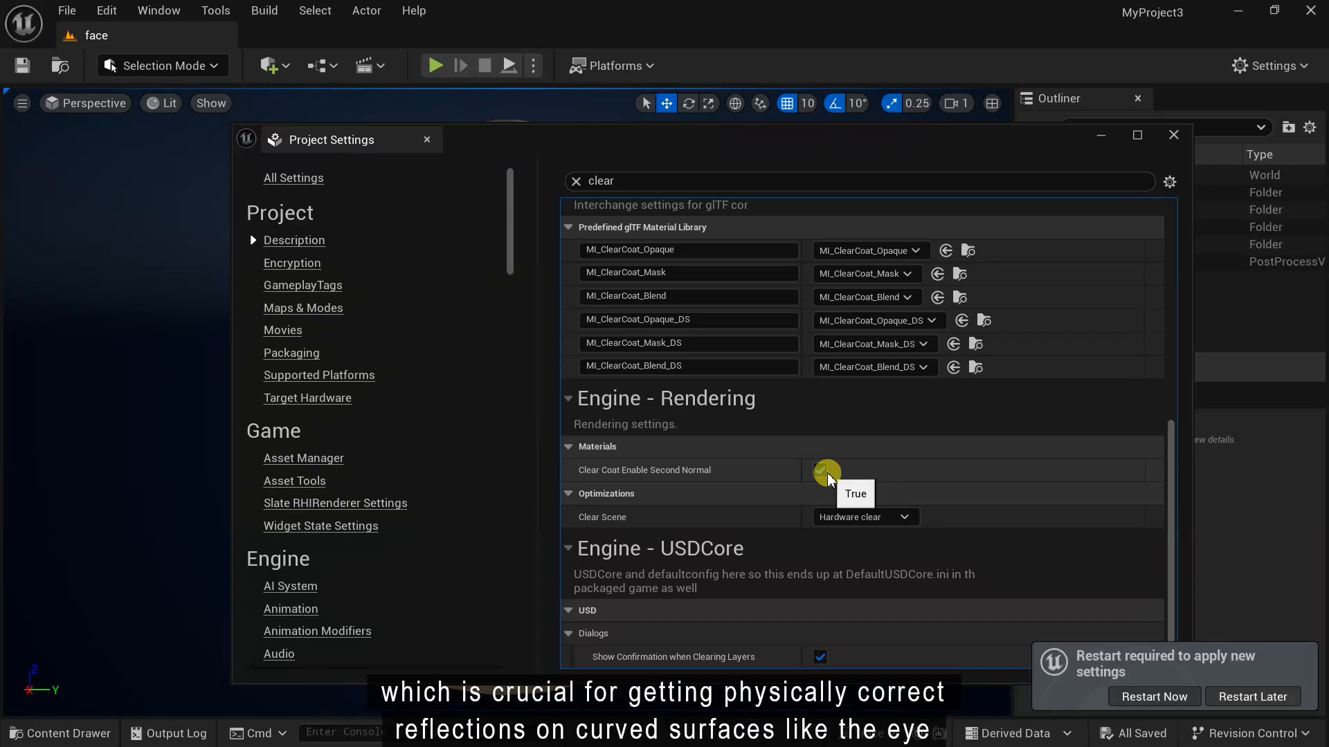
left_click(1163, 696)
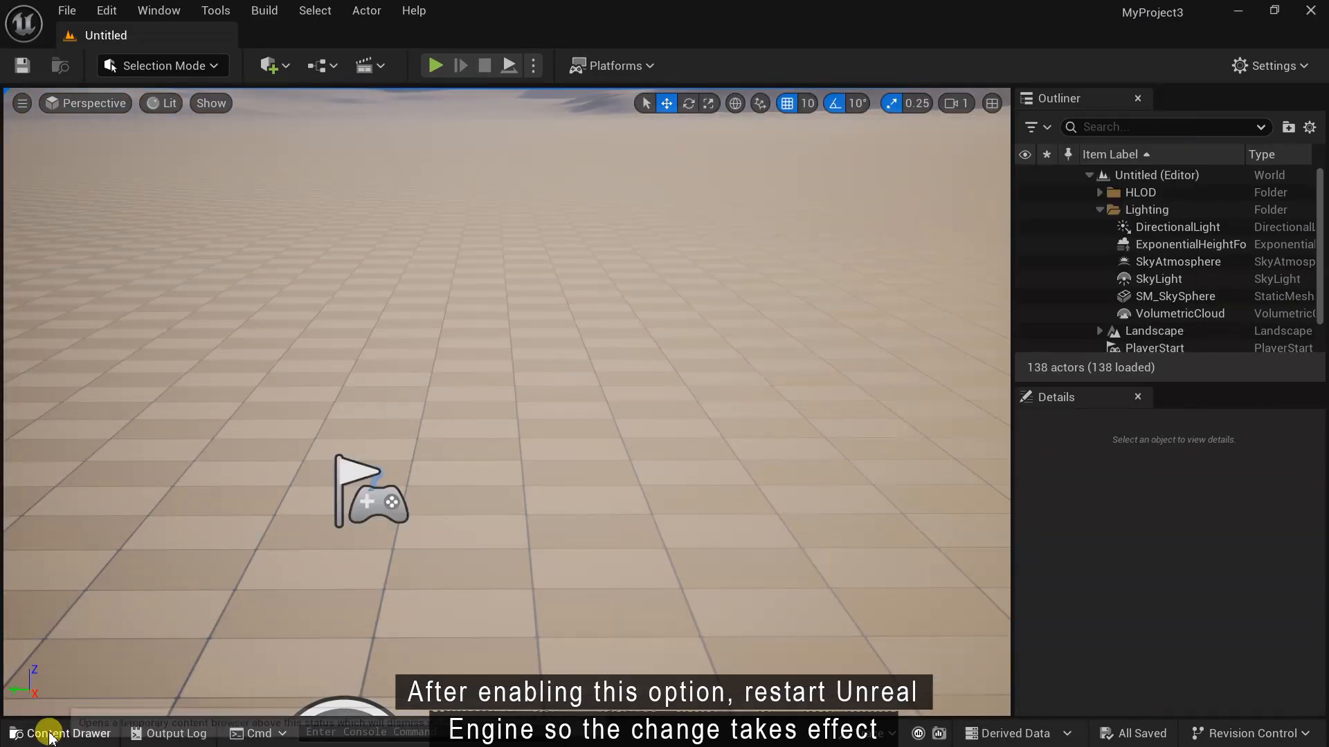
Open the face level from the project's Level folder
left_click(42, 732)
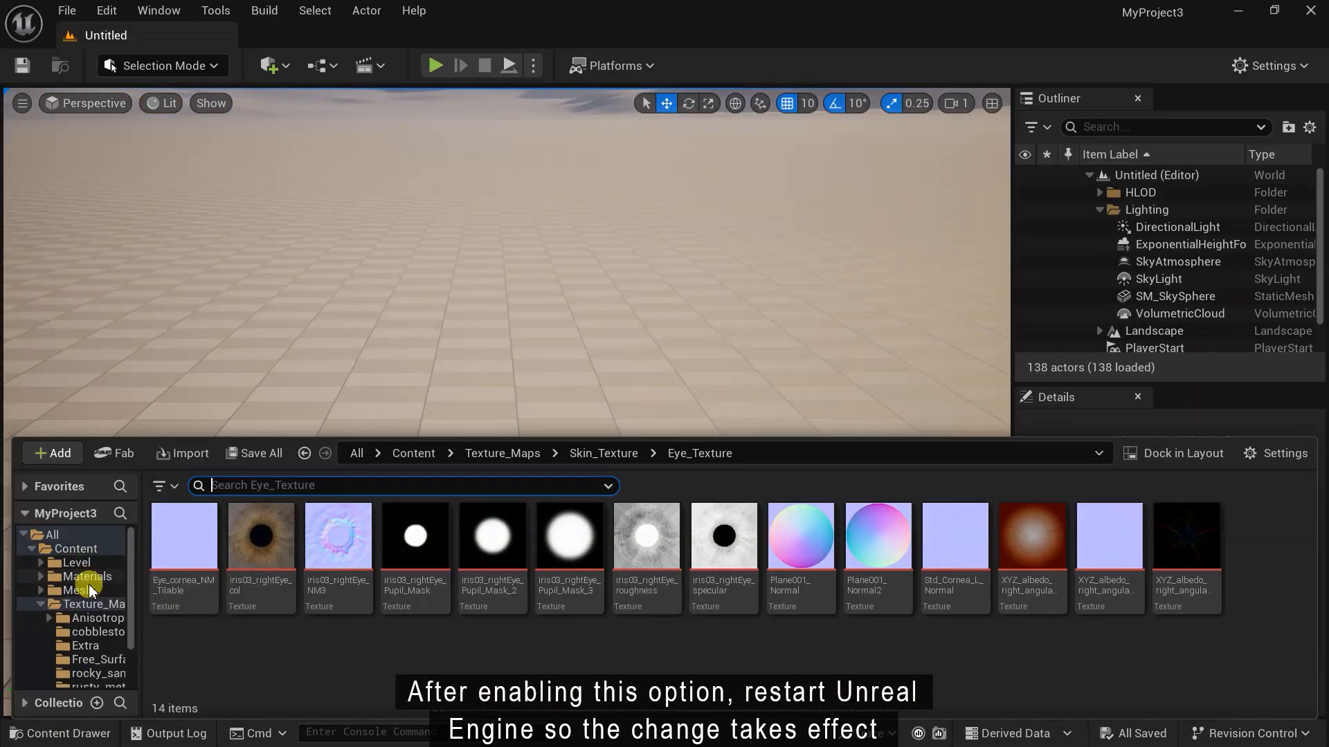
left_click(76, 562)
double_click(335, 543)
Open the Eye_mlt material and its instance Eye_mlt_Inst from the Materials/Skin folder
left_click(40, 575)
left_click(83, 631)
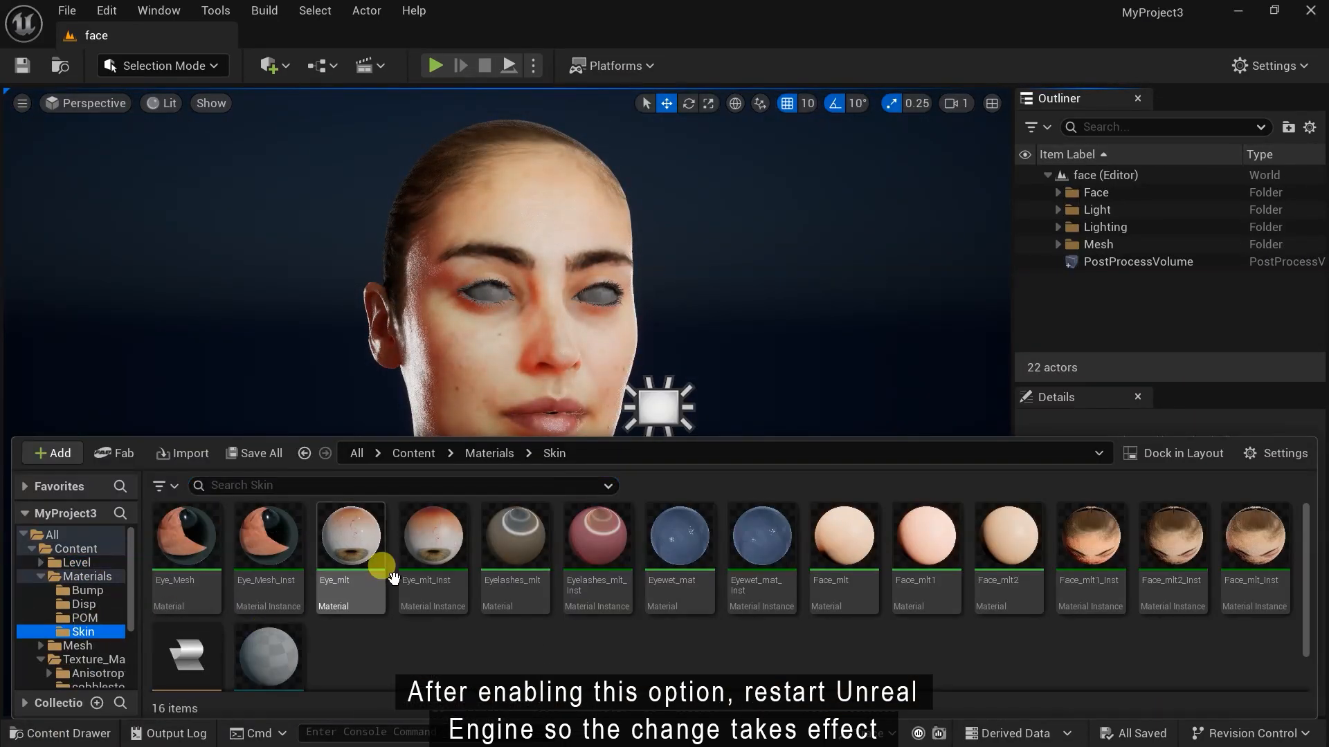
double_click(351, 547)
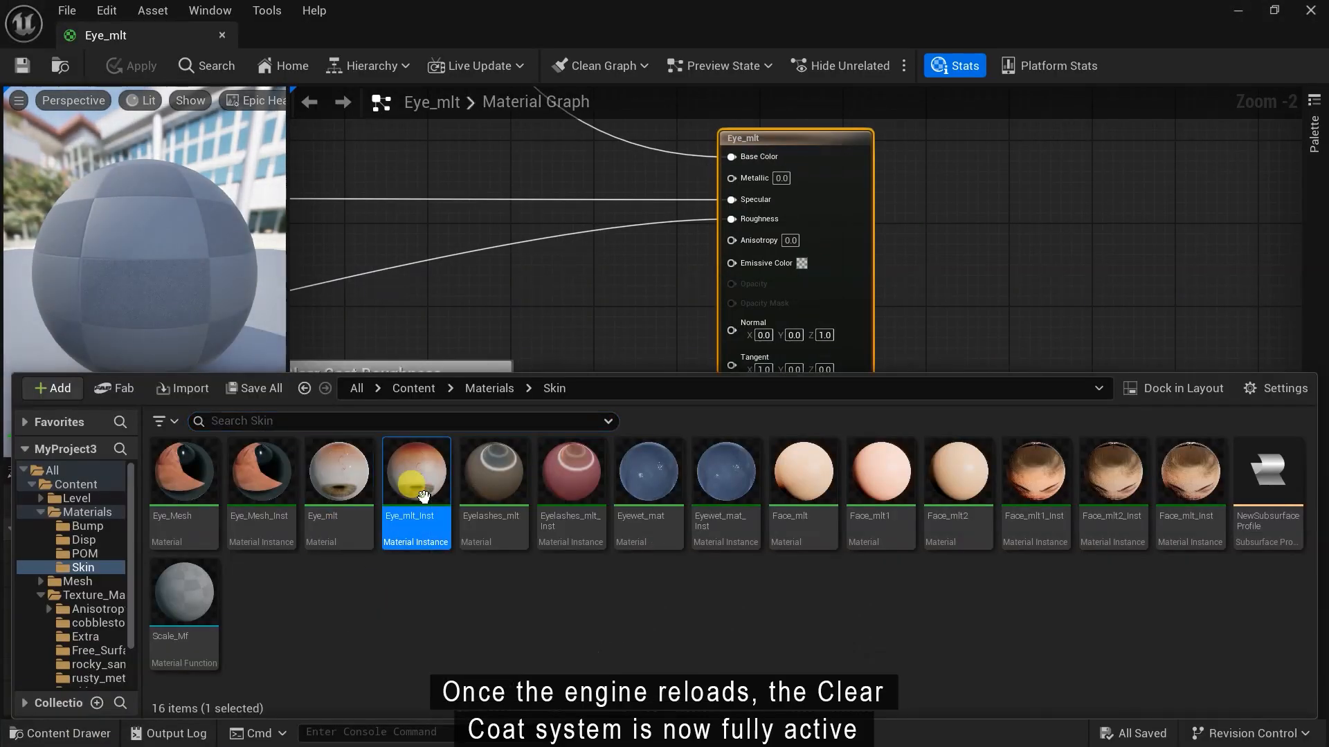
double_click(416, 475)
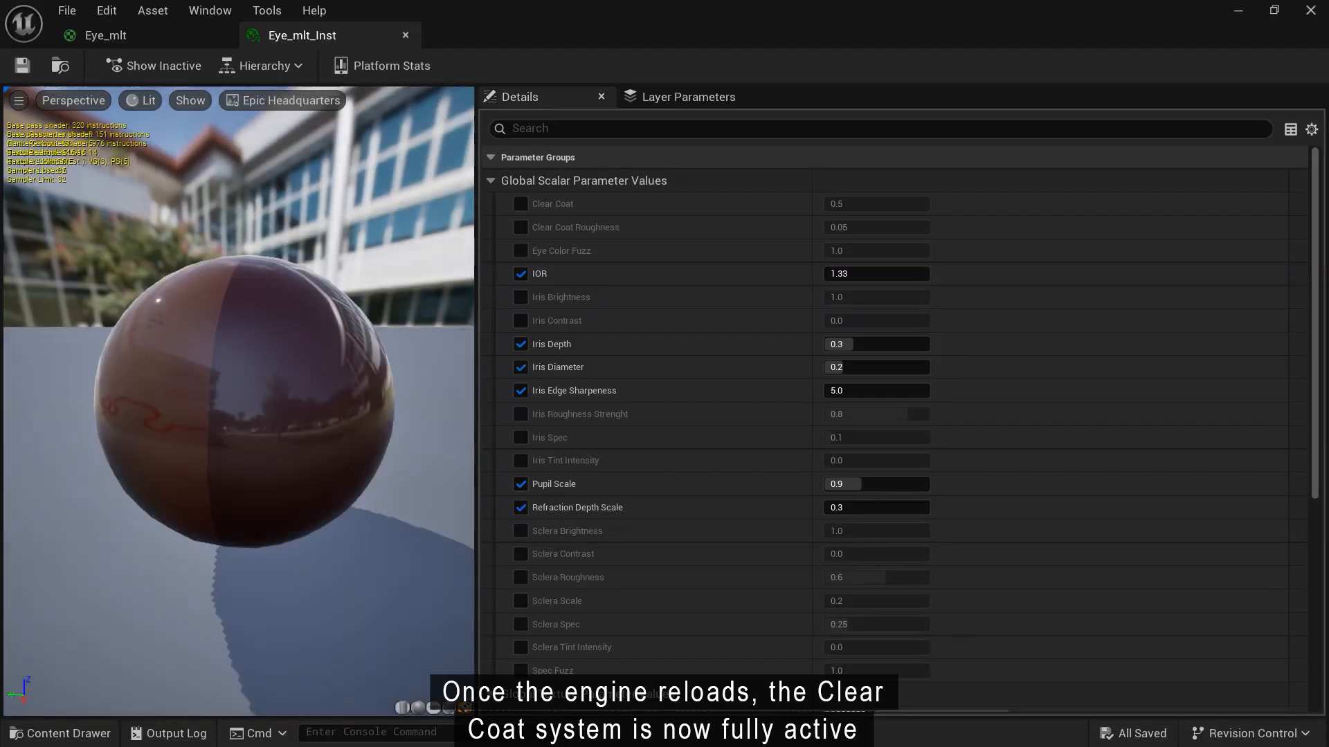
Add the iris03_rightEye_NM3 and Plane001_Normal textures from the Eye_Texture folder to the Eye_mlt graph
left_click(289, 443)
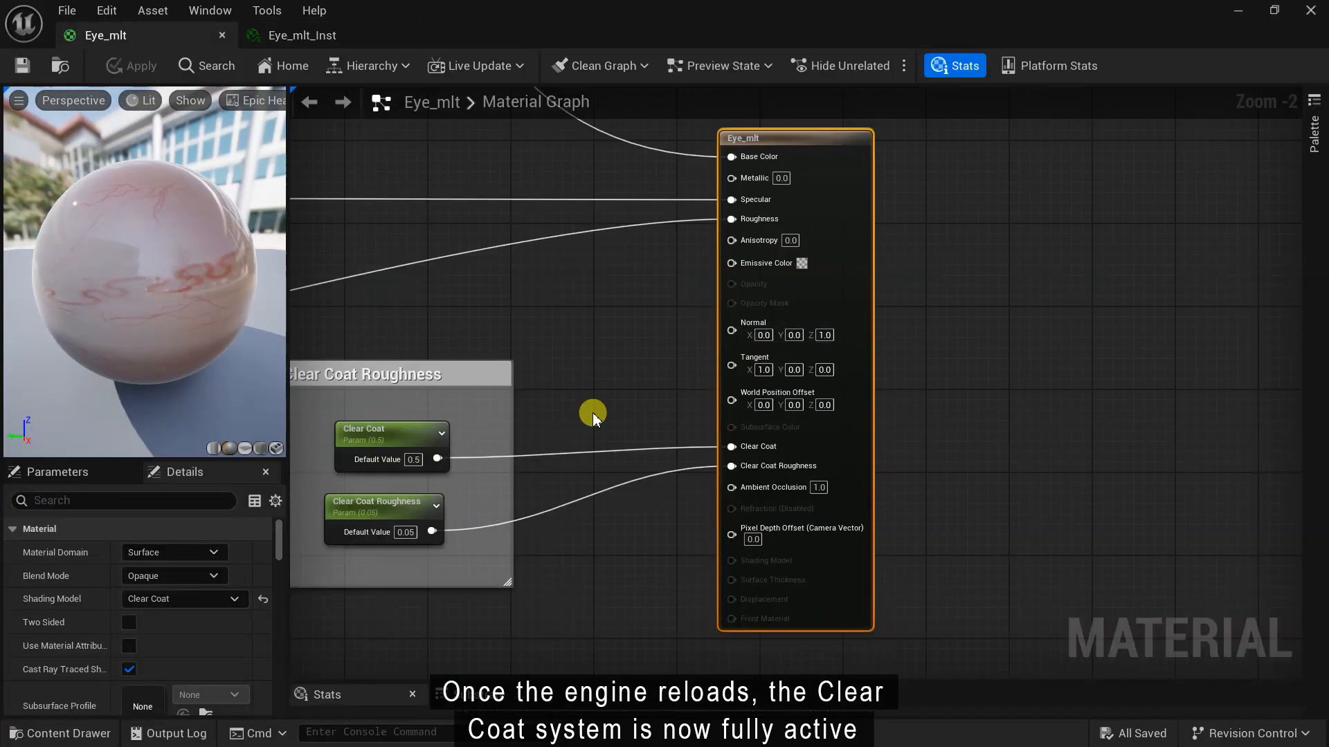
right_click_drag(593, 416, 724, 406)
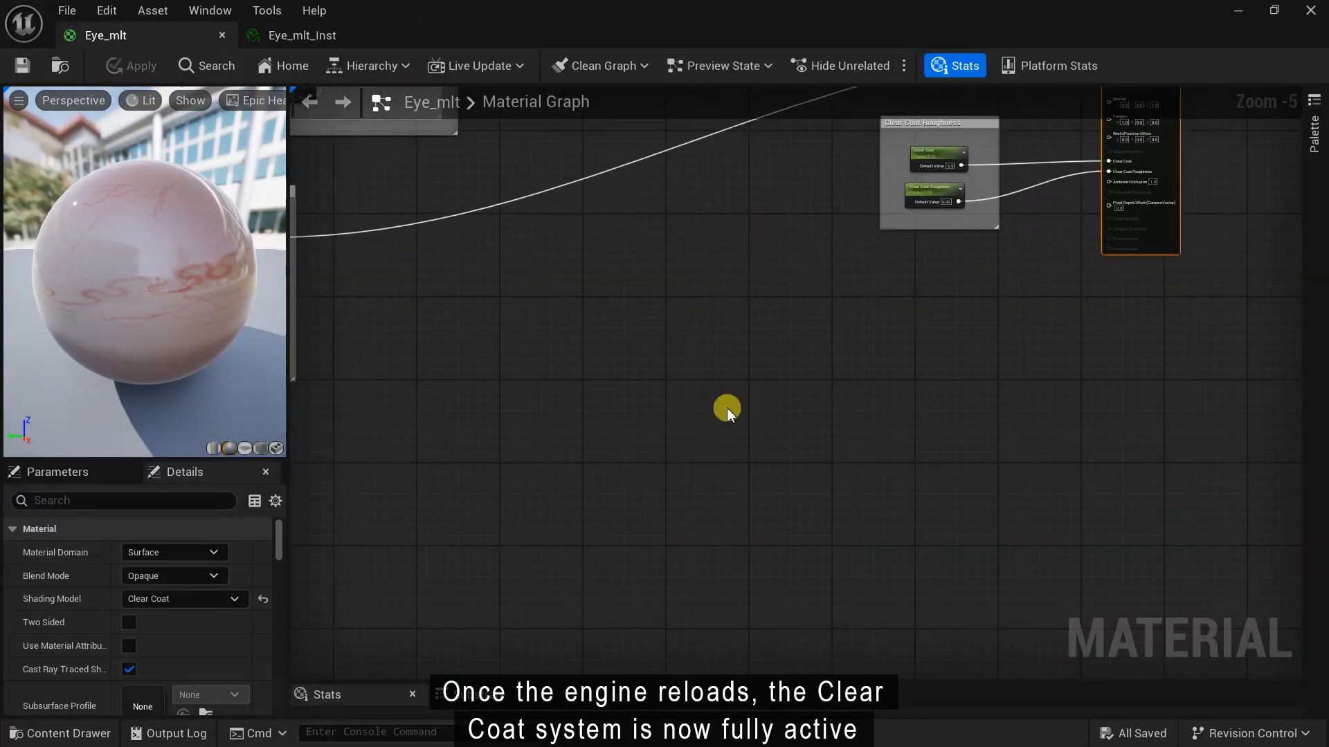
scroll(845, 475, "up", 2)
scroll(495, 422, "down", 2)
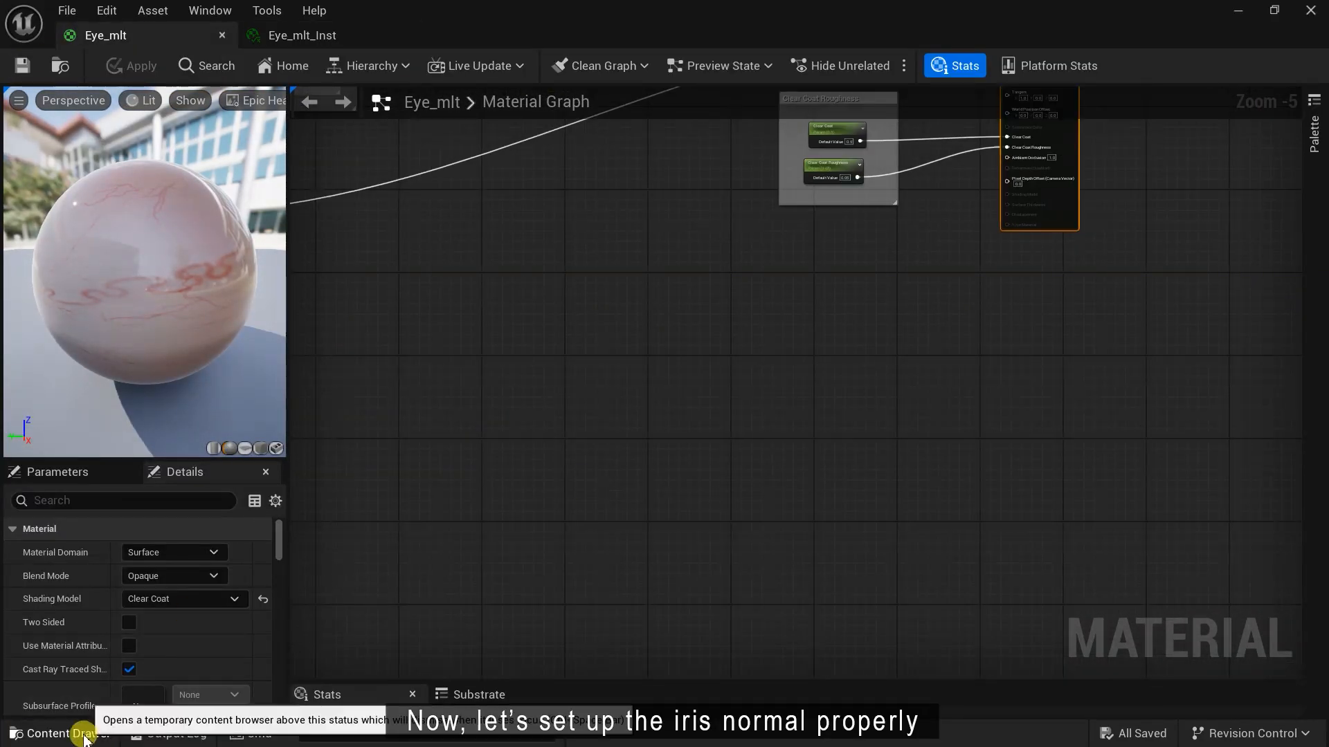
left_click(59, 733)
scroll(77, 589, "down", 3)
left_click(102, 654)
left_click(336, 493)
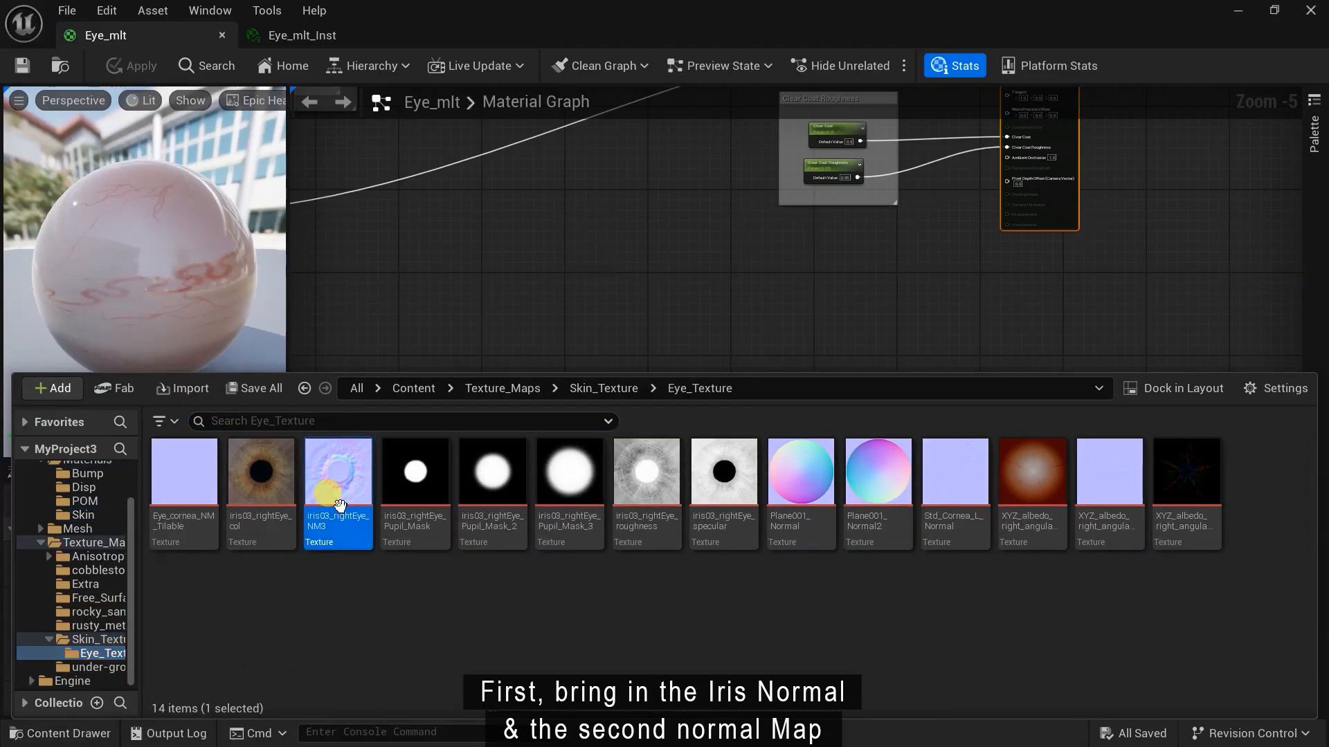
left_click(792, 516, "ctrl")
left_click_drag(357, 492, 543, 268)
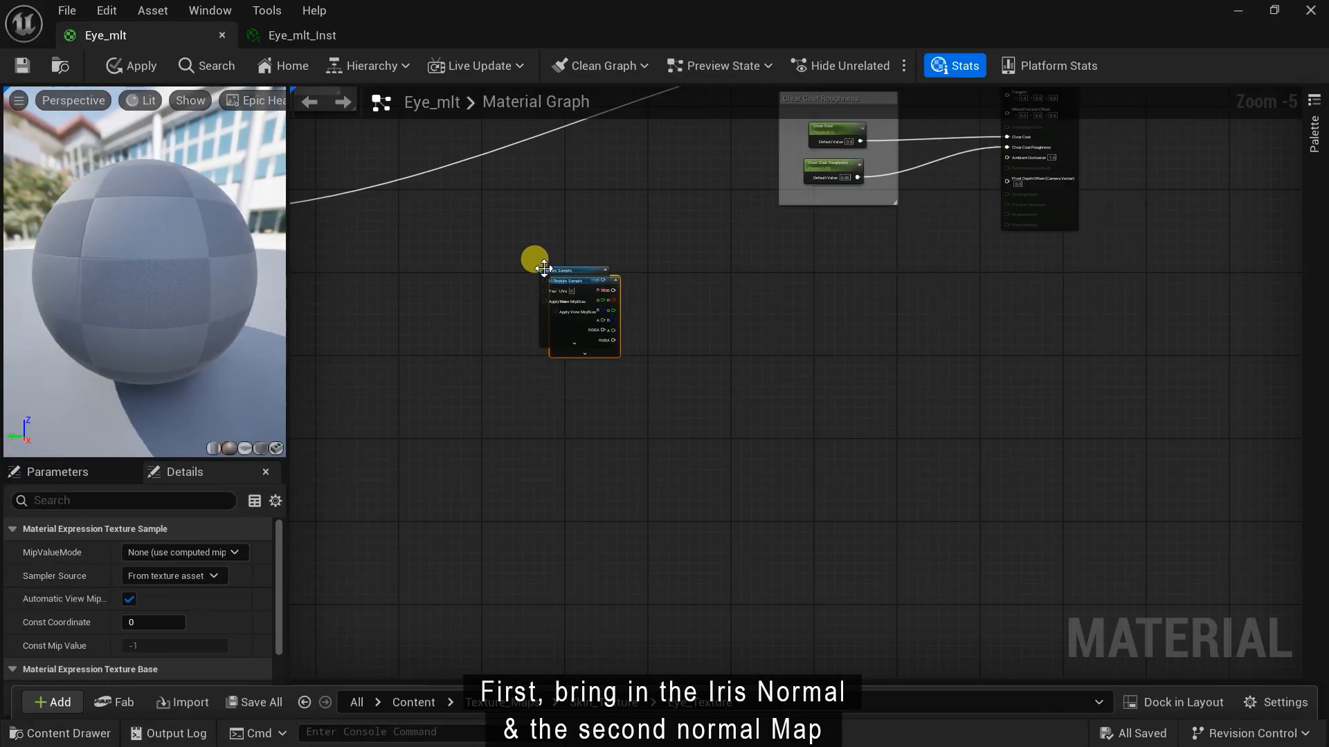
Move the two normal texture samples below the roughness group and separate them vertically, with the iris normal on top
right_click_drag(697, 445, 1193, 418)
left_click_drag(1096, 248, 460, 460)
right_click_drag(461, 460, 656, 317)
scroll(656, 317, "up", 1)
left_click(682, 290)
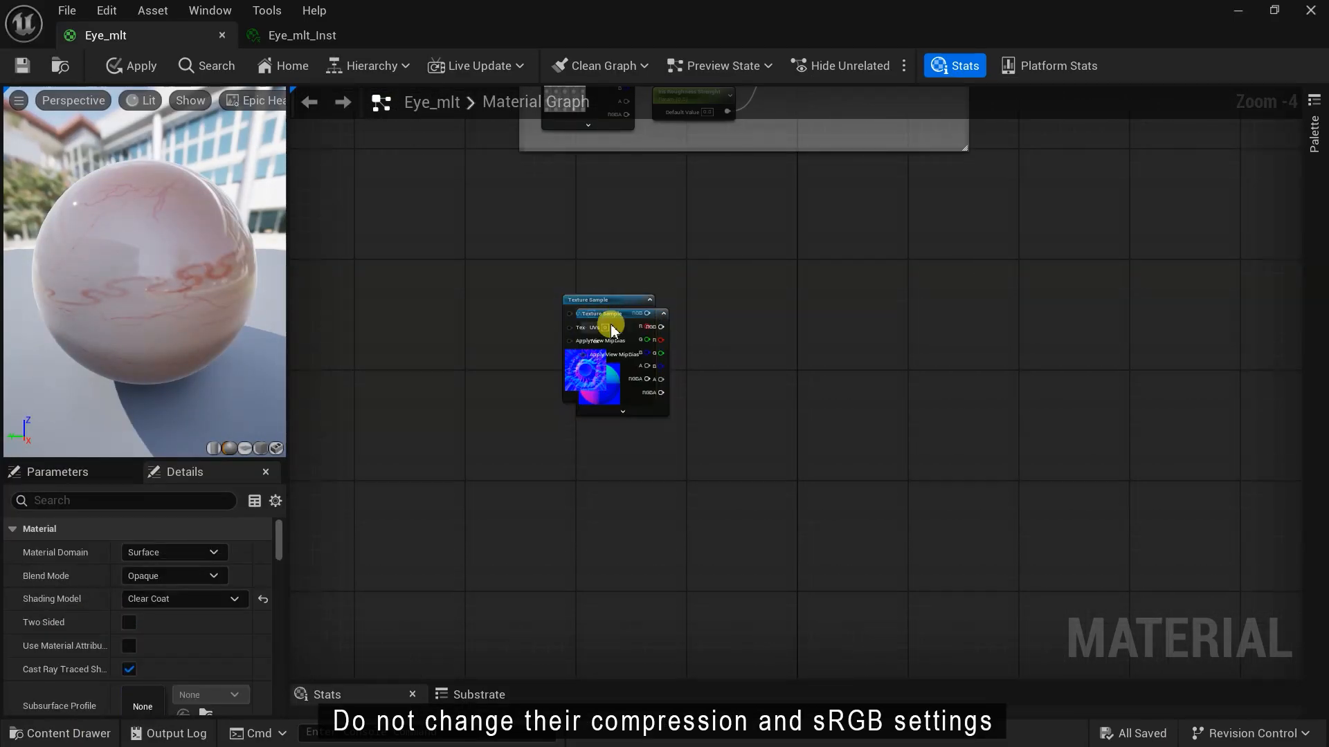
left_click_drag(630, 299, 621, 497)
Connect the Add output in the Iris UV Final group to the iris normal texture sample's UVs input
scroll(621, 484, "down", 1)
left_click(416, 187)
right_click_drag(415, 187, 803, 382)
left_click_drag(429, 140, 971, 566)
scroll(955, 555, "up", 3)
right_click_drag(685, 395, 939, 602)
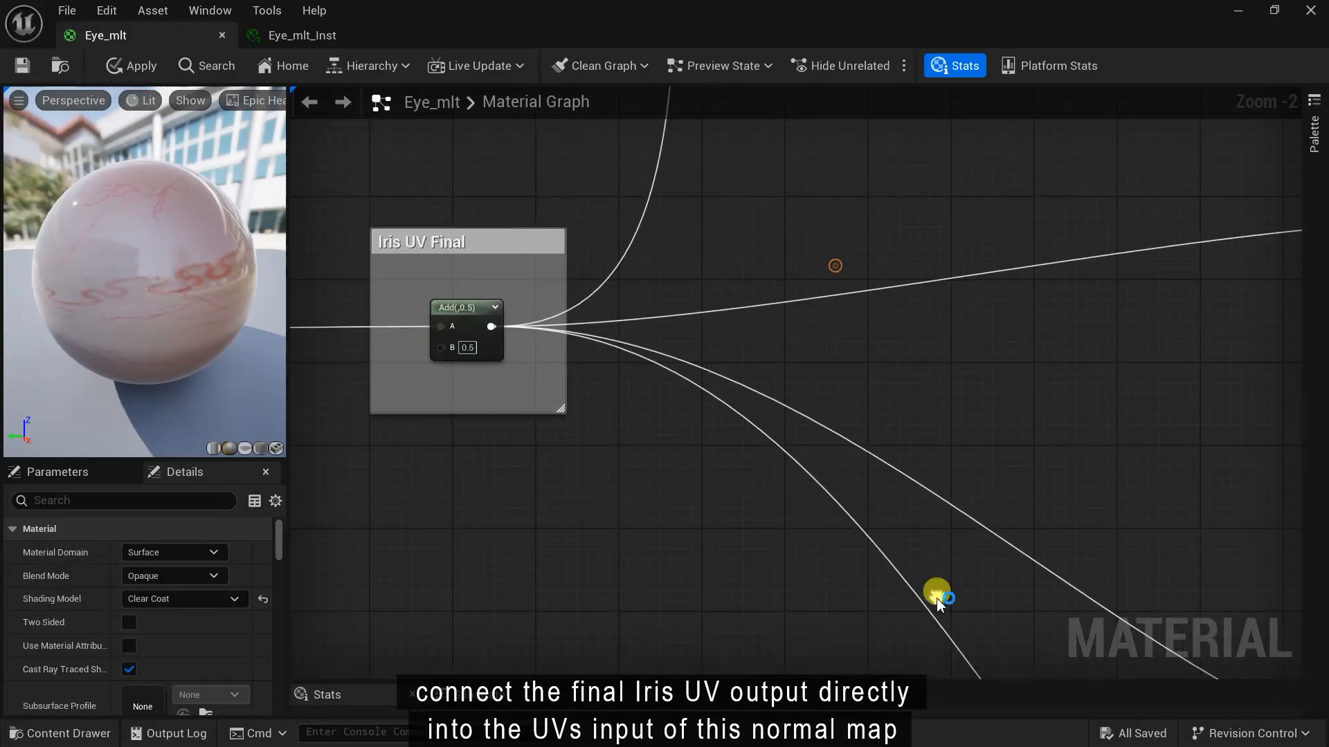
scroll(469, 325, "down", 3)
right_click_drag(1066, 650, 765, 366)
scroll(855, 405, "up", 1)
scroll(604, 370, "up", 2)
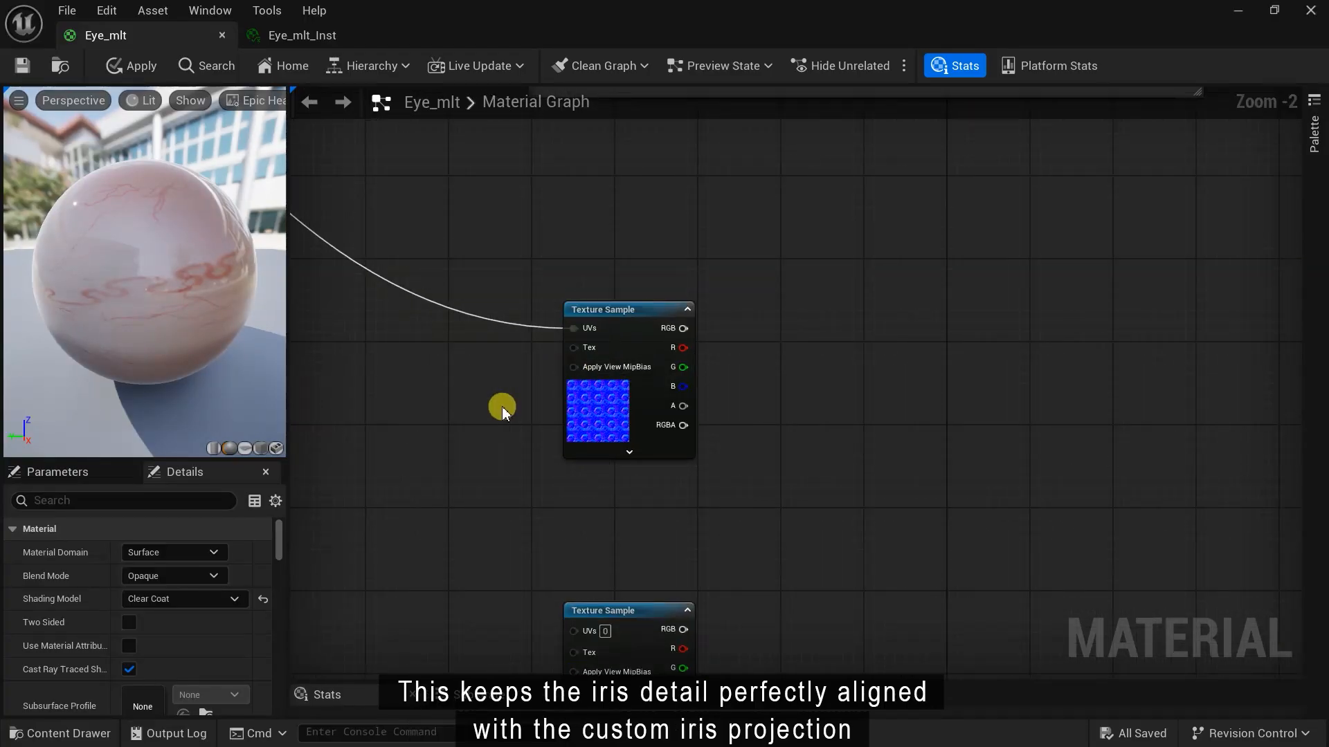
Add a FlattenNormal node in the open space beyond the iris normal texture sample's outputs
right_click_drag(936, 418, 863, 388)
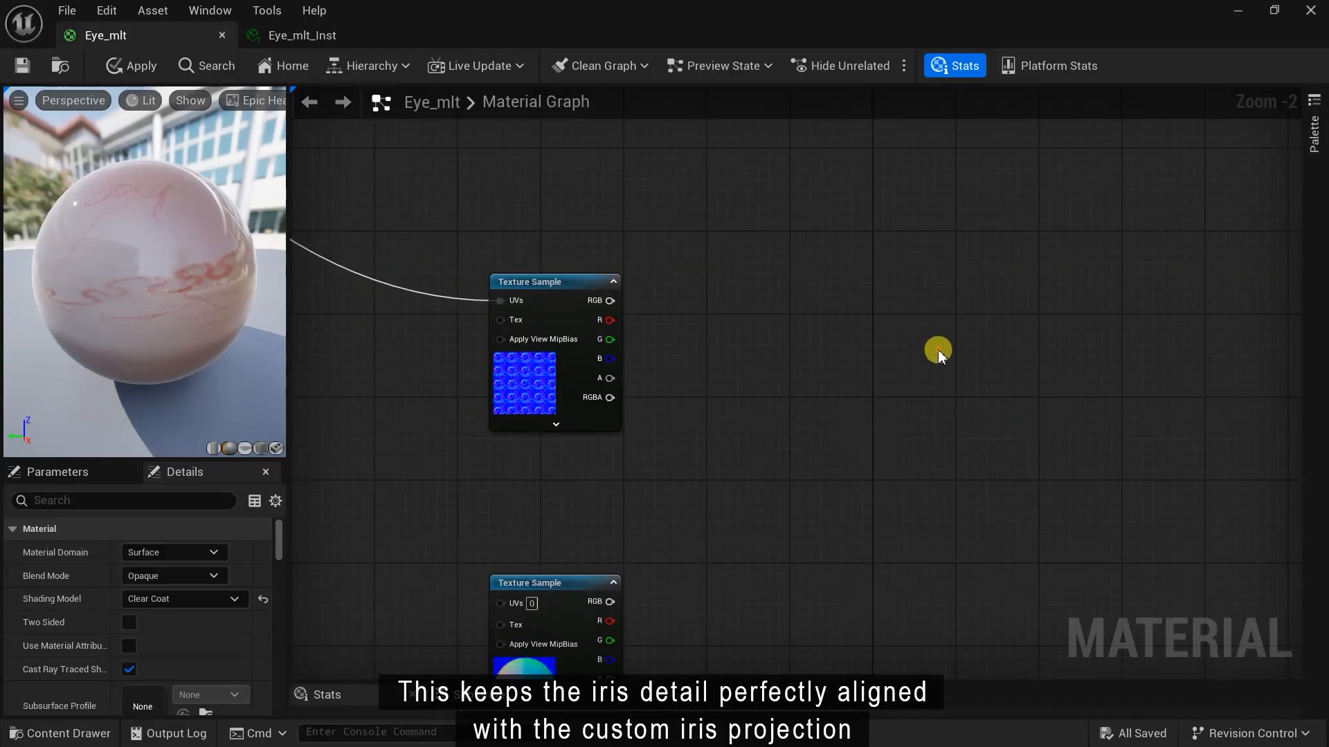
right_click(938, 353)
type("fla")
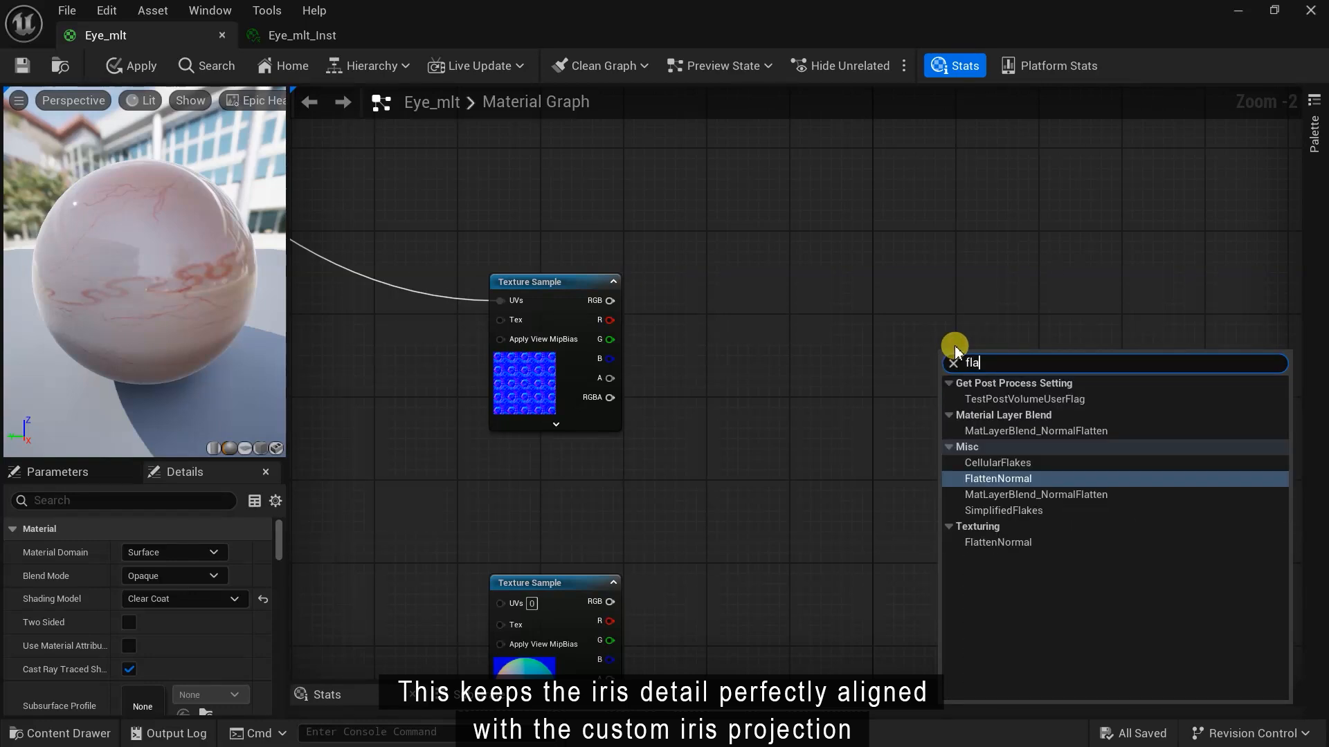
type("t")
left_click(1007, 432)
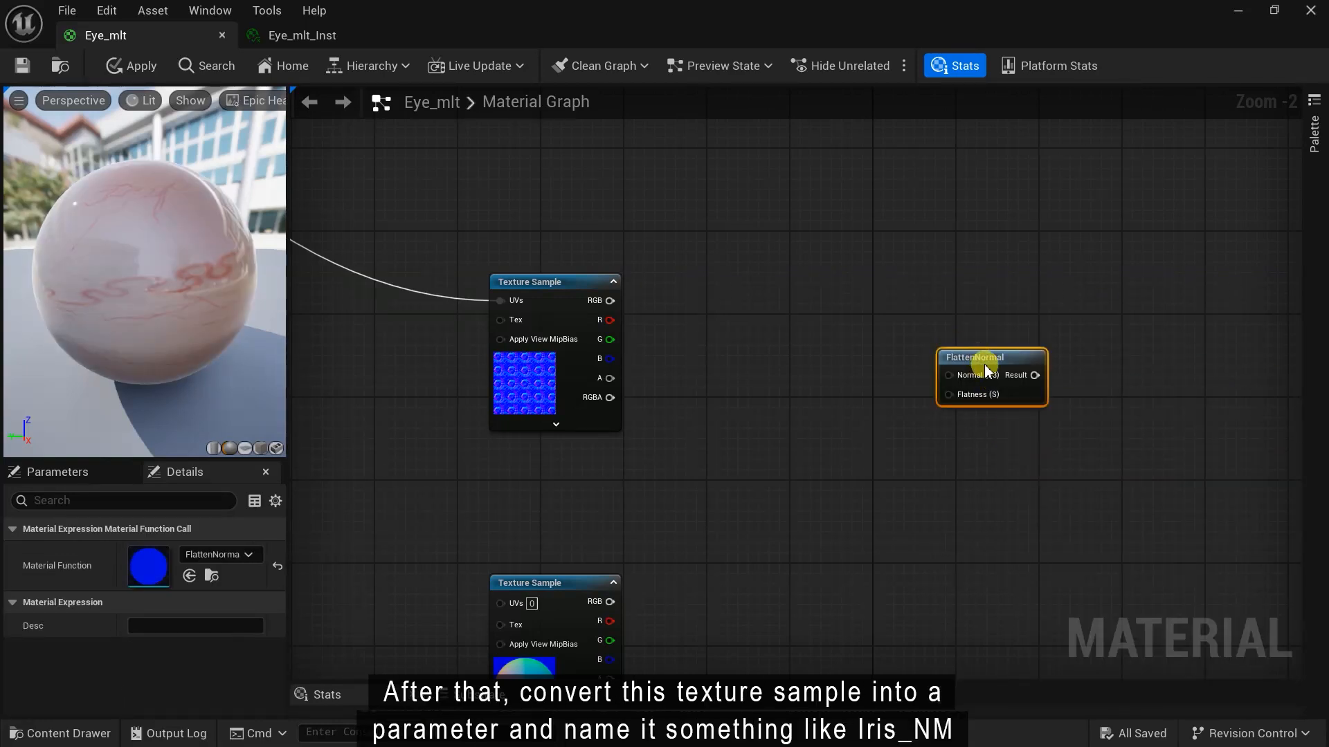
Connect the iris normal sample's RGB to FlattenNormal's Normal input and convert the sample to a parameter named Iris NM
left_click_drag(985, 366, 931, 285)
left_click_drag(610, 300, 894, 299)
scroll(839, 313, "up", 1)
right_click(484, 272)
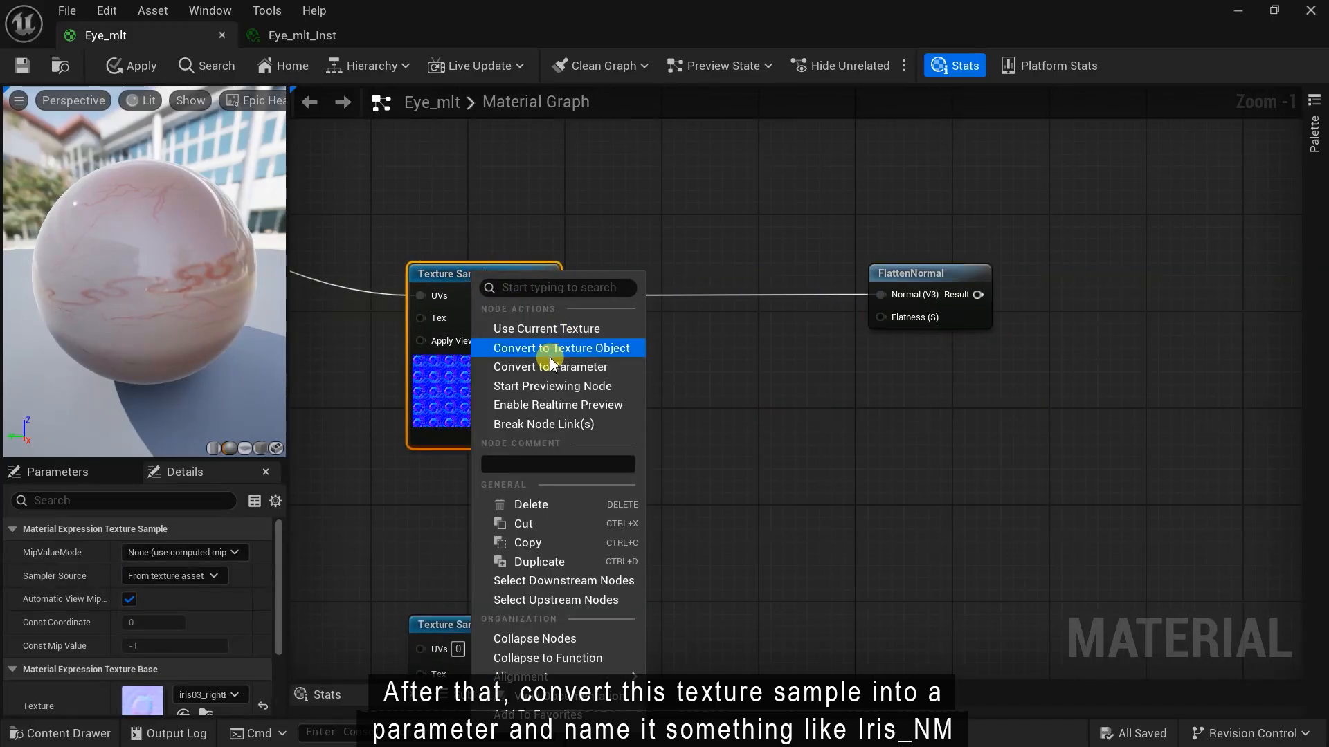
left_click(541, 360)
type("Iris NM")
left_click(713, 360)
Add a OneMinus node below FlattenNormal, connect it to the Flatness input, and align FlattenNormal with the Iris NM wire
scroll(663, 326, "up", 1)
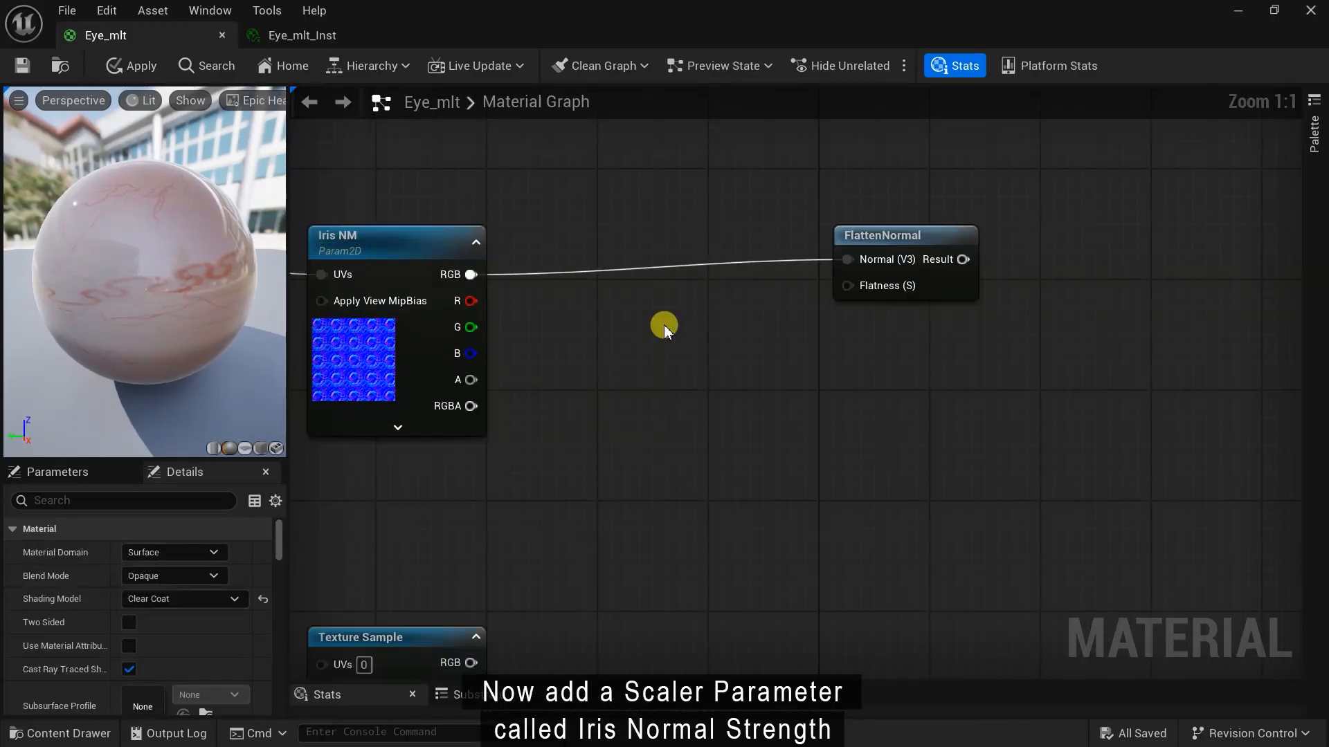
right_click(742, 353)
type("one")
left_click(796, 399)
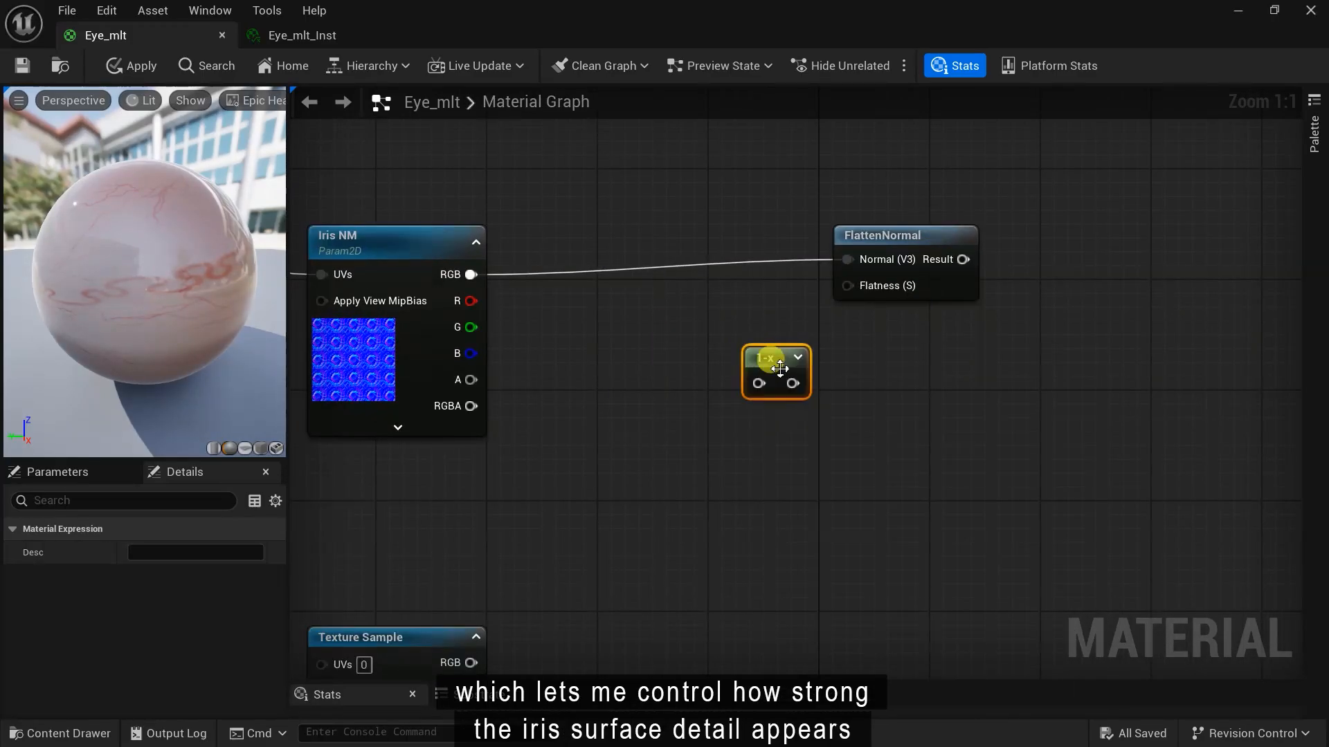
left_click_drag(793, 384, 847, 288)
left_click_drag(883, 238, 895, 250)
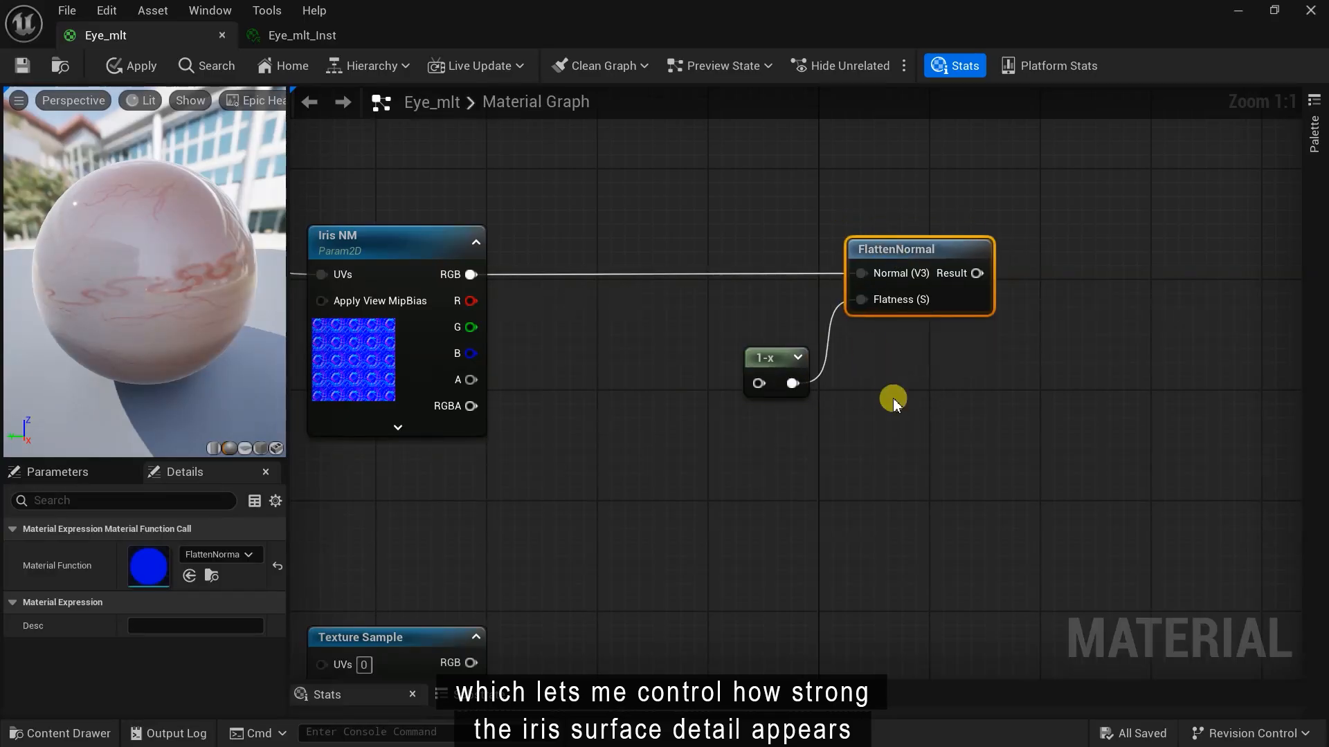
Add a scalar parameter named Iris NM Strenght with default value 0.5 and connect it to the OneMinus input
scroll(710, 371, "up", 1)
right_click_drag(690, 410, 684, 359)
right_click(616, 356)
type("scal")
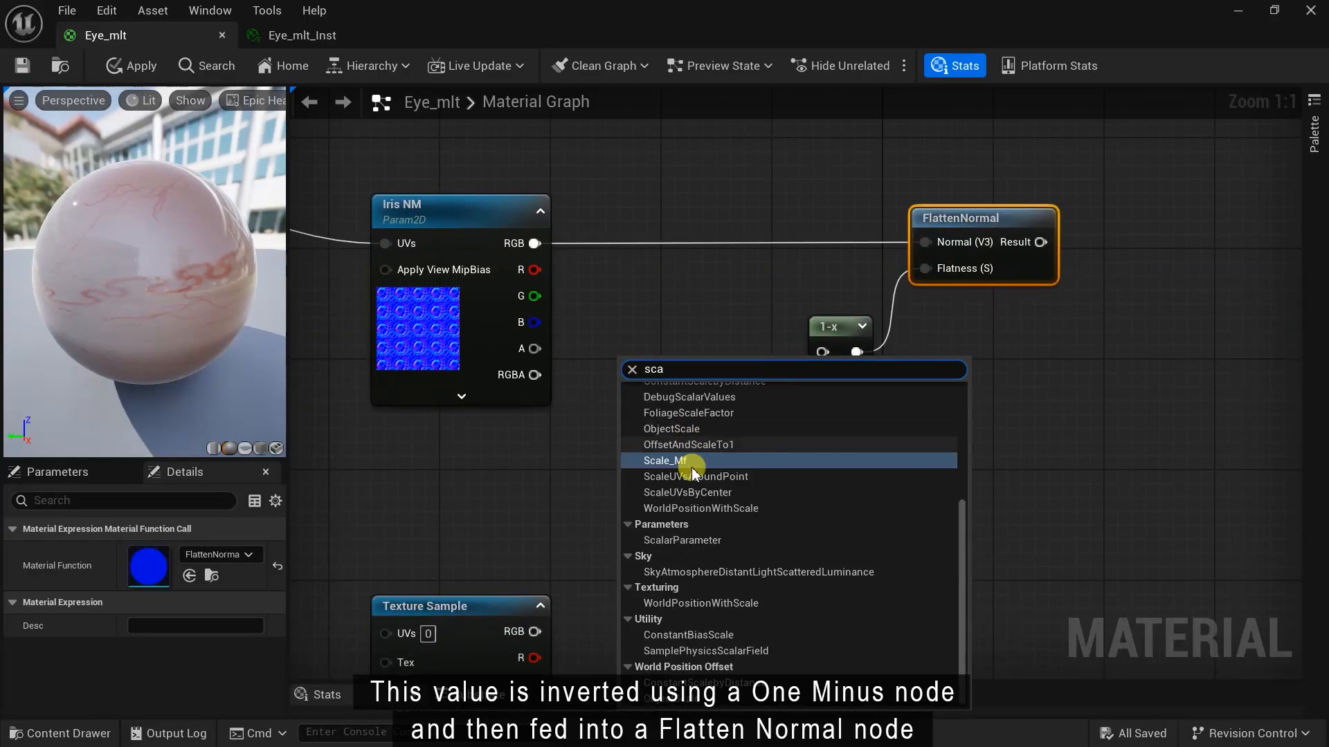
left_click(692, 466)
type("Iris NM Strenght")
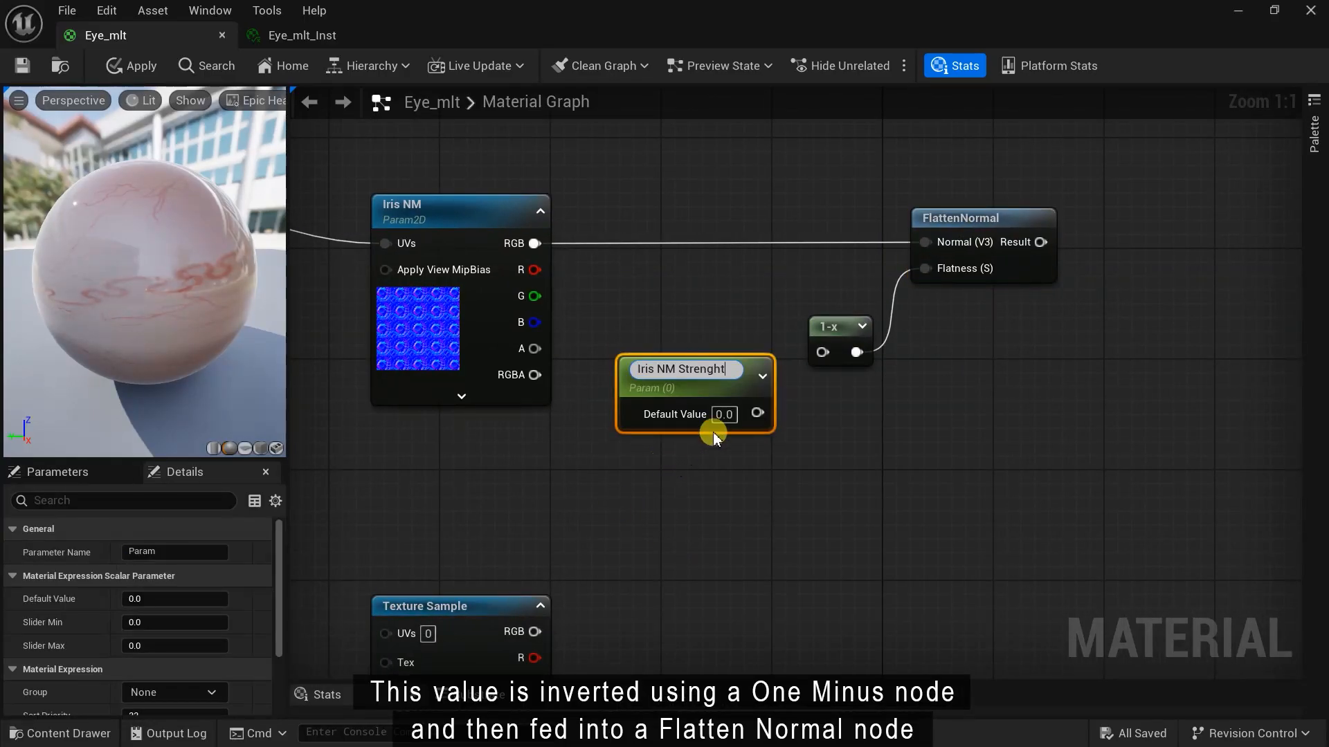
left_click(724, 415)
type(".5")
key("Return")
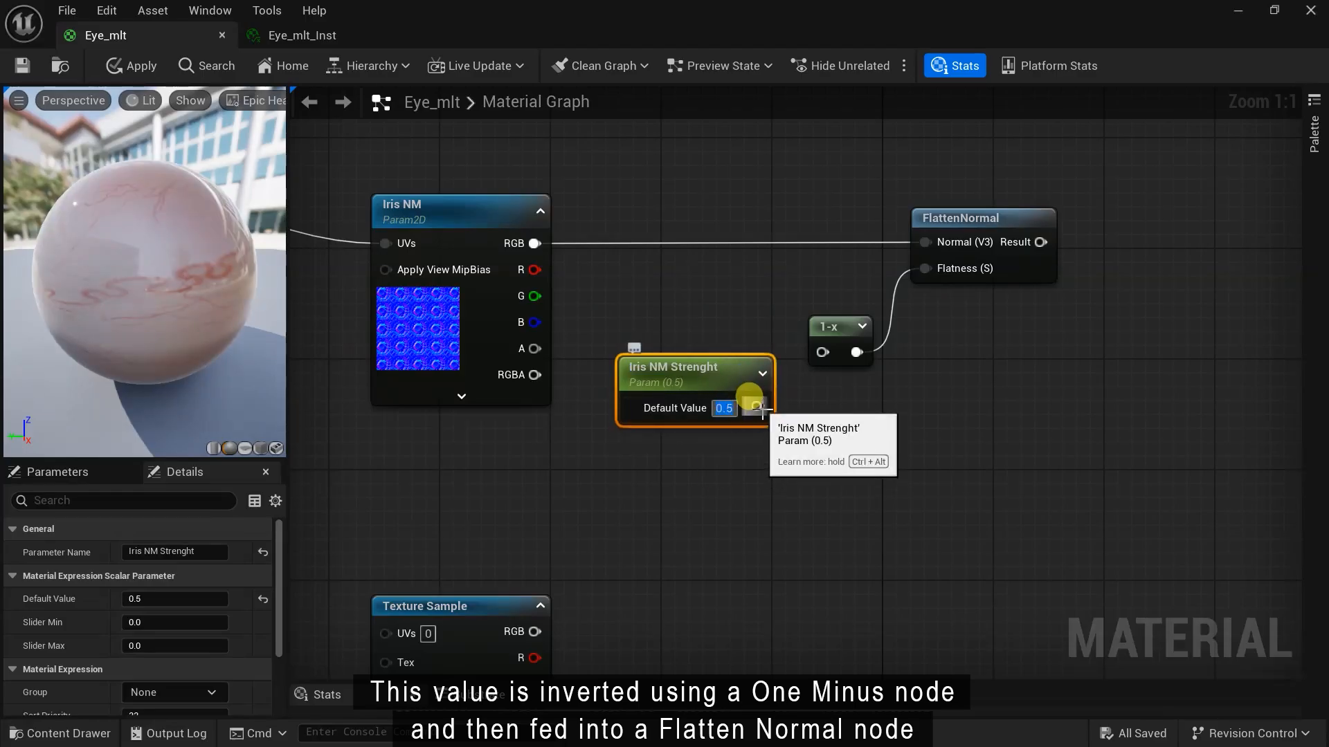
left_click_drag(750, 407, 822, 352)
left_click_drag(699, 375, 688, 351)
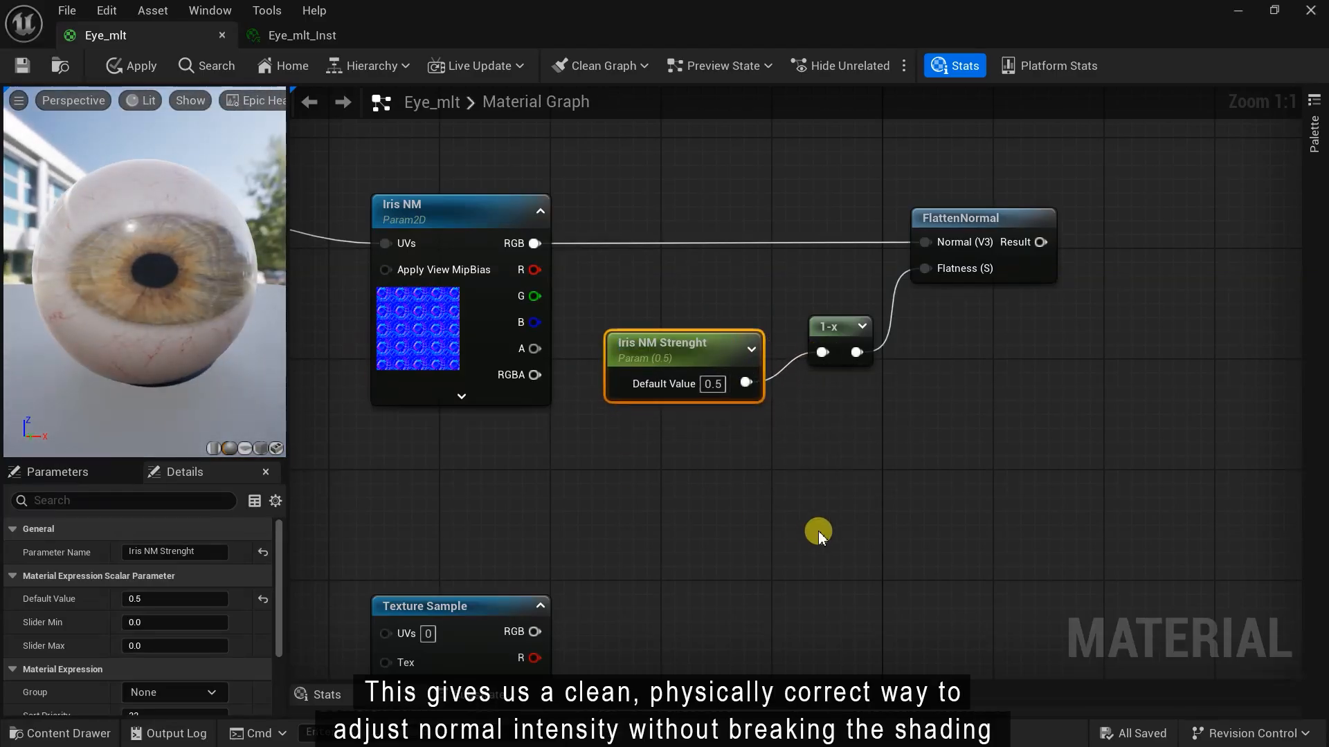
Add a Mask (R G) node beyond FlattenNormal and feed it the FlattenNormal Result
right_click_drag(899, 546, 675, 550)
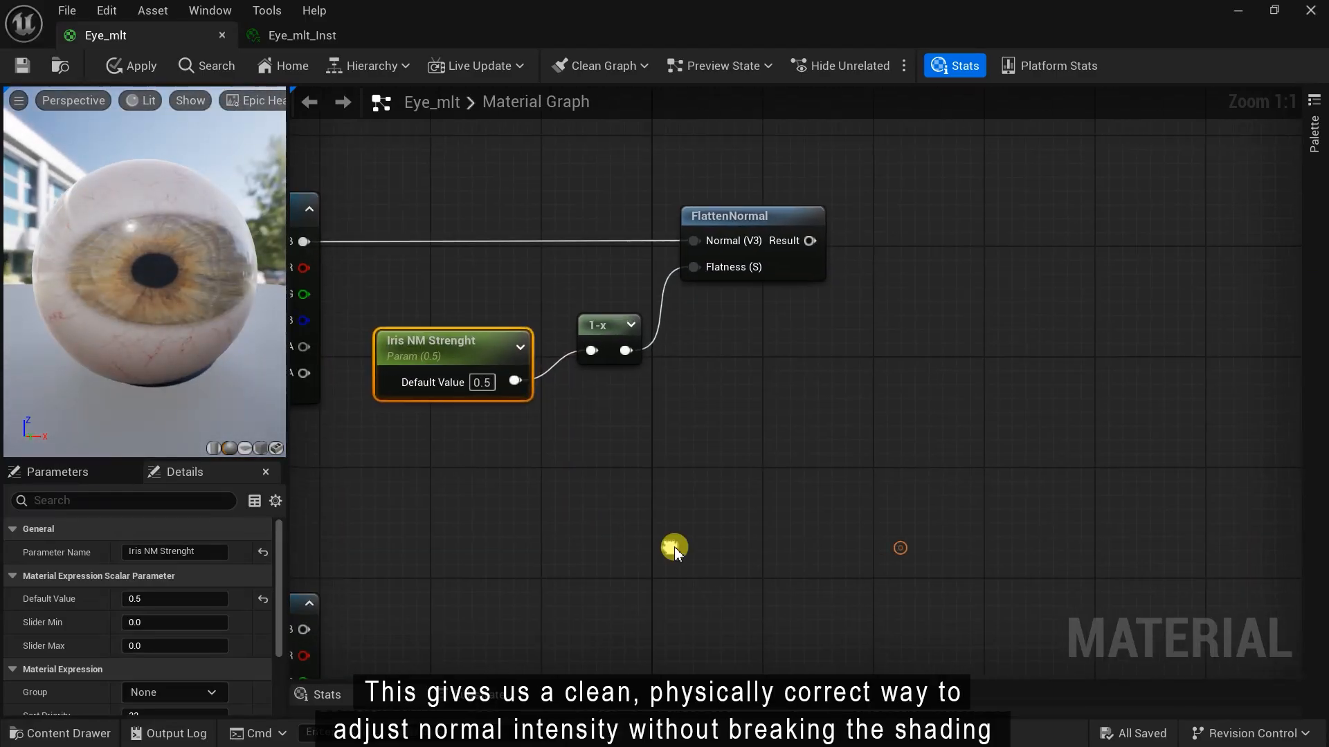
right_click(994, 326)
type("mask")
left_click(1024, 376)
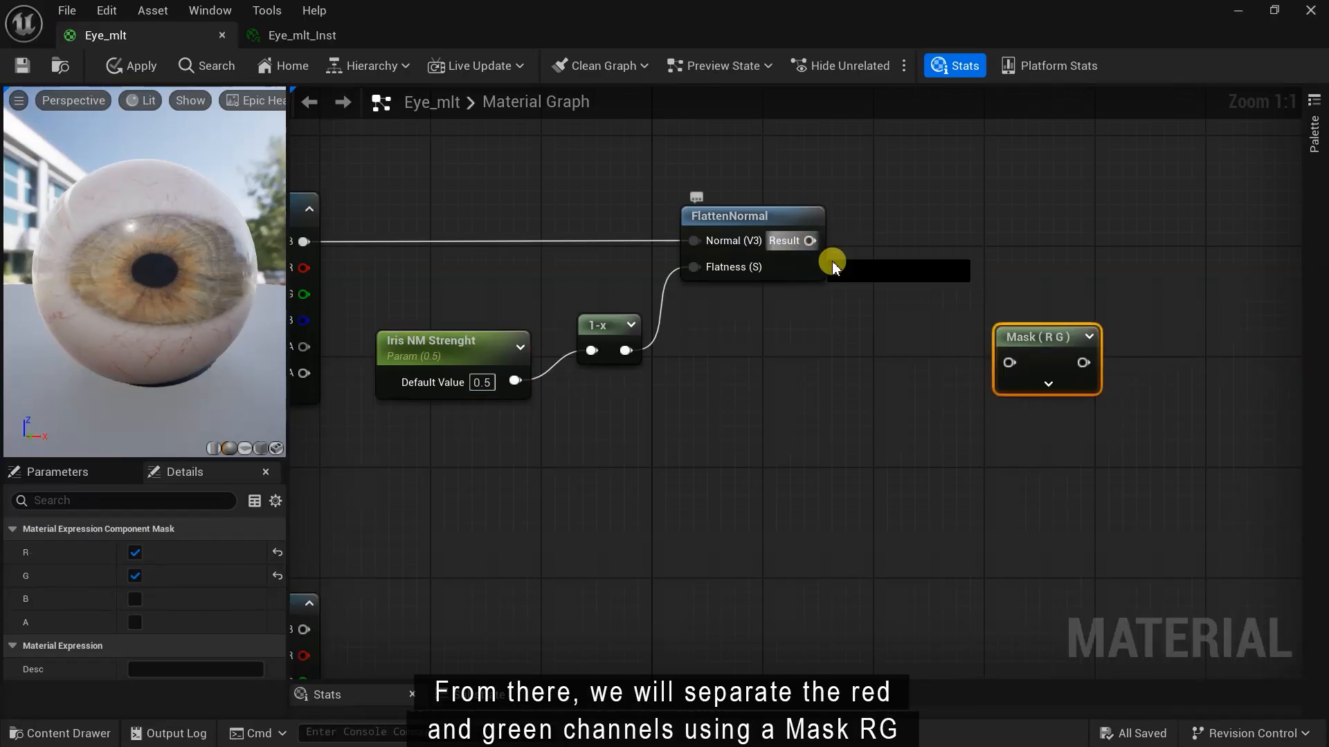
left_click_drag(811, 241, 1009, 363)
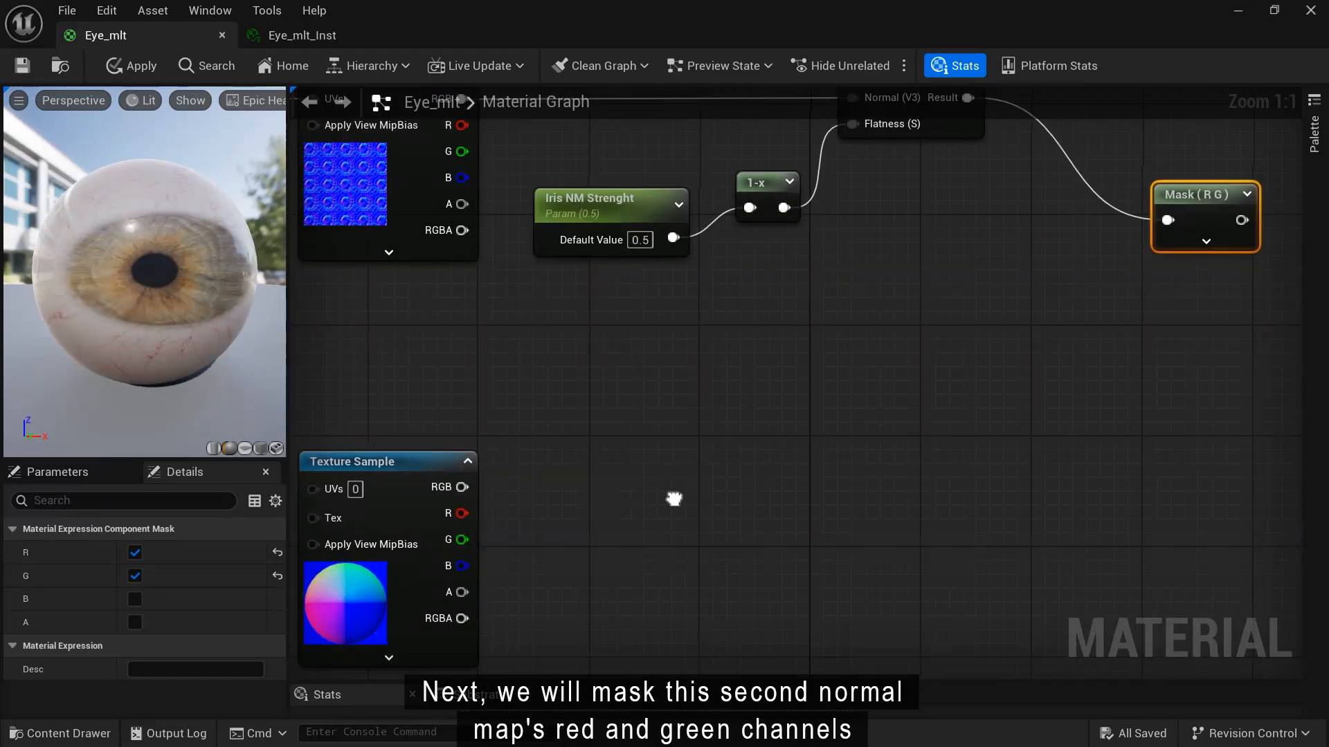
Add a Mask (R G) node beside the second normal texture sample and connect the sample's RGB output to it
right_click(677, 495)
left_click(734, 203)
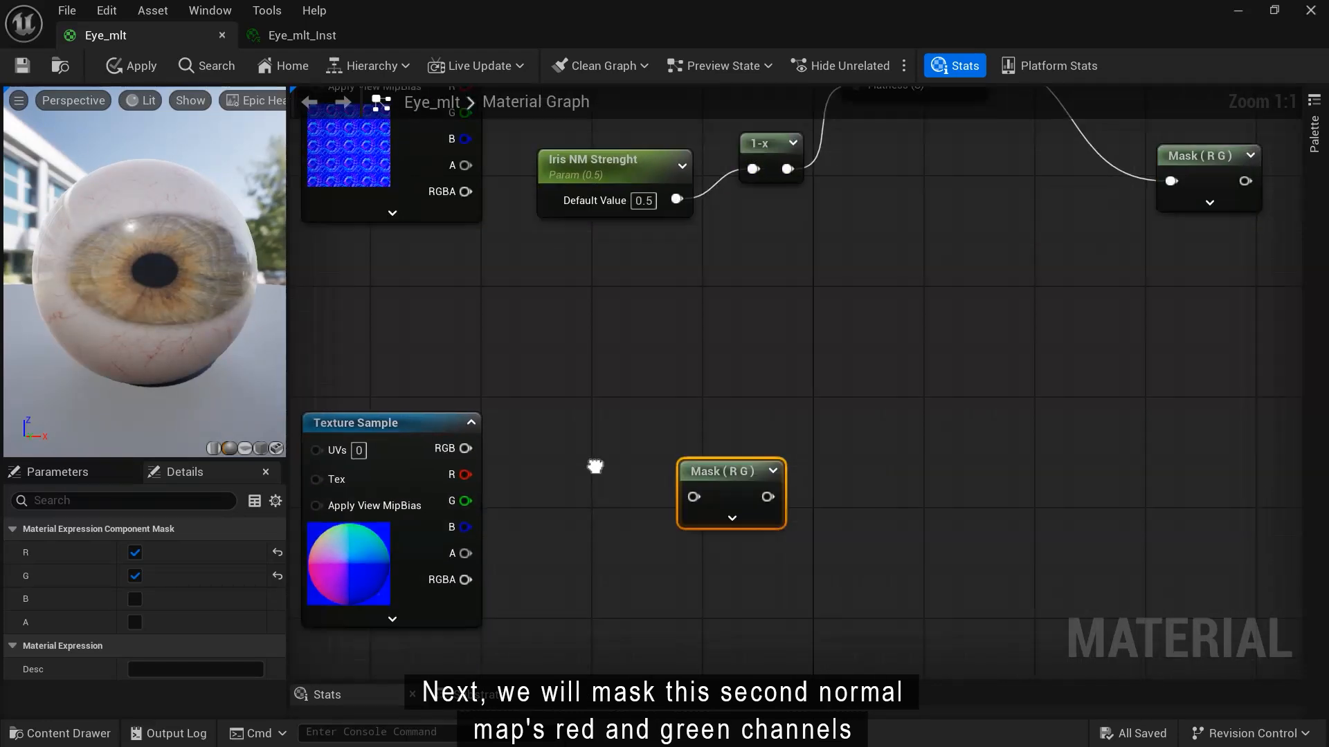
right_click_drag(595, 466, 624, 404)
left_click_drag(495, 385, 717, 434)
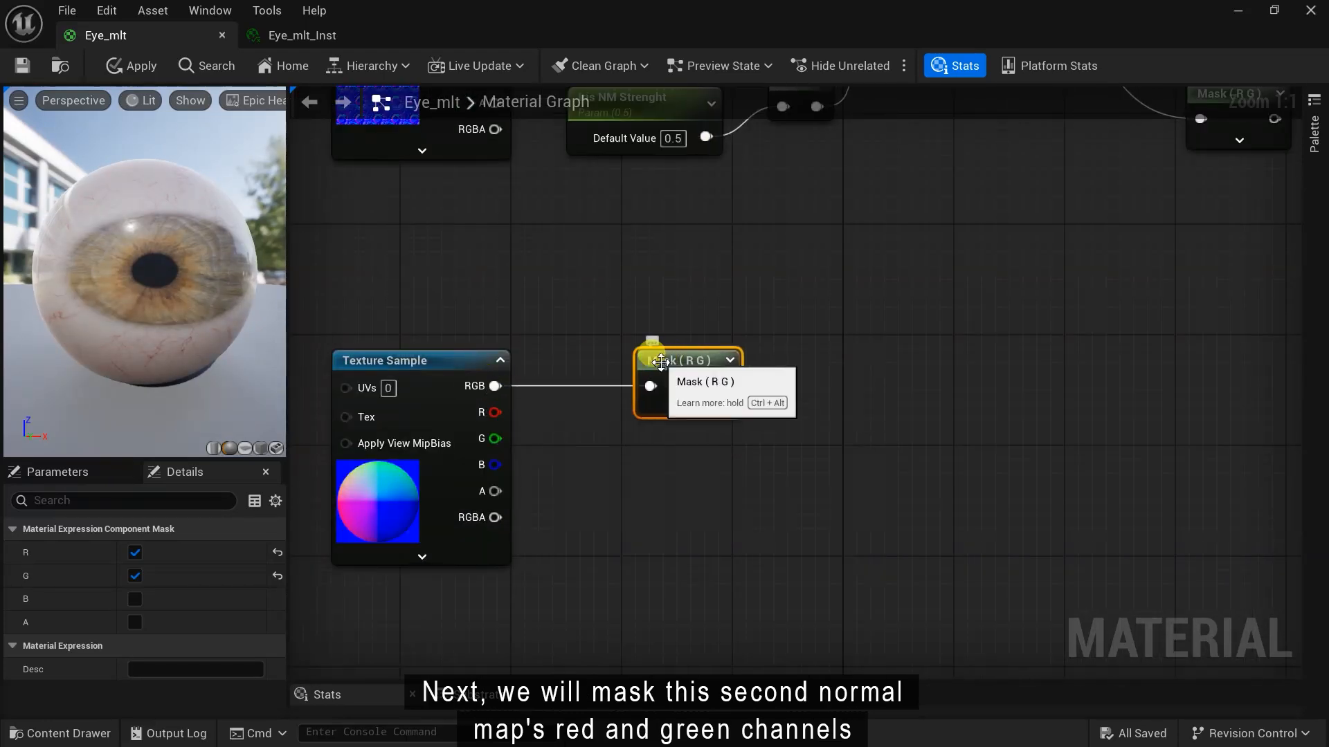
right_click_drag(661, 361, 679, 525)
Add a Multiply node after the second normal map's mask and connect the mask output to its A input
right_click(855, 442)
type("mul")
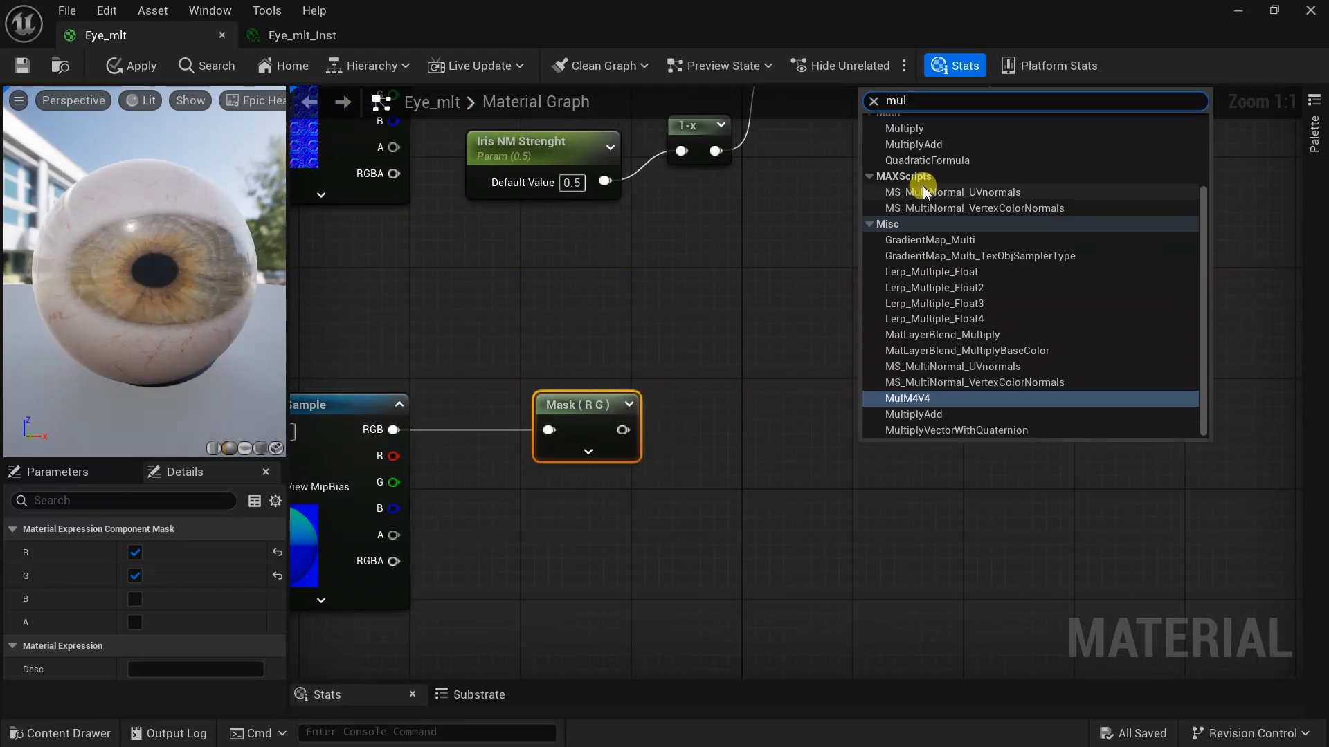
left_click(904, 129)
left_click_drag(877, 483, 876, 483)
left_click_drag(886, 452, 825, 402)
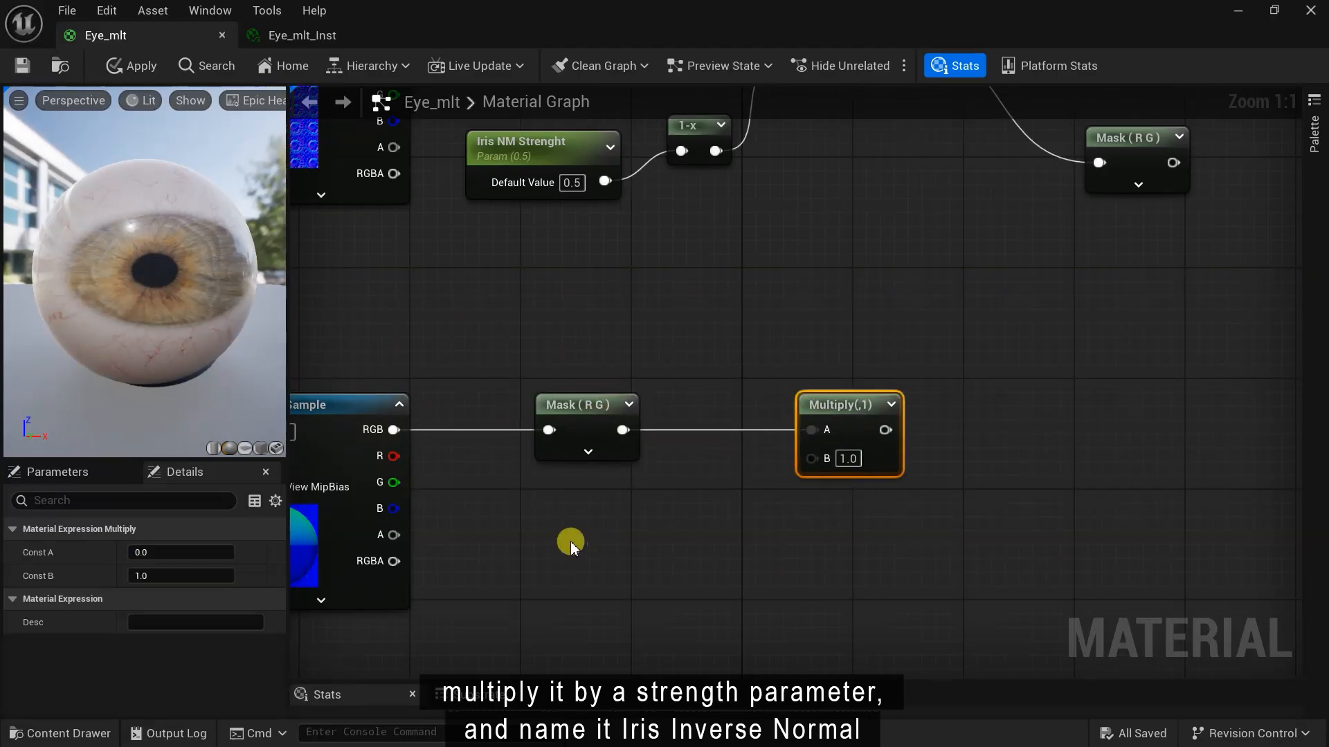
Add a scalar parameter named Iris Inv Normal Strenght with default value 1.0 and connect it to the Multiply's B input
right_click_drag(567, 582, 582, 505)
right_click(565, 498)
type("sca")
left_click(631, 326)
type("Ir")
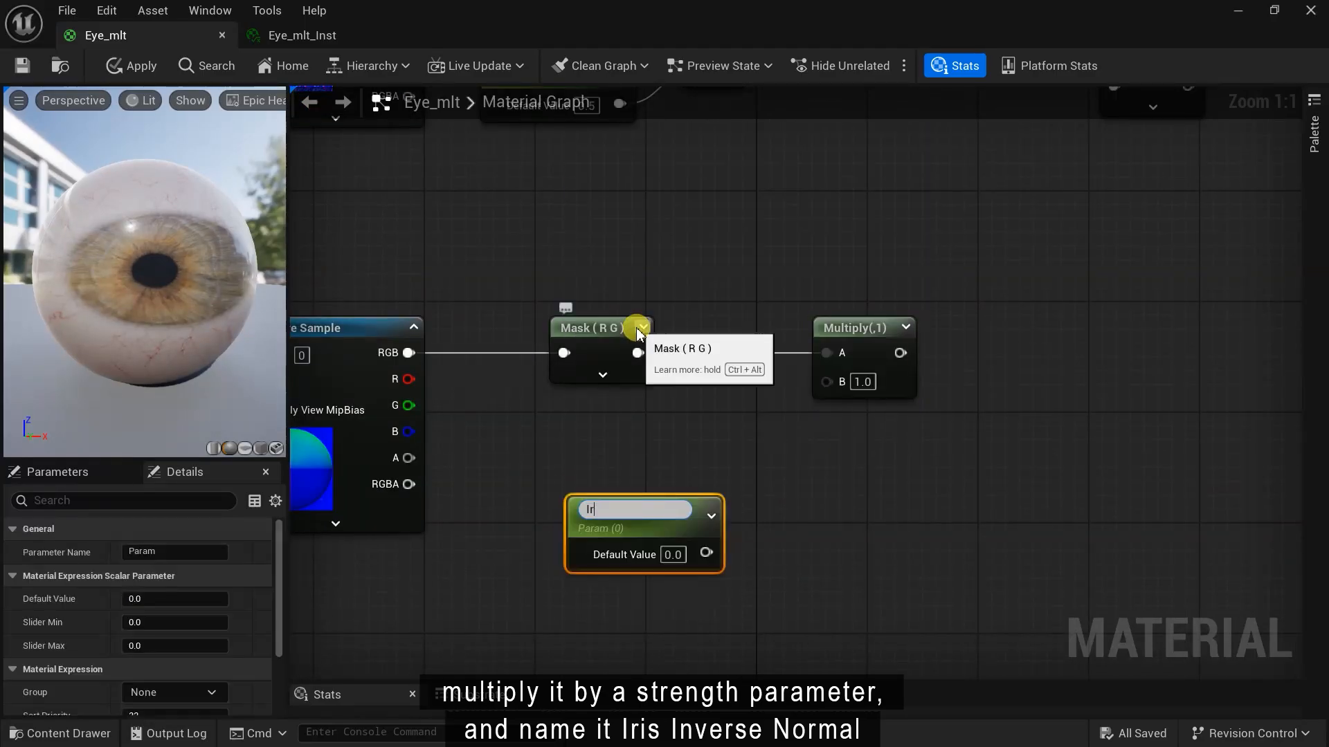
type("is Inv Normal Strenght")
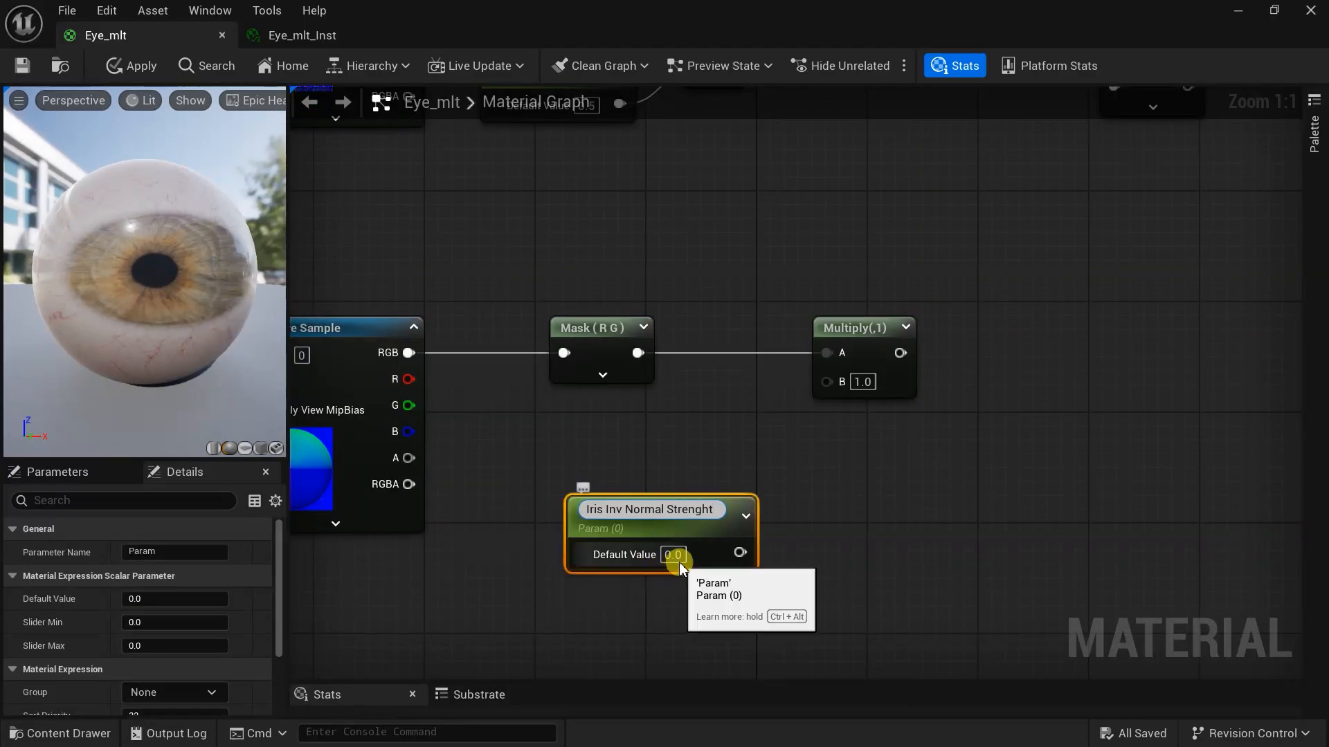
left_click(675, 551)
left_click_drag(720, 548, 790, 439)
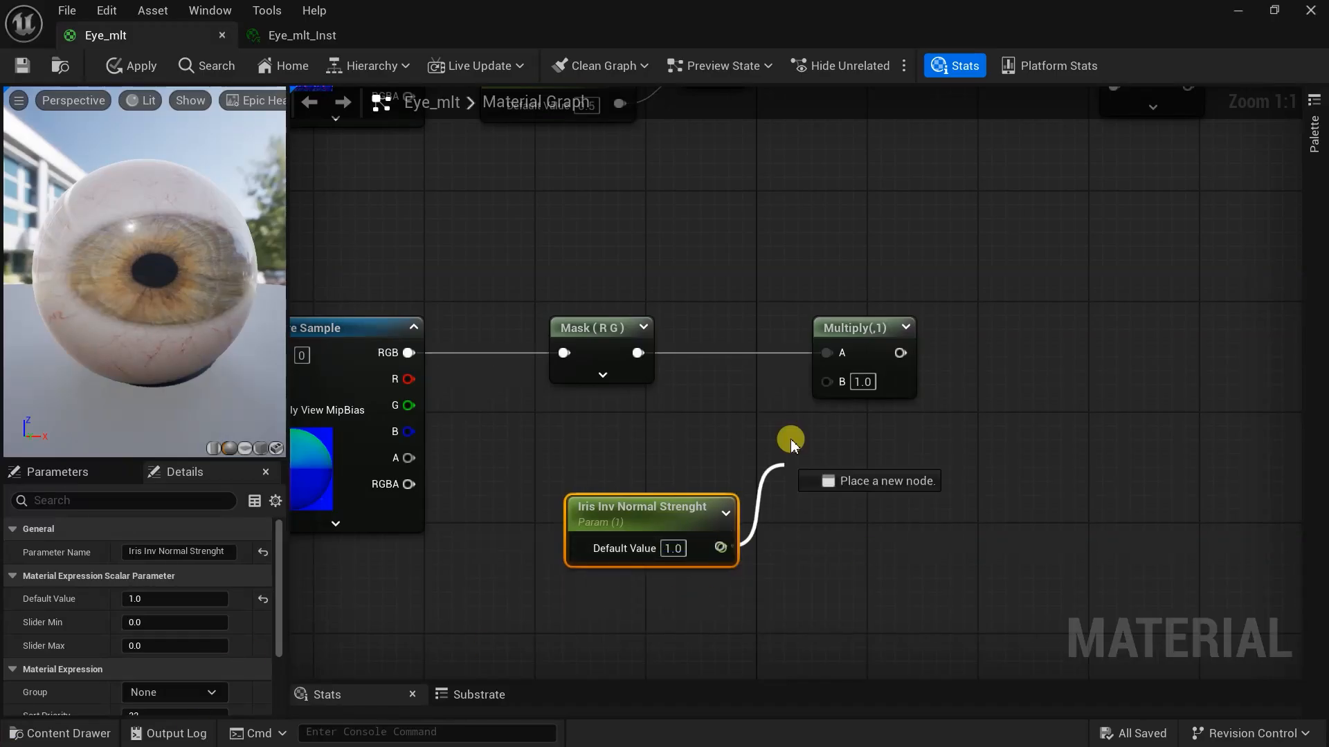
right_click_drag(879, 442, 816, 434)
left_click_drag(774, 329, 750, 331)
left_click_drag(633, 504, 561, 504)
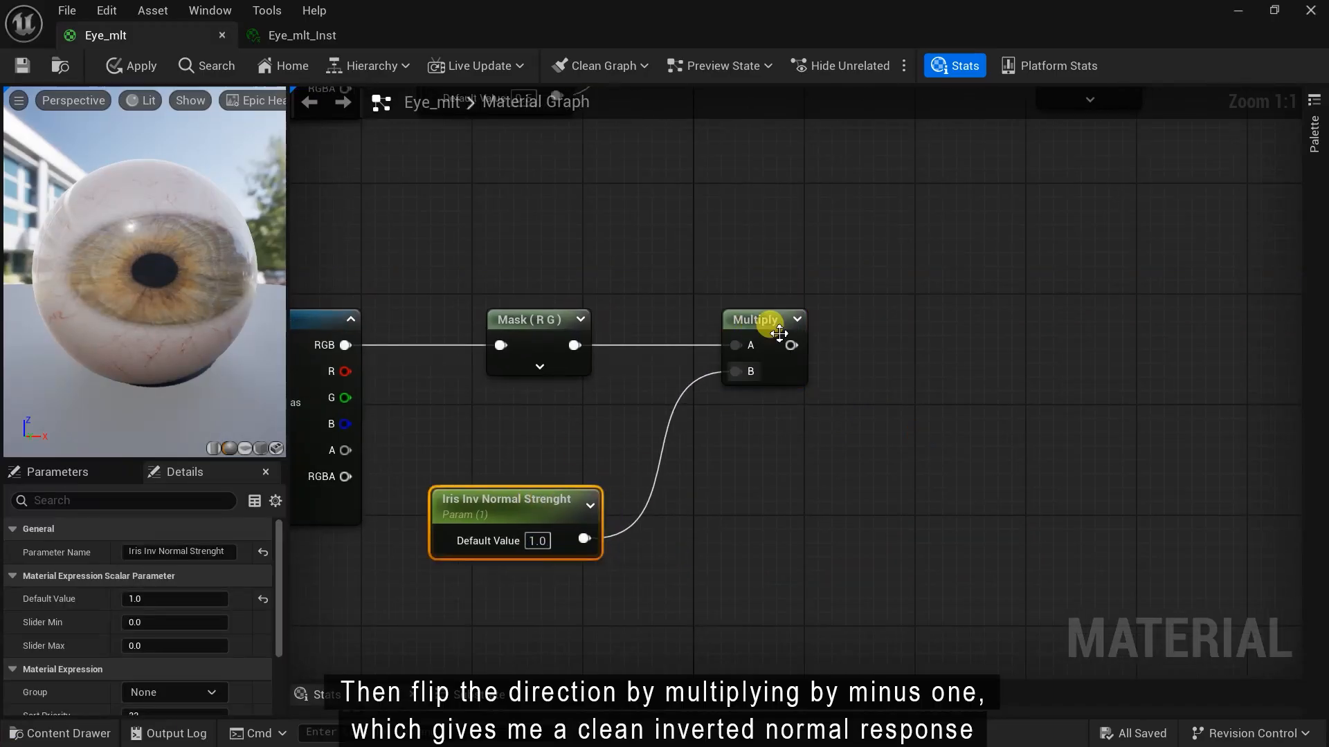
left_click_drag(787, 332, 759, 336)
Add a second Multiply node fed by the strength Multiply's output and set its B value to -1
right_click_drag(844, 351, 785, 351)
right_click(911, 351)
type("mul")
left_click(958, 389)
left_click_drag(948, 359, 850, 314)
left_click_drag(704, 346, 832, 348)
left_click(856, 380)
type("1")
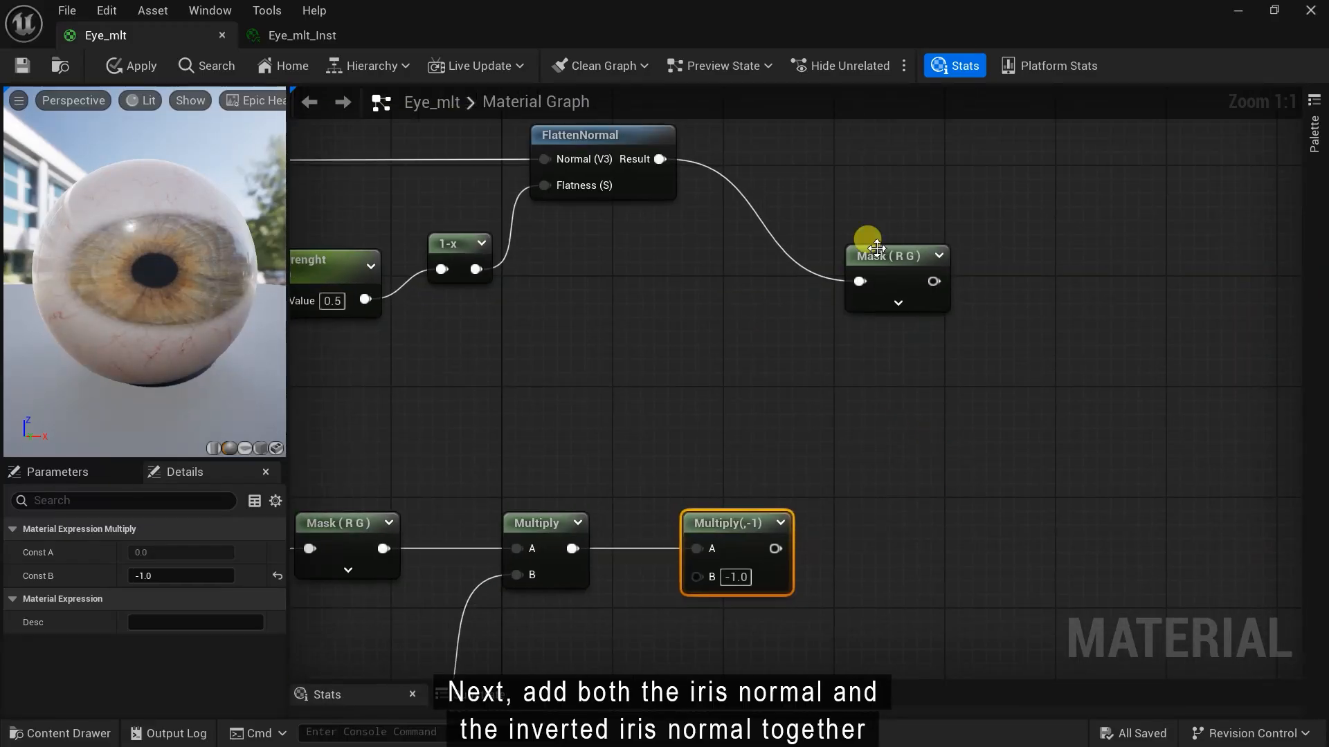
Add an Add node combining the iris normal's Mask (R G) in A with the Multiply by -1 in B
left_click_drag(863, 244, 827, 243)
left_click_drag(738, 523, 820, 520)
right_click_drag(973, 393, 890, 386)
right_click(890, 385)
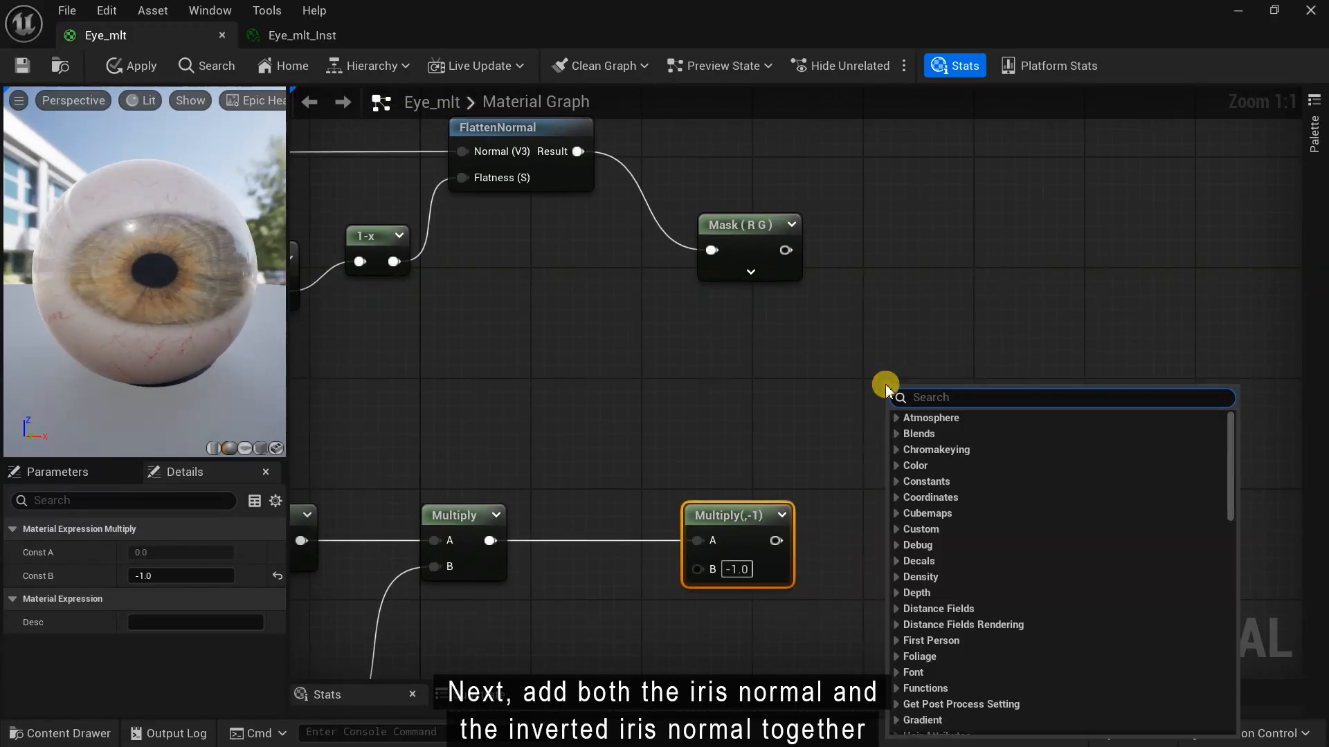
type("add")
left_click(936, 483)
left_click_drag(786, 251, 899, 423)
left_click_drag(776, 540, 903, 450)
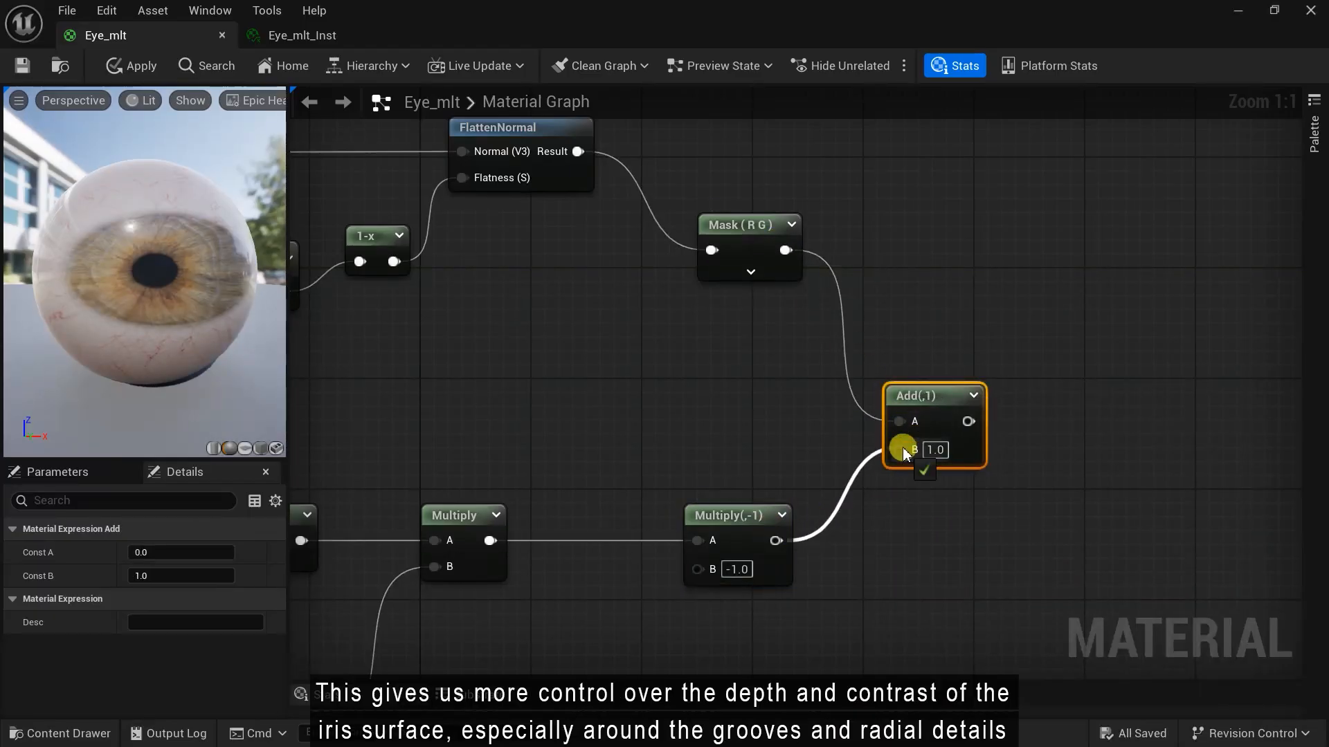
left_click_drag(902, 391, 866, 359)
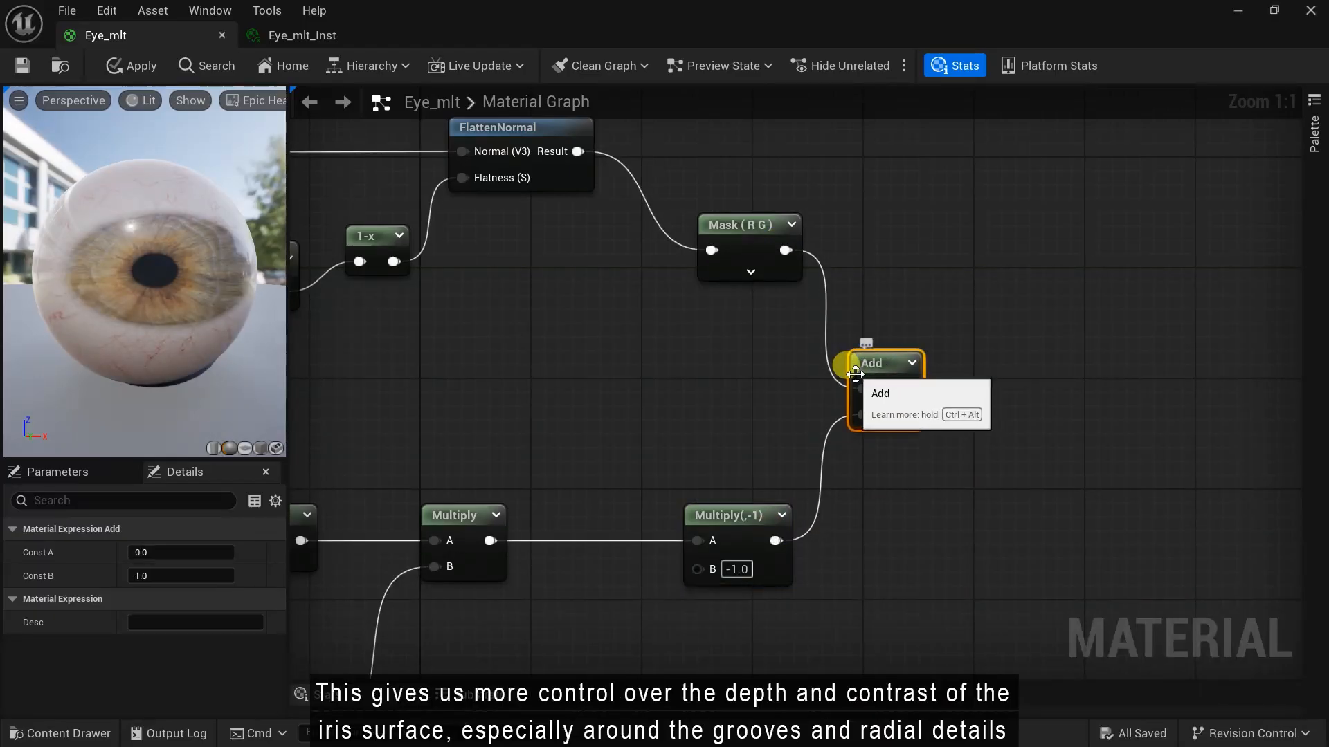
left_click(872, 410)
Add two AppendVector nodes beyond the Add node and connect the Add output to the first one's A input
right_click_drag(988, 476, 839, 420)
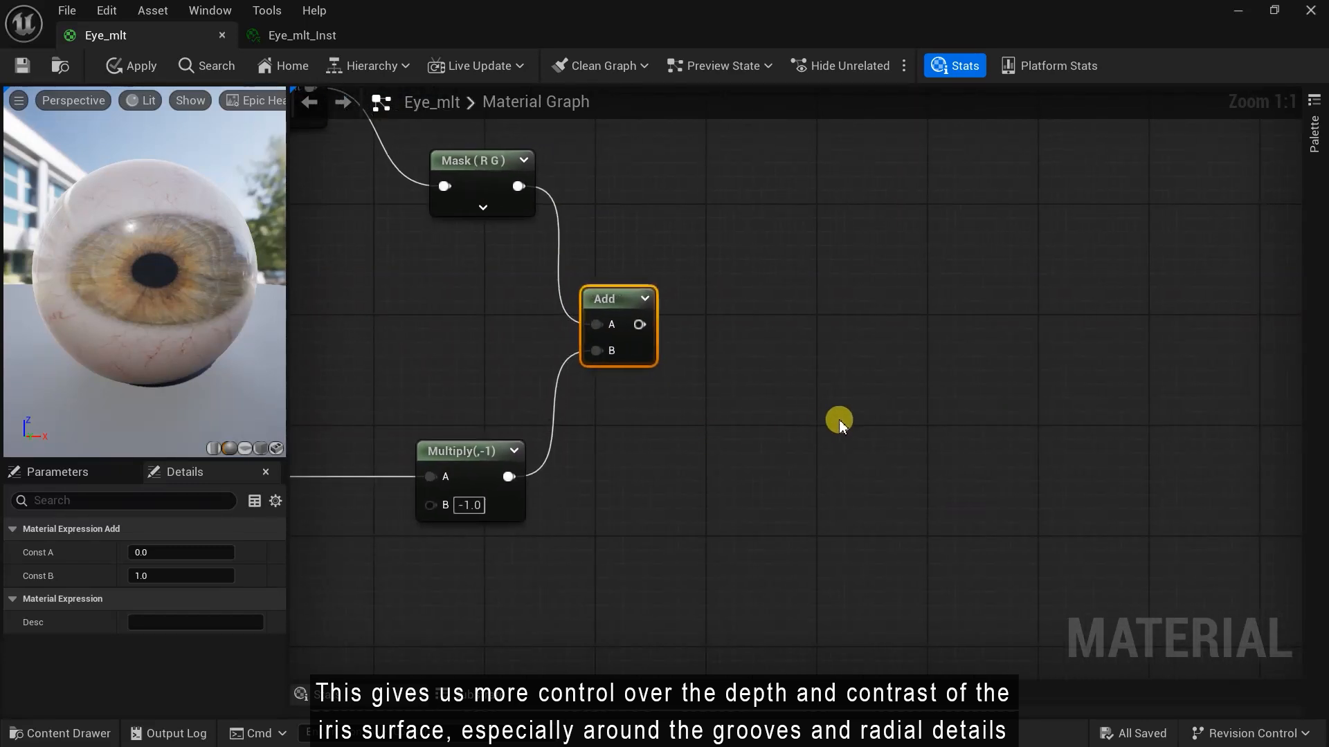
right_click(836, 421)
type("append")
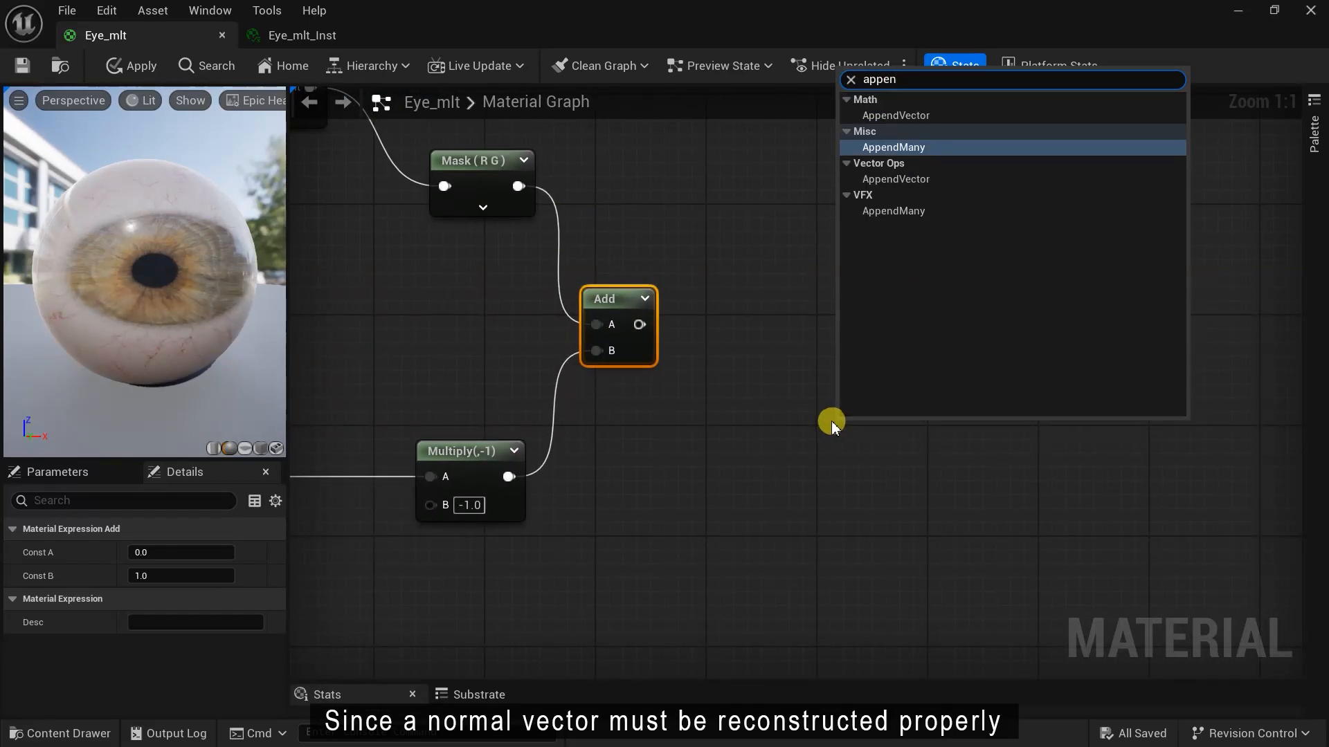
left_click(903, 180)
left_click_drag(861, 424, 830, 371)
key("ctrl+c")
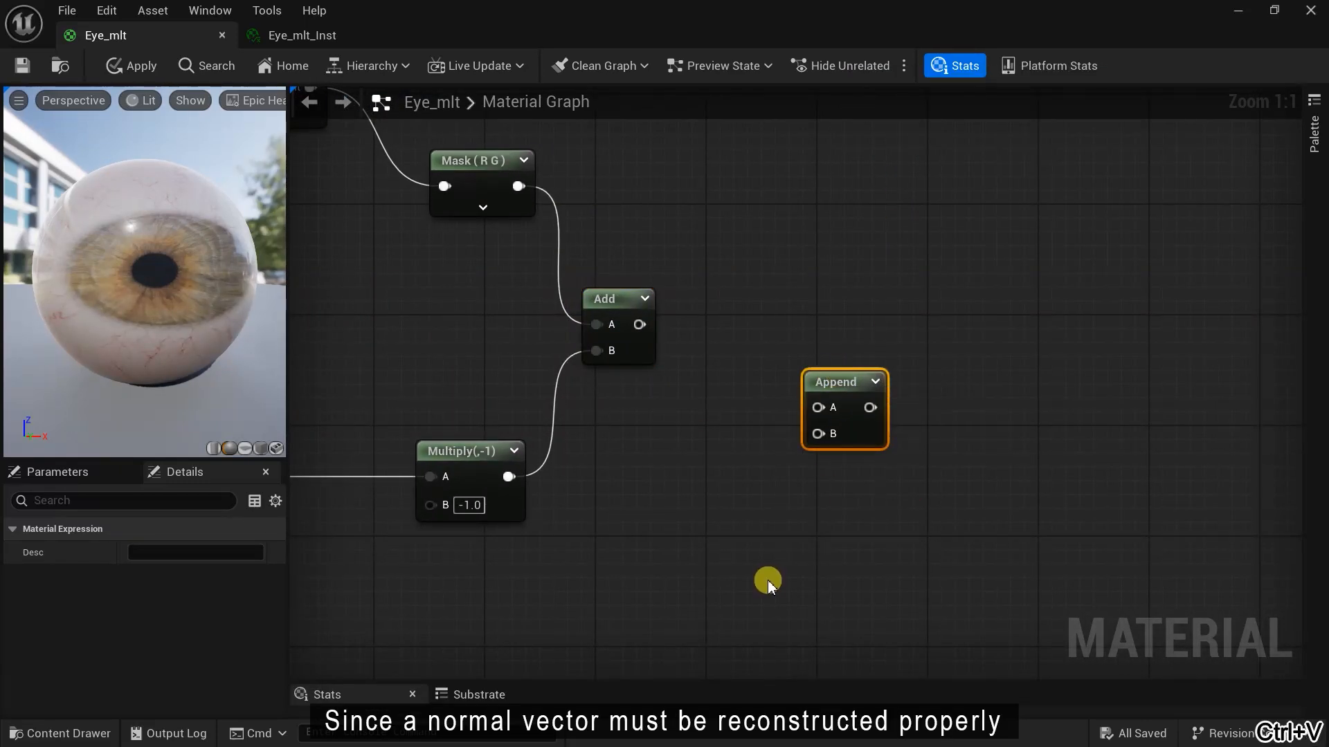
key("ctrl+v")
left_click_drag(640, 324, 818, 409)
Connect the second normal texture sample's B channel to the first Append's B input, with the spare Append placed below
scroll(738, 459, "down", 2)
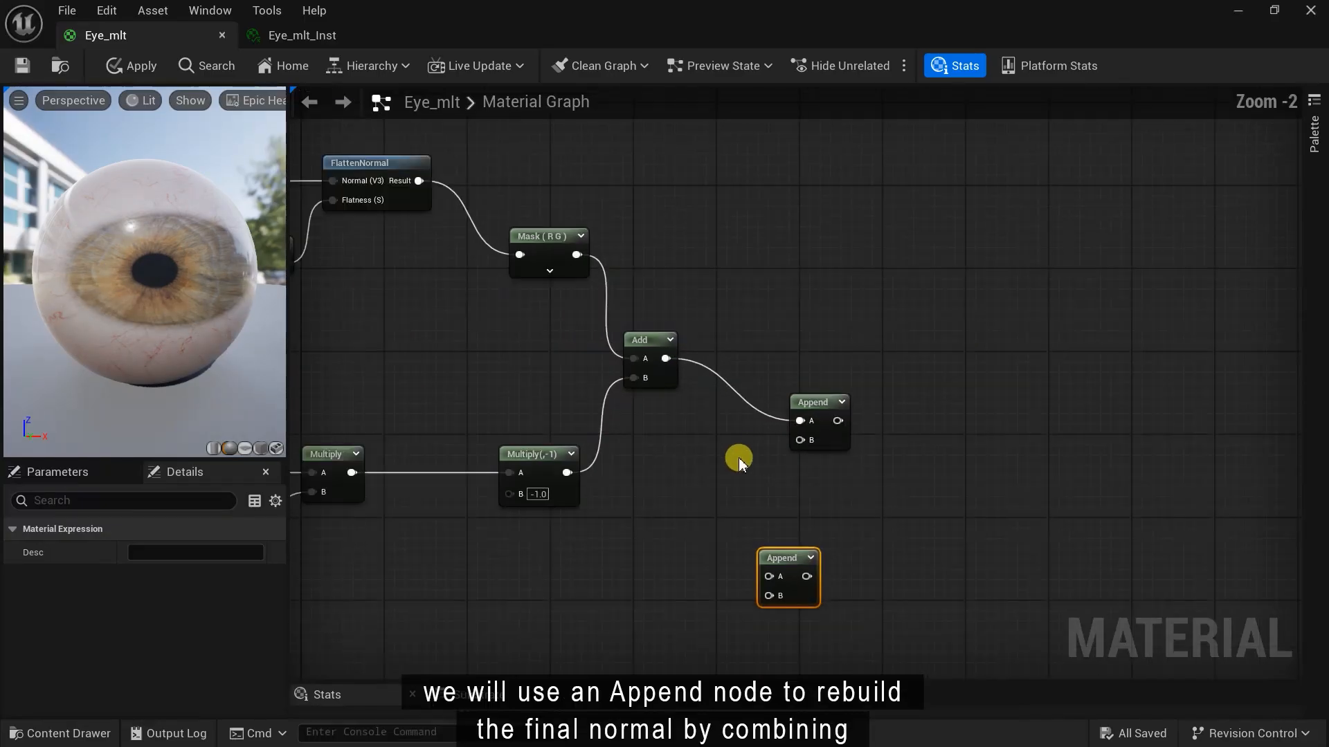
right_click_drag(738, 458, 877, 318)
left_click_drag(920, 413, 932, 493)
left_click_drag(952, 263, 931, 371)
right_click_drag(609, 398, 921, 380)
left_click_drag(488, 372, 1229, 385)
left_click_drag(1245, 337, 1234, 331)
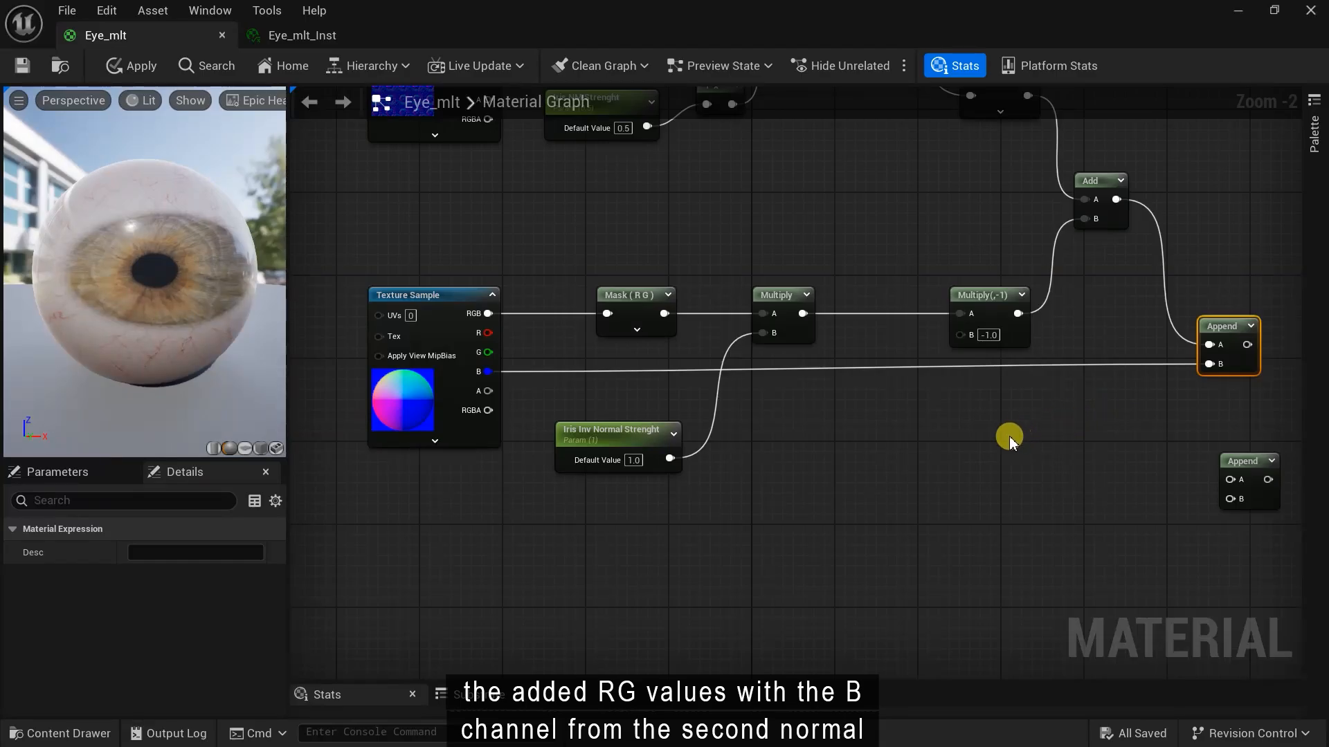
Feed the second Append with the Multiply by -1 in A and a reroute from the second normal map's B channel in B
right_click_drag(1037, 461, 771, 450)
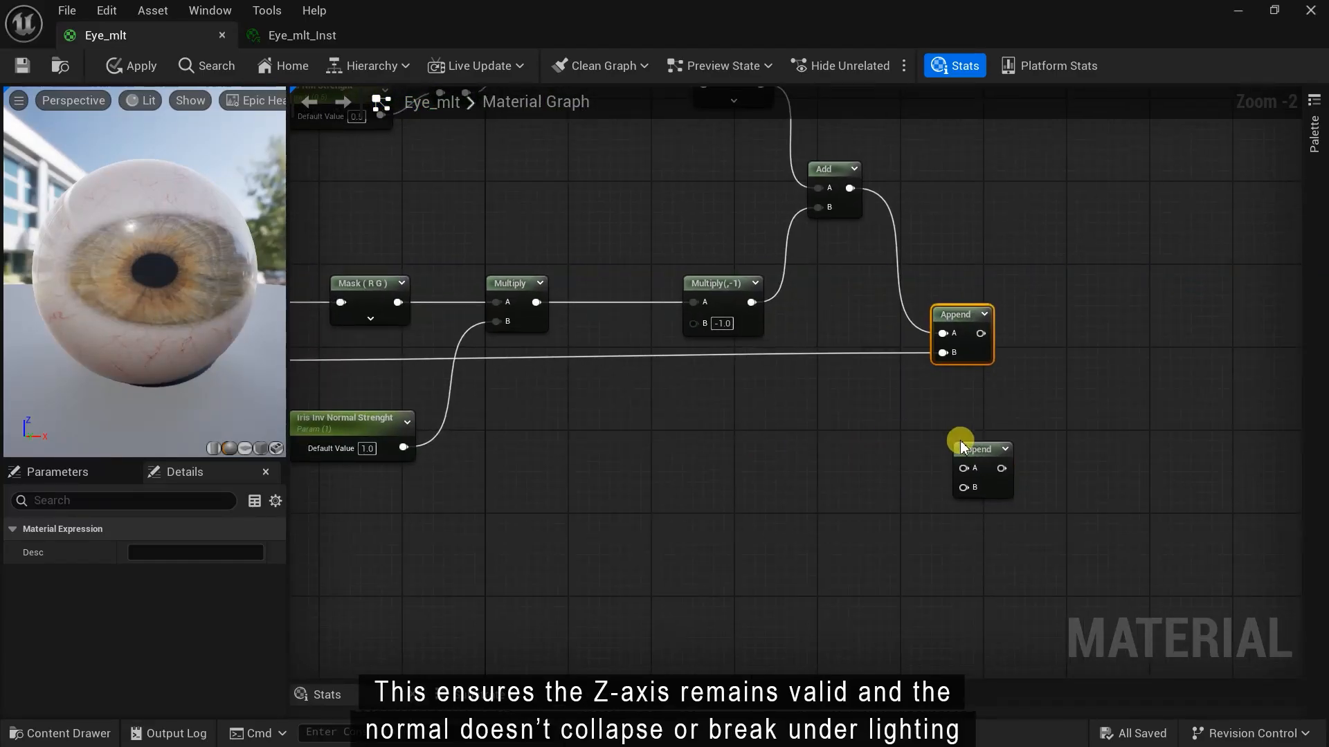
left_click_drag(960, 443, 941, 444)
scroll(936, 371, "up", 2)
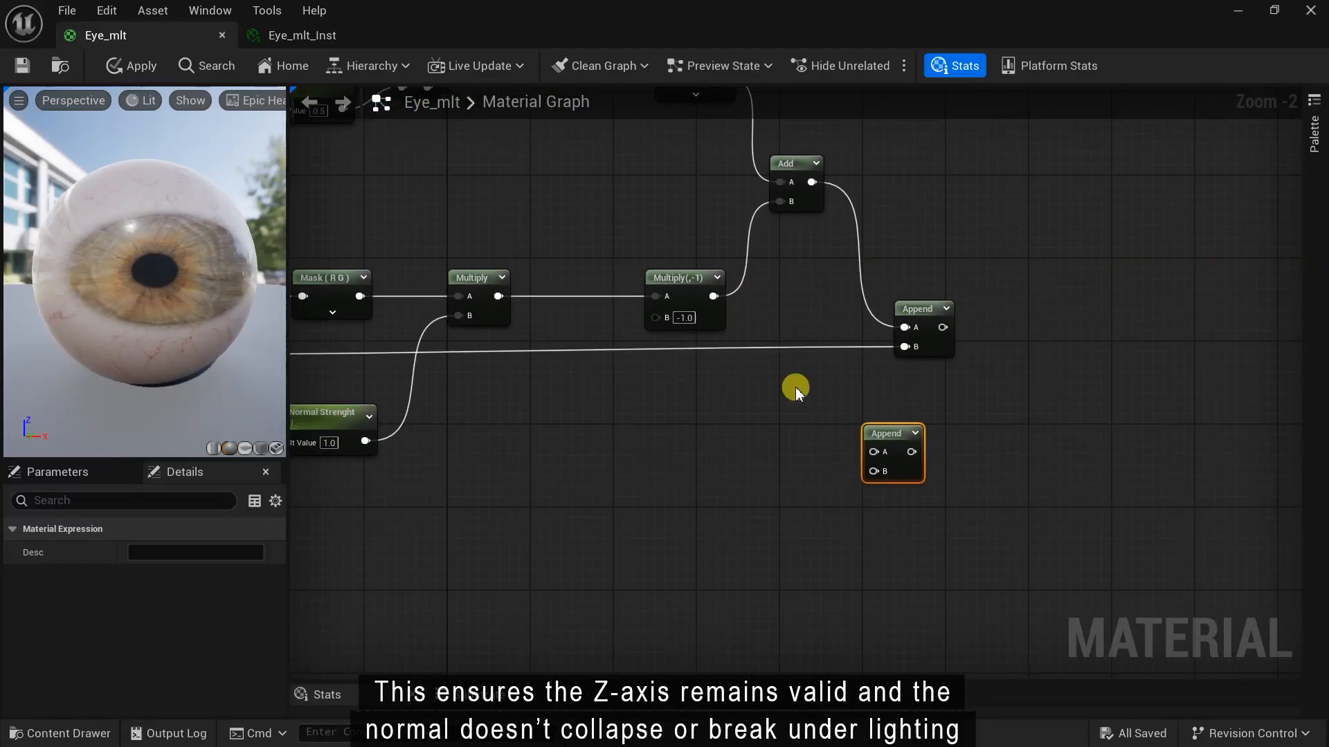
left_click(949, 315)
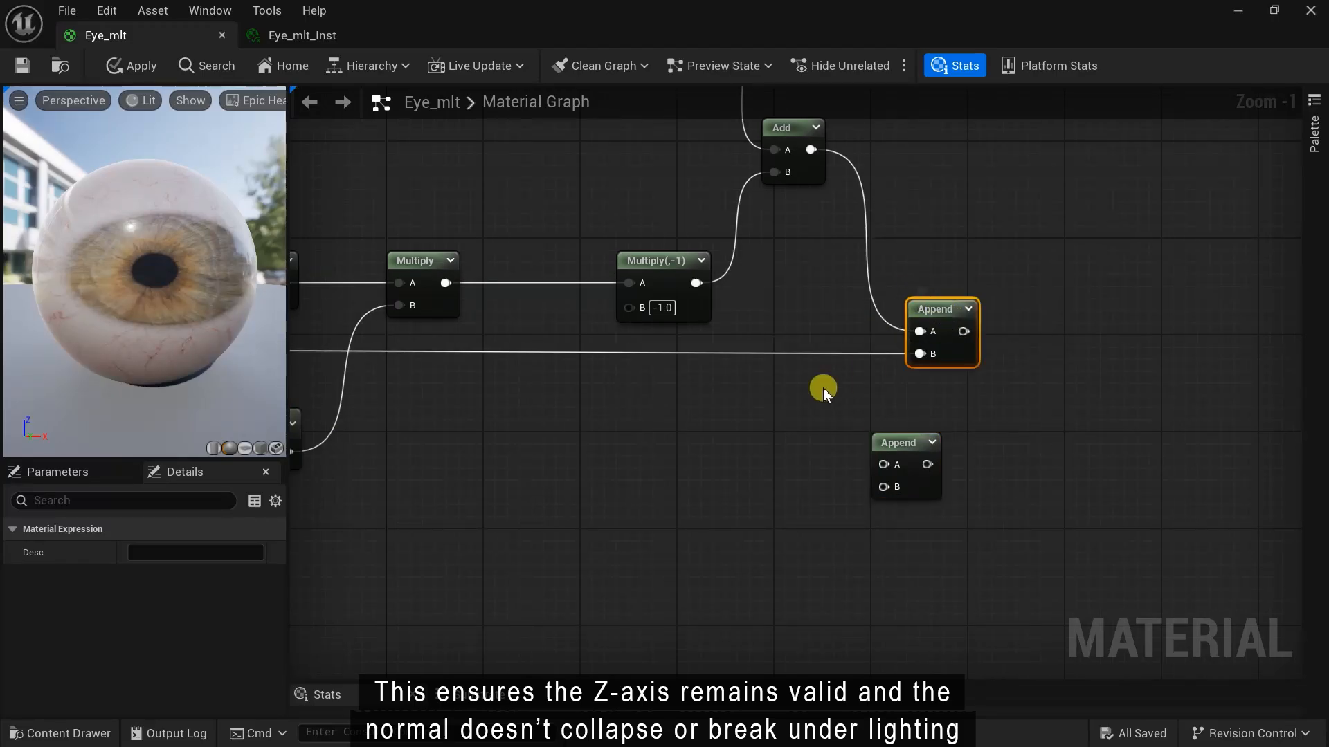
right_click_drag(821, 385, 795, 371)
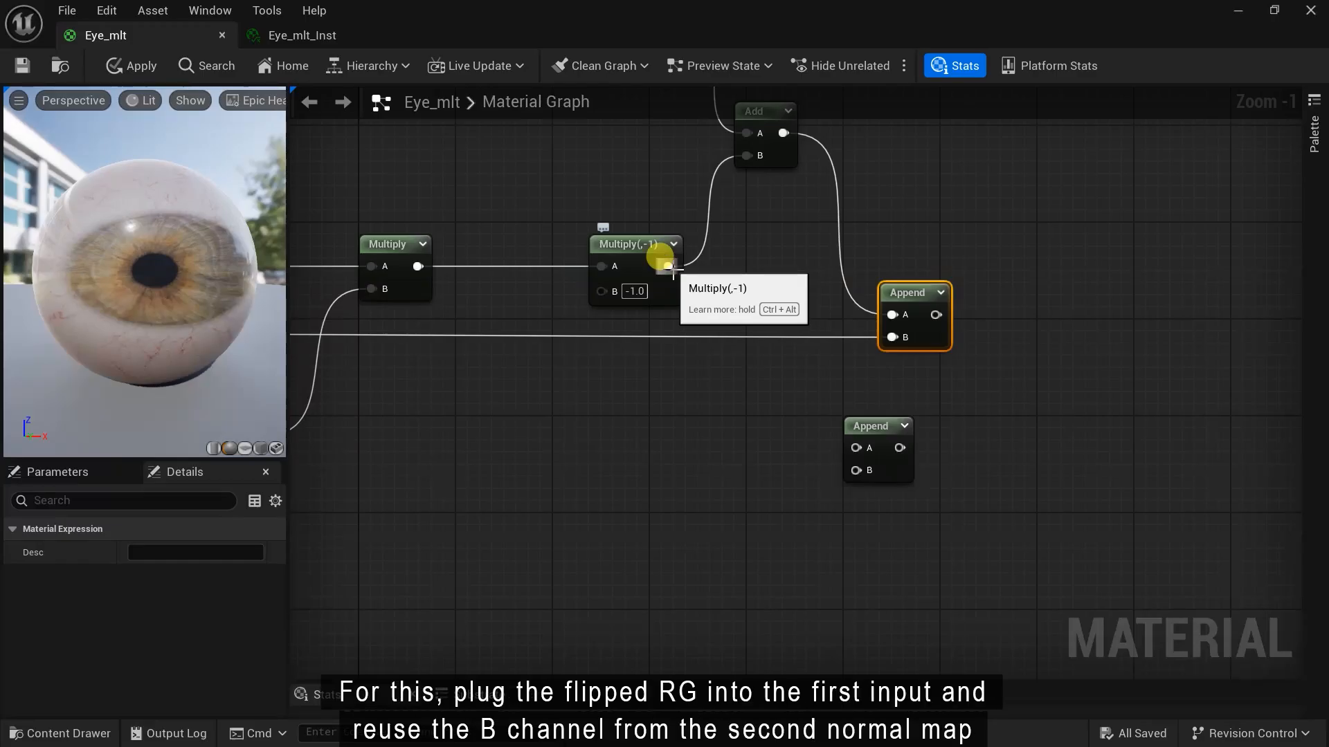
left_click_drag(669, 268, 855, 452)
double_click(691, 335)
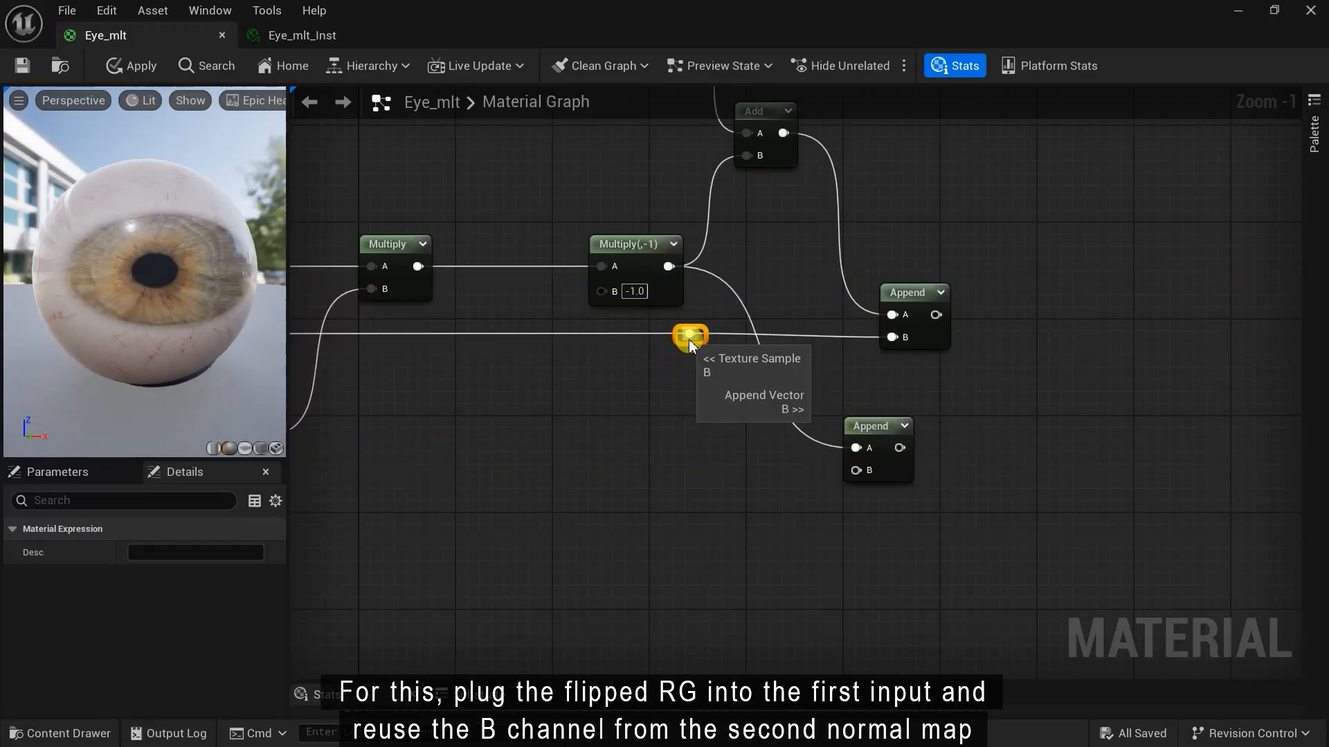
left_click_drag(698, 335, 897, 416)
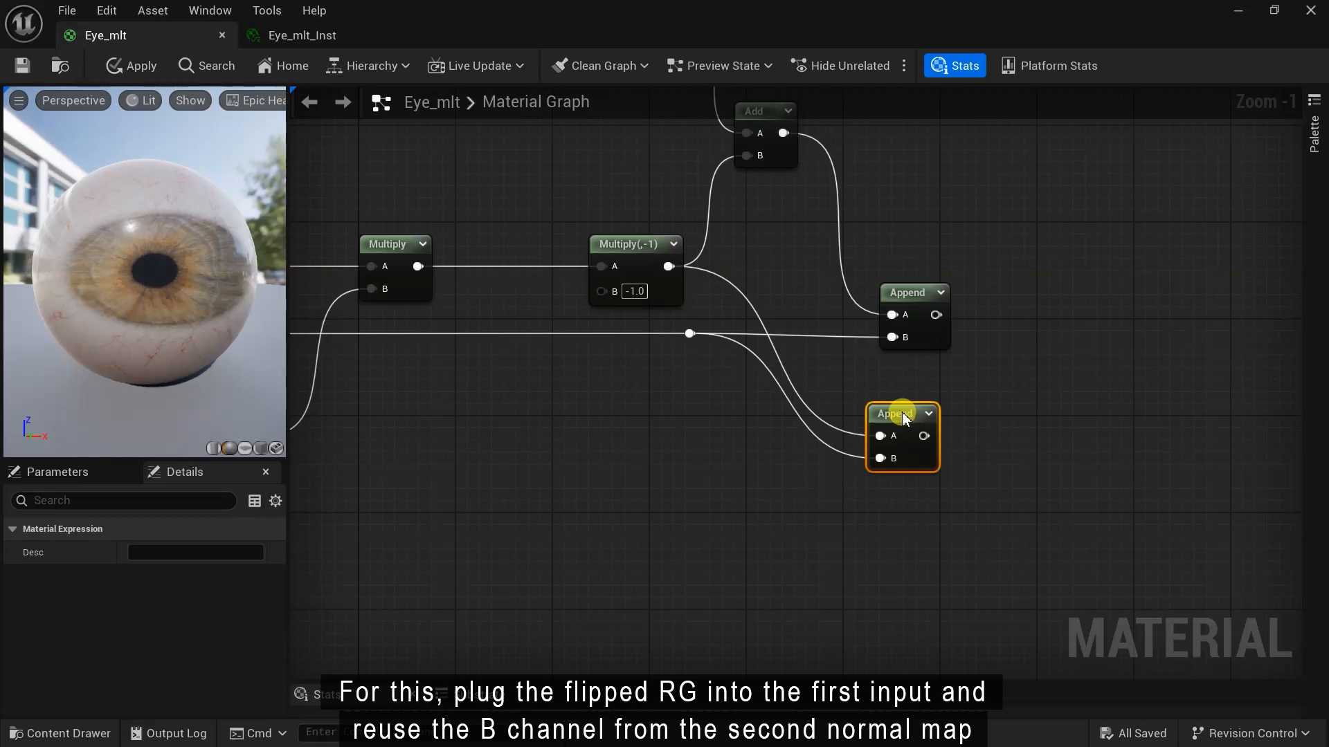
right_click_drag(780, 470, 526, 481)
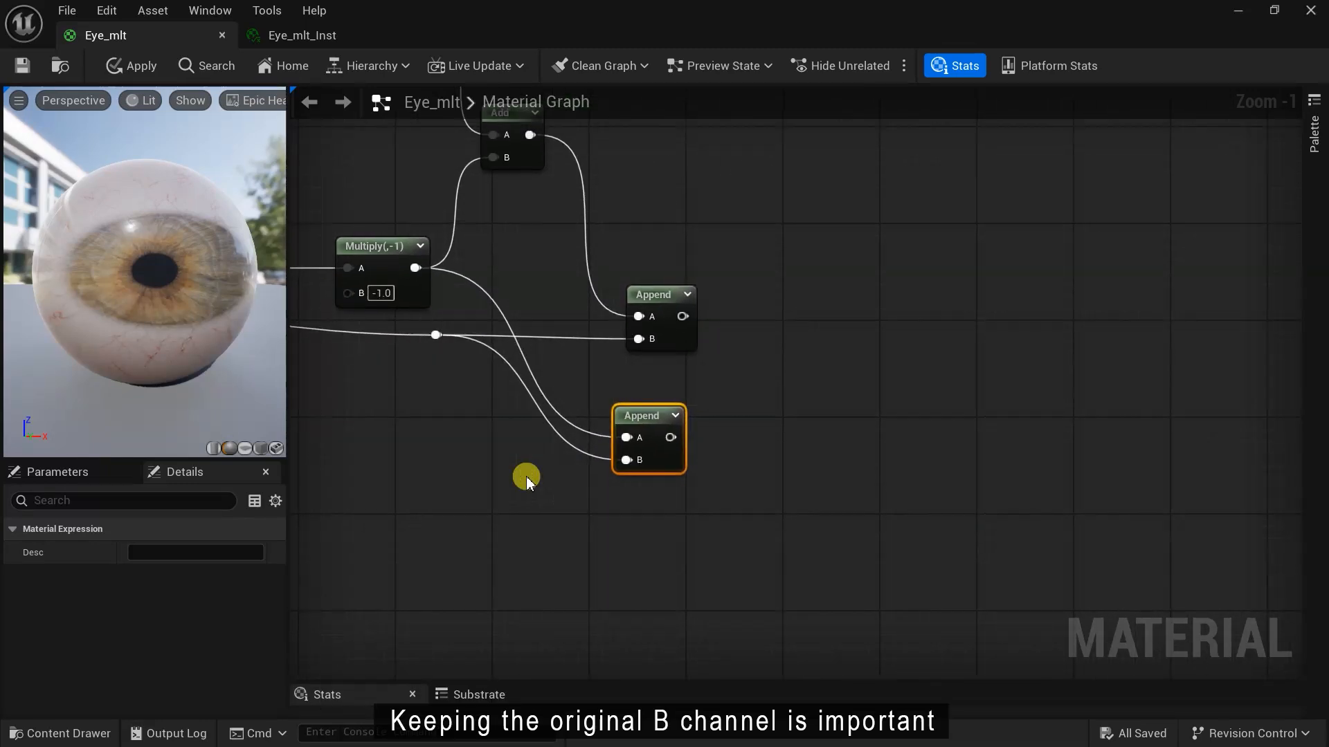
Add a Normalize node and connect the lower Append node's output to its VectorInput
right_click(799, 453)
type("normal")
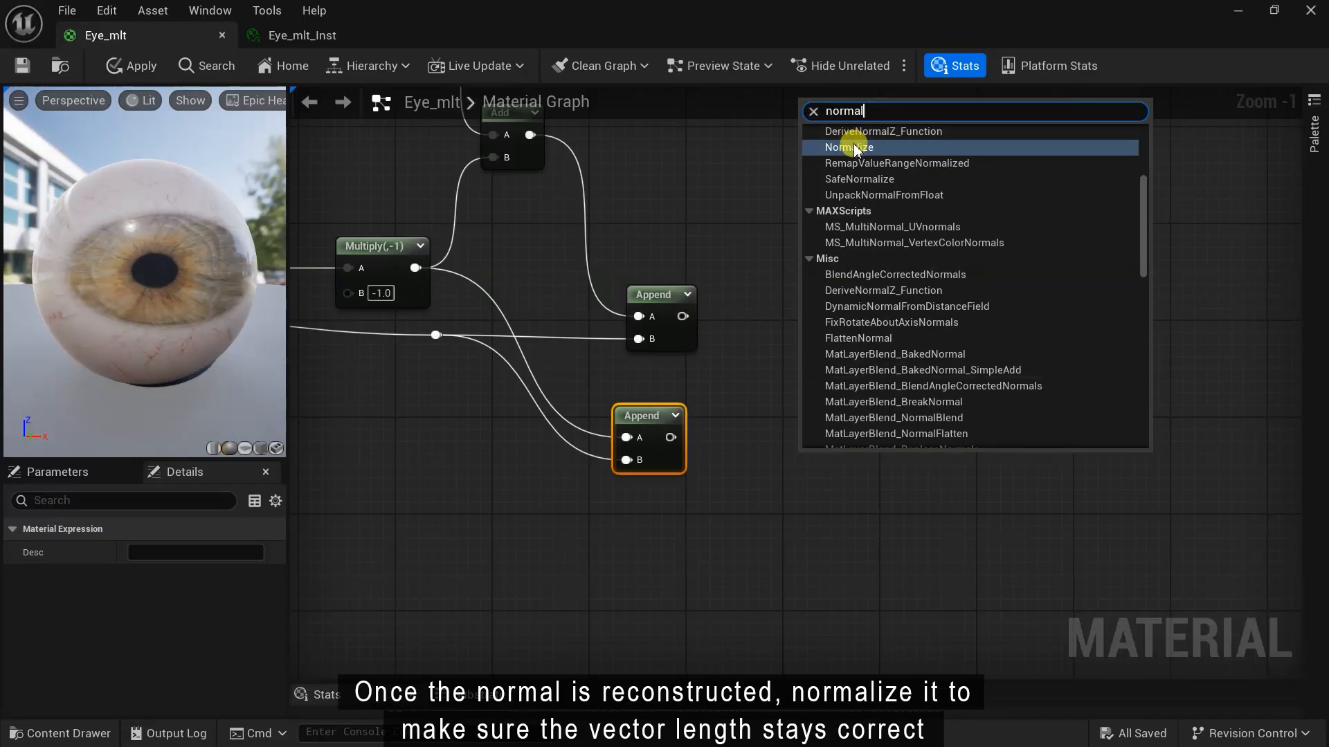
left_click(855, 148)
left_click_drag(671, 437, 774, 454)
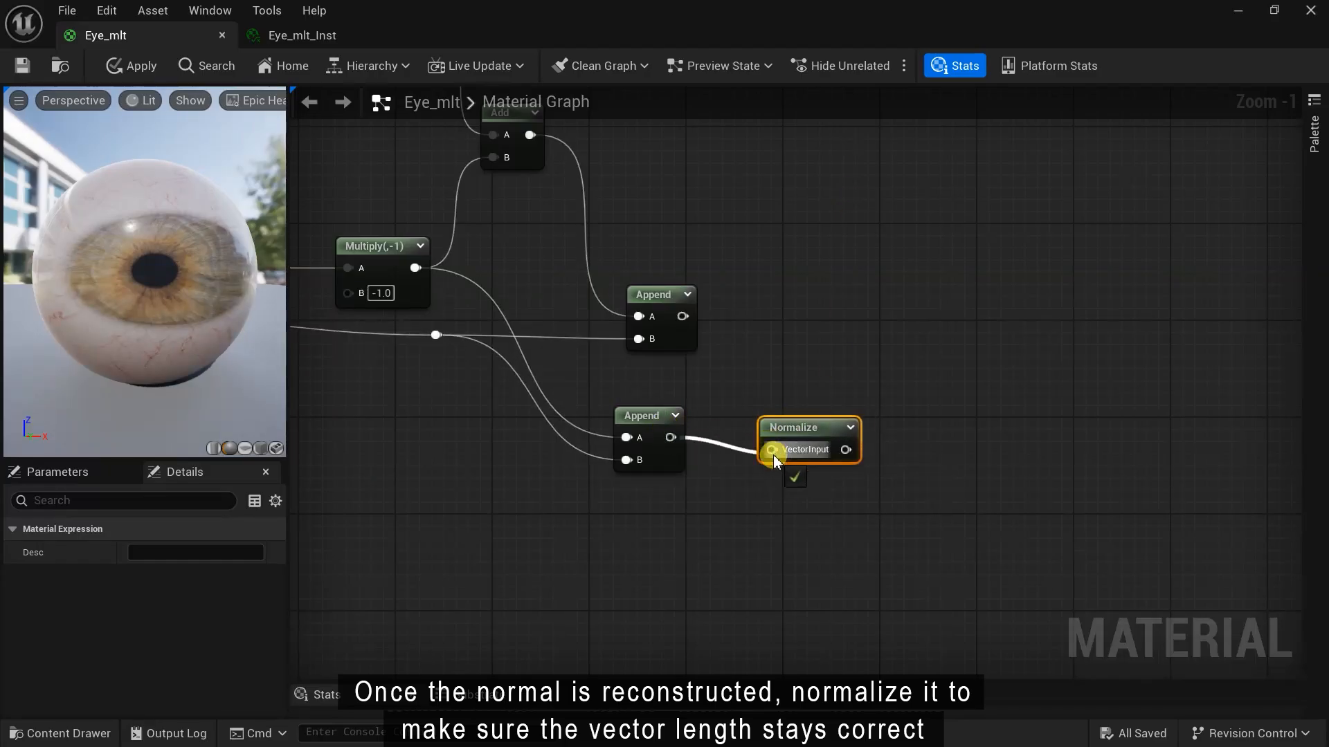
Add a TransformVector node from Tangent Space to World Space, fed by the Normalize node
right_click(930, 442)
type("transf")
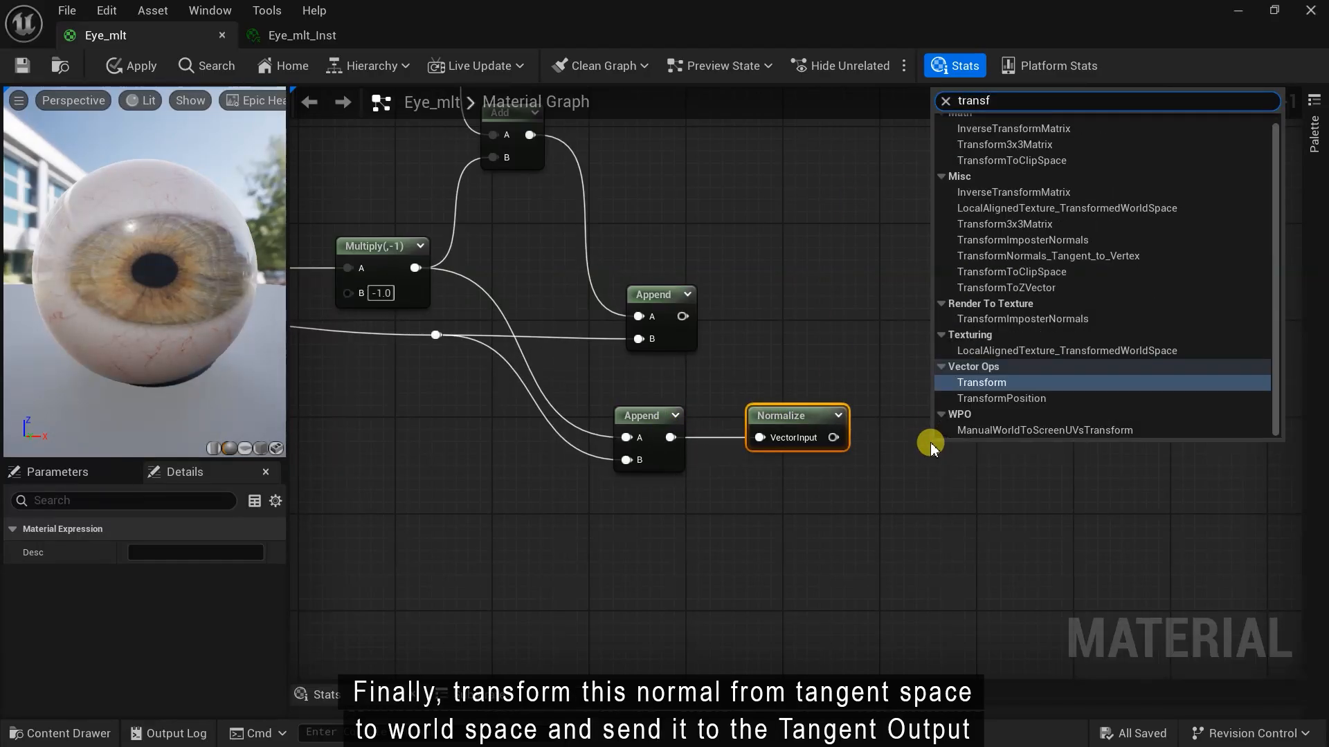
left_click(999, 382)
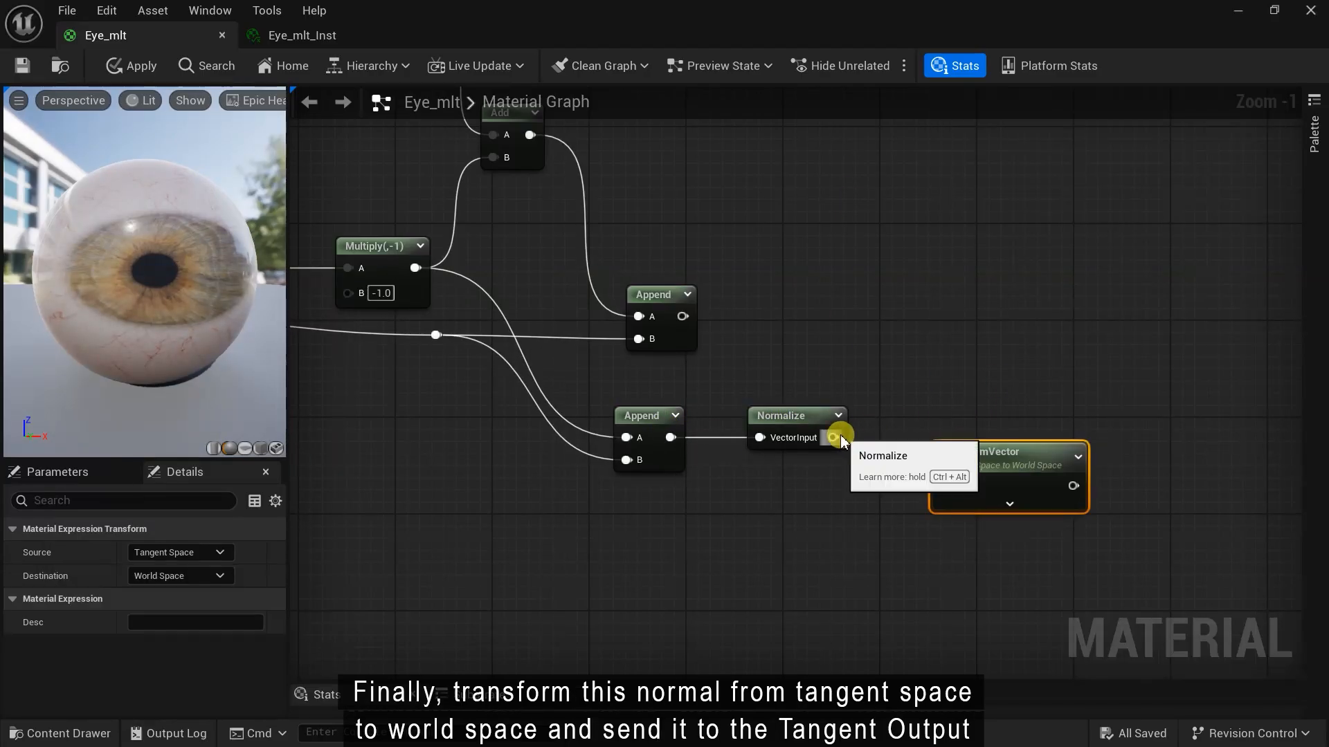
left_click_drag(833, 438, 922, 424)
Add a TangentOutput node and connect the TransformVector output to it
right_click_drag(839, 457, 565, 499)
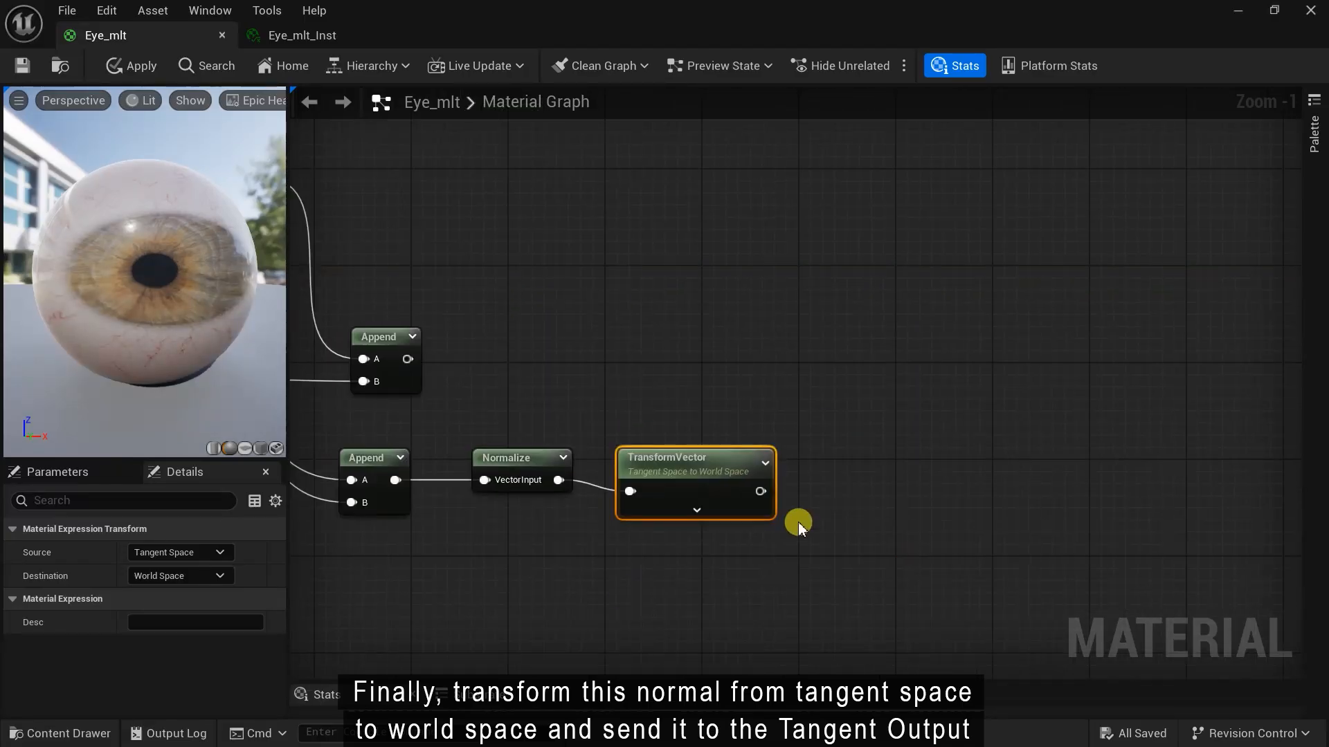
right_click(861, 476)
type("tang")
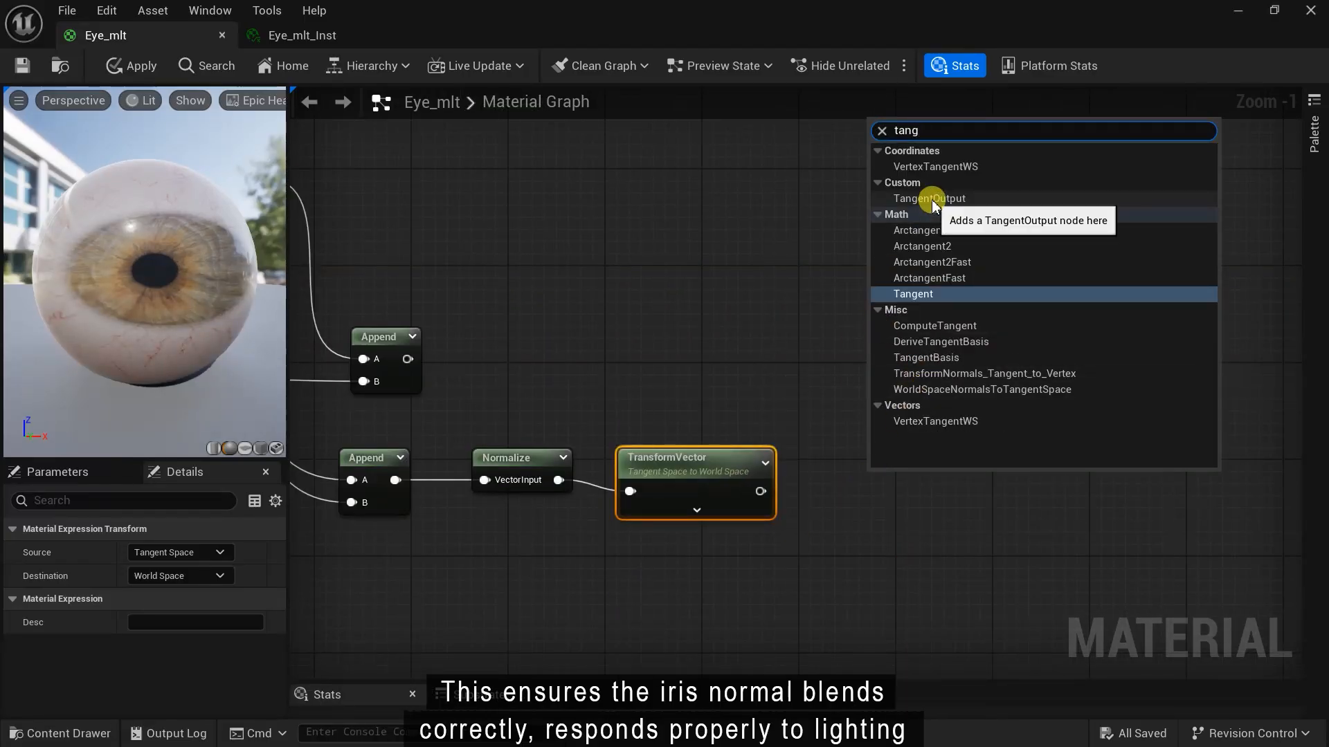
left_click(955, 201)
left_click_drag(760, 491, 832, 508)
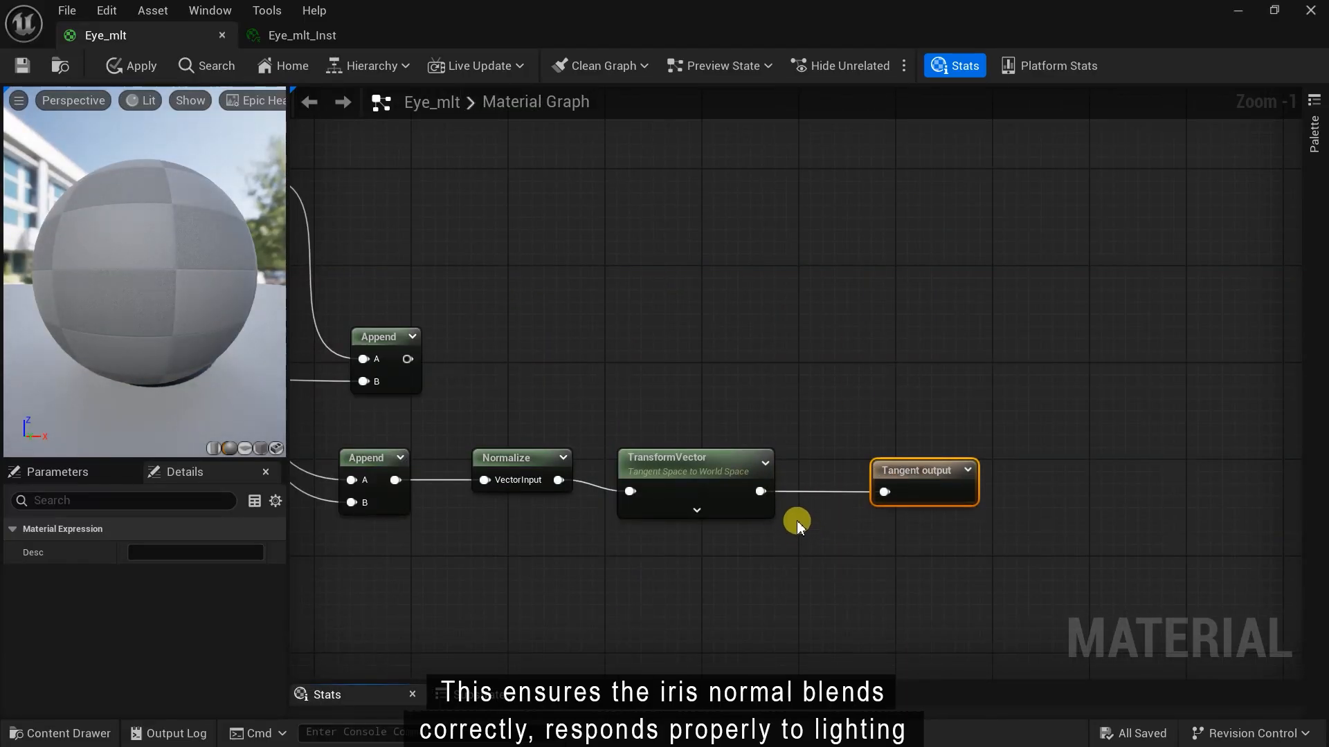
Add another Normalize node beyond the upper Append and connect the Append's output to its VectorInput
right_click_drag(521, 353, 650, 400)
scroll(651, 400, "up", 1)
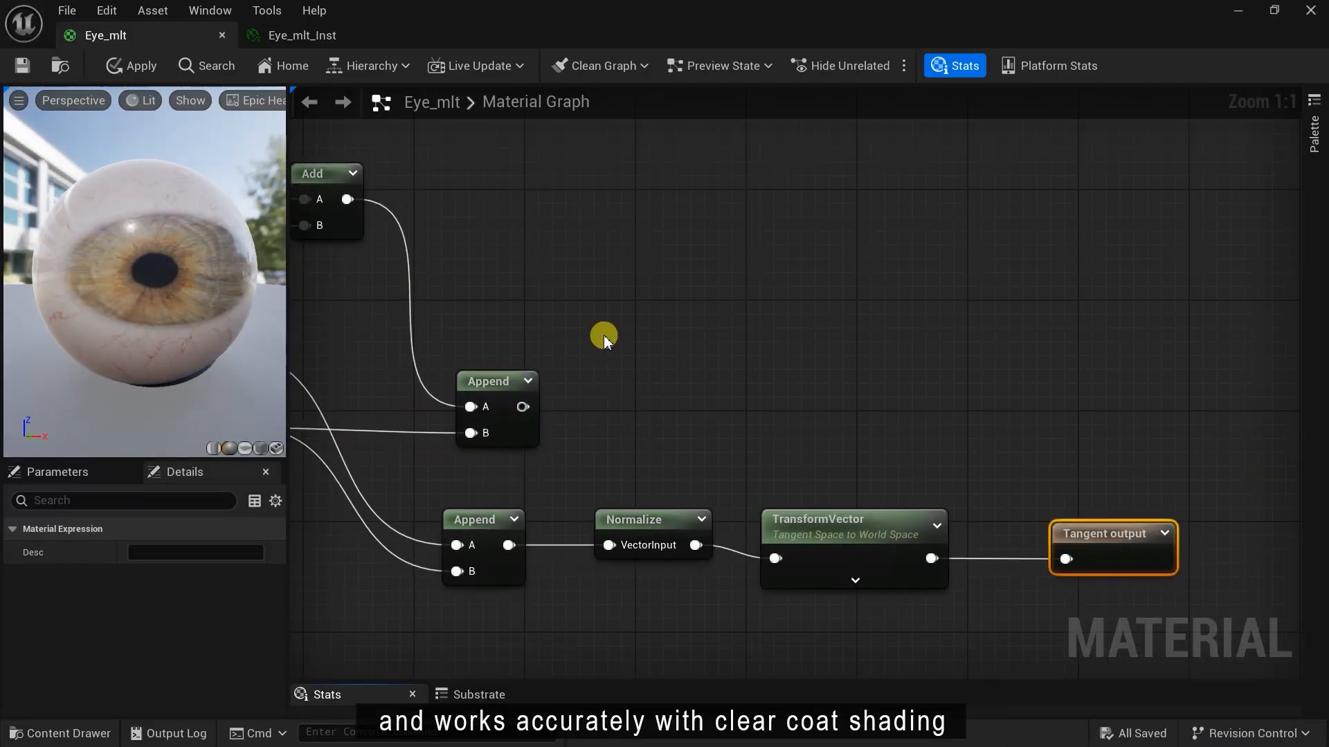
right_click(624, 275)
type("nor")
left_click(678, 322)
left_click_drag(773, 279, 696, 299)
left_click_drag(523, 407, 663, 324)
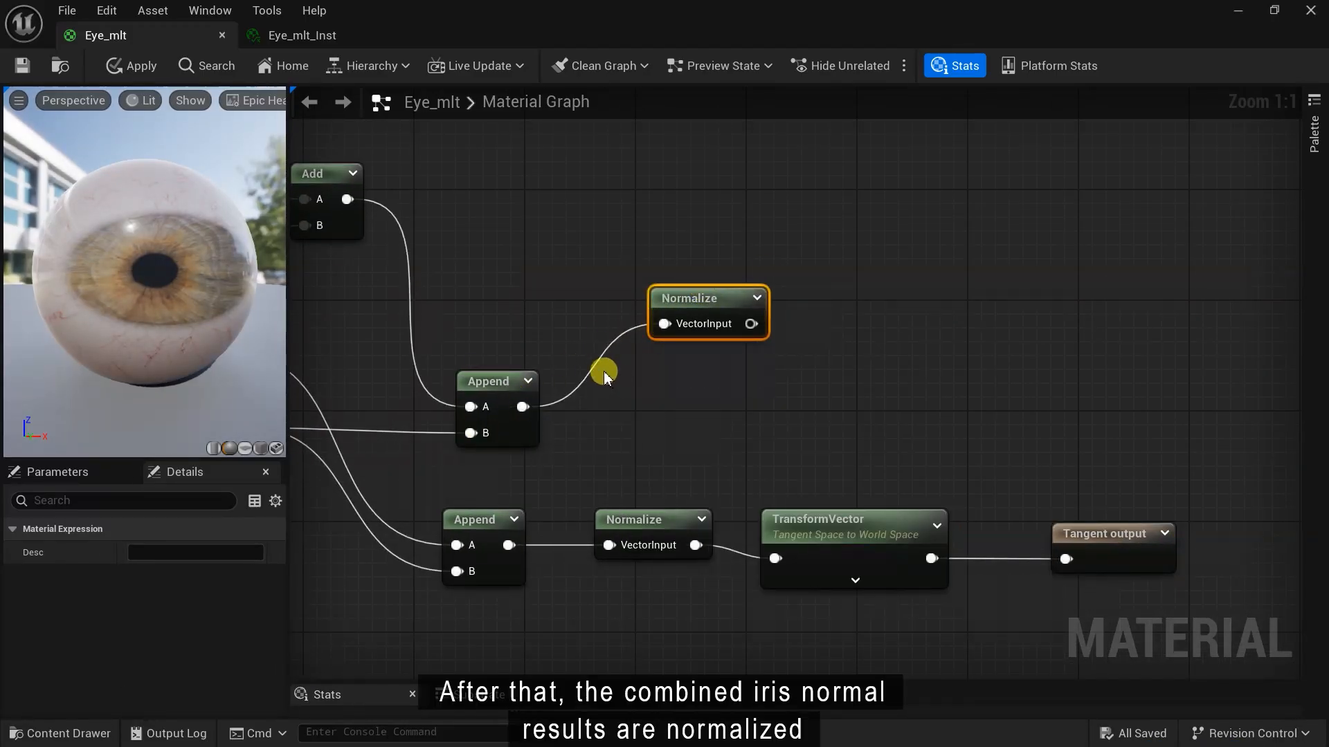
Add a LinearInterpolate node beyond the upper Normalize node
scroll(716, 401, "down", 1)
right_click_drag(990, 147, 768, 350)
right_click(770, 348)
type("lerp")
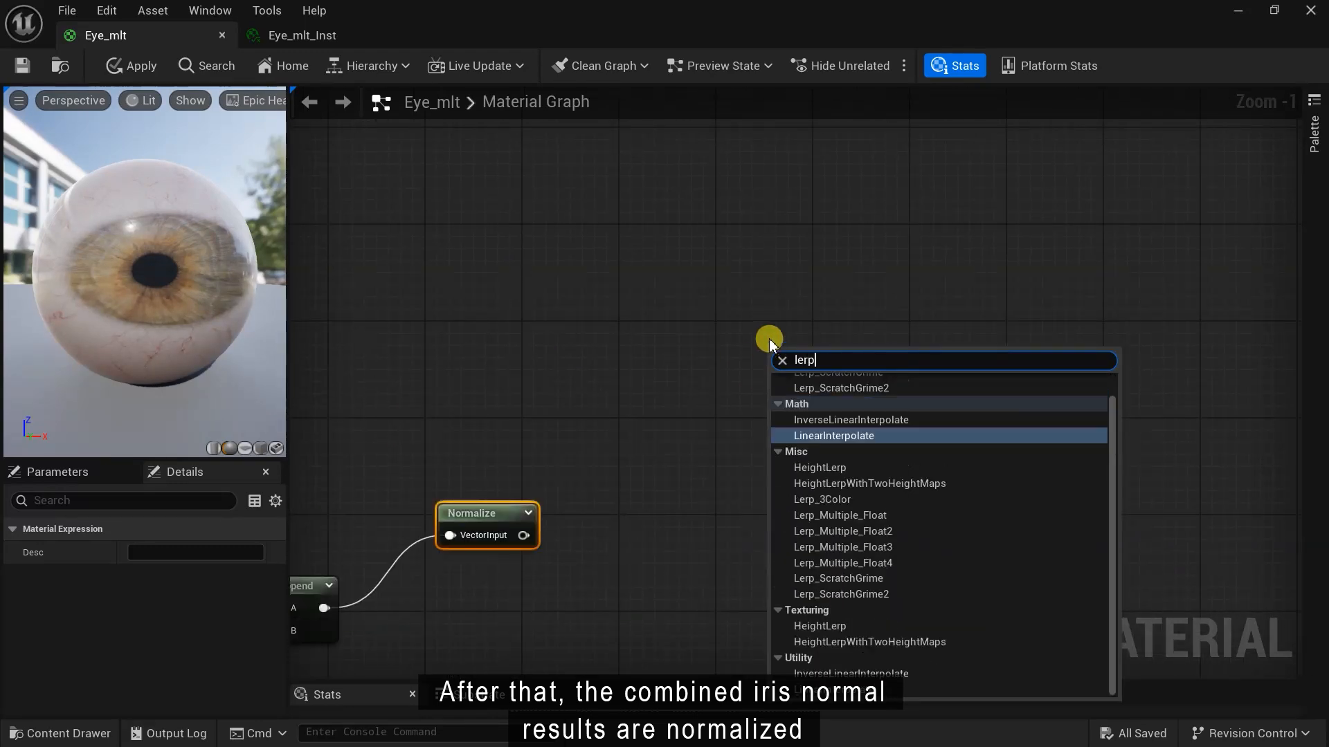
left_click(816, 435)
Add a Constant3Vector of 0,0,1 into the Lerp's A input and connect the upper Normalize to its B input
right_click(512, 289)
type("con")
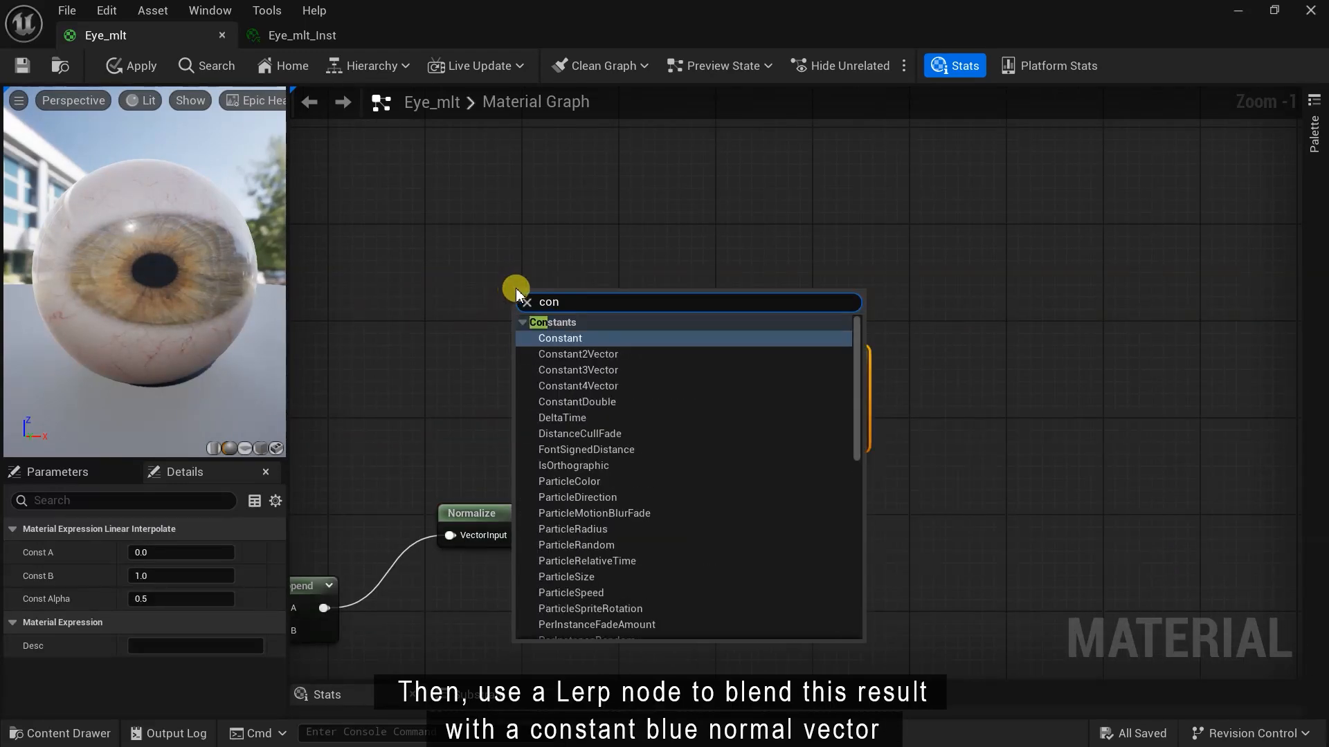
left_click(583, 369)
left_click(629, 332)
type("1")
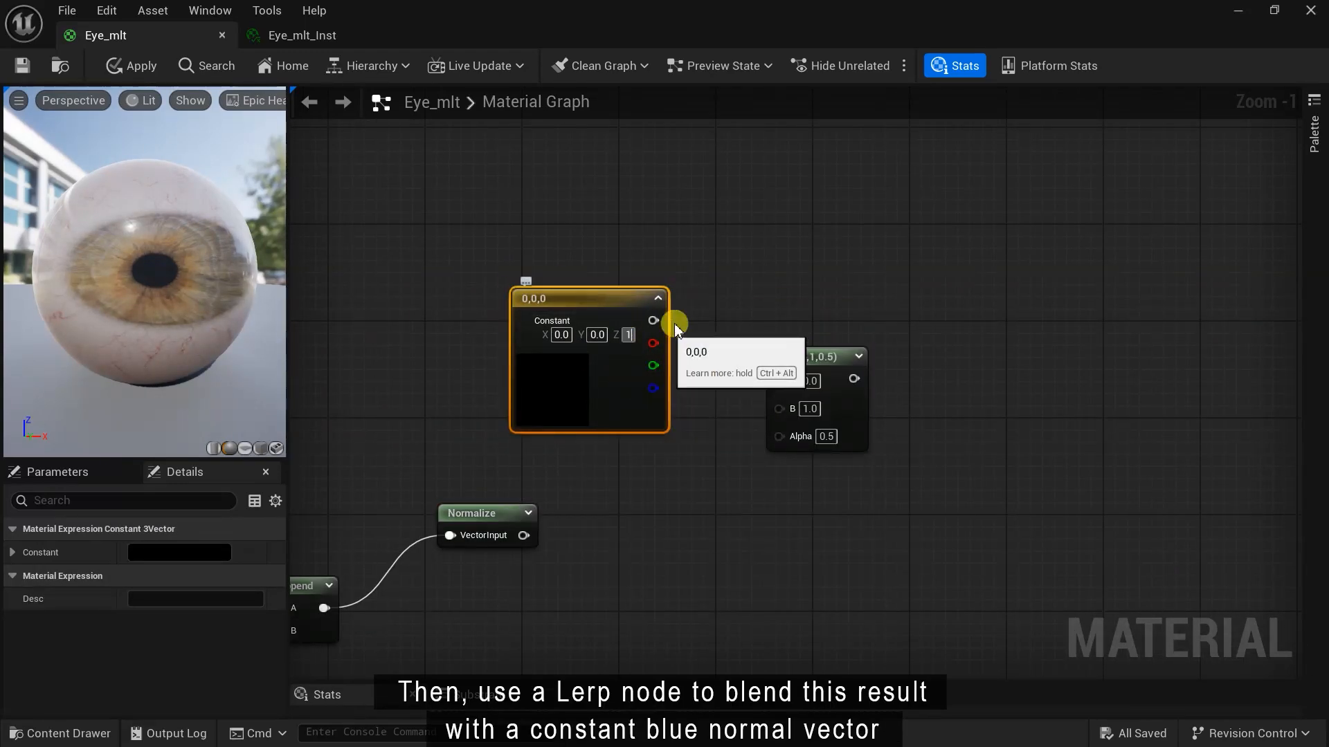
key("Return")
left_click_drag(649, 311, 598, 260)
left_click_drag(779, 377, 779, 379)
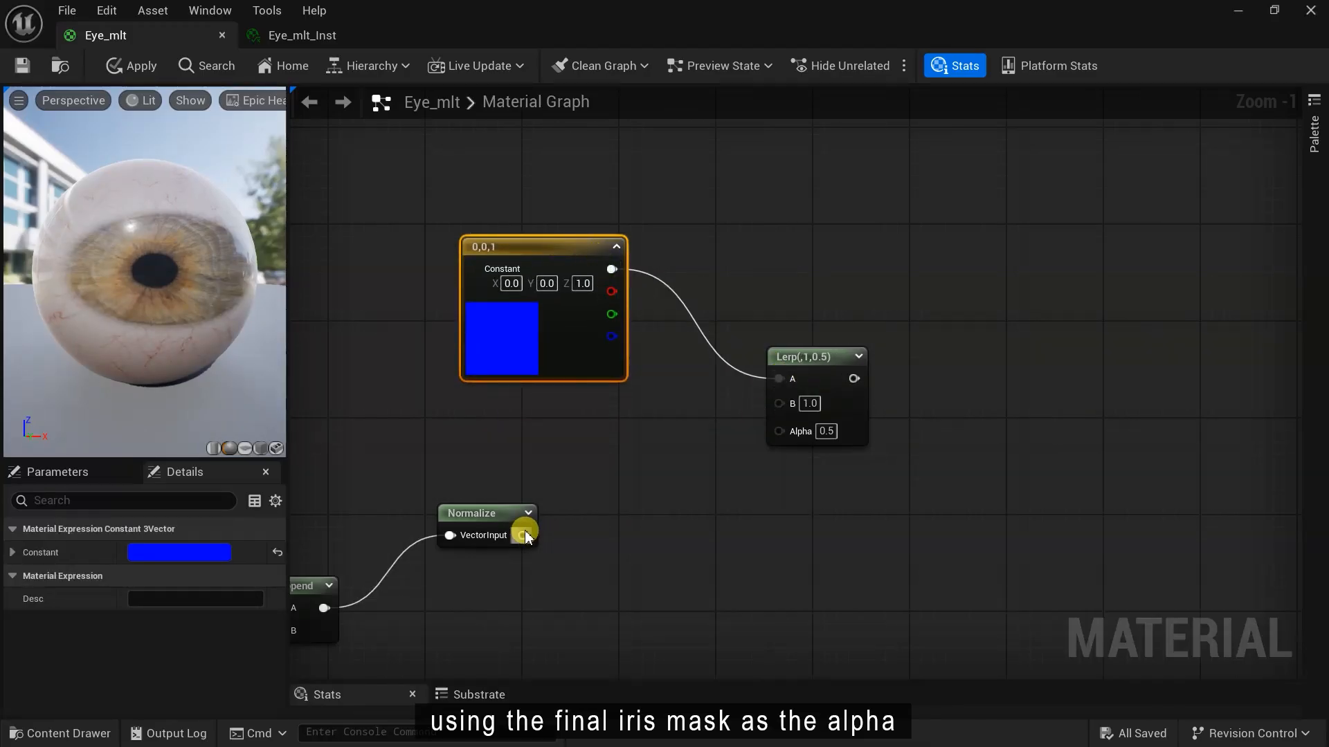
left_click_drag(521, 534, 779, 409)
Route the final iris mask wire through reroute points down to the Alpha input of the iris normal Lerp
scroll(759, 475, "down", 4)
right_click_drag(677, 480, 1126, 547)
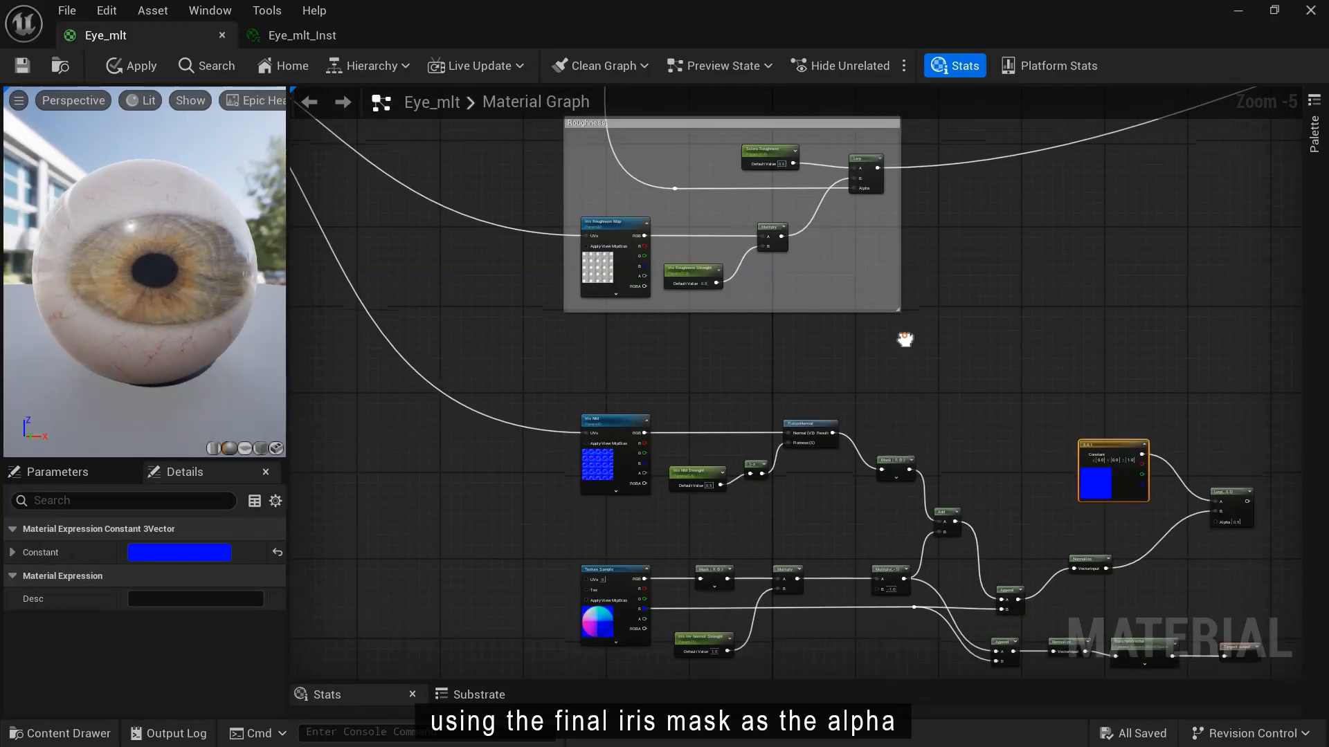
right_click_drag(905, 339, 964, 620)
scroll(969, 531, "down", 1)
right_click_drag(549, 250, 551, 305)
double_click(522, 205)
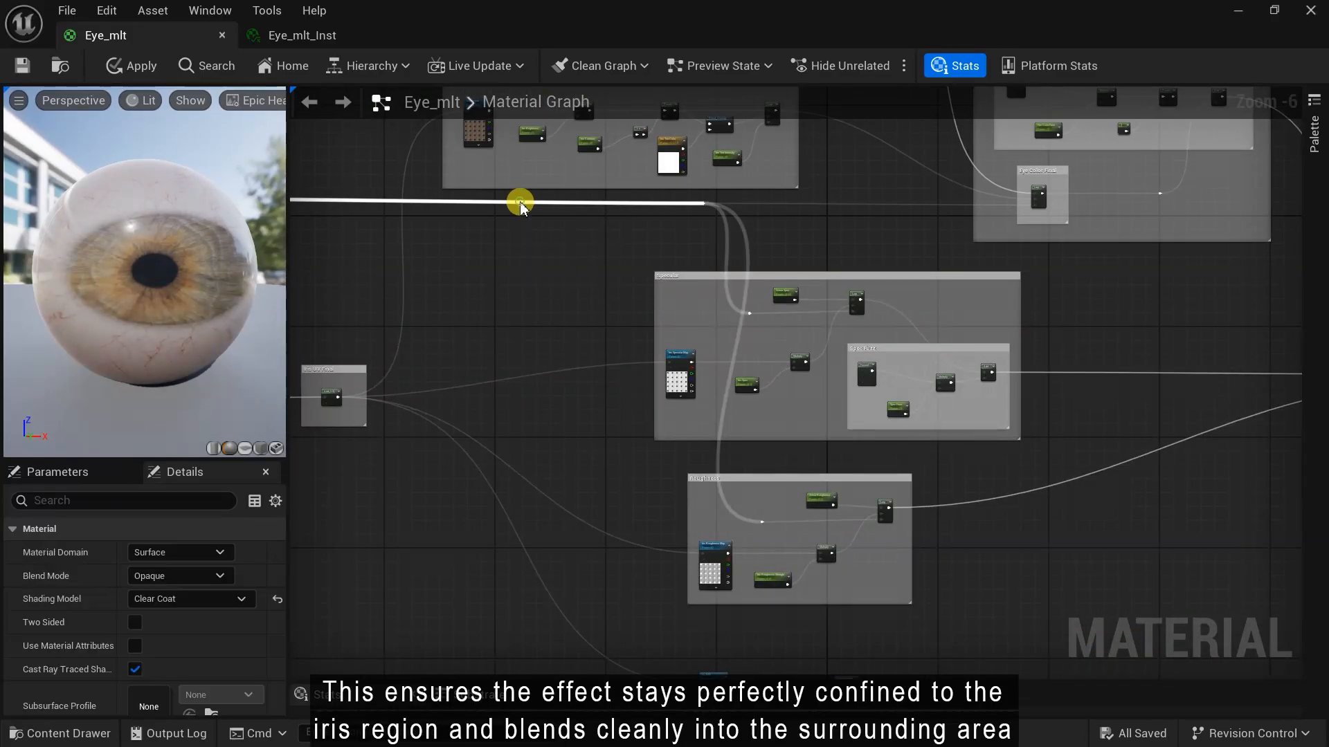
right_click_drag(522, 205, 476, 148)
scroll(477, 148, "up", 2)
left_click_drag(481, 146, 927, 229)
scroll(796, 208, "down", 3)
right_click_drag(654, 141, 786, 380)
scroll(824, 394, "up", 1)
double_click(825, 400)
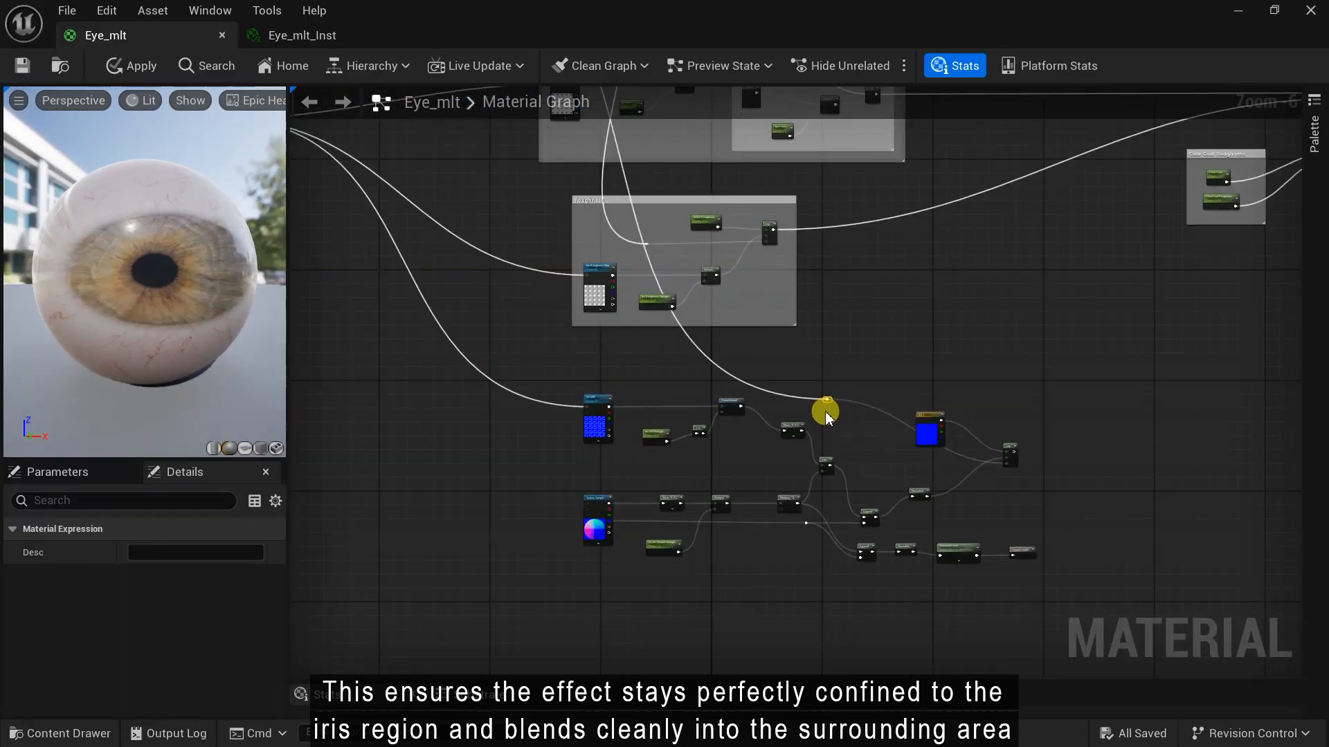
scroll(816, 495, "up", 3)
left_click_drag(855, 392, 855, 431)
Group all the iris normal nodes in a comment box named Iris Normal Map
scroll(952, 418, "down", 1)
right_click_drag(953, 418, 609, 367)
scroll(608, 367, "down", 3)
right_click_drag(608, 368, 1021, 679)
right_click_drag(346, 395, 734, 426)
scroll(699, 418, "up", 3)
scroll(770, 330, "down", 4)
right_click_drag(976, 338, 309, 326)
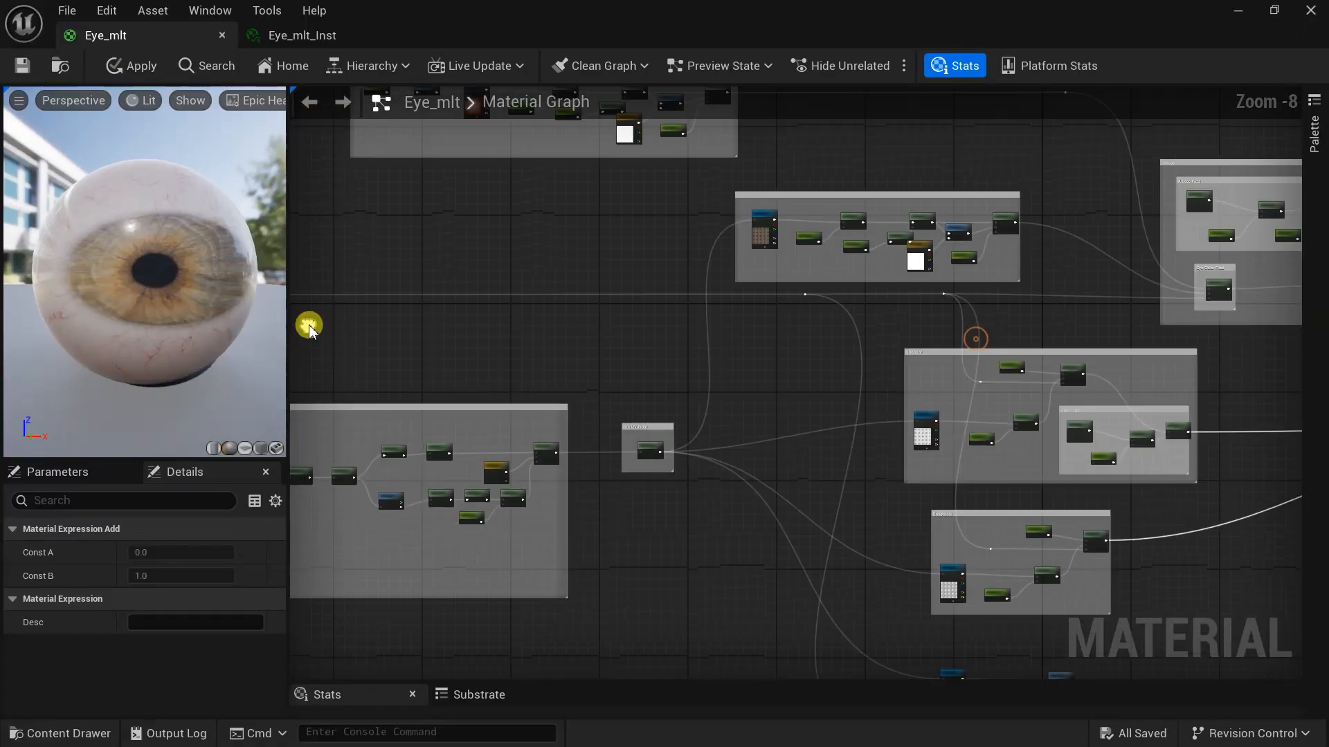
right_click_drag(1107, 637, 781, 360)
scroll(964, 457, "up", 5)
scroll(964, 454, "down", 2)
right_click_drag(521, 645, 530, 540)
left_click_drag(1087, 484, 346, 201)
scroll(373, 191, "up", 2)
right_click_drag(373, 191, 708, 264)
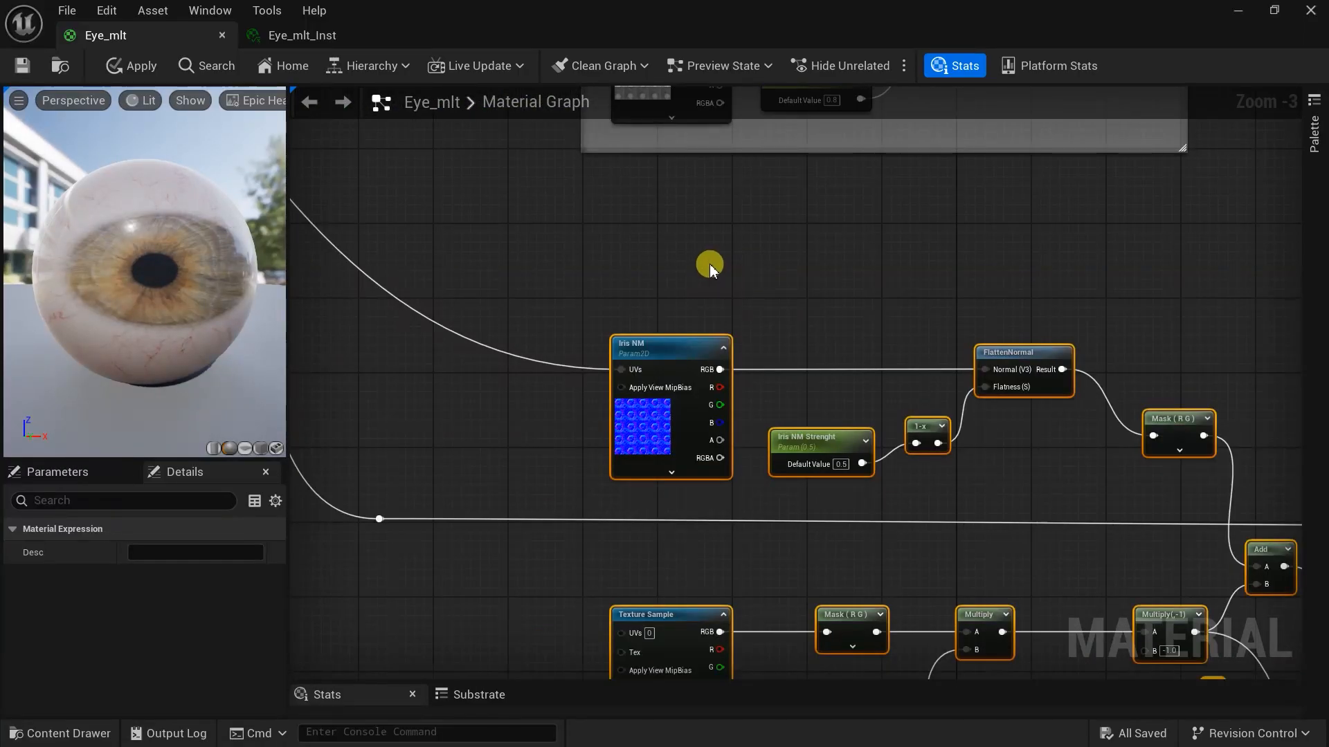
type("cIris Normal Map")
left_click(725, 229)
scroll(528, 300, "down", 3)
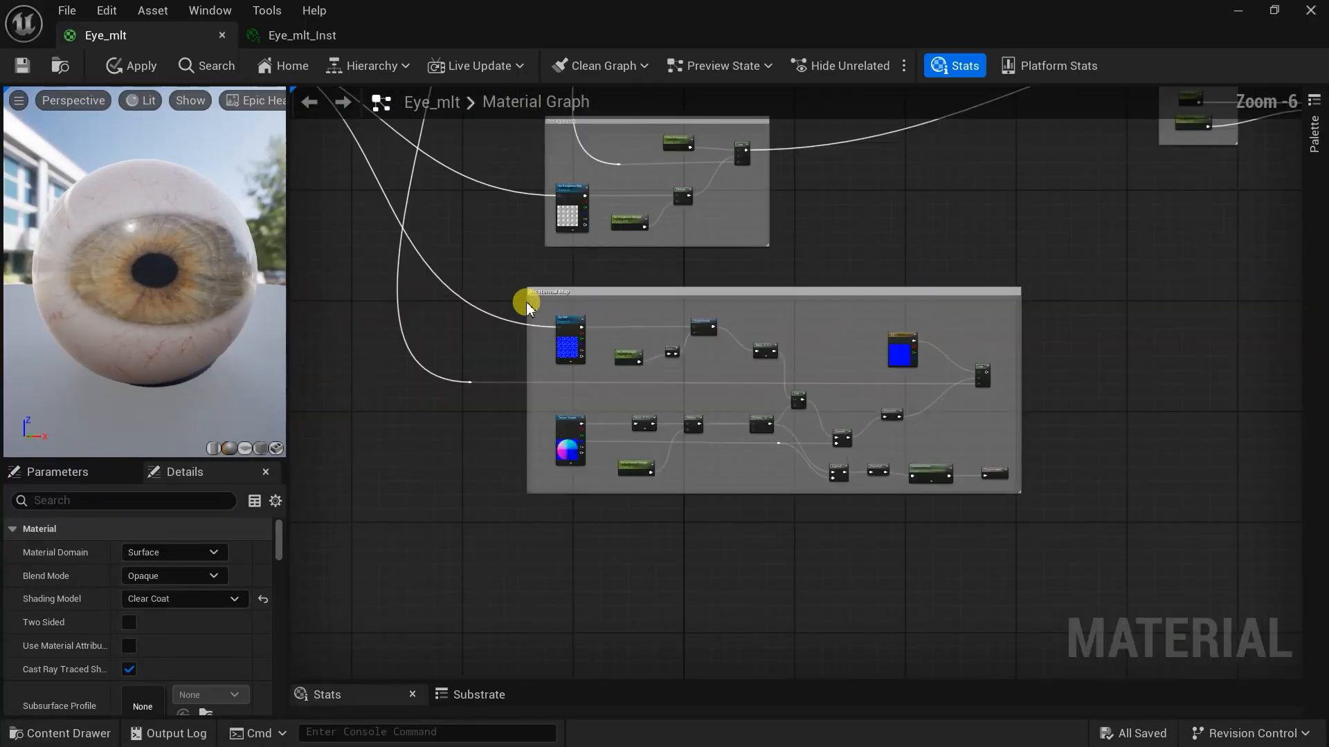
Bring the Eye_cornea_NM_Tilable and XYZ_albedo_right_angular_lin_NM2 textures into the graph and space out their two texture samples
scroll(721, 504, "up", 1)
scroll(721, 504, "down", 1)
left_click(98, 729)
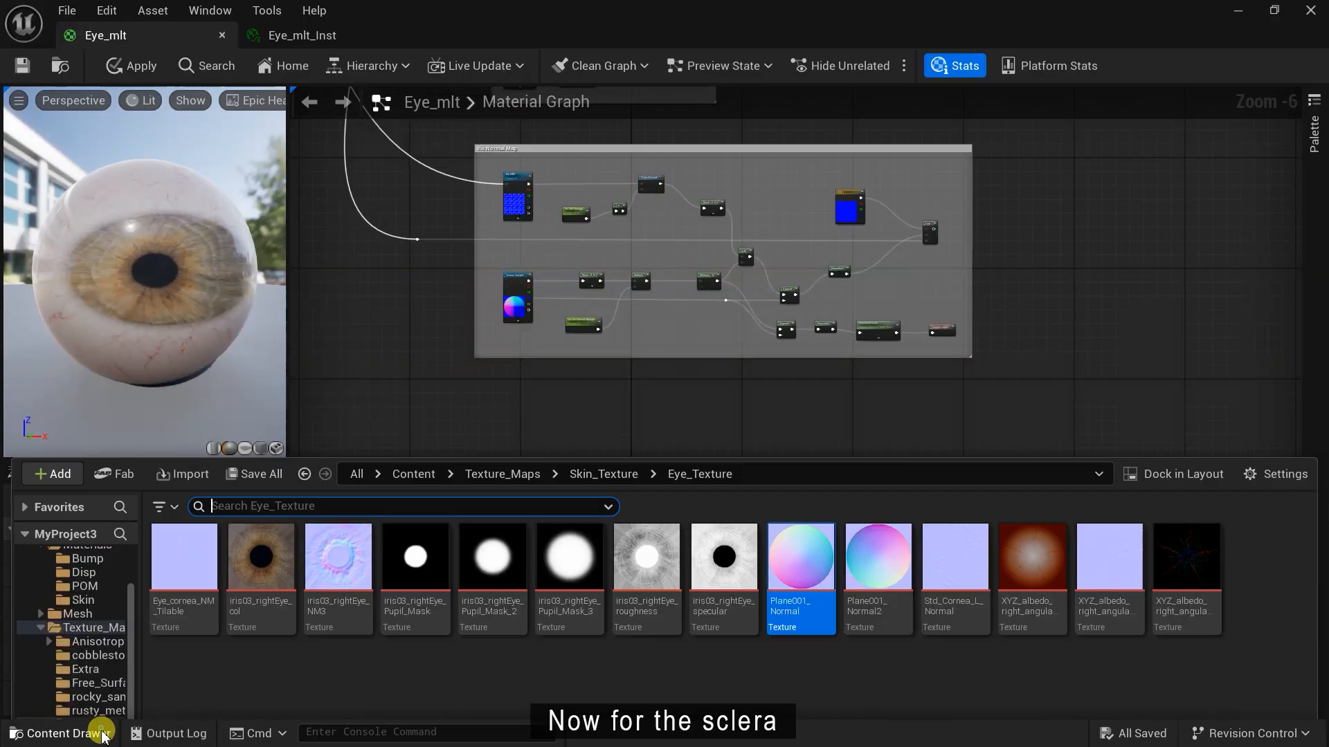
left_click(178, 484)
left_click(1108, 474, "ctrl")
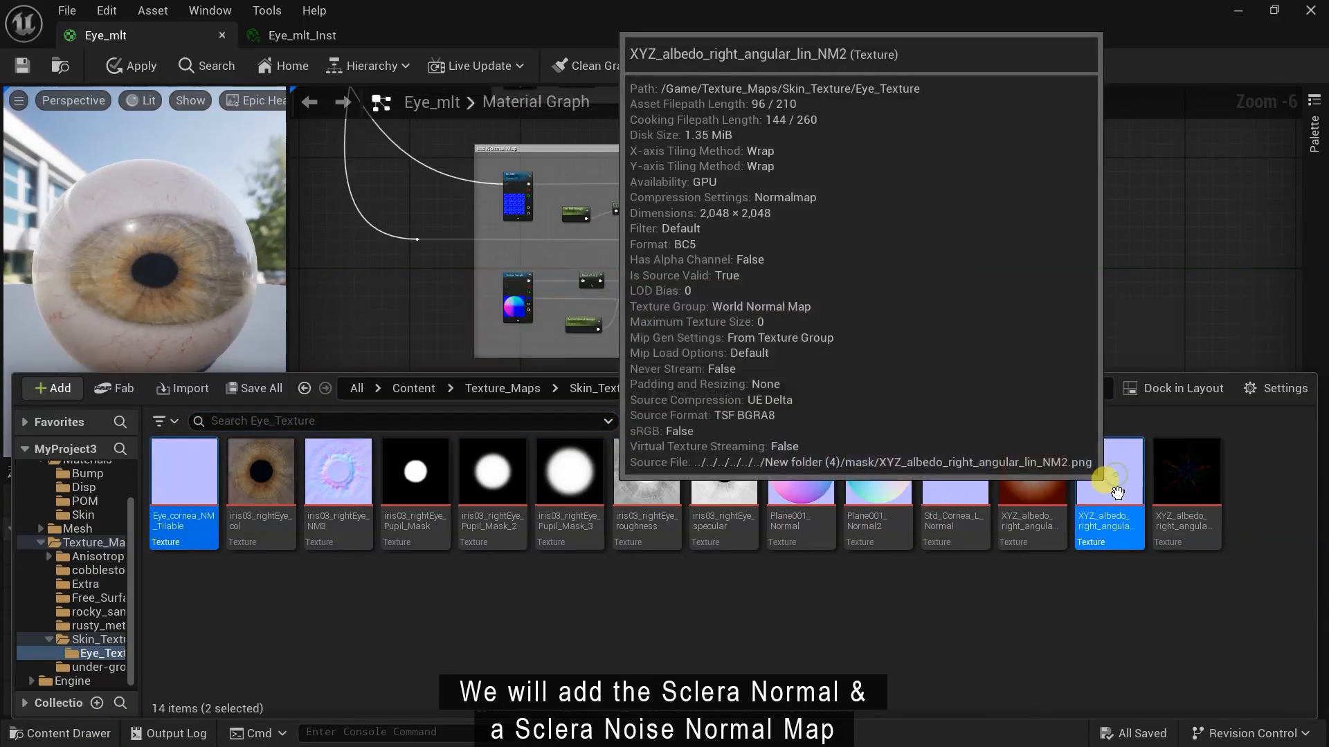
left_click_drag(1108, 474, 555, 463)
scroll(520, 498, "up", 1)
right_click_drag(520, 499, 561, 505)
left_click_drag(596, 430, 572, 401)
left_click_drag(610, 548, 629, 552)
Add a reroute node below the Sclera group and connect the sclera scale function's output to it
right_click_drag(654, 454, 676, 501)
scroll(731, 458, "down", 7)
scroll(631, 436, "up", 9)
right_click(676, 502)
type("reroute")
key("Return")
left_click_drag(646, 149, 686, 506)
scroll(688, 506, "down", 2)
right_click_drag(687, 506, 580, 412)
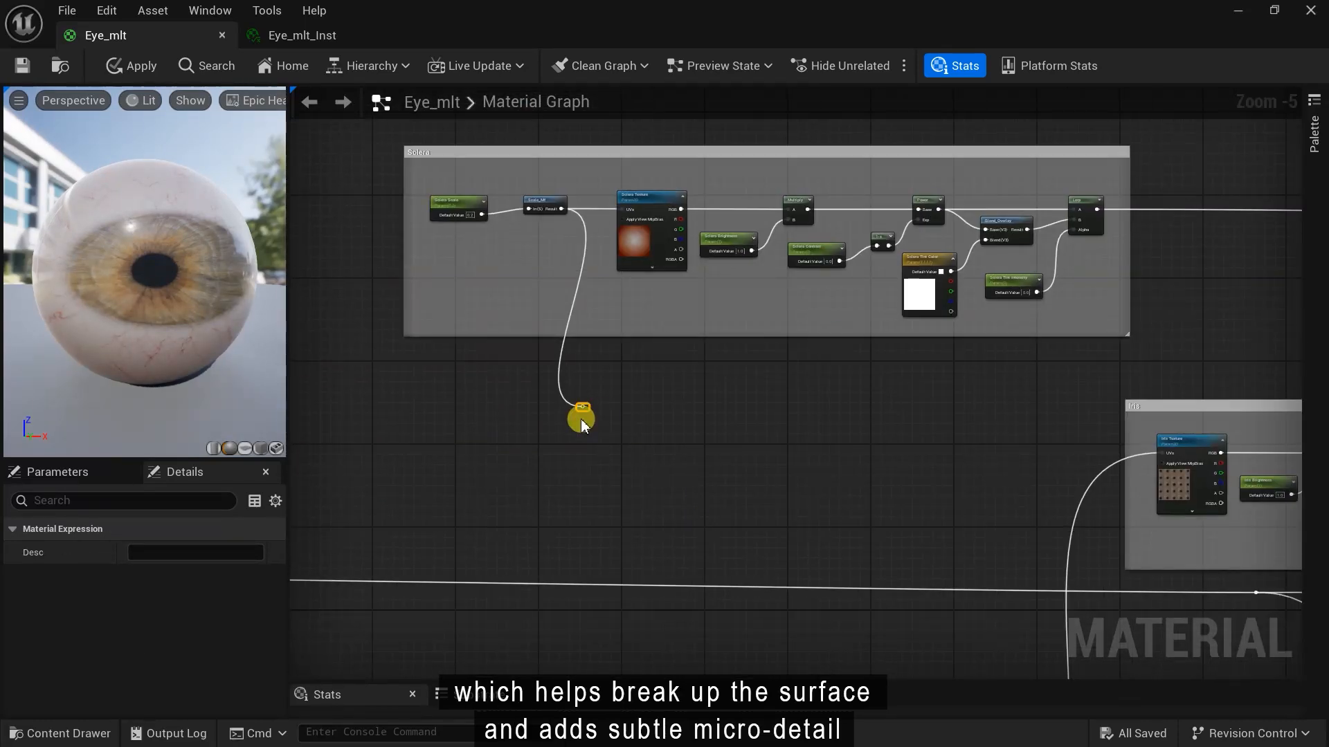
Move the reroute toward the new texture samples and connect it to the sclera normal sample's UVs input
scroll(580, 408, "up", 2)
left_click_drag(582, 413, 694, 497)
scroll(695, 497, "down", 3)
right_click_drag(694, 497, 508, 310)
scroll(509, 310, "up", 2)
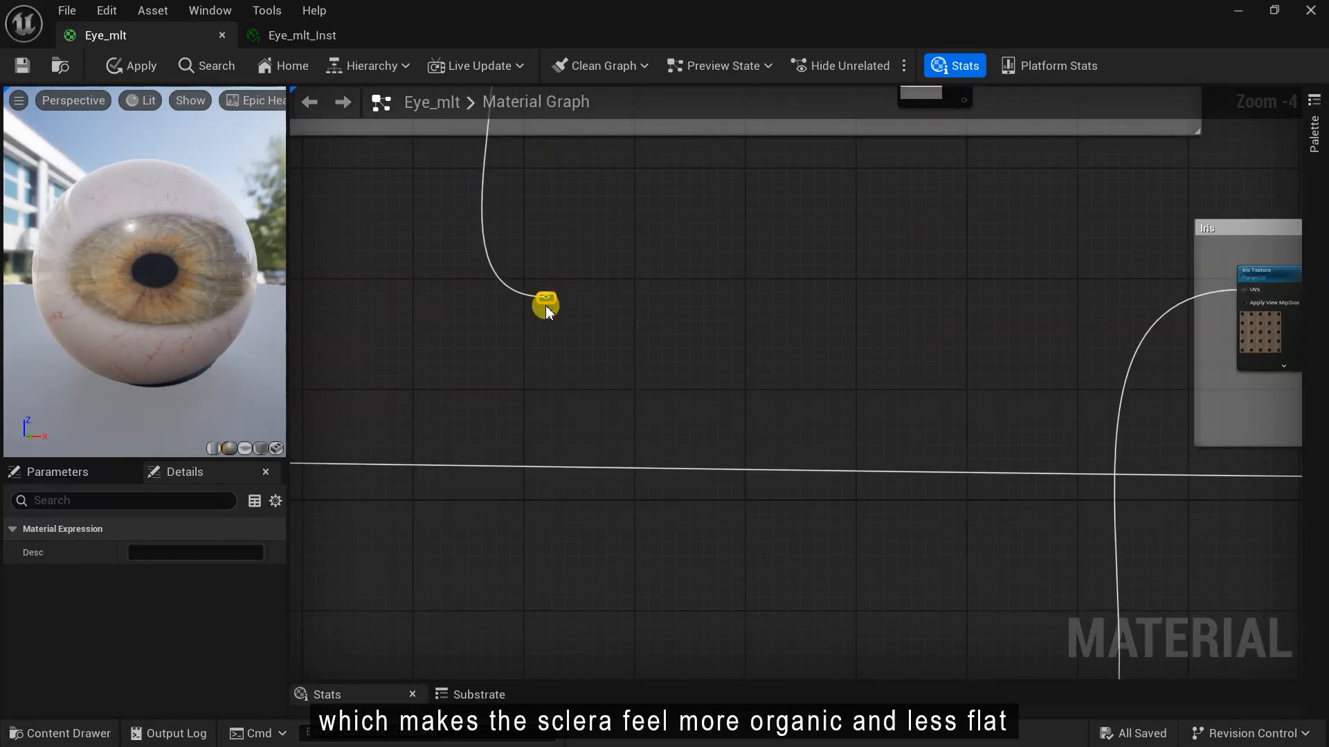
left_click_drag(549, 299, 796, 232)
left_click(906, 206)
scroll(906, 206, "up", 4)
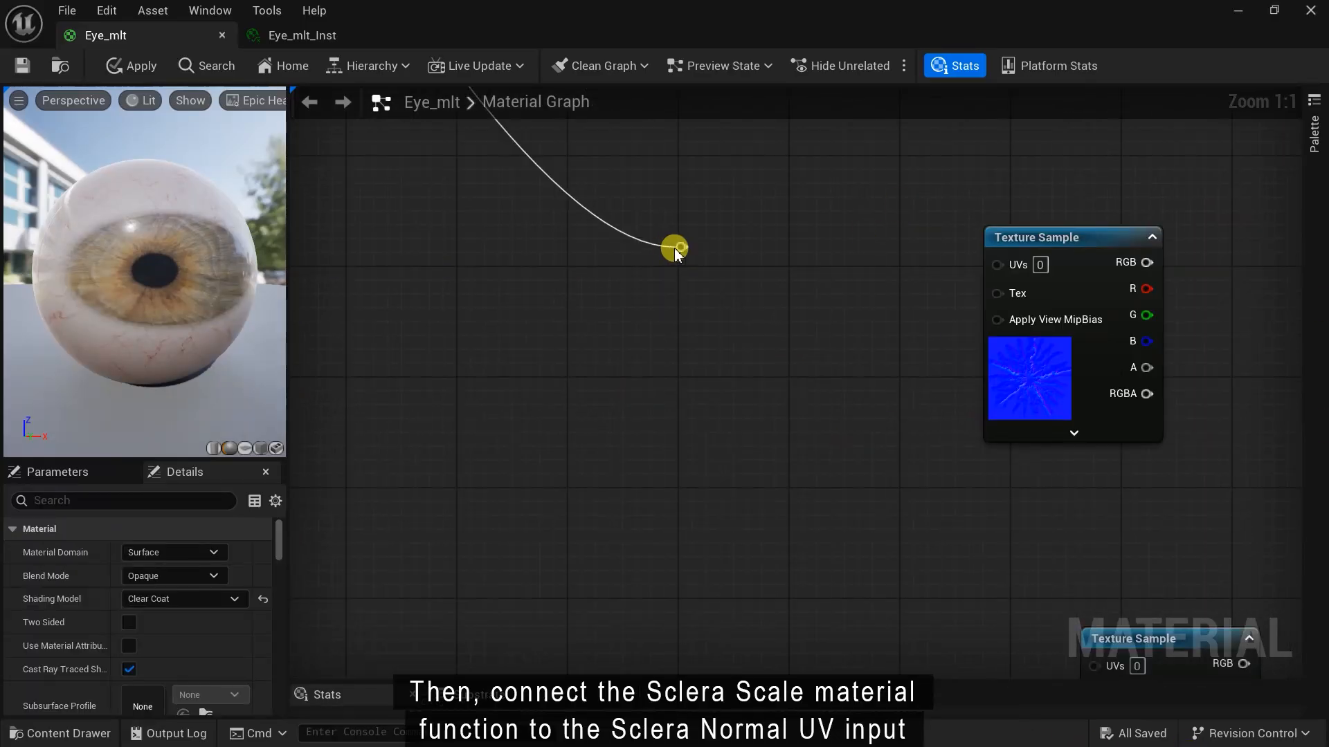
left_click_drag(976, 286, 996, 263)
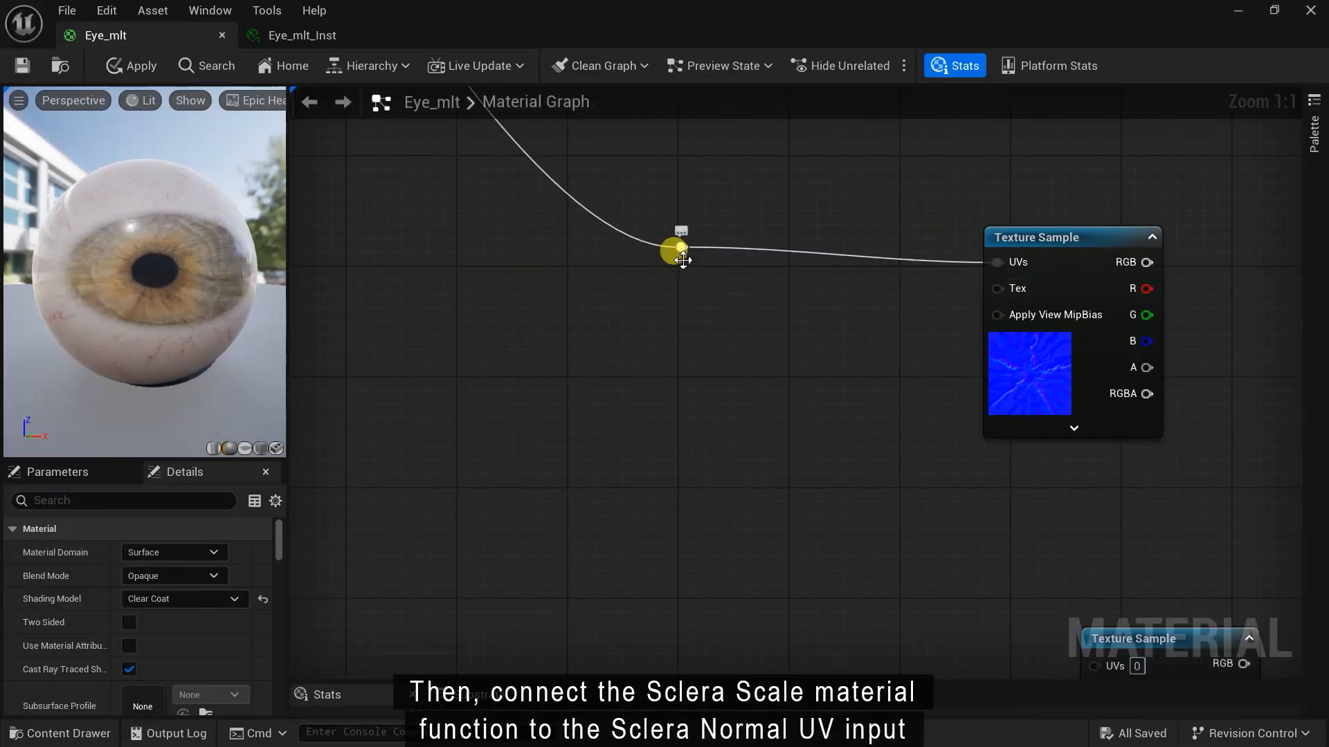
Insert extra reroute points along the sclera scale wire and position them to tidy its path
left_click_drag(682, 256, 652, 273)
scroll(962, 393, "down", 10)
right_click_drag(727, 208, 768, 560)
scroll(745, 367, "up", 4)
double_click(745, 360)
left_click_drag(744, 360, 565, 535)
right_click_drag(579, 534, 584, 467)
right_click_drag(825, 607, 779, 421)
left_click_drag(514, 275, 578, 273)
scroll(579, 273, "down", 3)
right_click_drag(736, 335, 704, 90)
double_click(830, 380)
left_click_drag(830, 379, 763, 418)
Delete the redundant reroute before the sclera normal texture sample and reconnect the remaining reroute to its UVs
scroll(763, 418, "down", 3)
right_click_drag(720, 318, 476, 370)
scroll(481, 415, "up", 2)
scroll(717, 481, "up", 4)
right_click_drag(718, 481, 919, 353)
left_click(919, 354)
key("Delete")
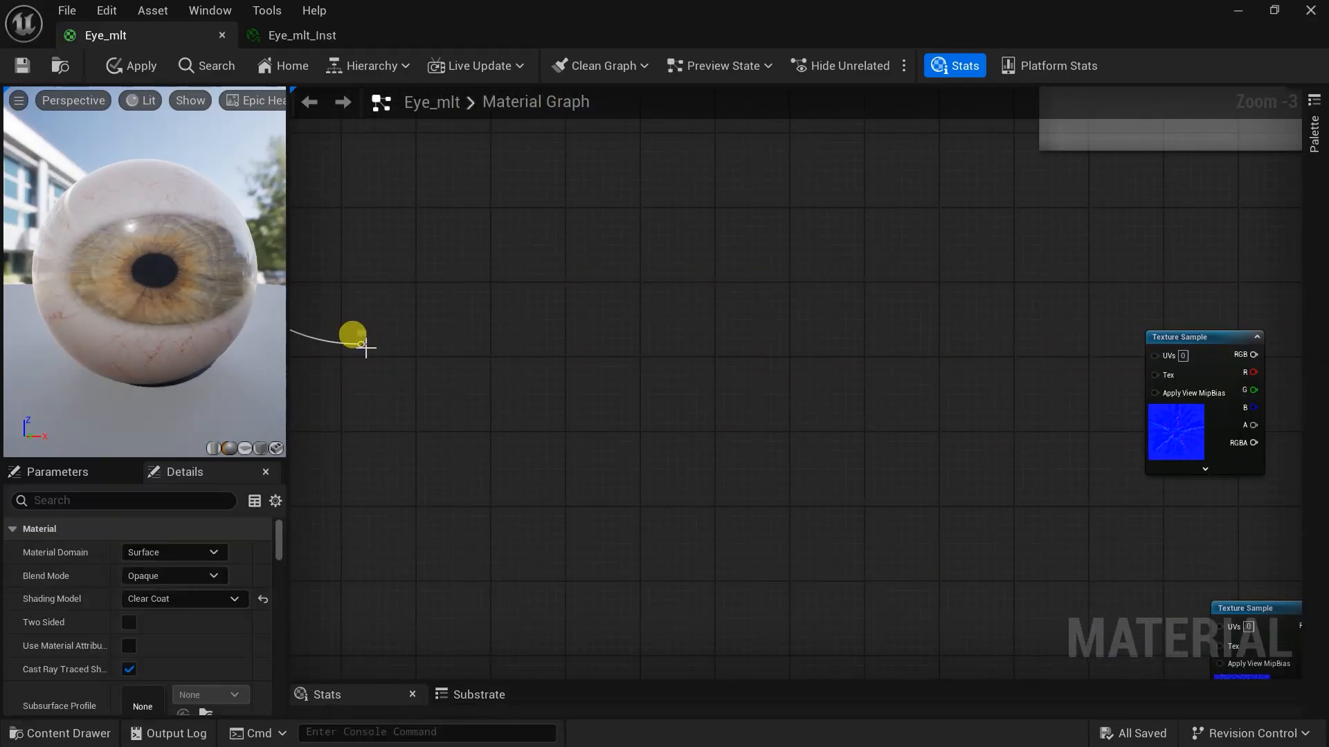
left_click_drag(366, 348, 1156, 357)
Add a TextureCoordinate node beside the sclera noise normal texture sample
right_click_drag(1114, 560, 620, 409)
scroll(562, 410, "up", 1)
right_click_drag(460, 430, 579, 421)
right_click(531, 492)
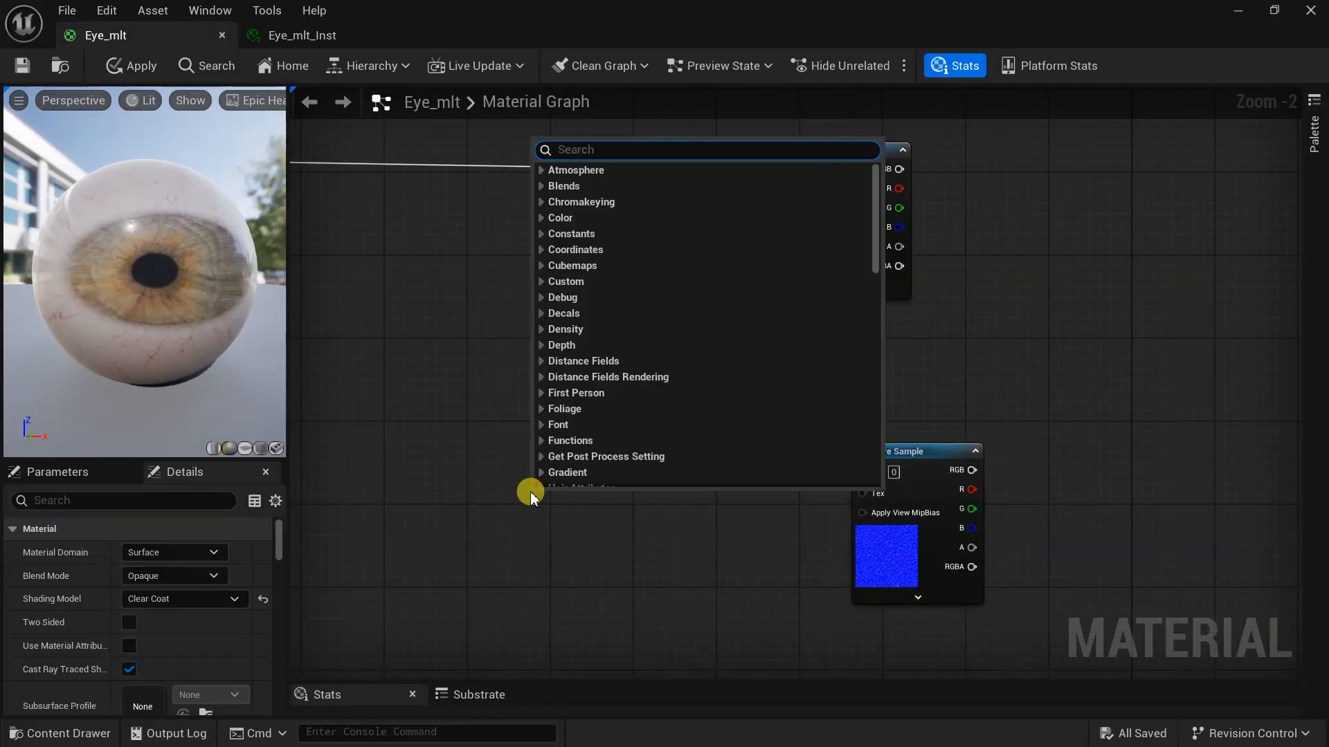
type("tex")
left_click(620, 201)
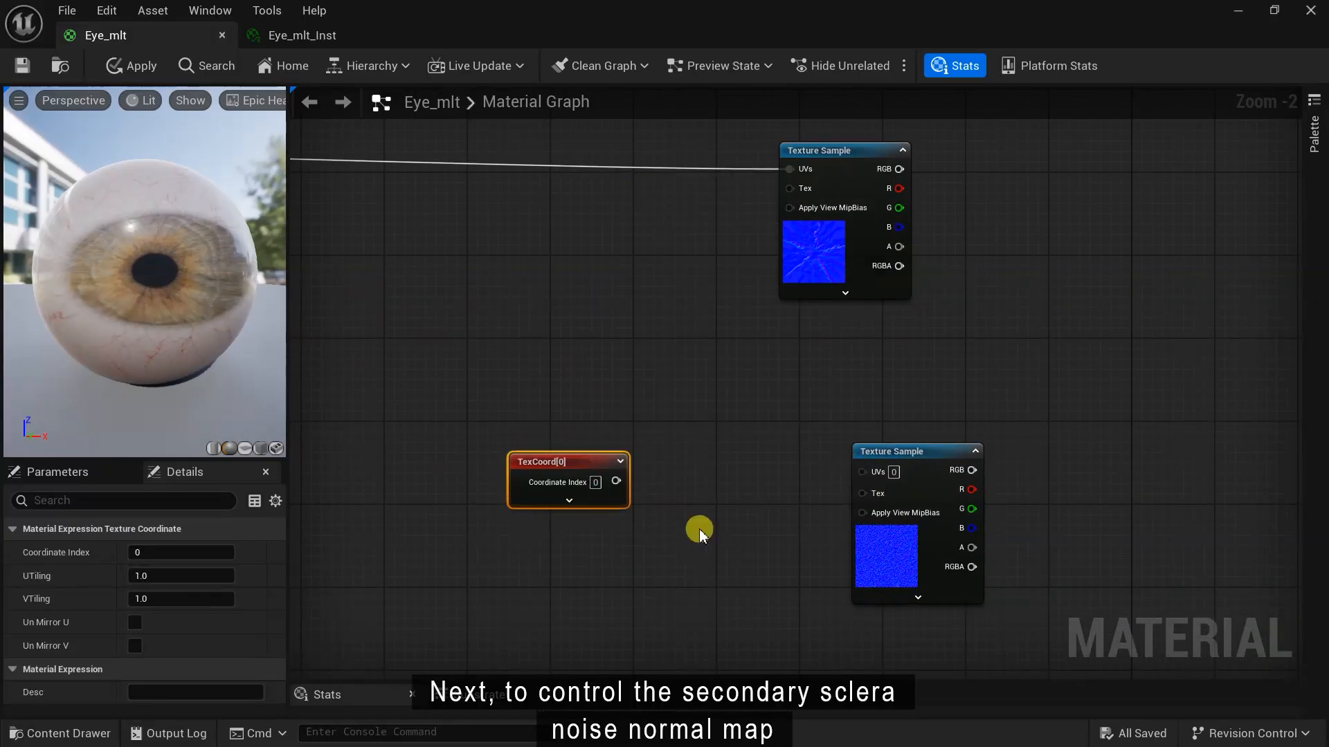
Add a Multiply node and connect the TexCoord output to its A input
scroll(699, 529, "up", 1)
right_click_drag(699, 529, 777, 514)
right_click(822, 505)
type("mul")
left_click(883, 194)
left_click_drag(677, 457, 796, 429)
Add a scalar parameter named Sclera Noise NM Tile with default value 2 and connect it to the Multiply's B input
right_click(652, 566)
type("sca")
left_click(717, 389)
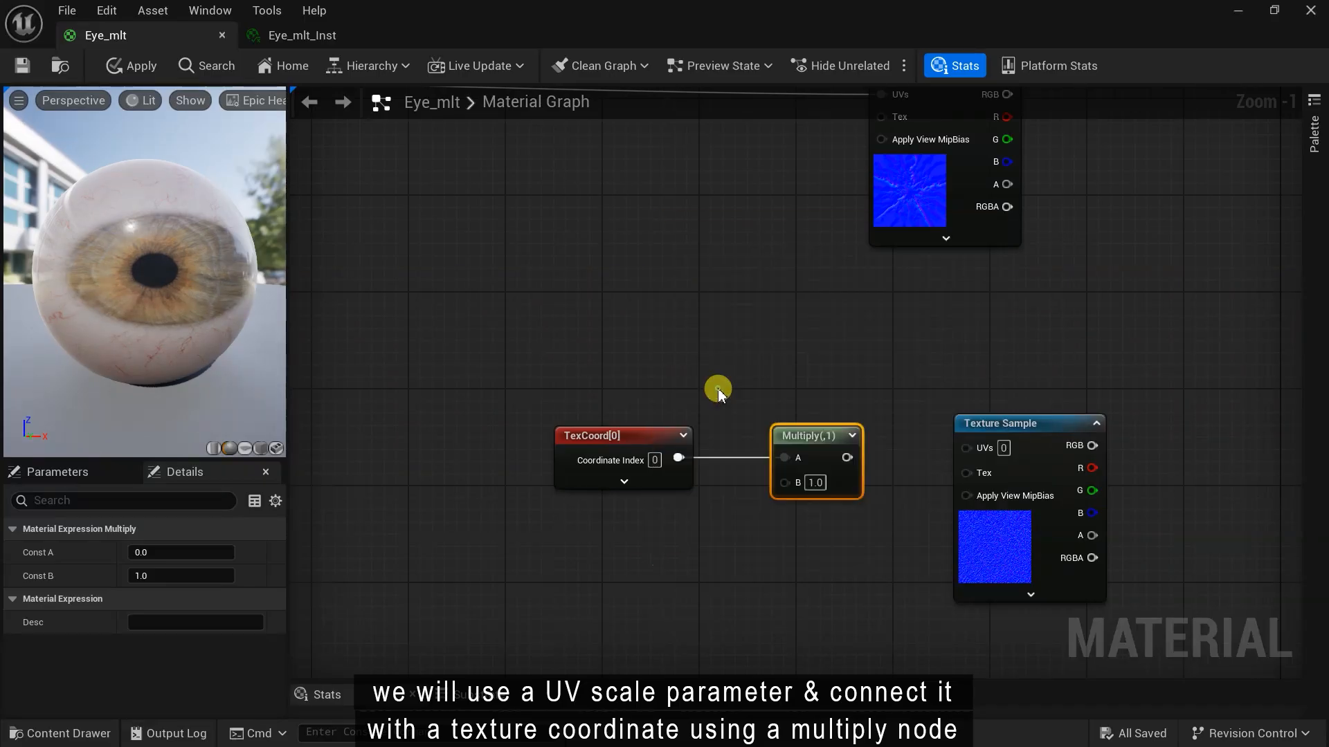
type("Sclera Noise")
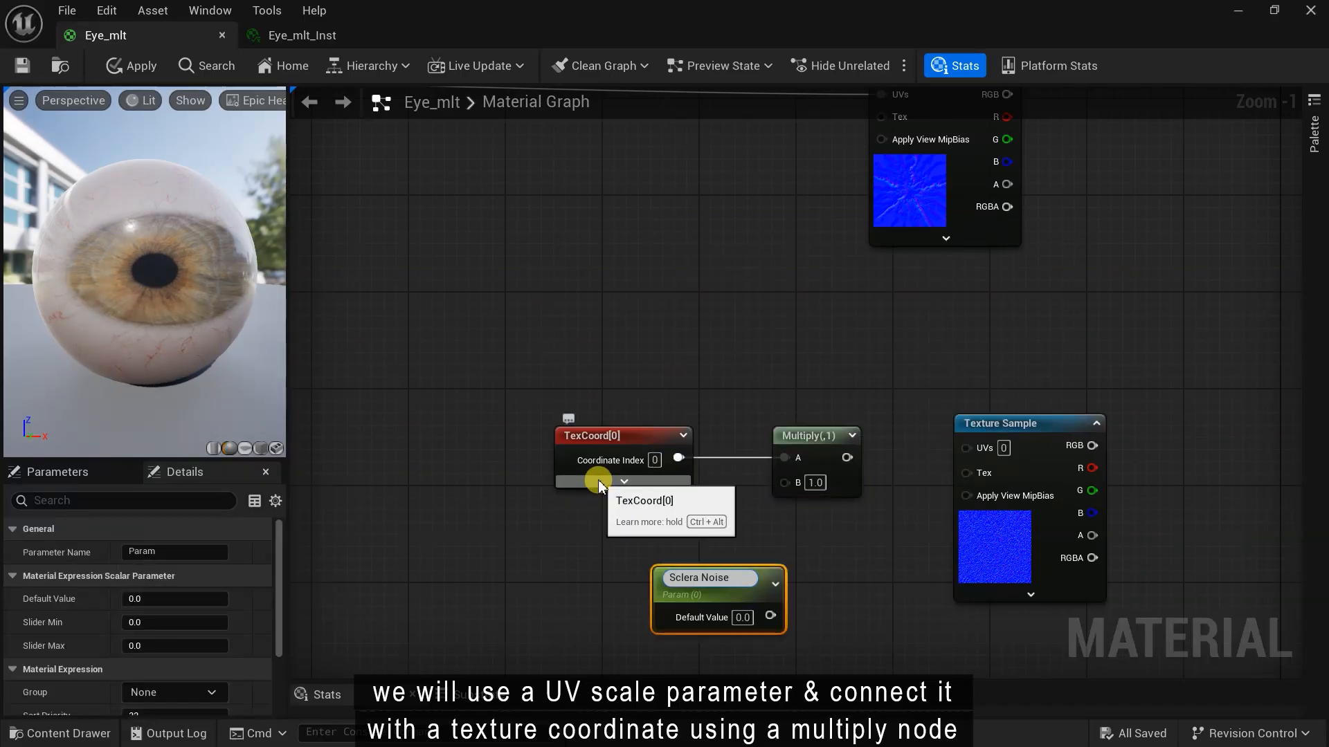
type(" NM Tile")
key("Return")
type("2")
left_click_drag(773, 610, 784, 486)
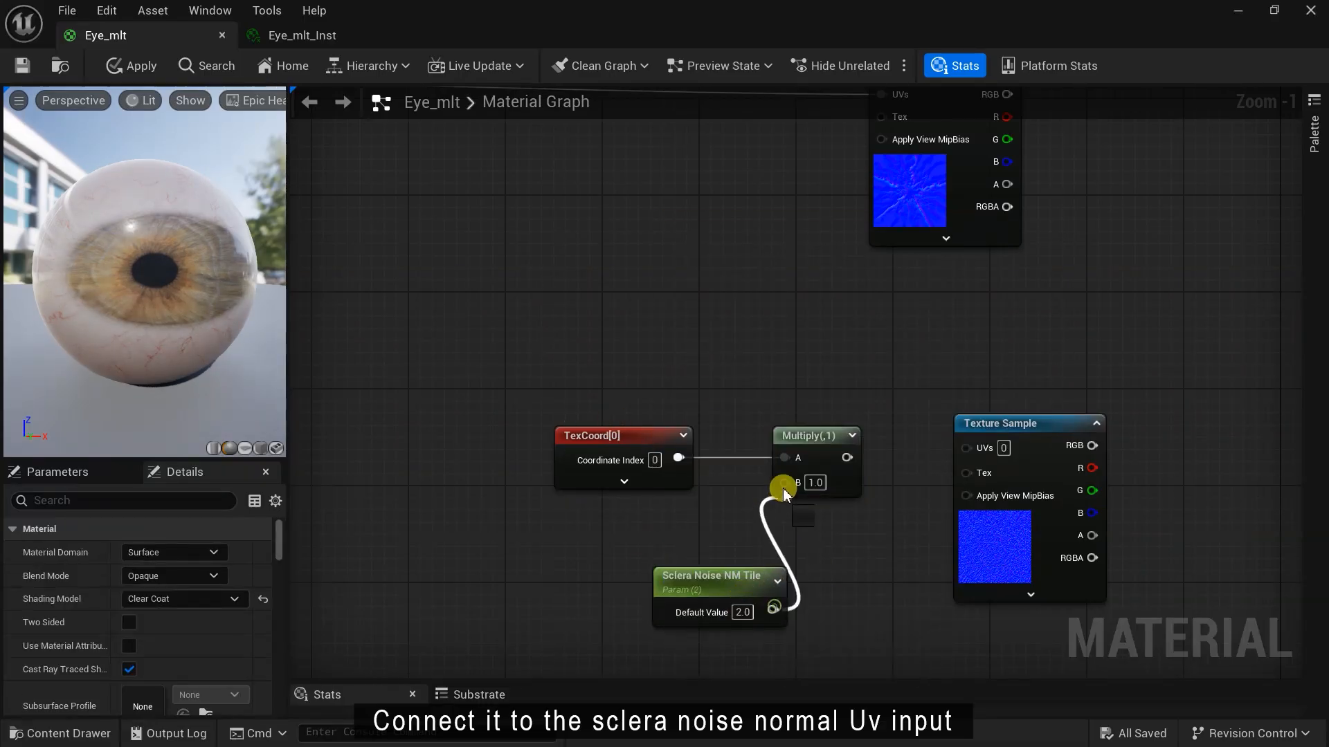
Arrange the noise tiling nodes and connect their Multiply output to the sclera noise texture sample's UVs
left_click_drag(692, 577, 631, 558)
right_click_drag(522, 396, 460, 240)
left_click_drag(459, 240, 761, 443)
left_click_drag(736, 280, 783, 280)
right_click_drag(853, 324, 811, 443)
scroll(811, 443, "up", 1)
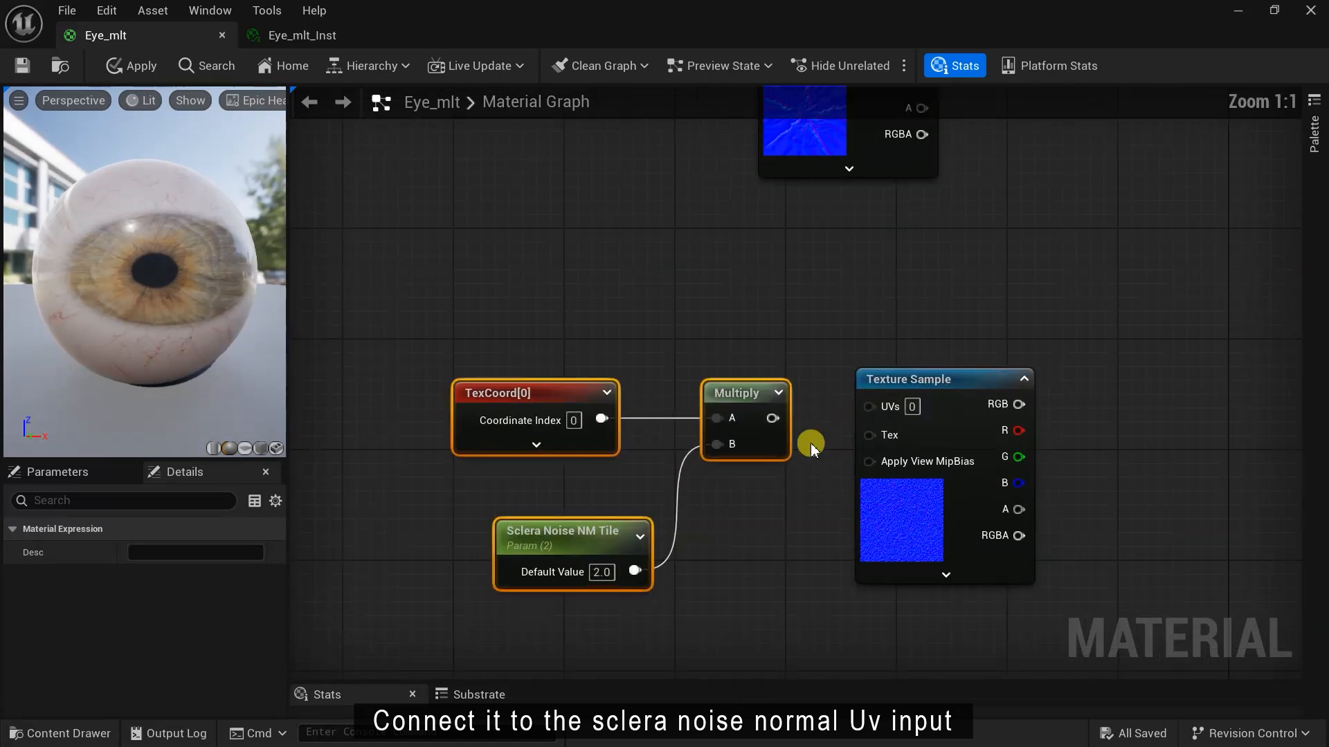
left_click_drag(770, 418, 868, 407)
Move the sclera normal texture sample roughly in line above the noise texture sample
scroll(810, 516, "down", 2)
right_click_drag(715, 531, 517, 618)
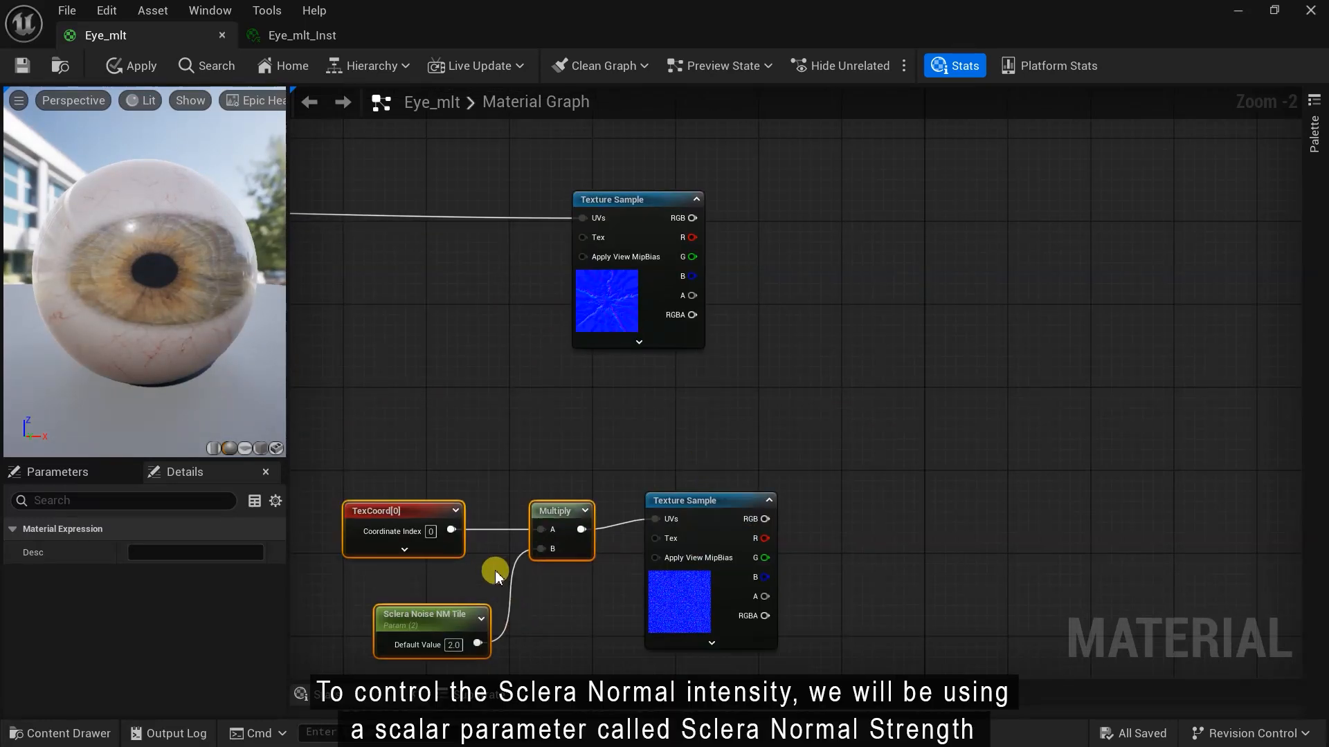
right_click_drag(497, 573, 536, 636)
left_click_drag(668, 258, 749, 258)
Add a FlattenNormal node and connect the sclera normal texture's RGB output to its Normal input
right_click_drag(976, 463, 730, 438)
scroll(868, 339, "down", 2)
scroll(868, 338, "up", 1)
right_click(911, 333)
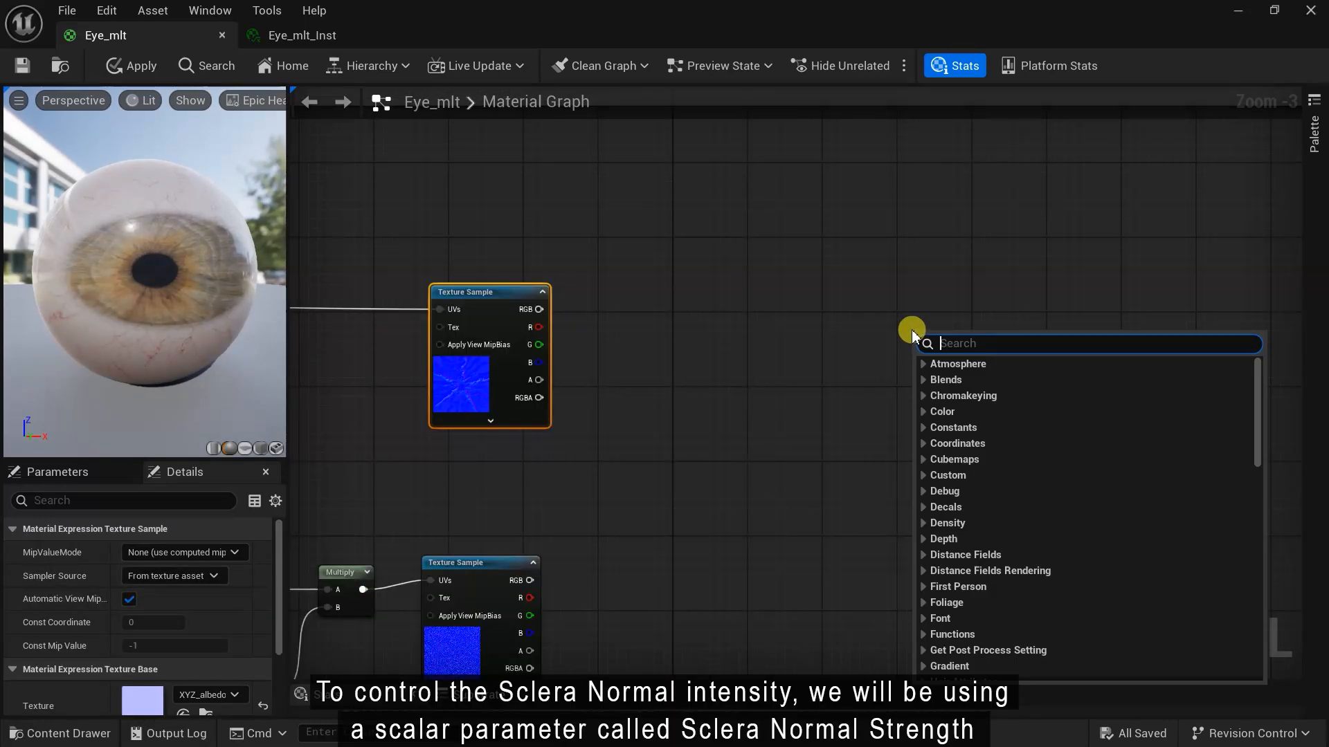
type("flat")
left_click(973, 414)
left_click_drag(935, 321, 862, 296)
scroll(701, 303, "up", 2)
left_click_drag(493, 311, 871, 292)
Add a OneMinus node and connect its output to the Flatness input of the sclera normal's FlattenNormal node
scroll(747, 316, "up", 1)
right_click(689, 407)
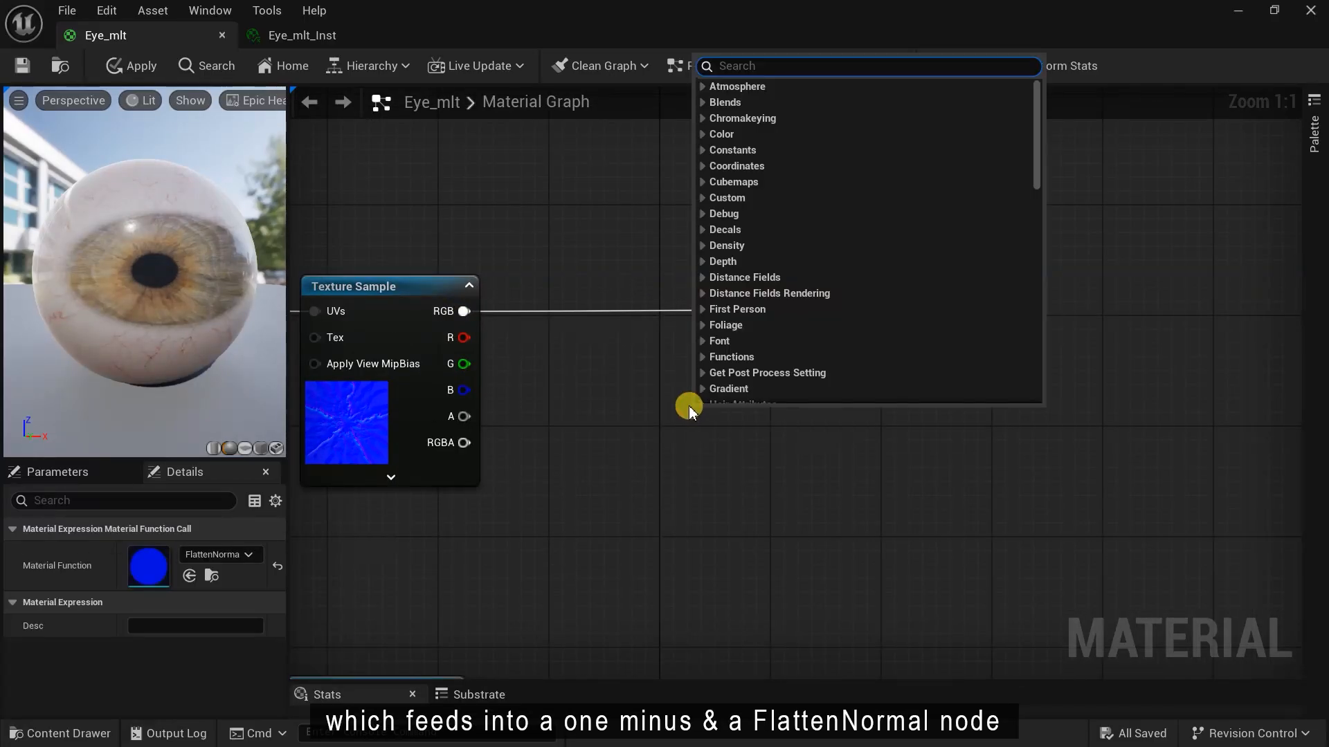
type("one")
key("Return")
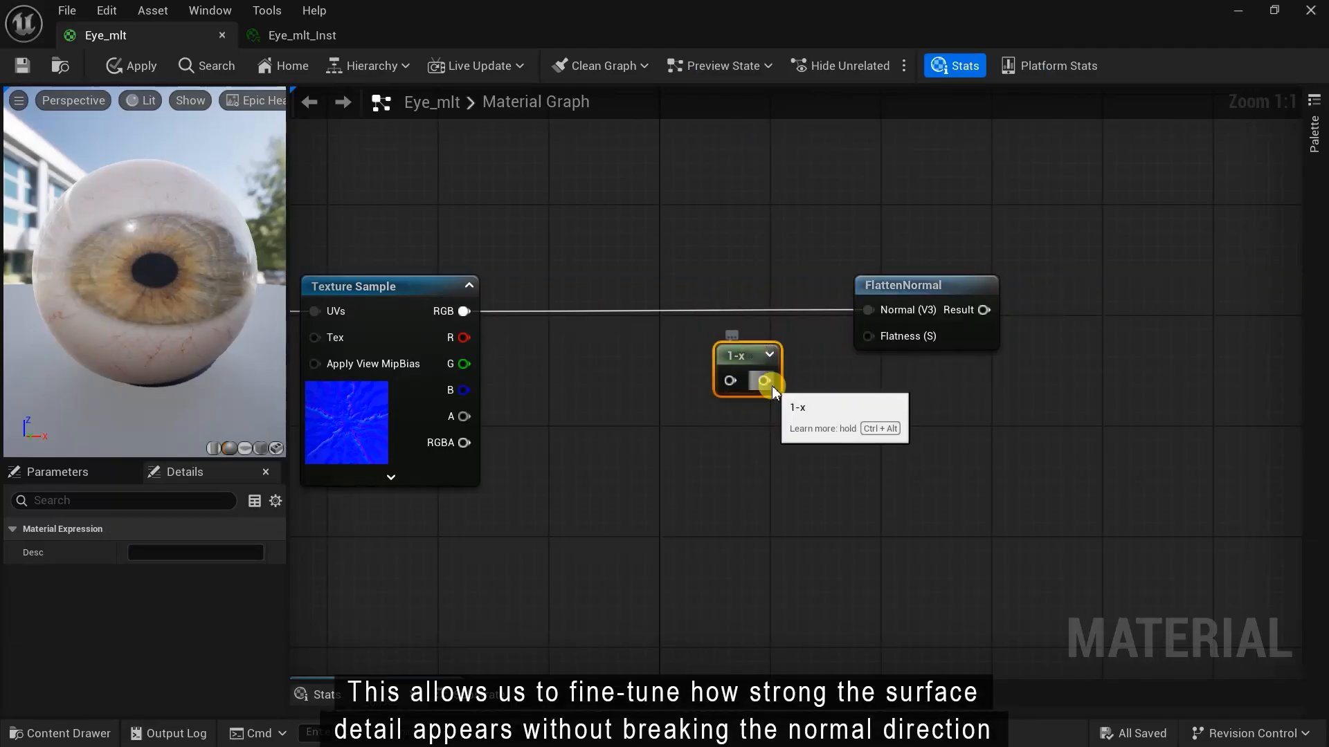
left_click_drag(772, 388, 843, 345)
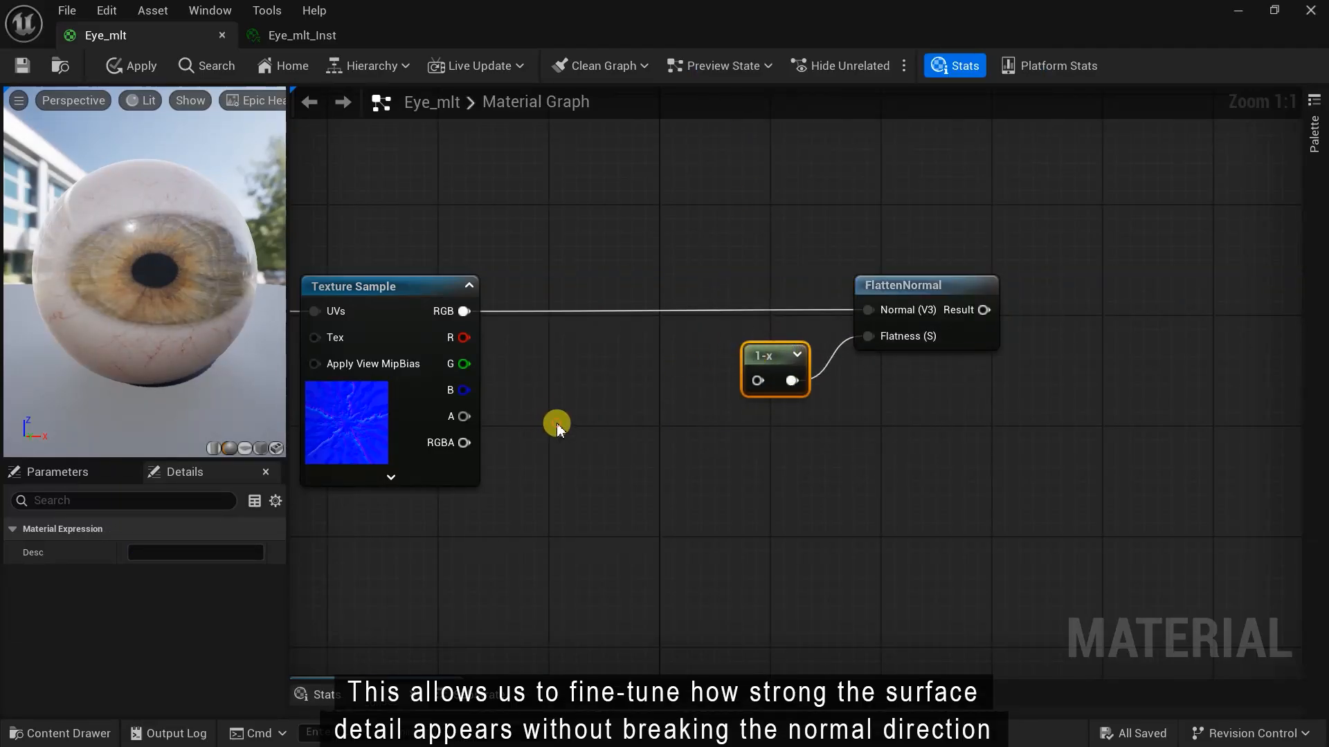
Add a scalar parameter named Sclera NM Strenght with default value 1 and connect it to the OneMinus input
right_click(559, 427)
type("sca")
key("Return")
type("Sclera NM Strengh")
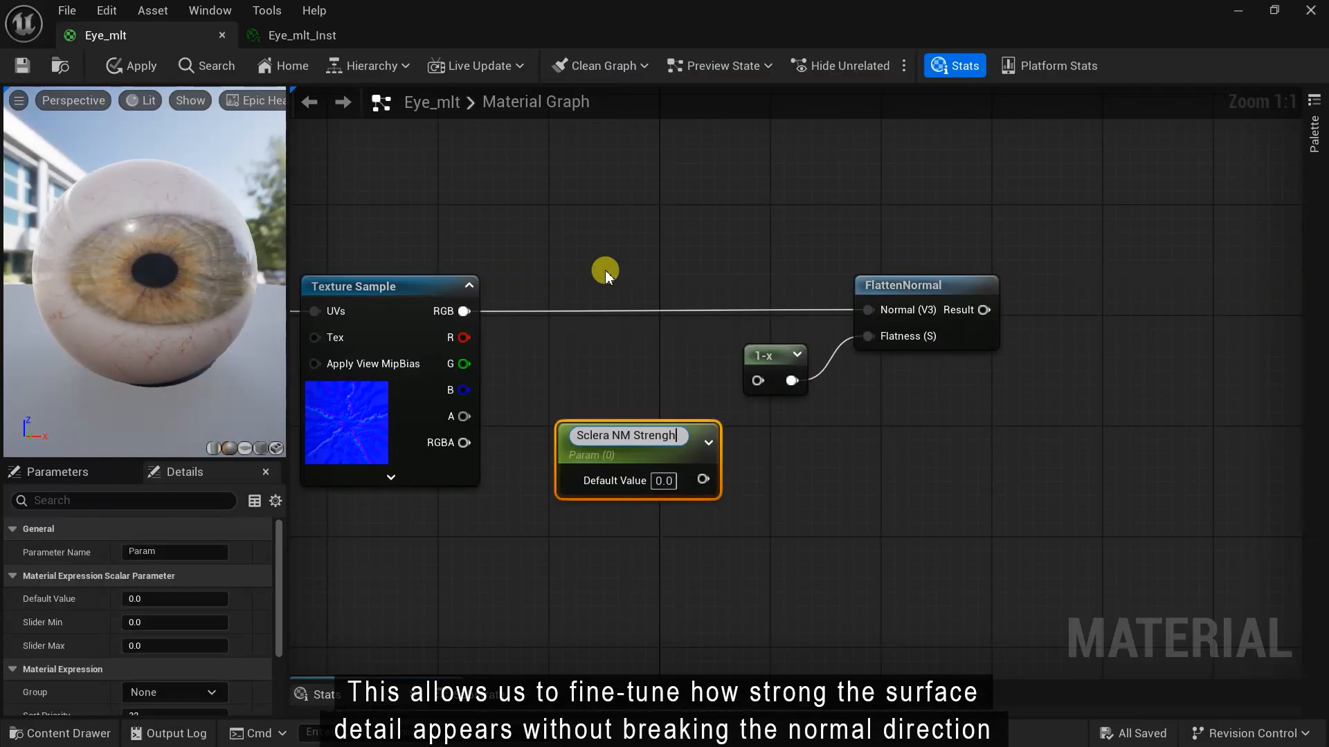
type("t")
left_click(664, 479)
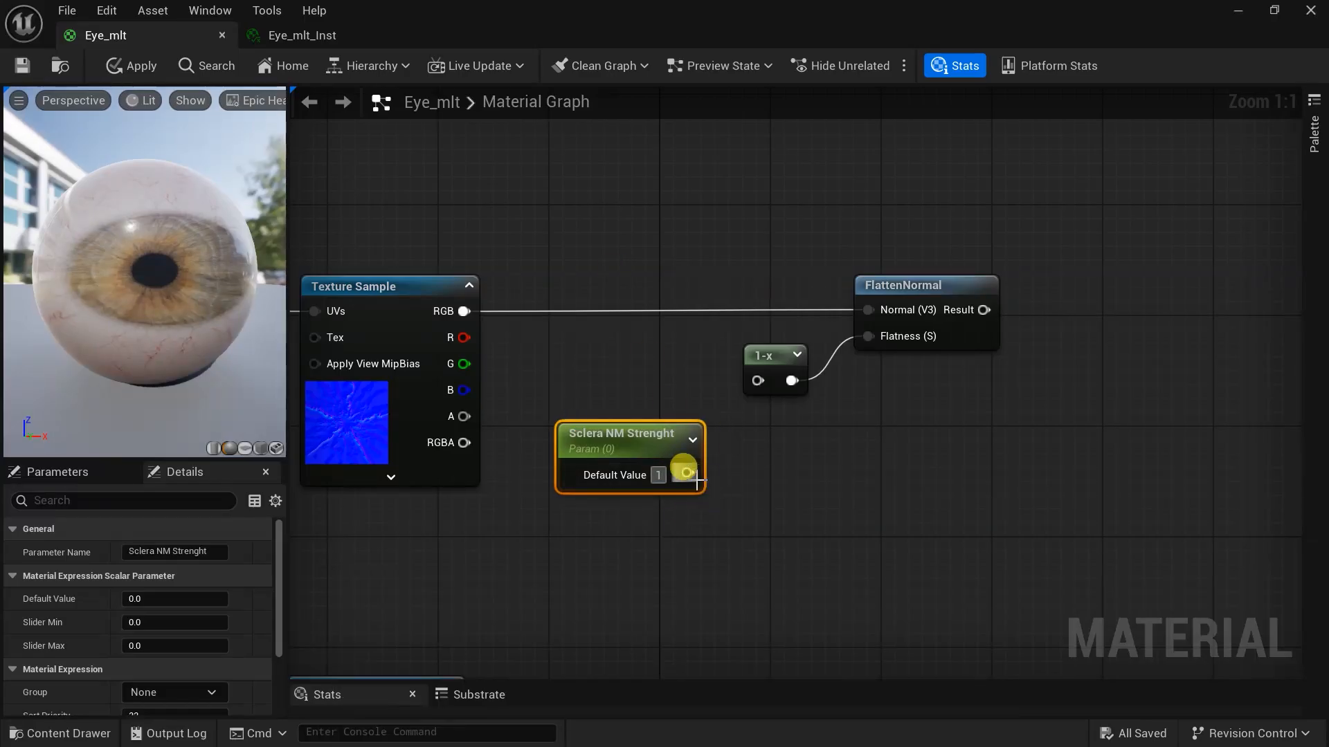
left_click_drag(685, 472, 757, 381)
left_click_drag(669, 436, 647, 414)
Add a FlattenNormal and a OneMinus node beside the sclera noise texture, connecting OneMinus to the Flatness input
scroll(727, 567, "down", 1)
right_click_drag(701, 625, 664, 454)
right_click(822, 512)
type("flat")
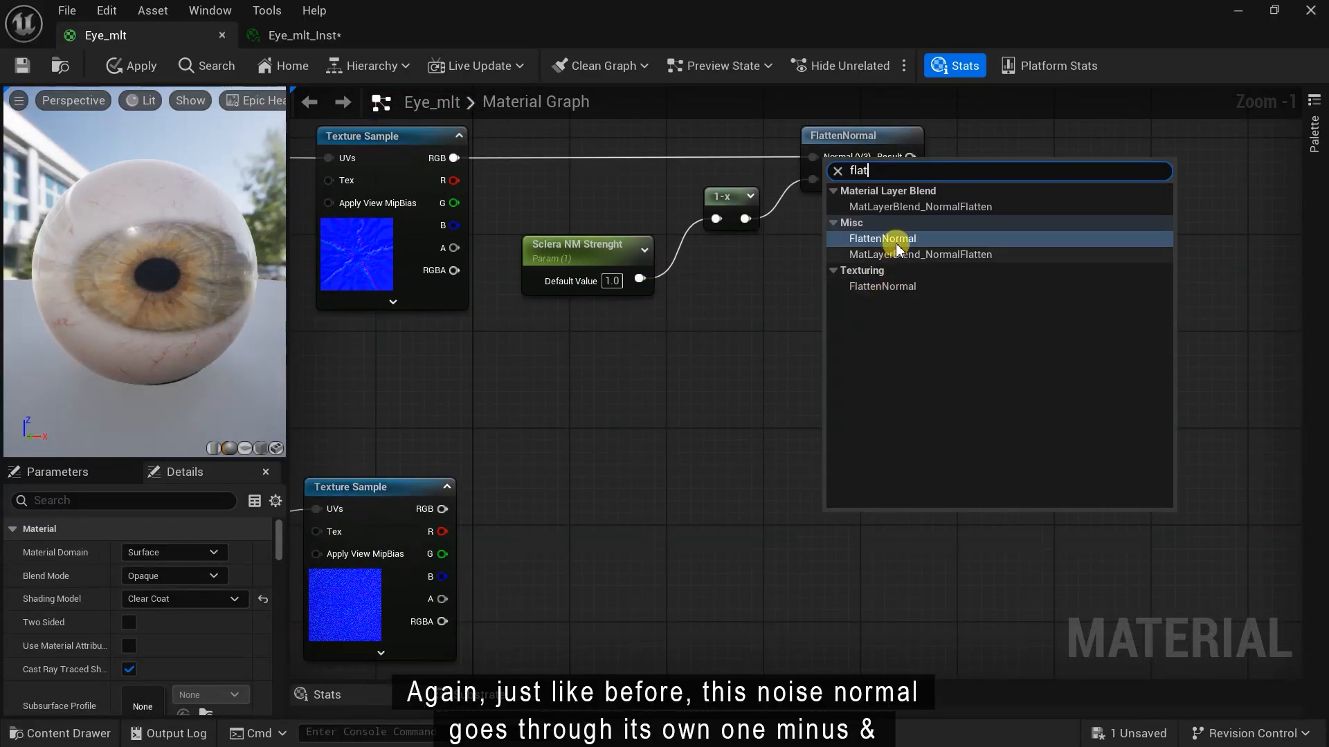
left_click(896, 242)
right_click(621, 578)
type("on")
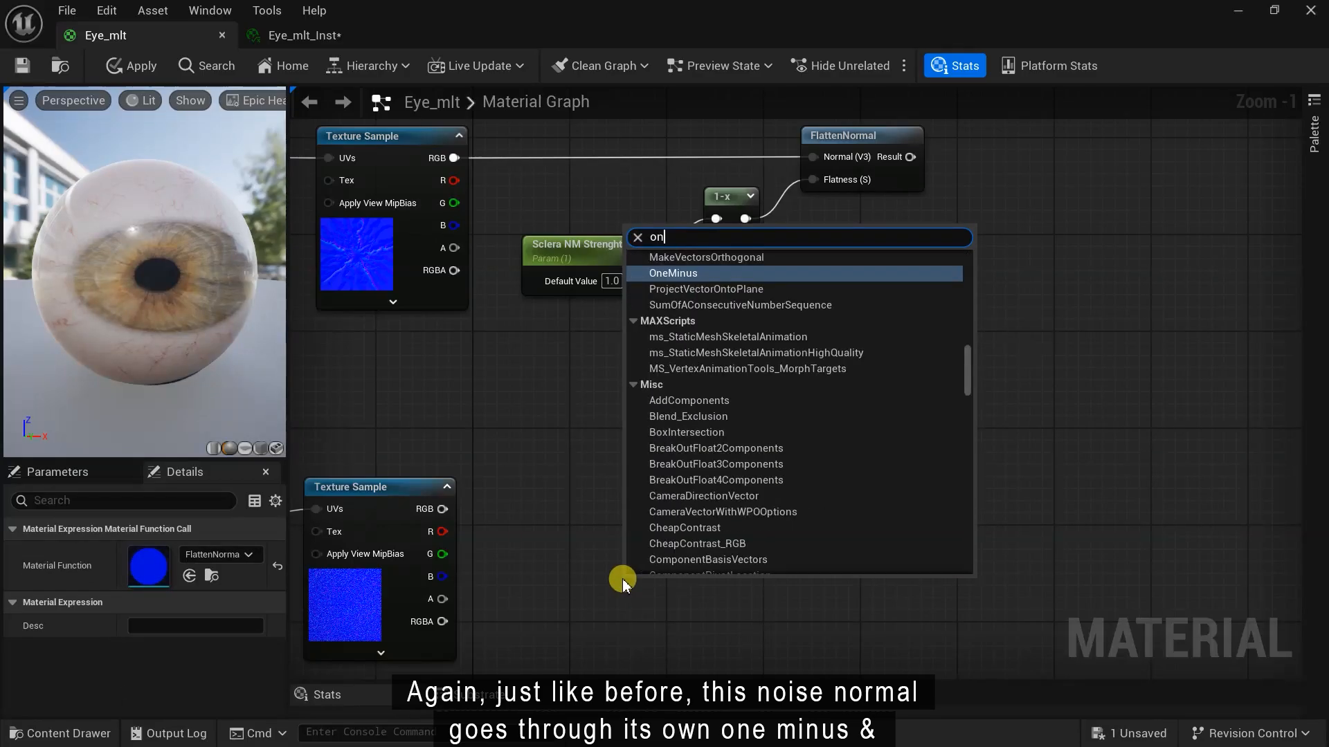
key("Return")
left_click_drag(664, 610, 800, 543)
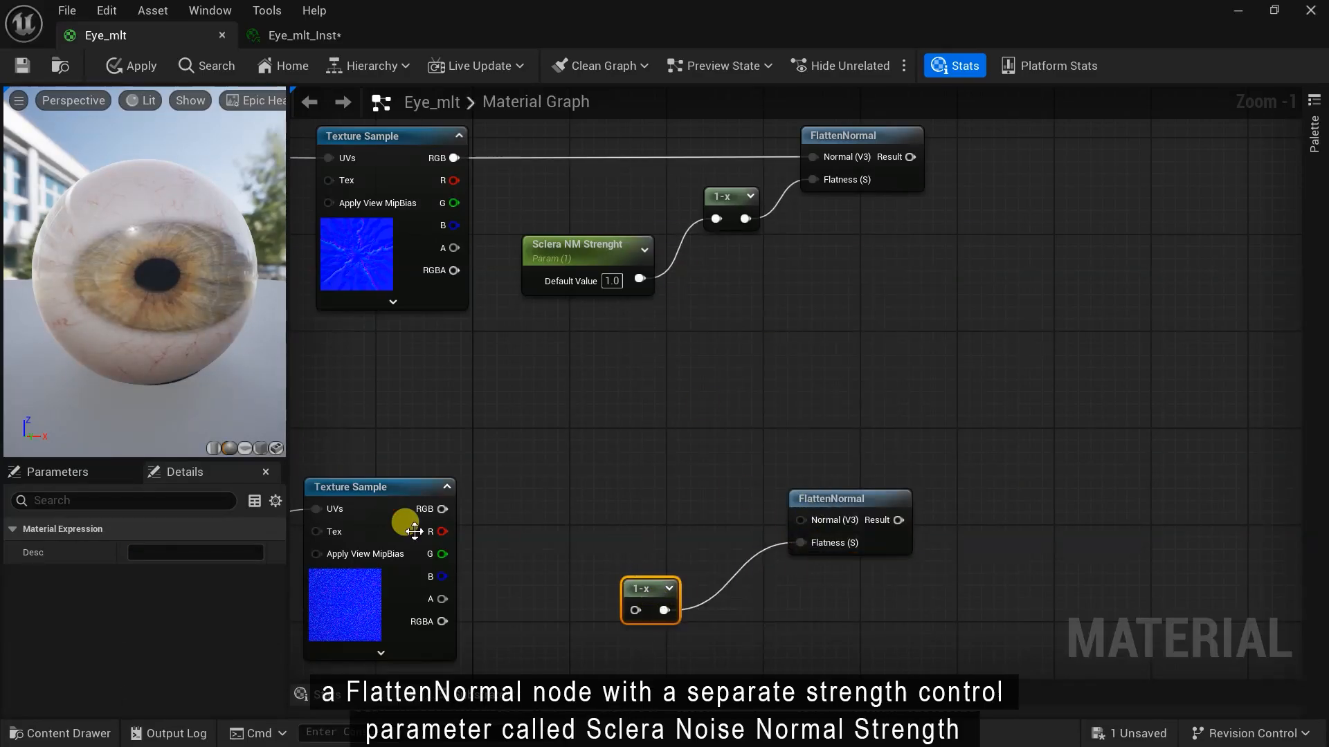
Connect the sclera noise texture's RGB output to its FlattenNormal's Normal input and arrange the FlattenNormal and OneMinus nodes
left_click_drag(443, 509, 572, 510)
left_click_drag(801, 522, 801, 521)
left_click_drag(817, 502, 793, 489)
right_click_drag(749, 573, 789, 523)
left_click_drag(695, 542, 751, 501)
Add a scalar parameter named Sclera Noise NM Strenght with default value 1 and connect it to the noise OneMinus node
right_click(567, 577)
type("scal")
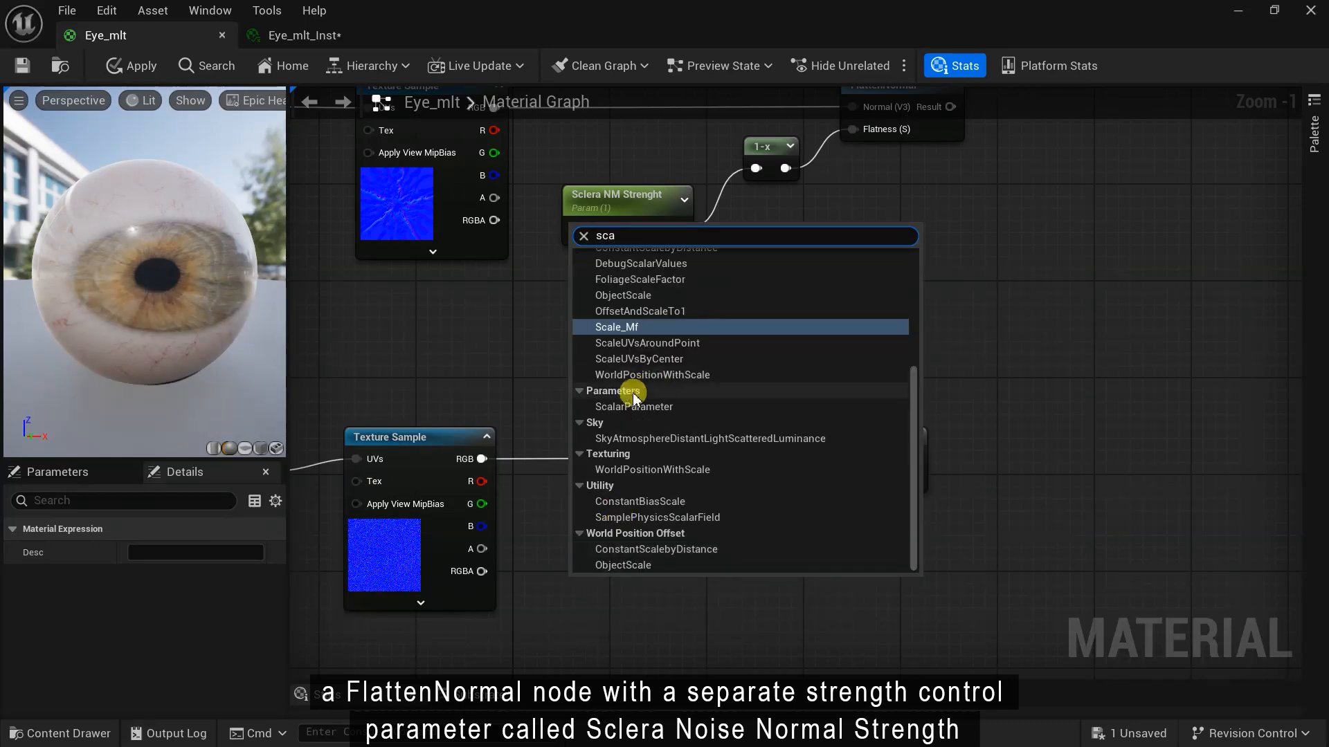
key("Return")
type("Scllera Noise NM Strenght")
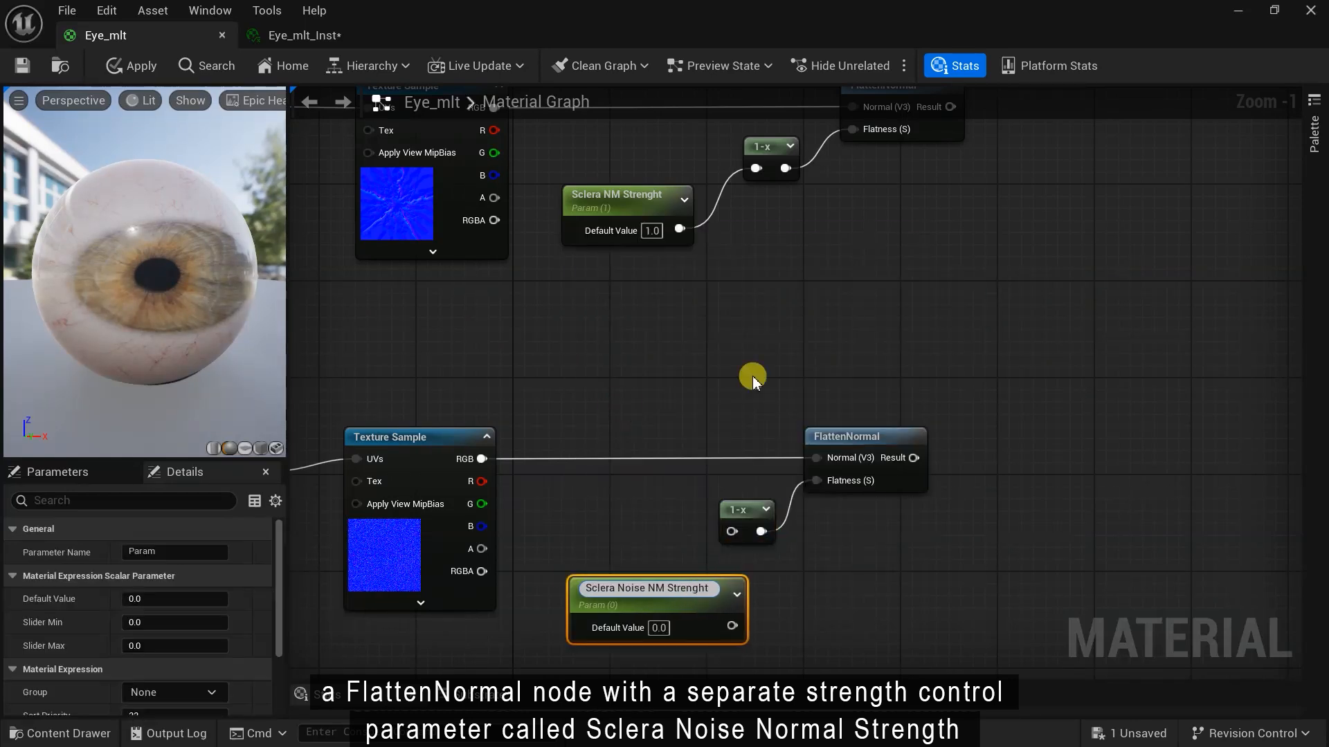
type("1")
key("Return")
left_click_drag(681, 614, 741, 526)
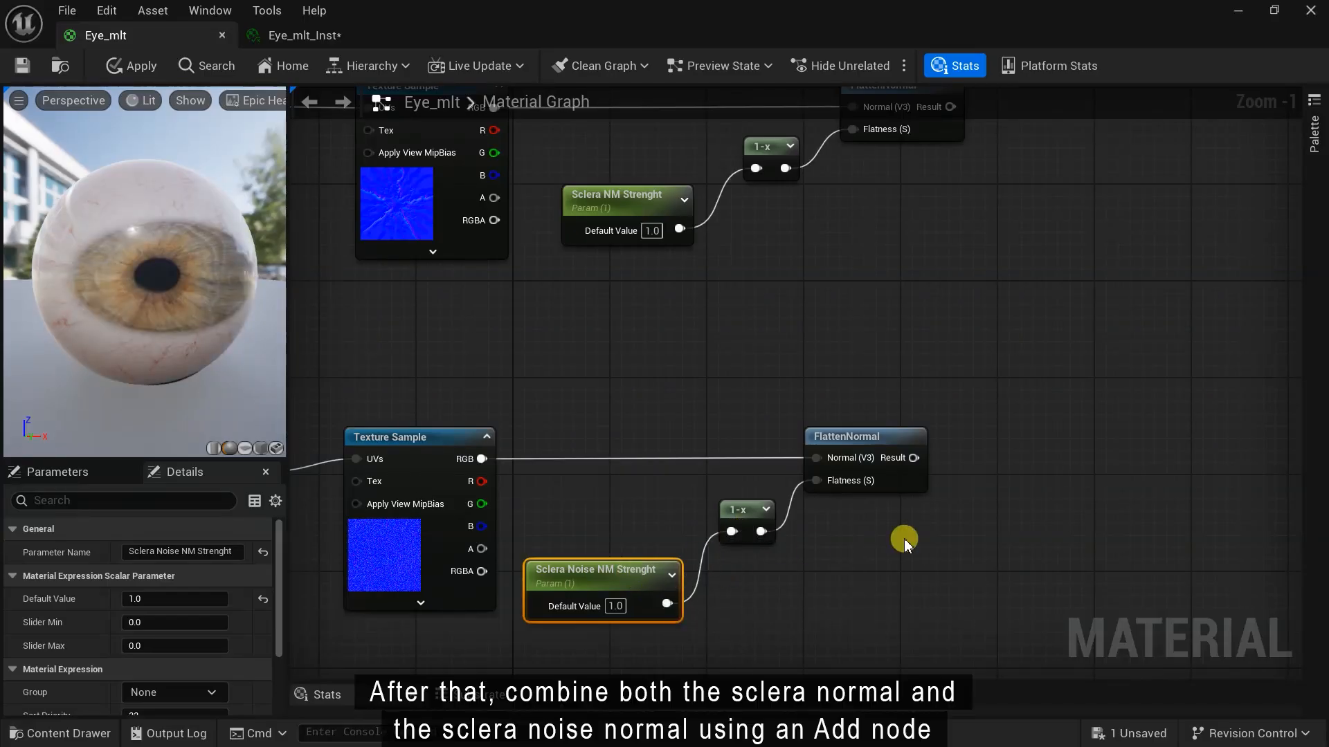
Add an Add node and connect the sclera FlattenNormal result to A and the noise FlattenNormal result to B
right_click_drag(1059, 357, 868, 430)
right_click(854, 379)
type("add")
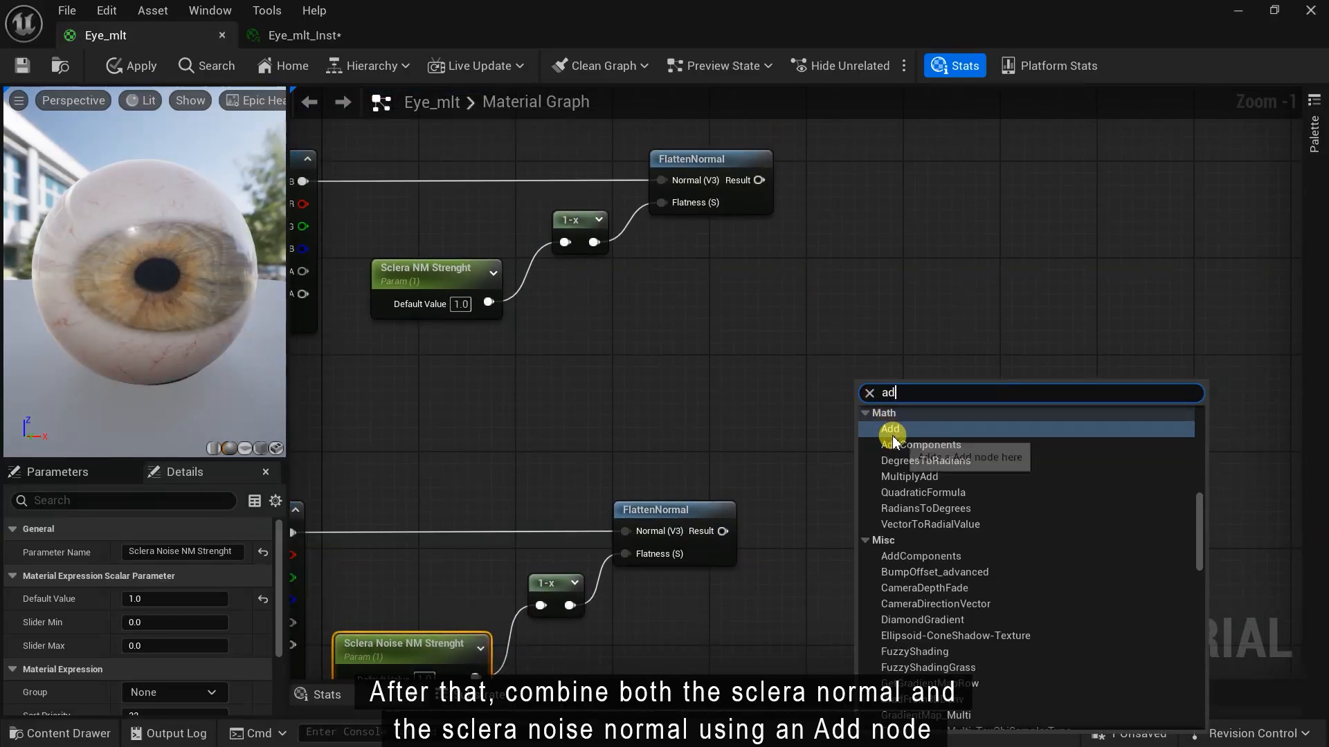
left_click(890, 435)
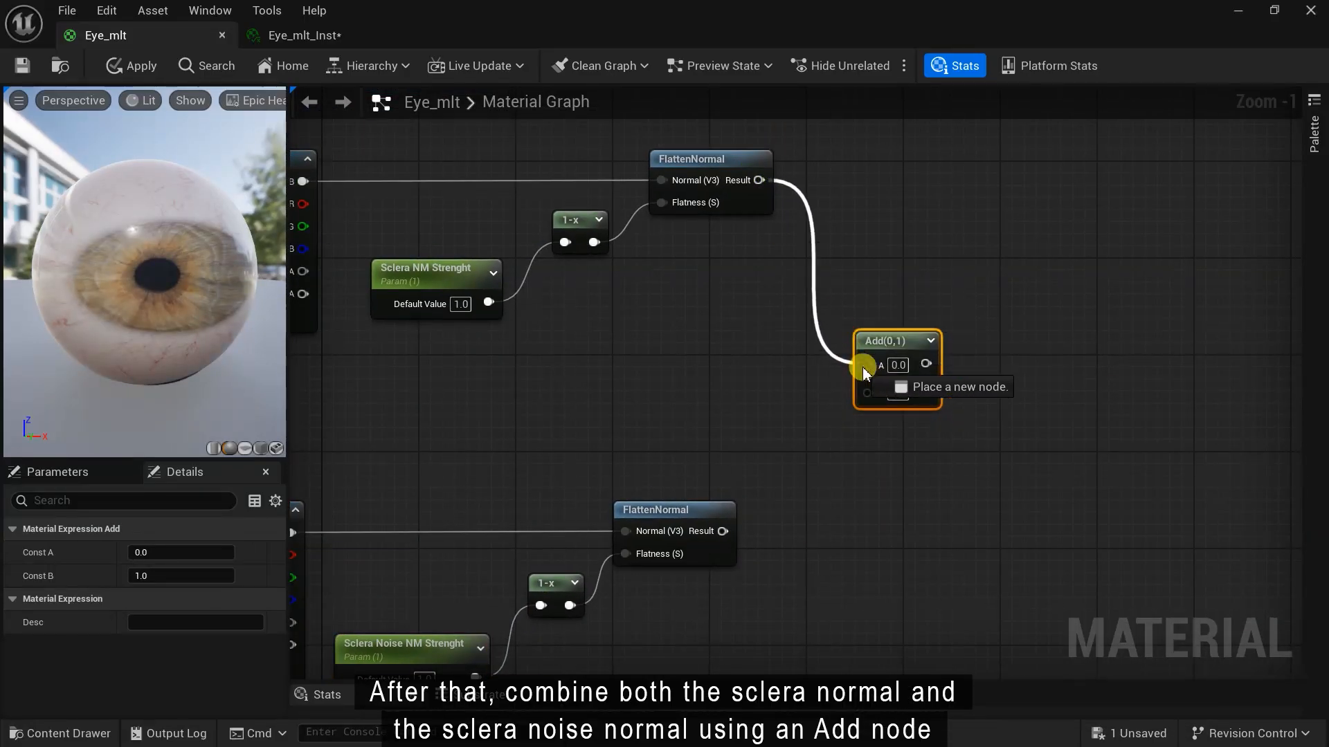
left_click_drag(864, 374, 866, 388)
right_click_drag(866, 388, 620, 480)
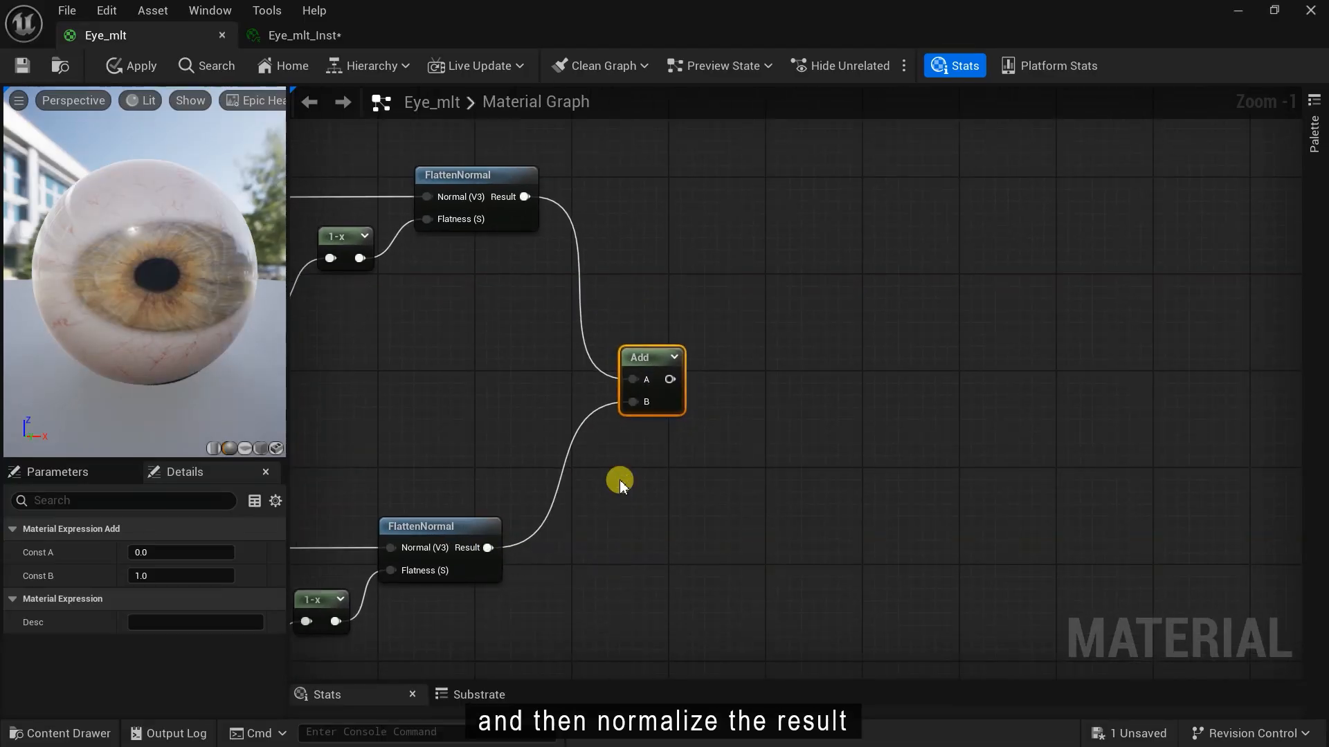
Add a Normalize node beside the Add node and connect the Add output to its VectorInput
right_click(891, 378)
type("norm")
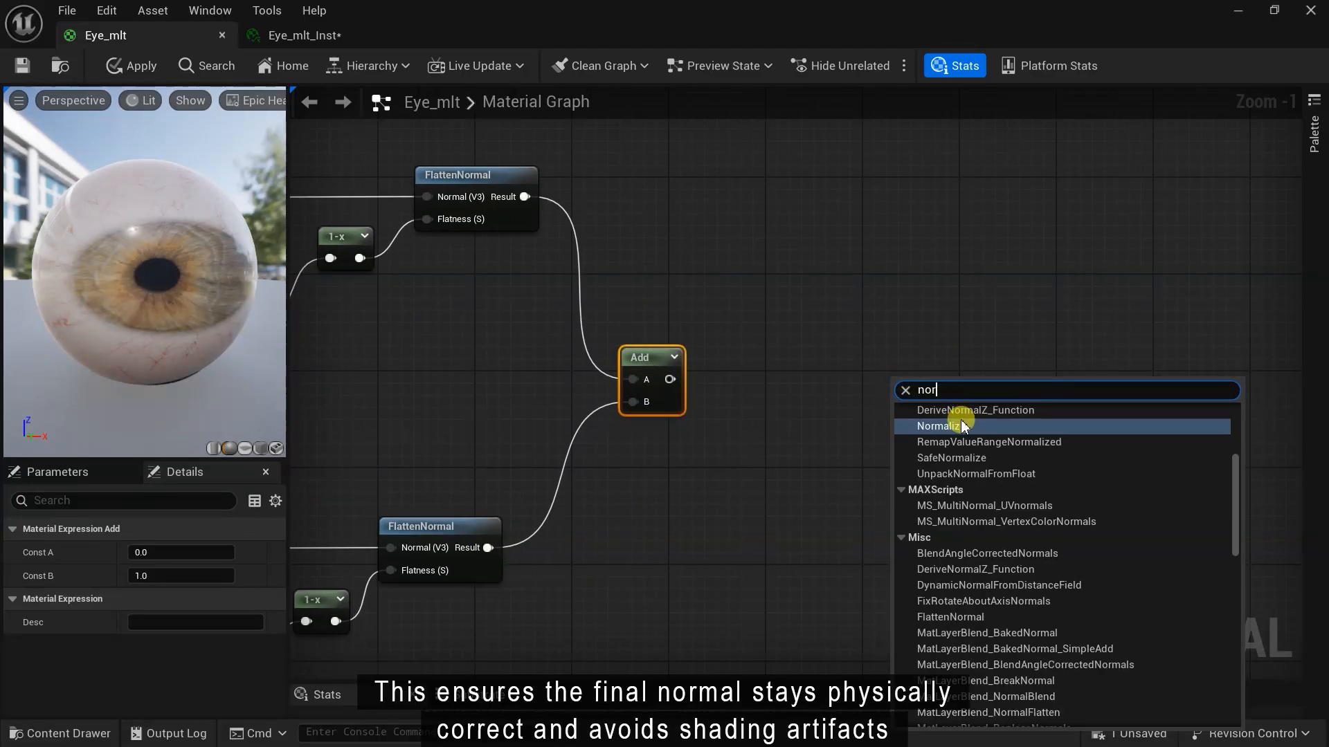
left_click(960, 419)
left_click_drag(914, 387, 794, 374)
left_click_drag(670, 379, 787, 382)
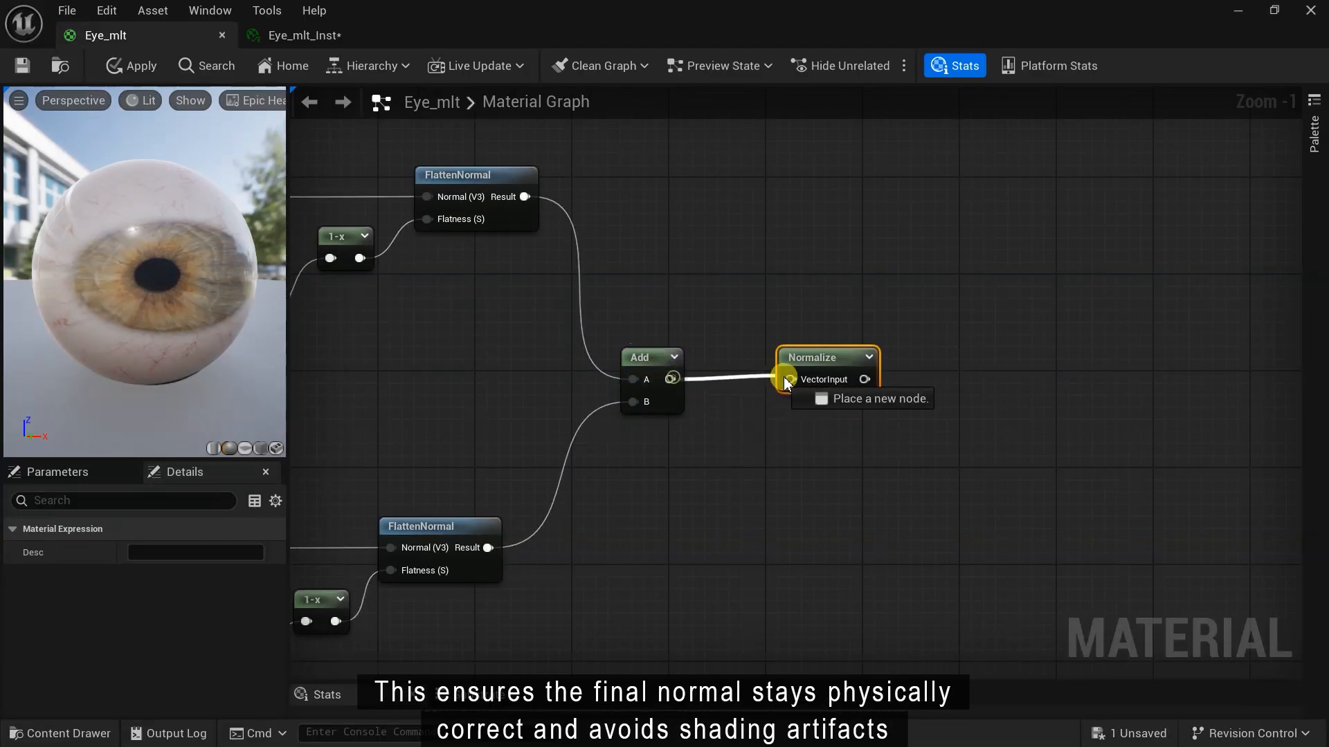
Add a Lerp node beyond the Normalize node and place it in the free space above
right_click_drag(891, 454, 770, 519)
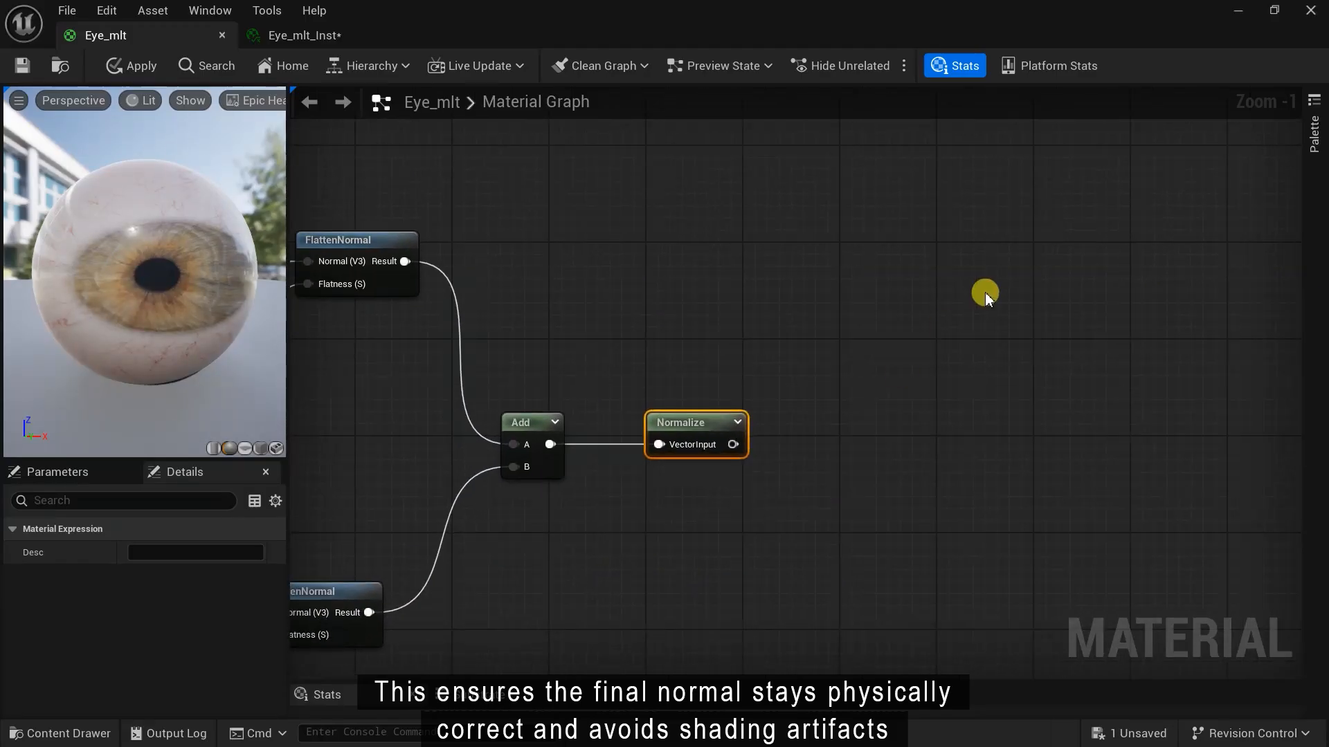
right_click(986, 292)
type("lerp")
left_click(1006, 381)
right_click_drag(964, 471, 899, 595)
left_click_drag(940, 478, 928, 370)
Add a Constant3Vector with value 0,0,1 and connect its output to the Lerp's B input
right_click_drag(839, 395, 875, 489)
right_click(649, 479)
type("cons")
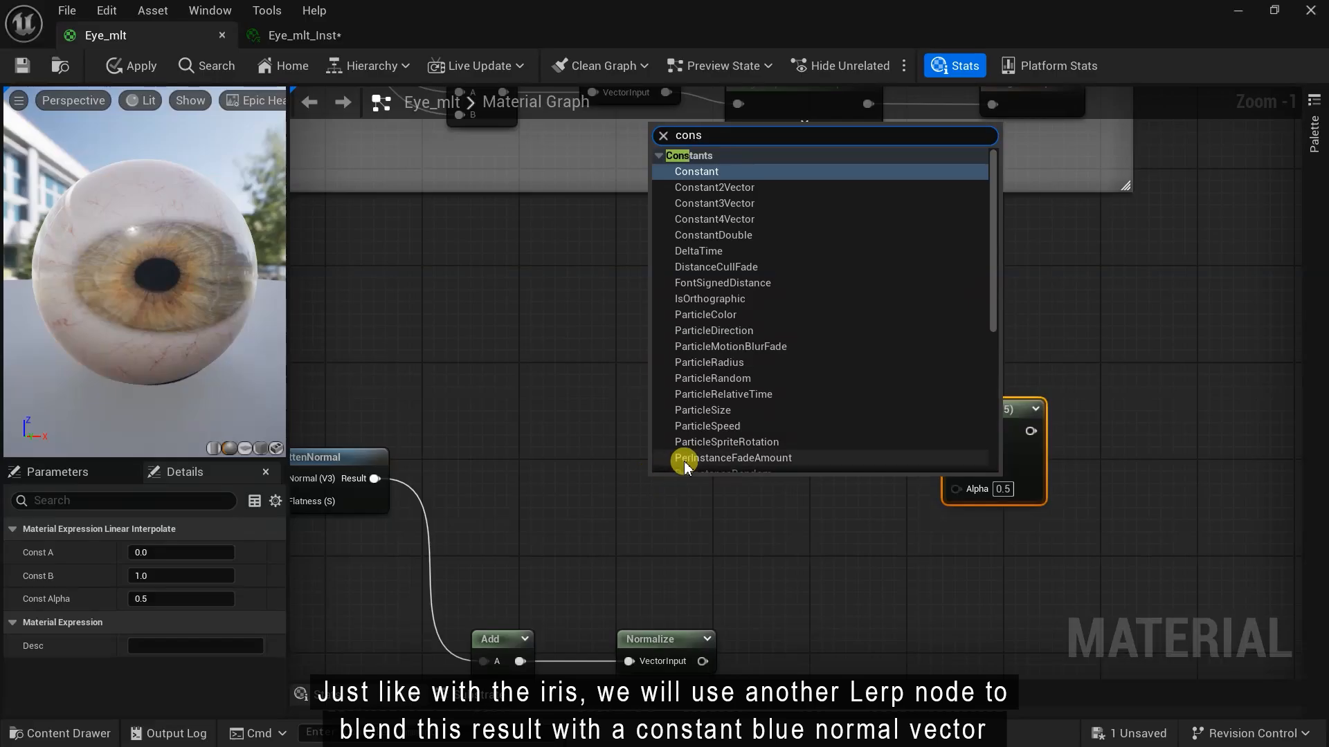
left_click(712, 200)
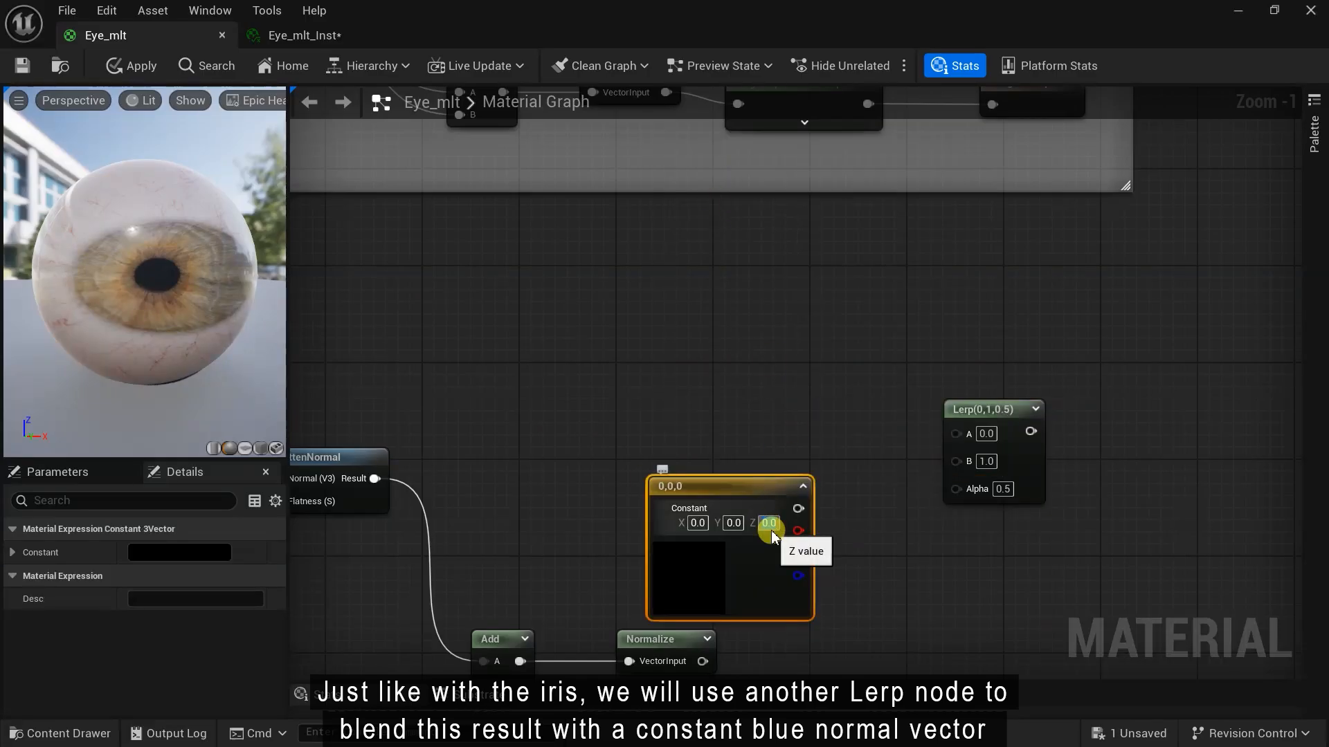
type("1")
key("Return")
right_click_drag(925, 521, 849, 445)
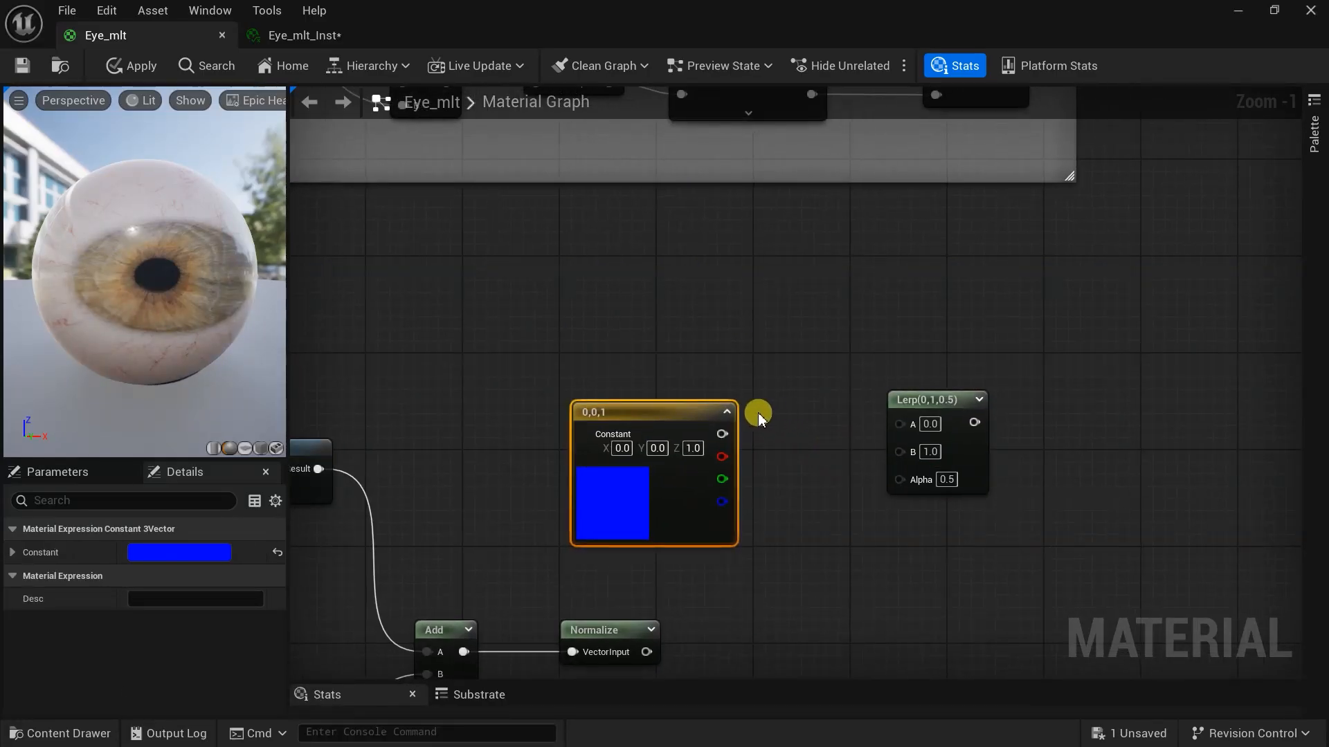
left_click_drag(899, 456, 900, 454)
right_click_drag(907, 430, 903, 349)
left_click_drag(934, 322, 956, 308)
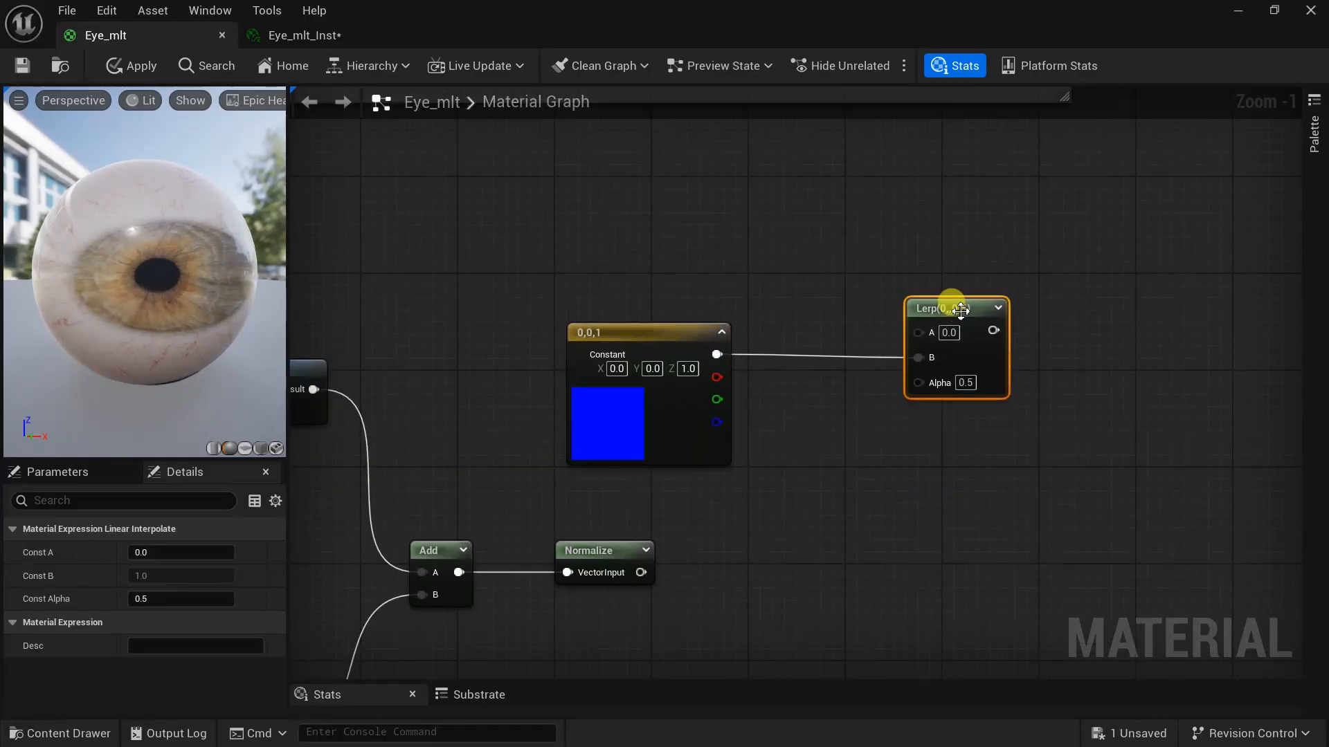
Move the blue constant and the Lerp down beside the Normalize node and connect Normalize to the Lerp's A input
scroll(955, 311, "down", 1)
right_click_drag(944, 318, 869, 283)
left_click(616, 291, "shift")
left_click_drag(866, 265, 845, 562)
right_click_drag(796, 533, 805, 425)
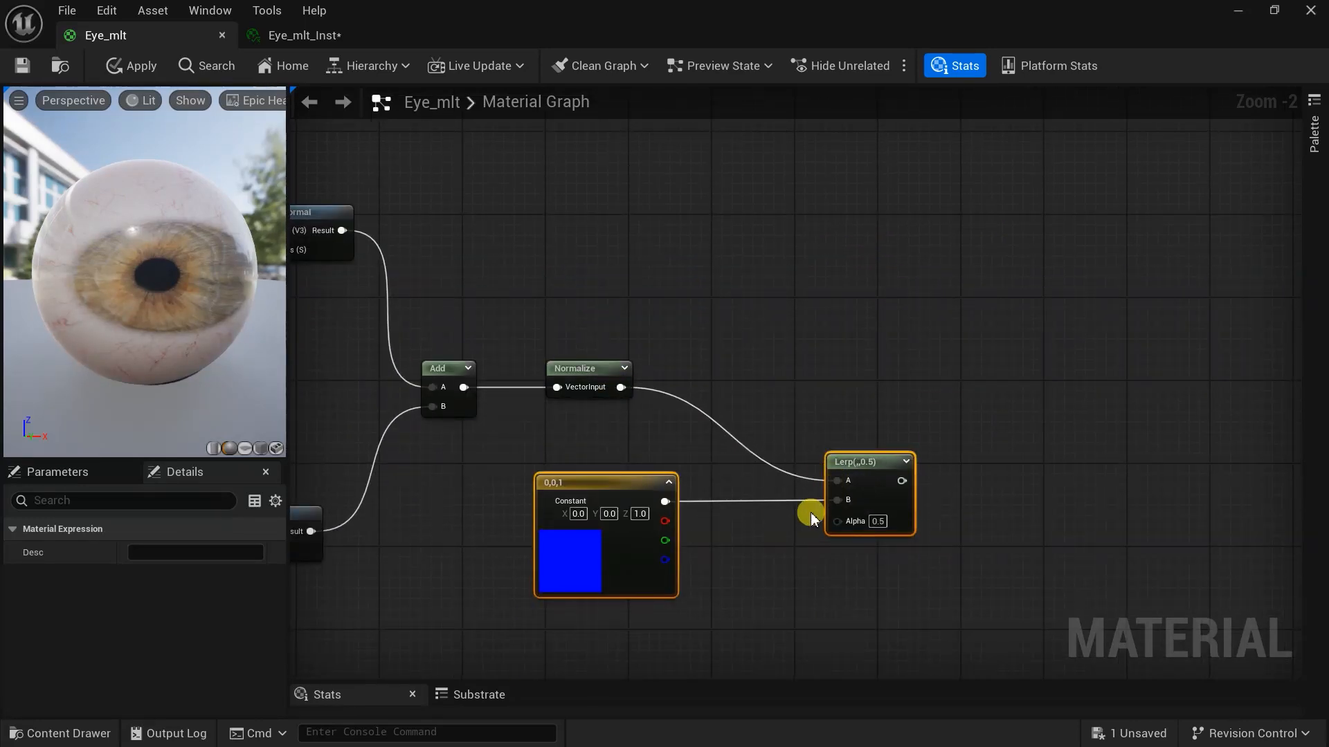
right_click_drag(811, 515, 811, 370)
mouse_move(863, 312)
left_mouse_down()
mouse_move(863, 339)
mouse_move(863, 311)
left_mouse_up()
left_click(861, 291)
left_click_drag(870, 323, 883, 428)
Add a reroute node below the existing iris mask reroute and connect the mask wire to it
scroll(750, 437, "down", 4)
right_click_drag(751, 439, 488, 153)
scroll(488, 153, "up", 2)
right_click(577, 458)
type("rer")
left_click(632, 267)
scroll(606, 449, "up", 3)
right_click_drag(605, 449, 526, 475)
left_click_drag(479, 490, 543, 535)
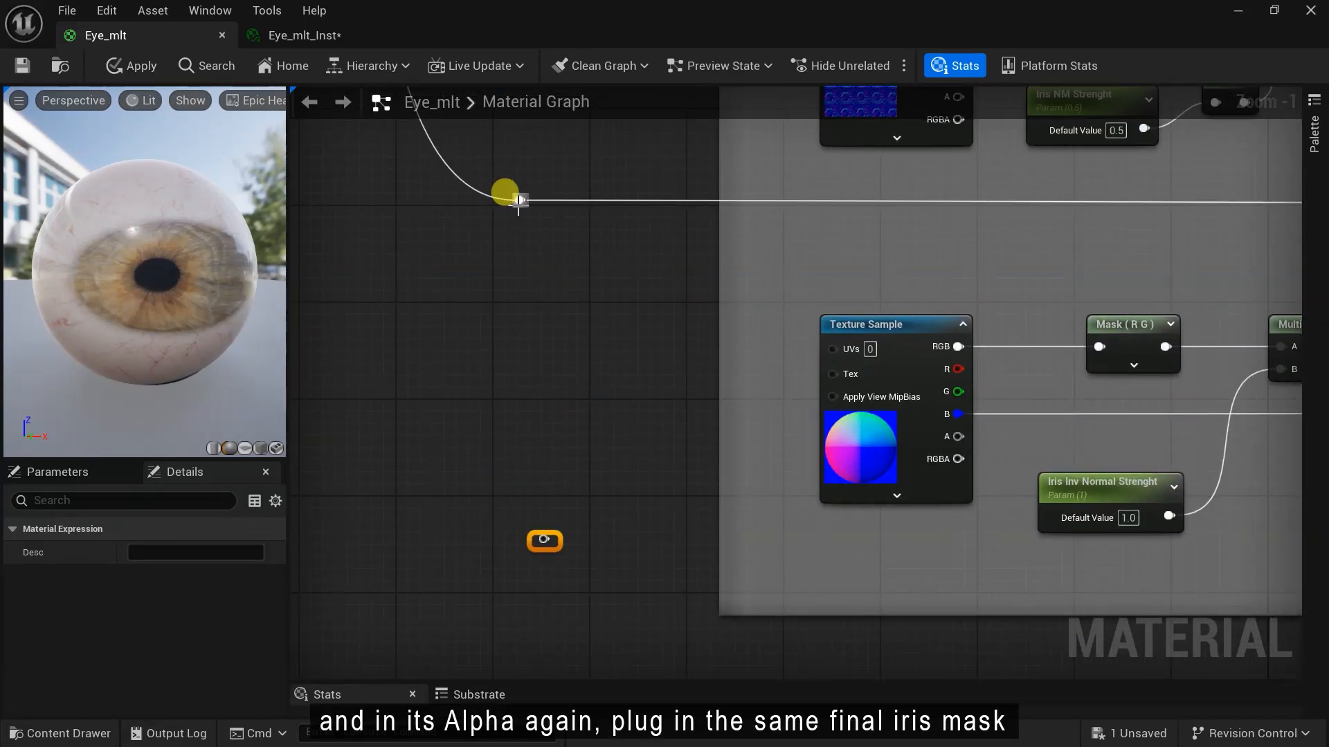
left_click_drag(519, 201, 549, 541)
Line the Lerp up with the Normalize node and connect the new iris mask reroute to the Lerp's Alpha input
scroll(551, 542, "down", 4)
right_click_drag(548, 557, 524, 185)
right_click_drag(527, 424, 392, 396)
left_click_drag(1161, 475, 1138, 378)
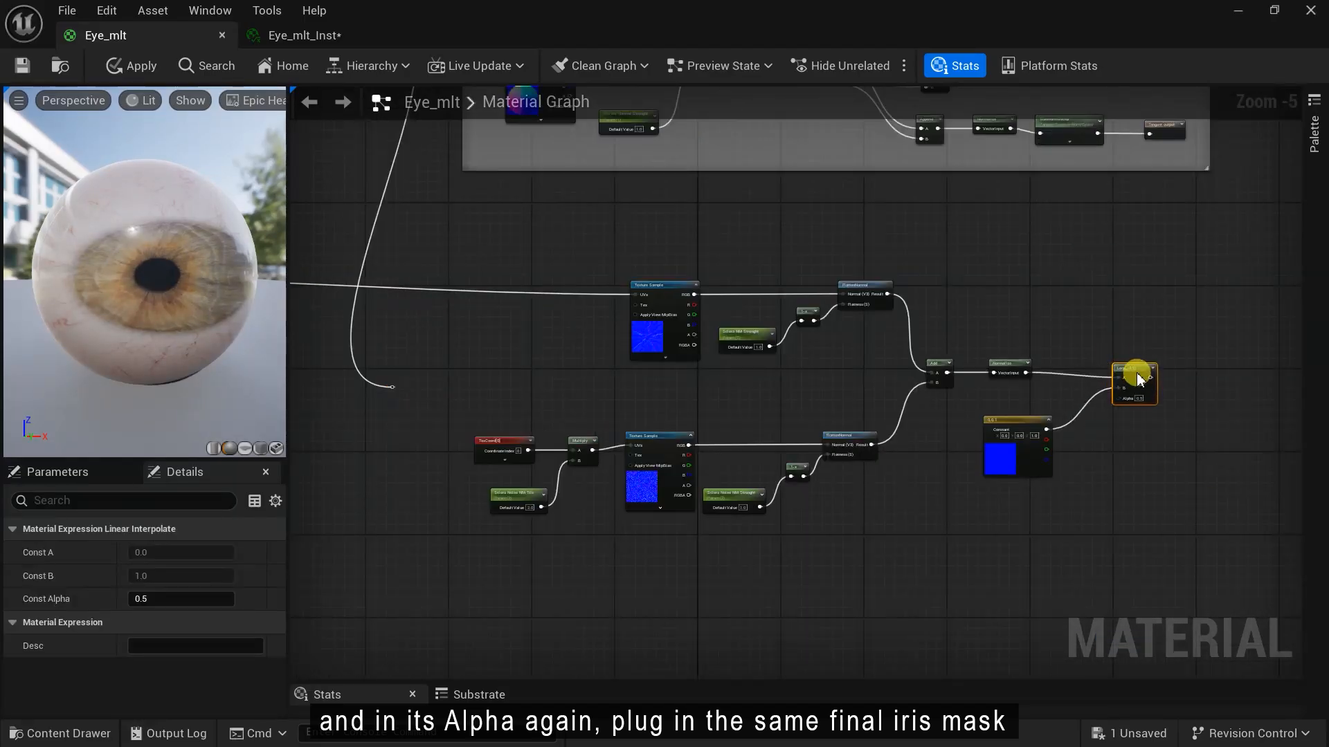
left_click_drag(393, 387, 1116, 393)
Rearrange the Add, Normalize and Lerp nodes so they sit slightly higher, clear of the iris mask wire
scroll(1121, 391, "up", 2)
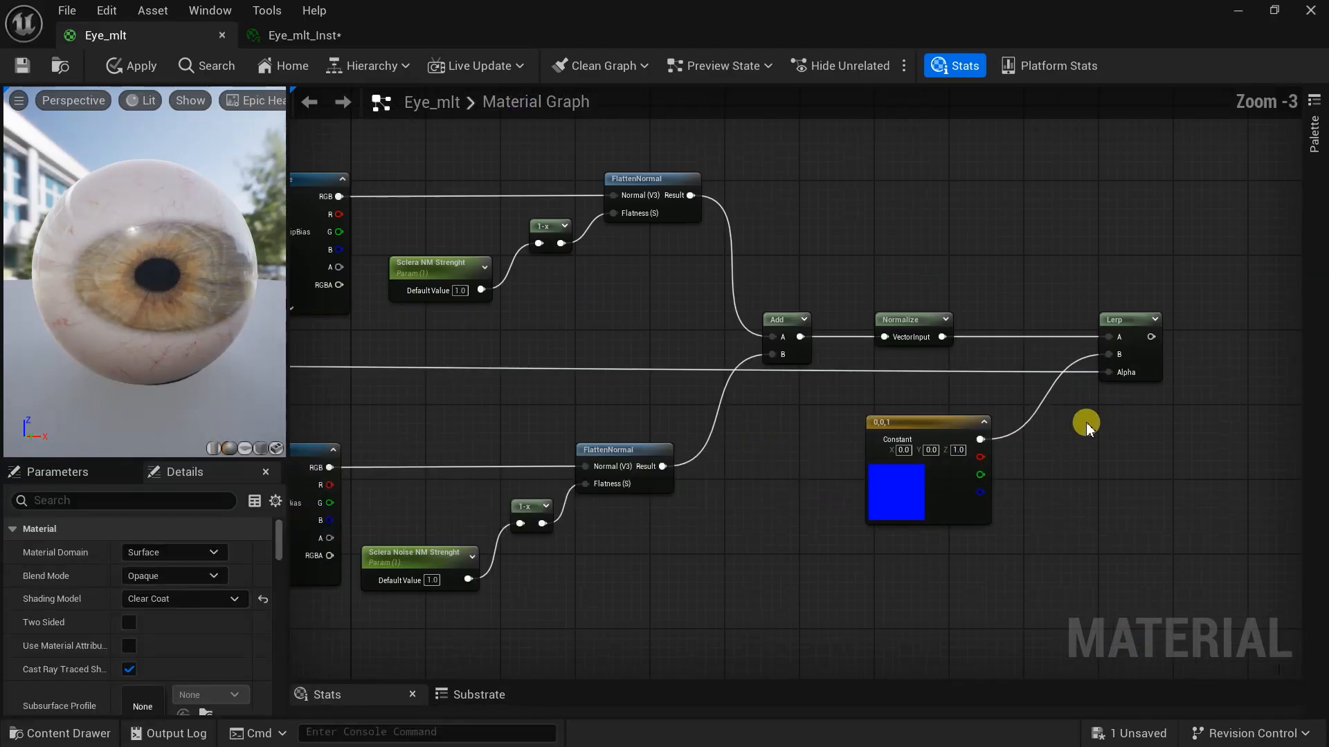
scroll(947, 389, "up", 1)
left_click_drag(779, 377, 989, 305)
left_click_drag(977, 303, 964, 274)
left_click_drag(1194, 305, 1187, 283)
left_click_drag(1210, 400, 1069, 339)
Enclose all the sclera normal nodes in a comment box titled Sclera Normal Map
scroll(1165, 388, "down", 2)
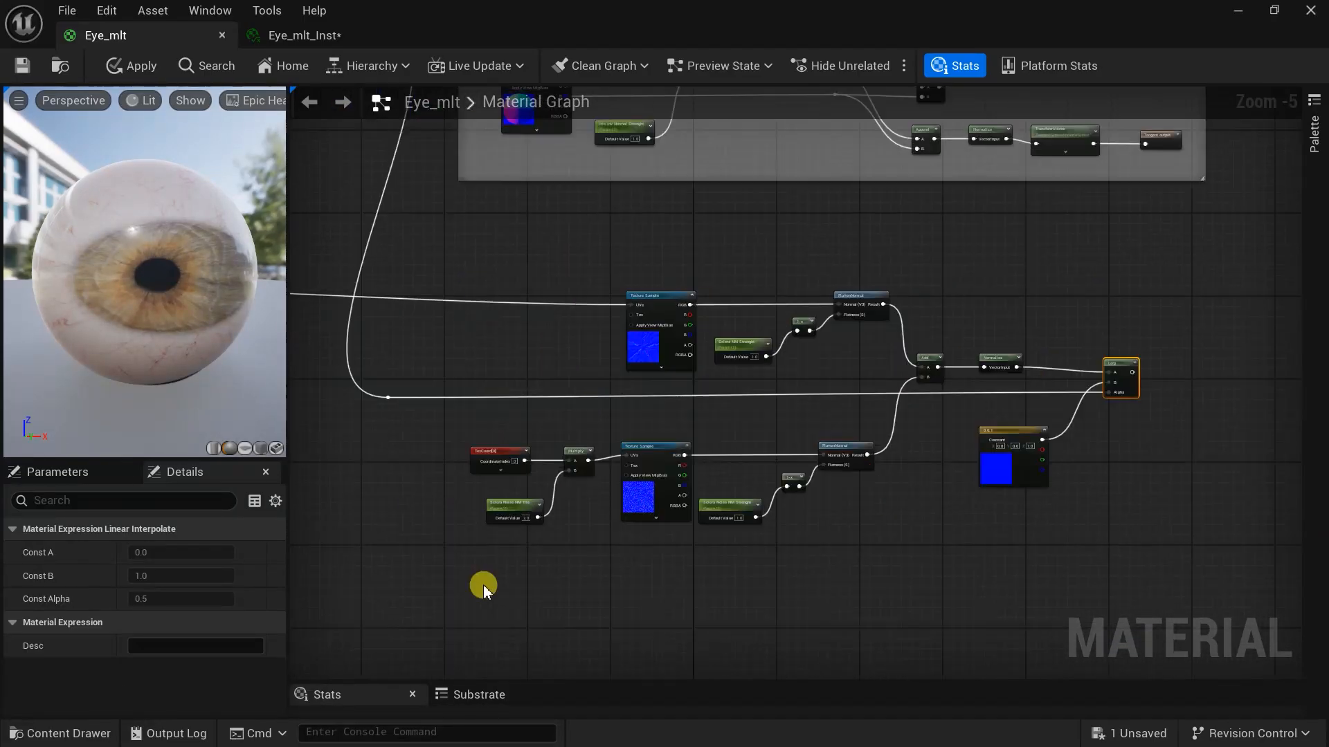
left_click_drag(485, 589, 1163, 277)
scroll(477, 390, "up", 2)
type("cScle")
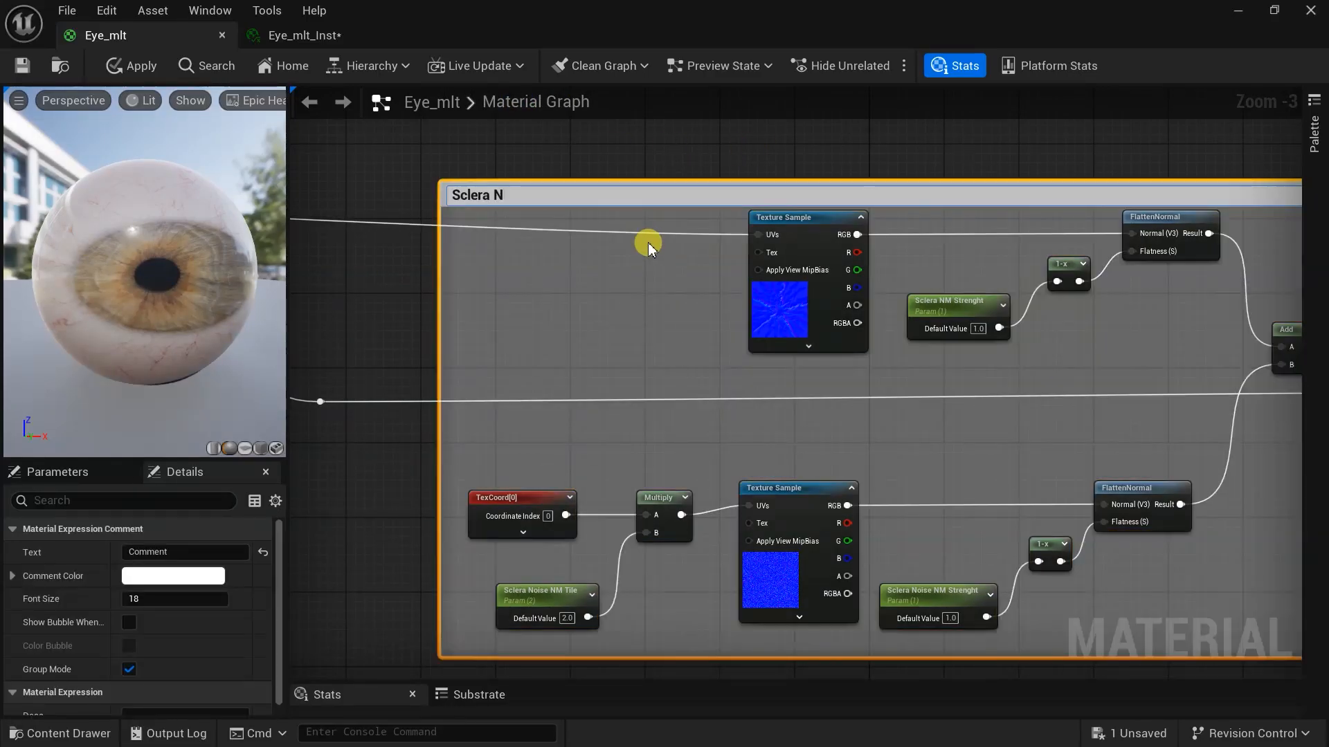
type("ra Normal Map")
Convert the sclera normal texture sample to a parameter named Sclera NM
scroll(534, 214, "up", 1)
right_click(618, 221)
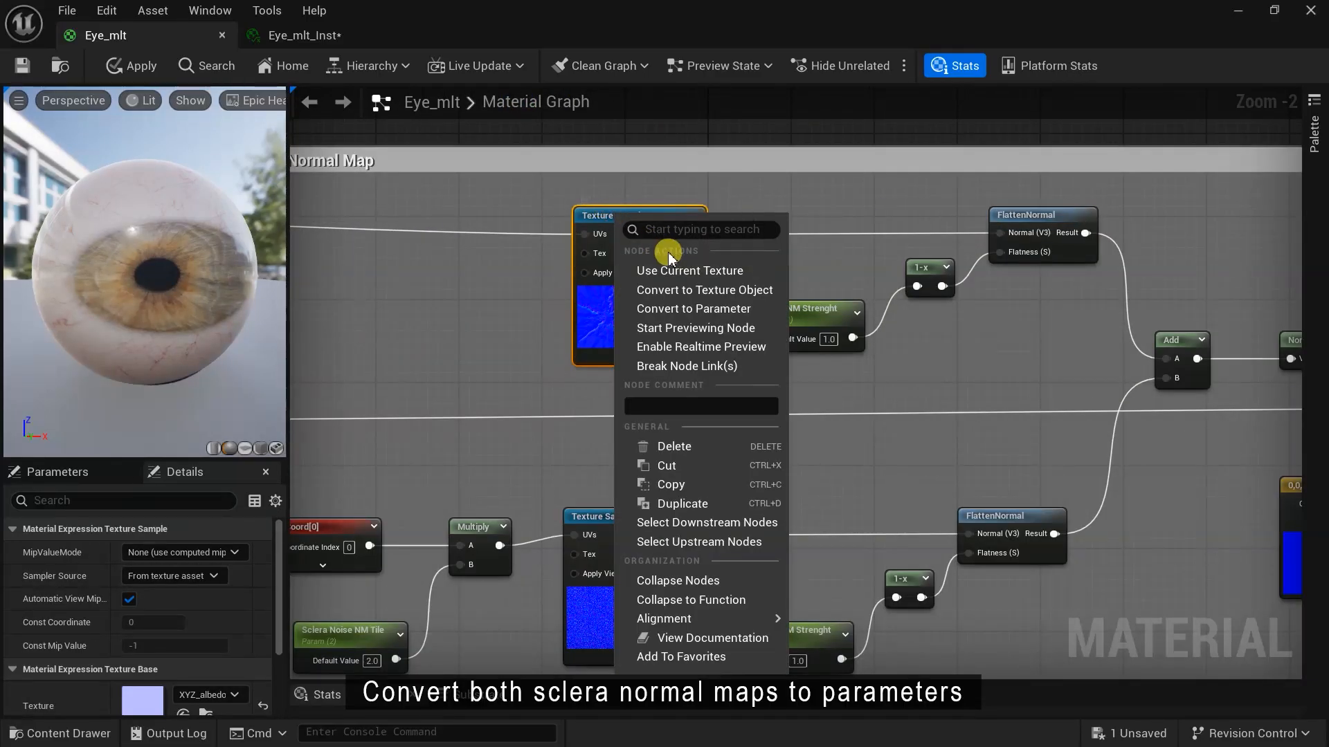
left_click(678, 309)
scroll(653, 454, "up", 1)
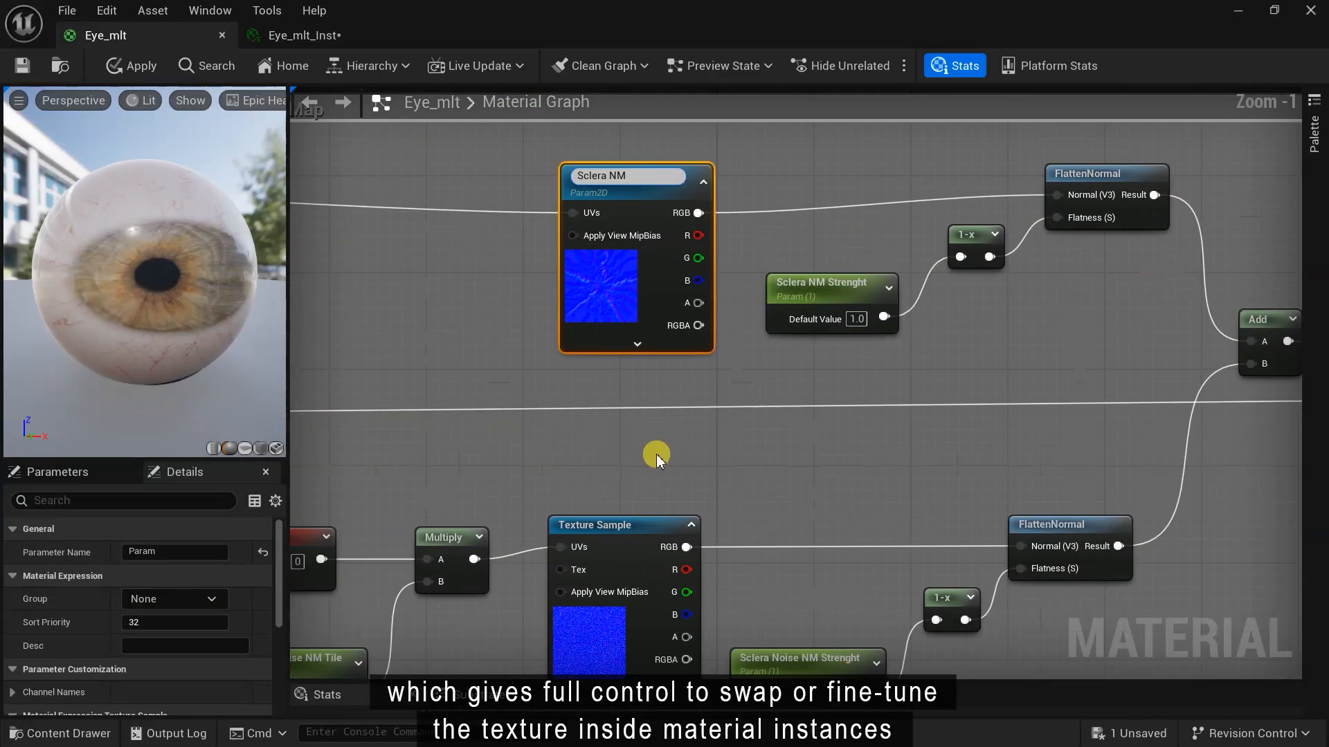
Convert the sclera noise texture sample to a parameter named Sclera Noise NM
right_click_drag(652, 454, 652, 357)
right_click(630, 438)
left_click(724, 380)
type("Sclera Nois")
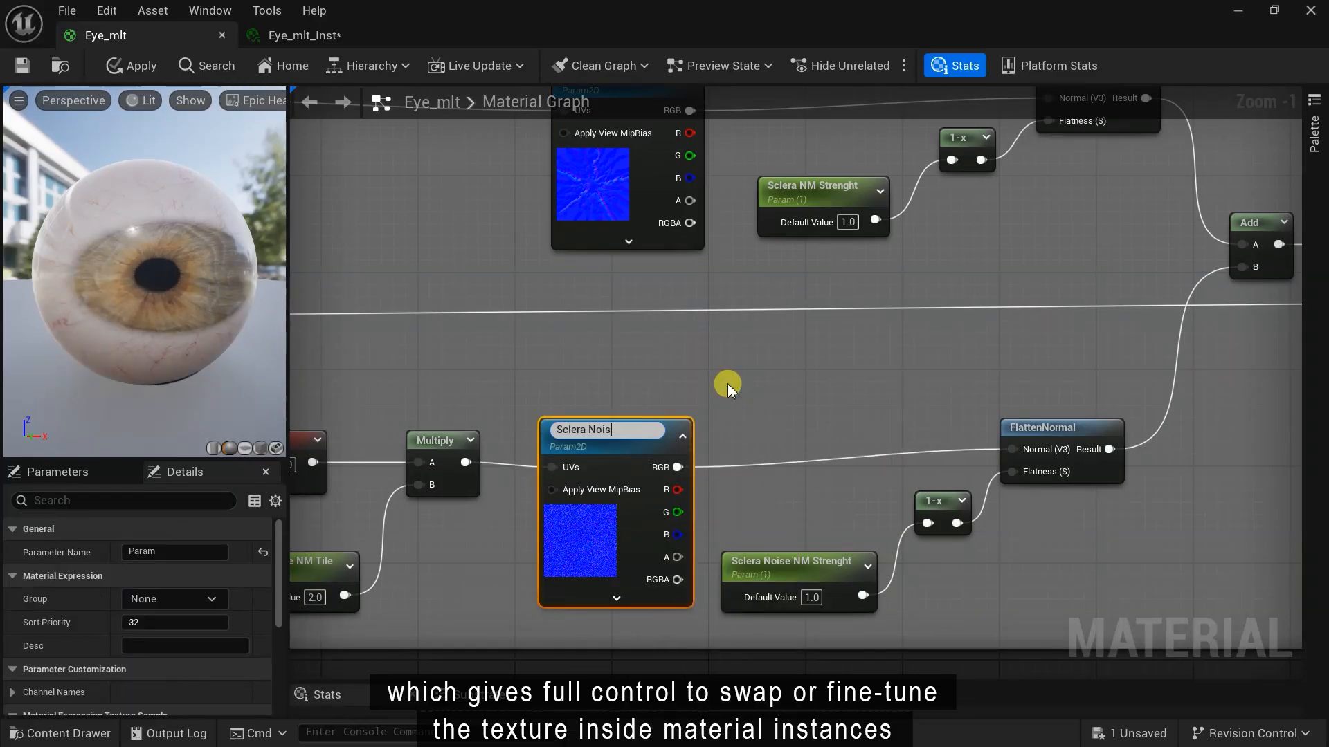
type("e NM")
key("Return")
Add a BlendAngleCorrectedNormals node in the empty area beyond the iris and sclera normal comment boxes
right_click_drag(730, 384, 547, 428)
scroll(547, 428, "down", 4)
scroll(1057, 323, "up", 1)
right_click_drag(1058, 323, 677, 496)
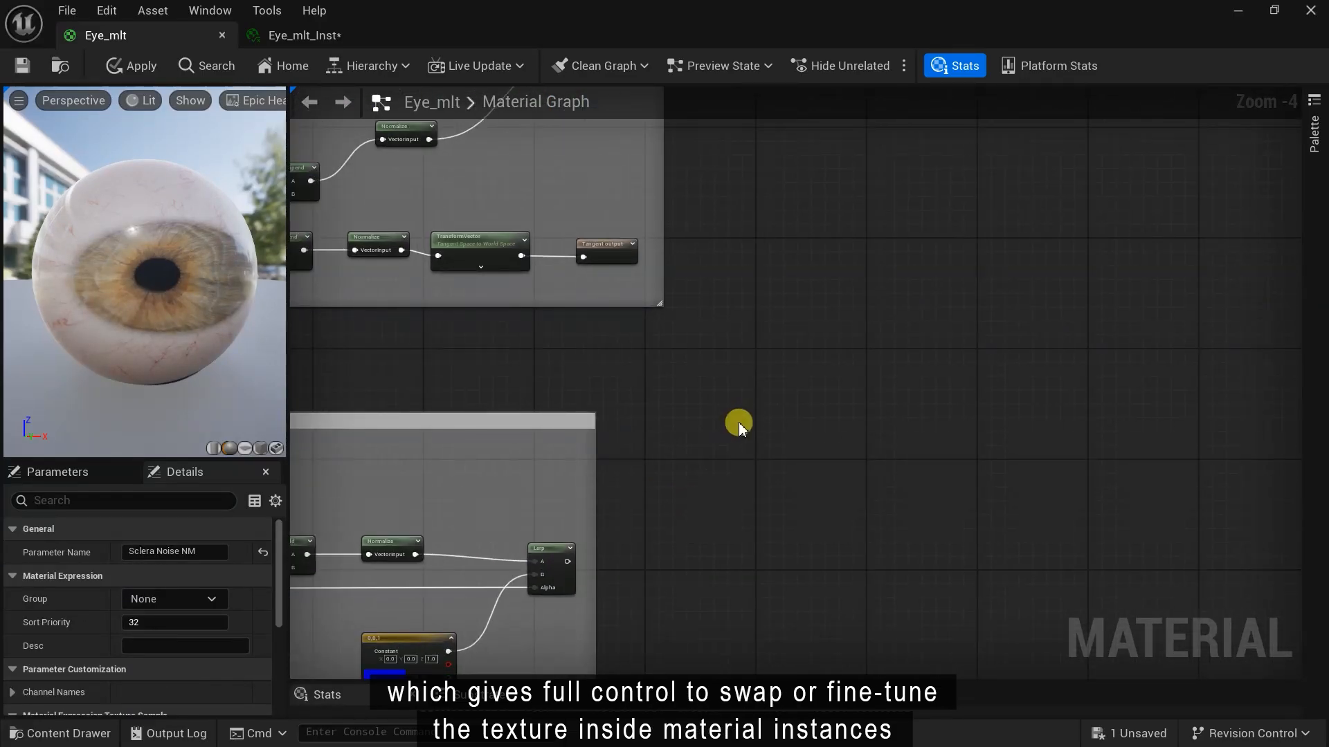
right_click_drag(857, 403, 773, 430)
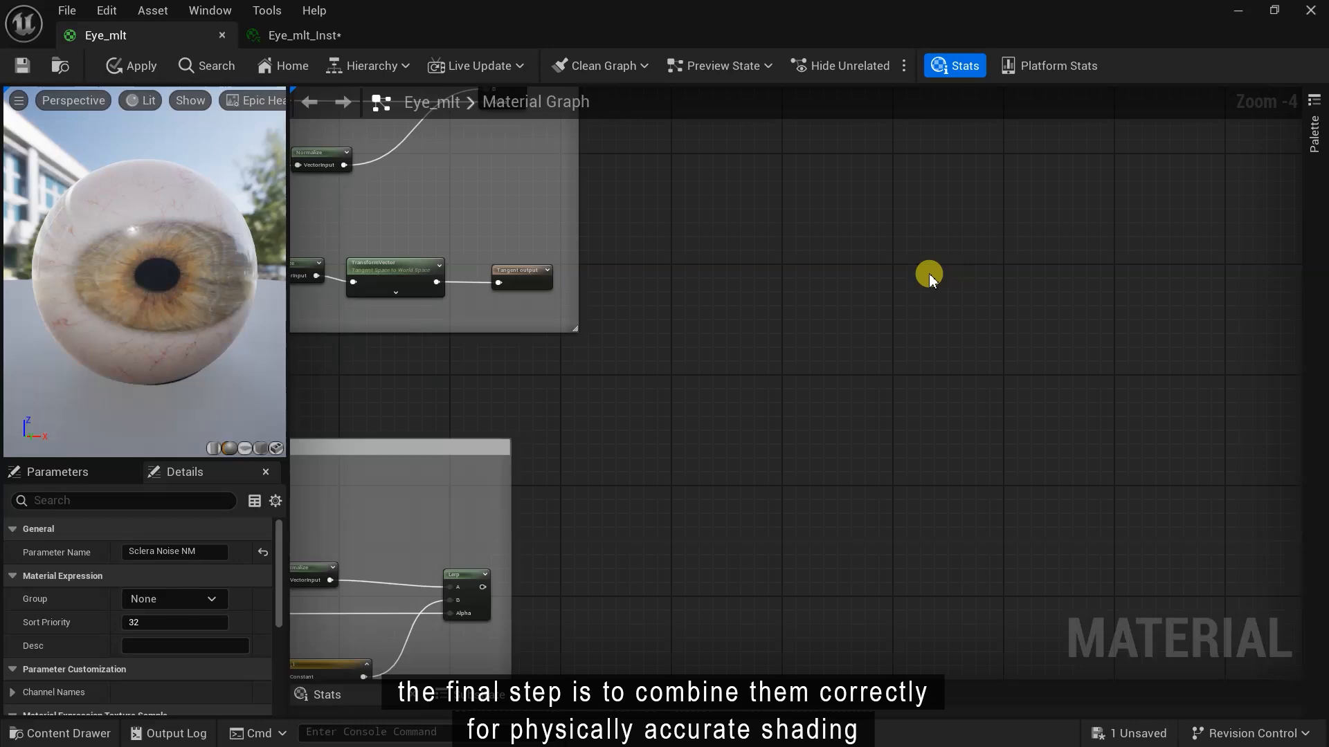
right_click(930, 276)
type("blendan")
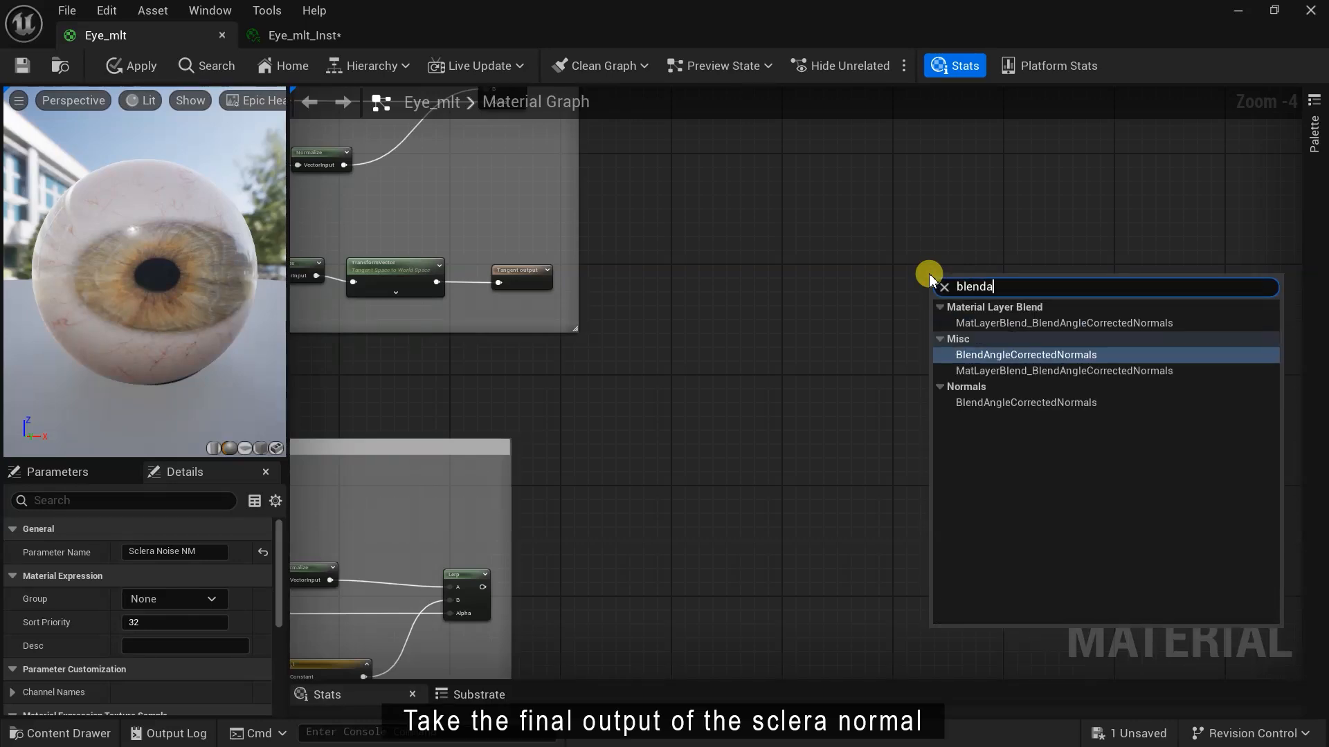
left_click(1024, 356)
Connect the sclera Lerp output to the AdditionalNormal input of the BlendAngleCorrectedNormals node
right_click_drag(733, 368, 663, 430)
right_click_drag(569, 481, 564, 354)
scroll(477, 424, "up", 1)
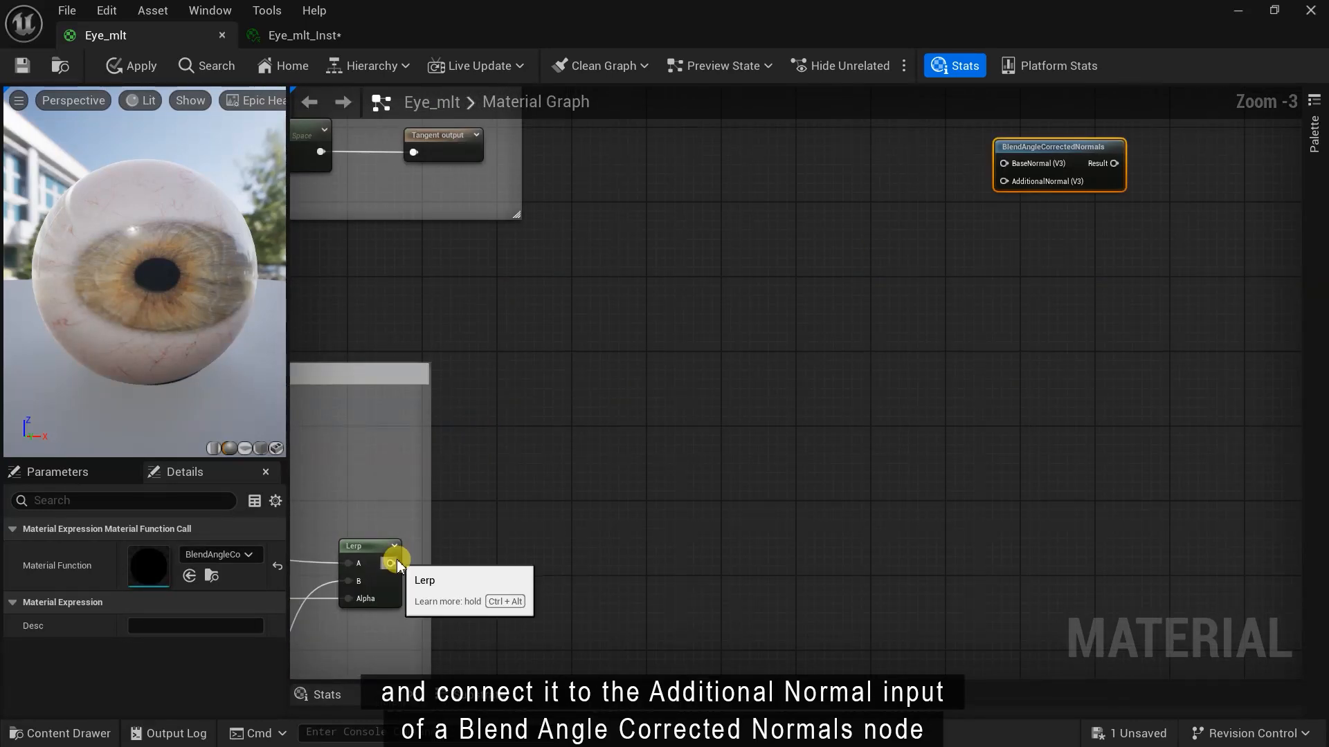
left_click_drag(391, 563, 1004, 181)
scroll(644, 401, "down", 2)
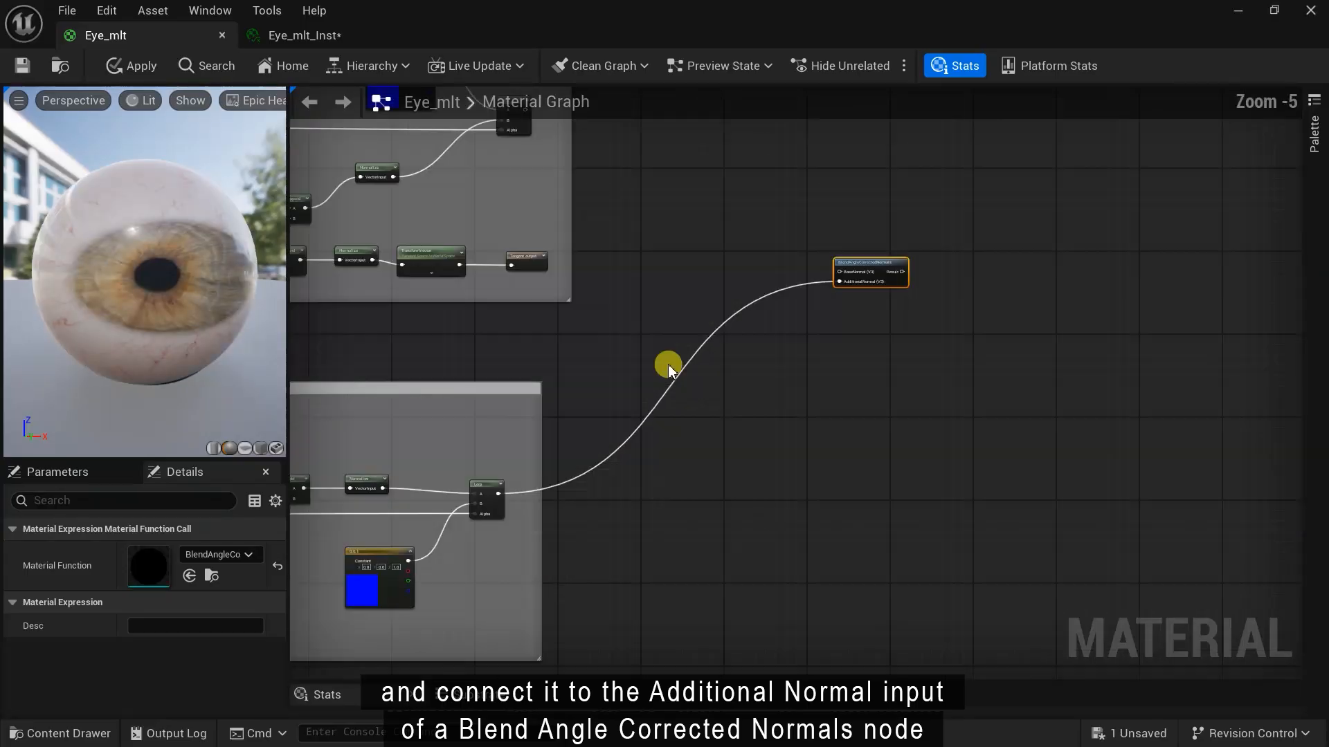
Connect the iris normal Lerp output to the BaseNormal input of the BlendAngleCorrectedNormals node
scroll(573, 495, "up", 1)
right_click_drag(670, 371, 569, 421)
left_click_drag(402, 258, 697, 430)
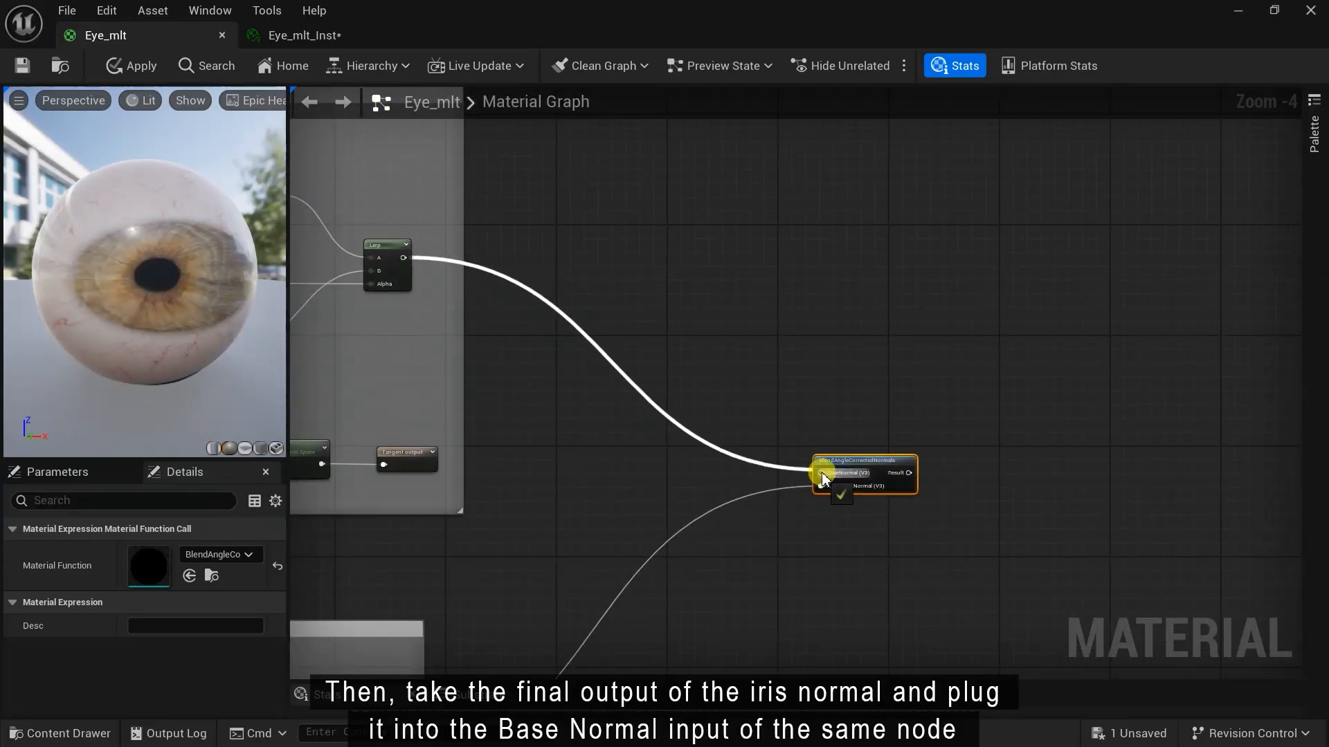
scroll(708, 472, "down", 1)
right_click_drag(694, 466, 597, 305)
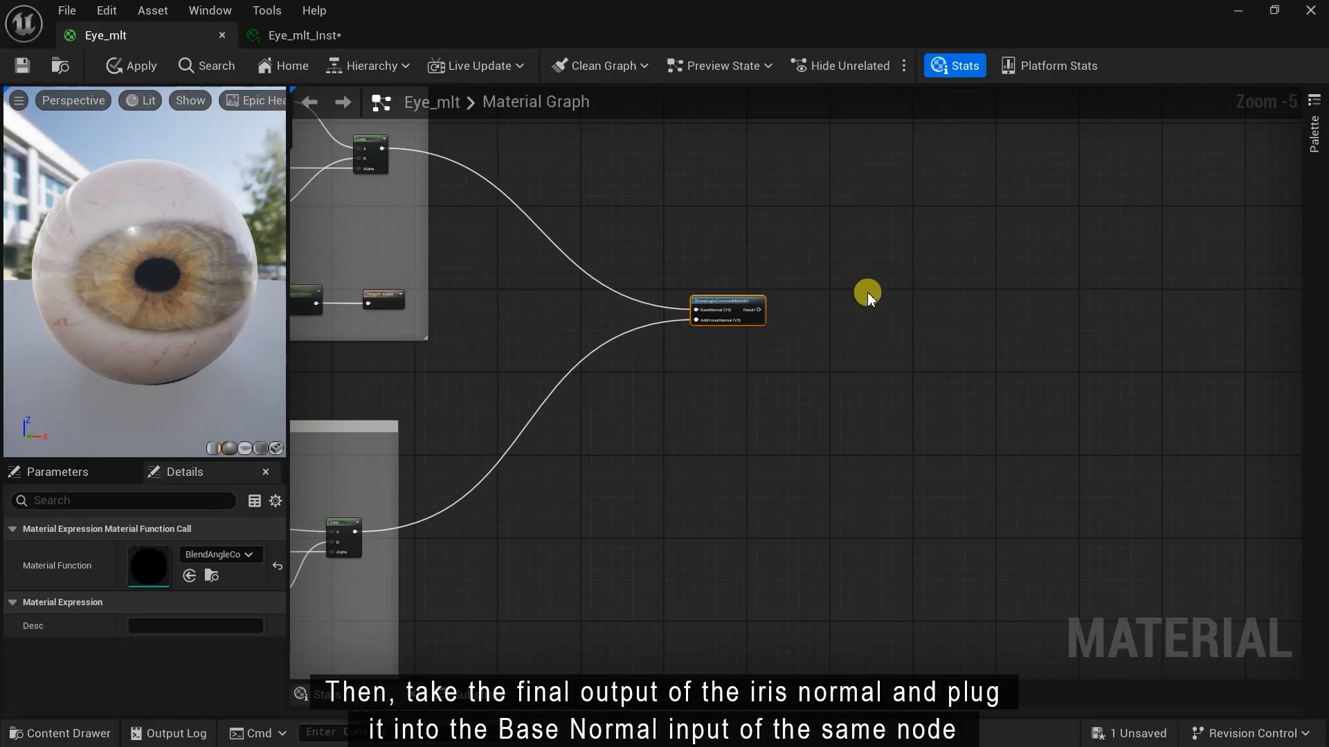
Add a ClearCoatNormalCustomOutput node and place it just past the BlendAngleCorrectedNormals node's output
scroll(849, 336, "up", 2)
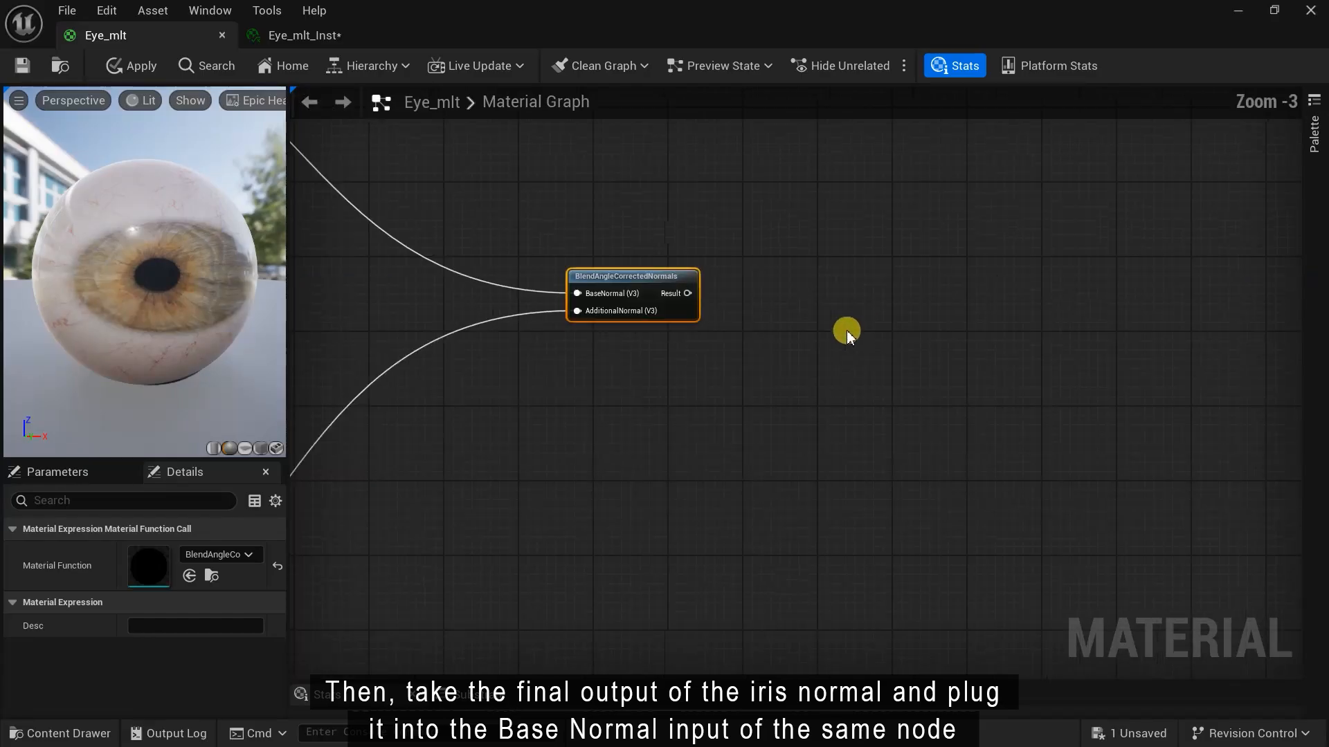
right_click(858, 322)
type("clear")
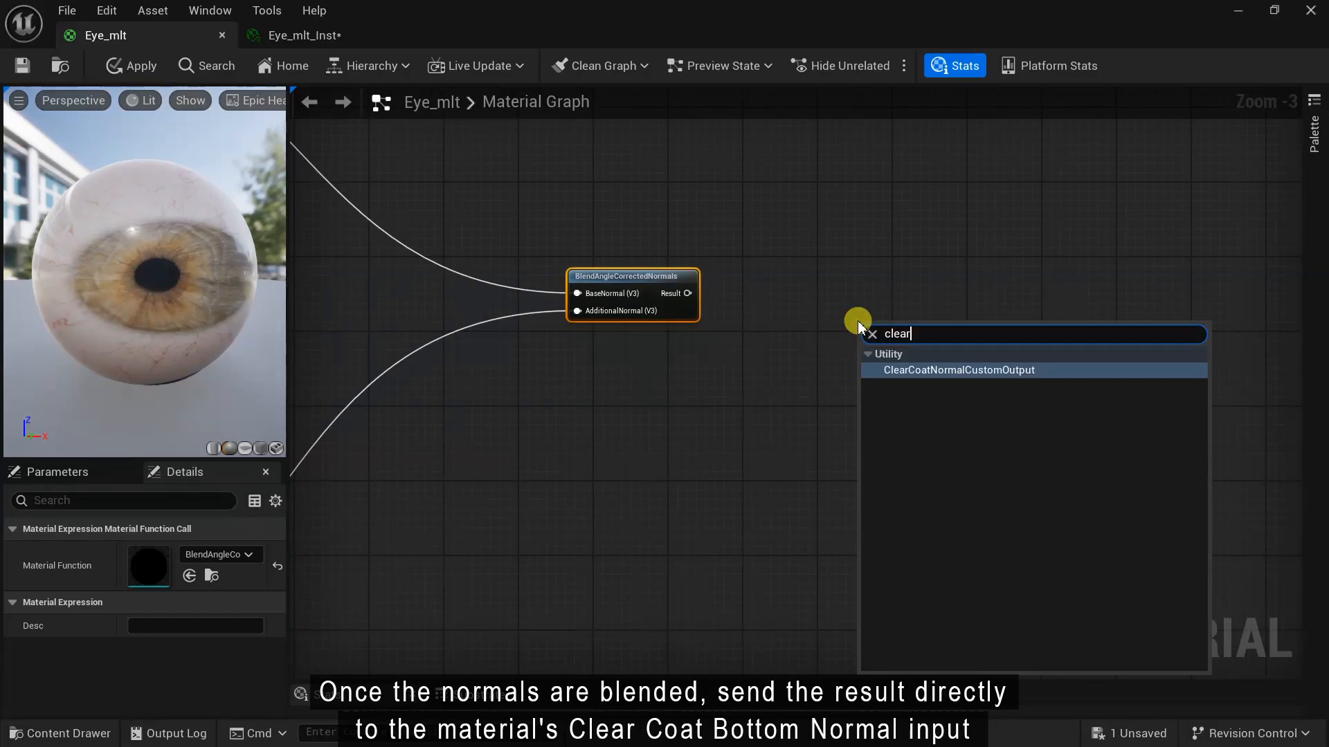
left_click(952, 367)
left_click_drag(906, 327, 872, 296)
scroll(751, 296, "up", 2)
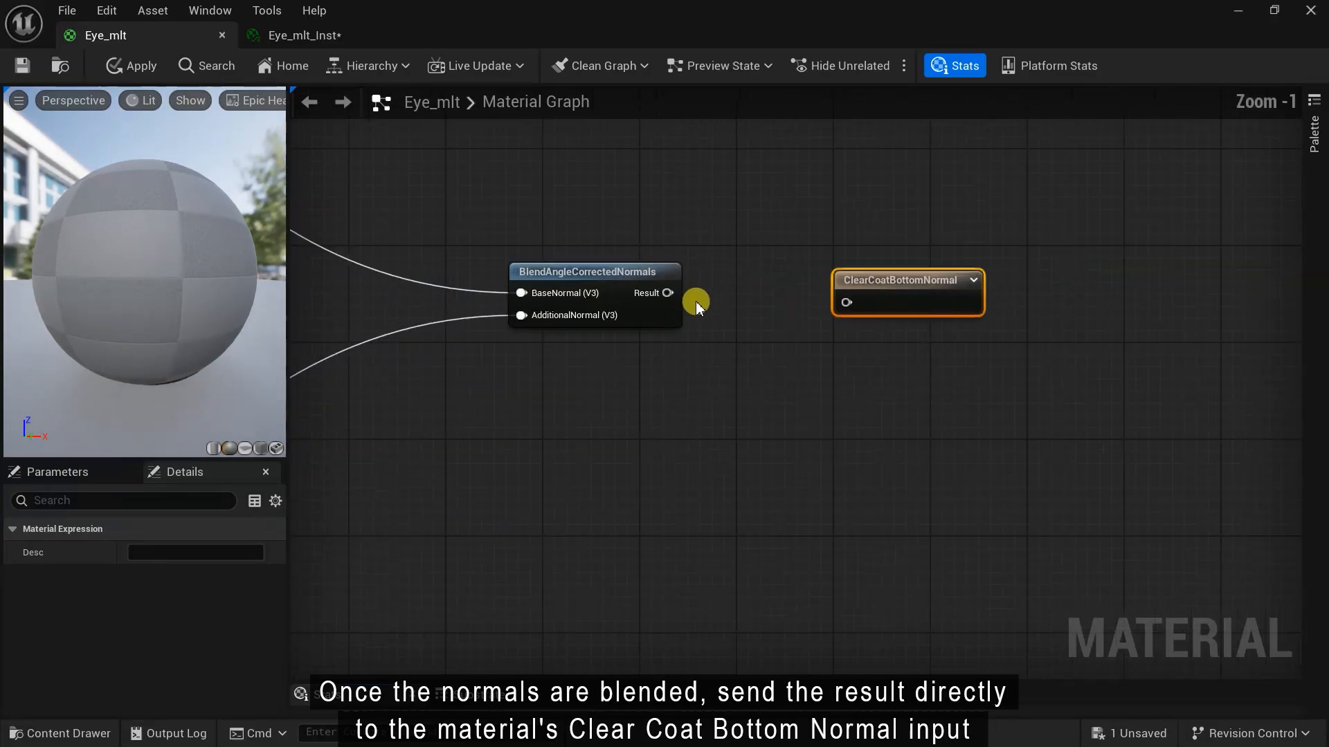
Connect the BlendAngleCorrectedNormals Result to the ClearCoatBottomNormal input and rotate the preview to inspect the eye
left_click_drag(668, 292, 852, 303)
right_click_drag(770, 362, 807, 371)
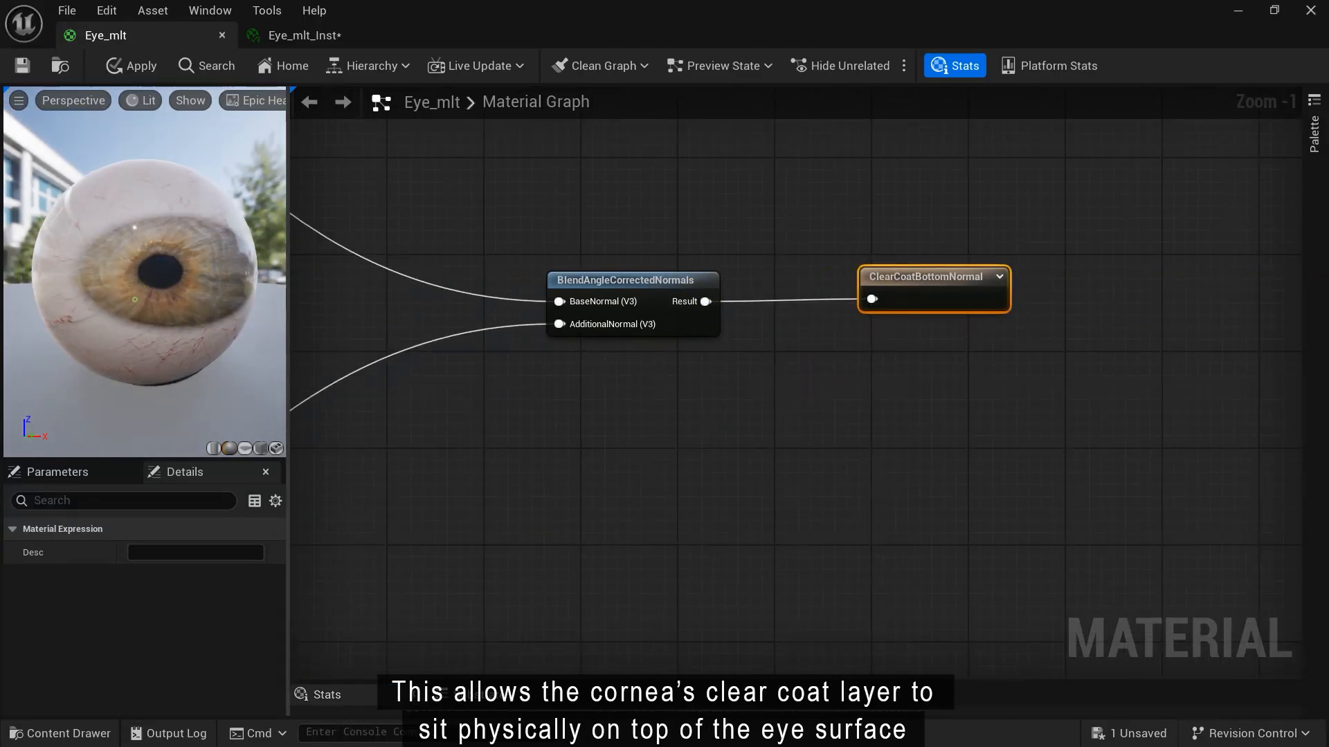
mouse_move(135, 299)
left_mouse_down()
mouse_move(222, 294)
mouse_move(124, 284)
mouse_move(144, 303)
left_mouse_up()
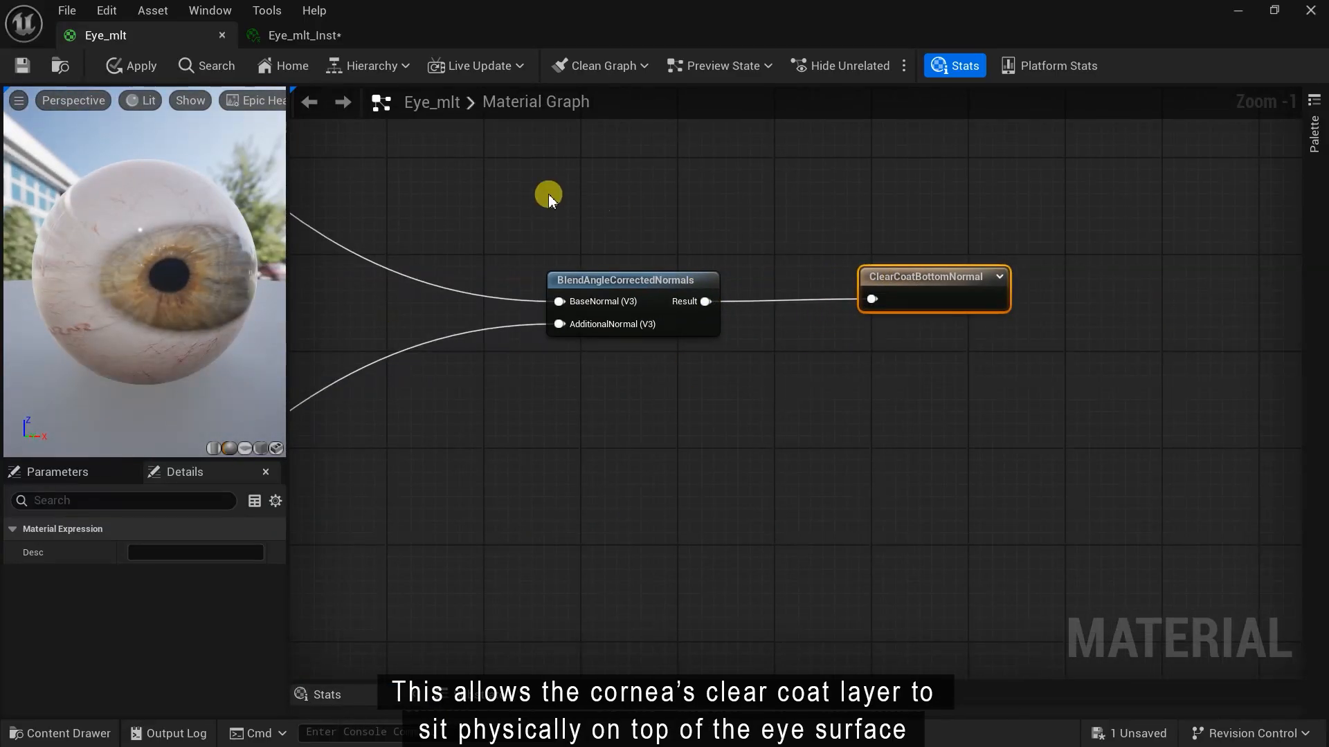
Wrap the BlendAngleCorrectedNormals and ClearCoatBottomNormal nodes in a comment box titled Eye Normal Final
type("cE")
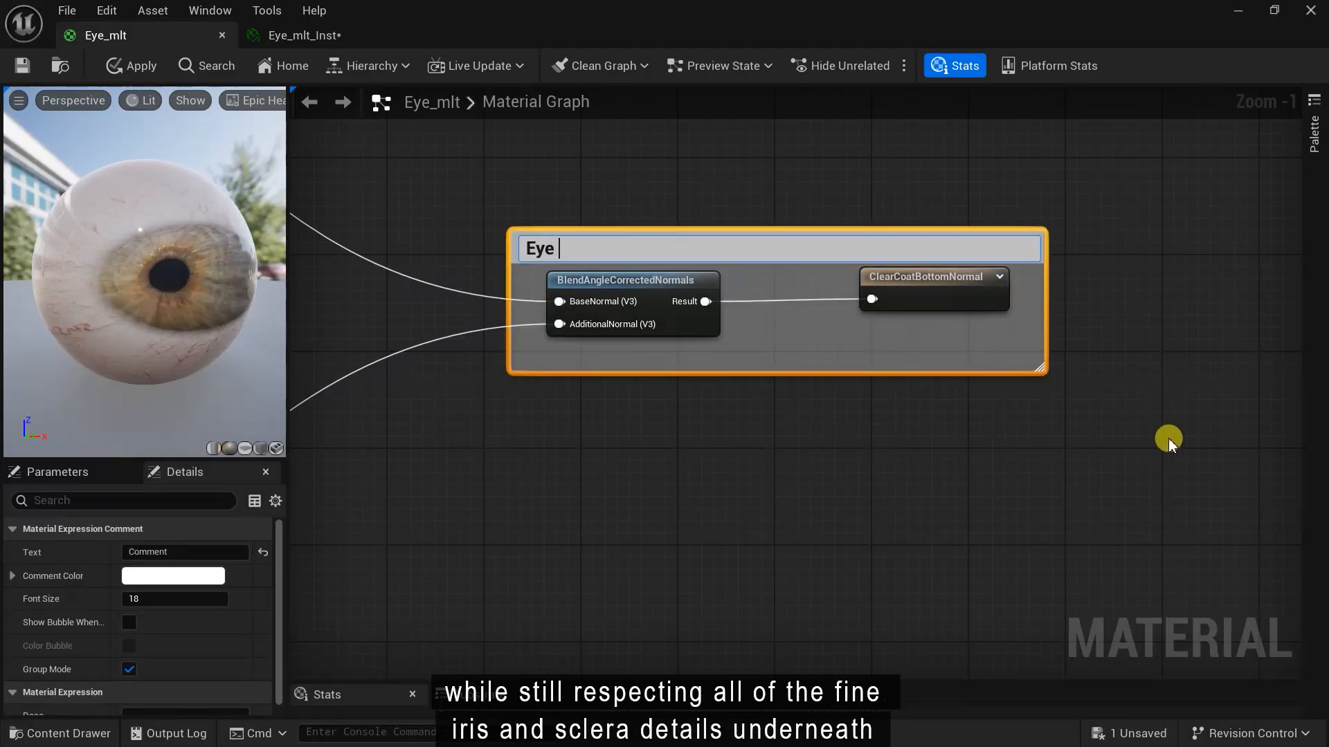
type("ye Normal Final")
left_click(1146, 296)
Enlarge the Eye Normal Final comment box and adjust the spacing of the ClearCoatBottomNormal node inside it
left_click_drag(816, 221, 816, 173)
left_click_drag(746, 372, 745, 398)
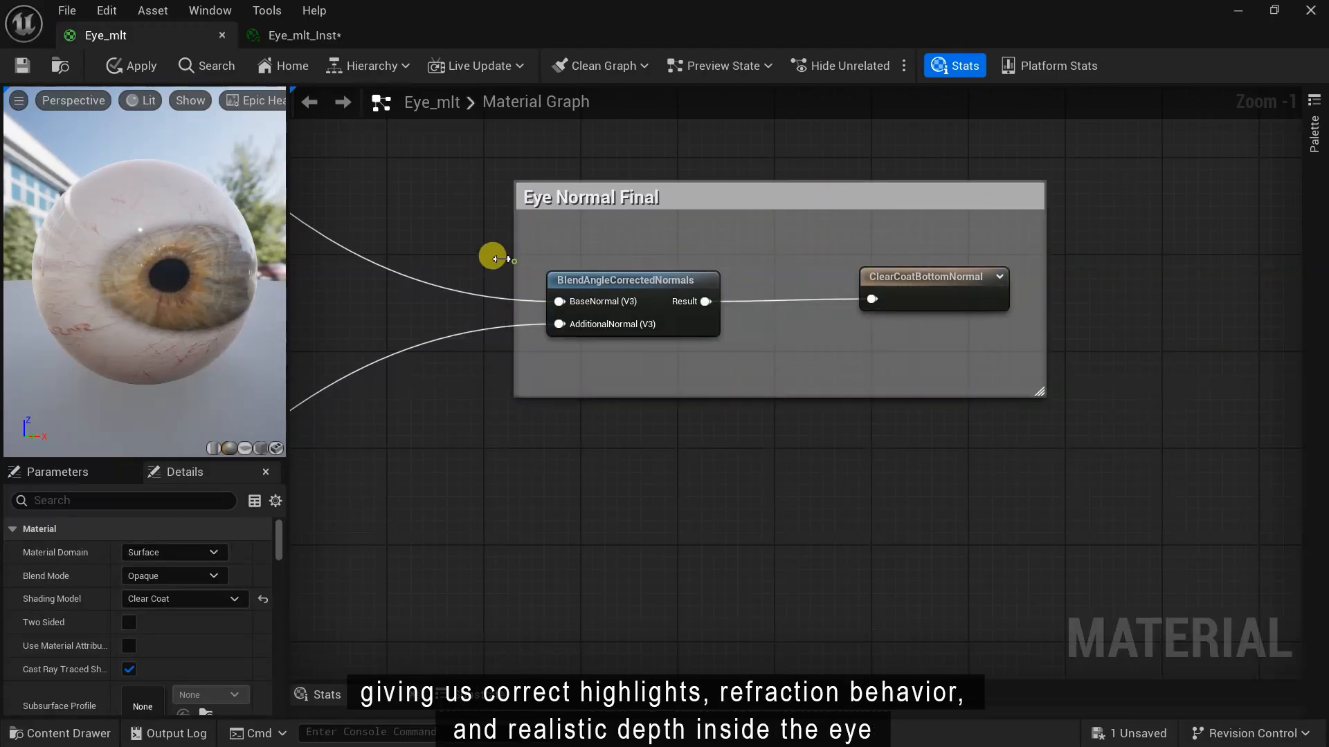
left_click_drag(941, 286, 917, 285)
left_click(940, 339)
right_click_drag(940, 339, 954, 397)
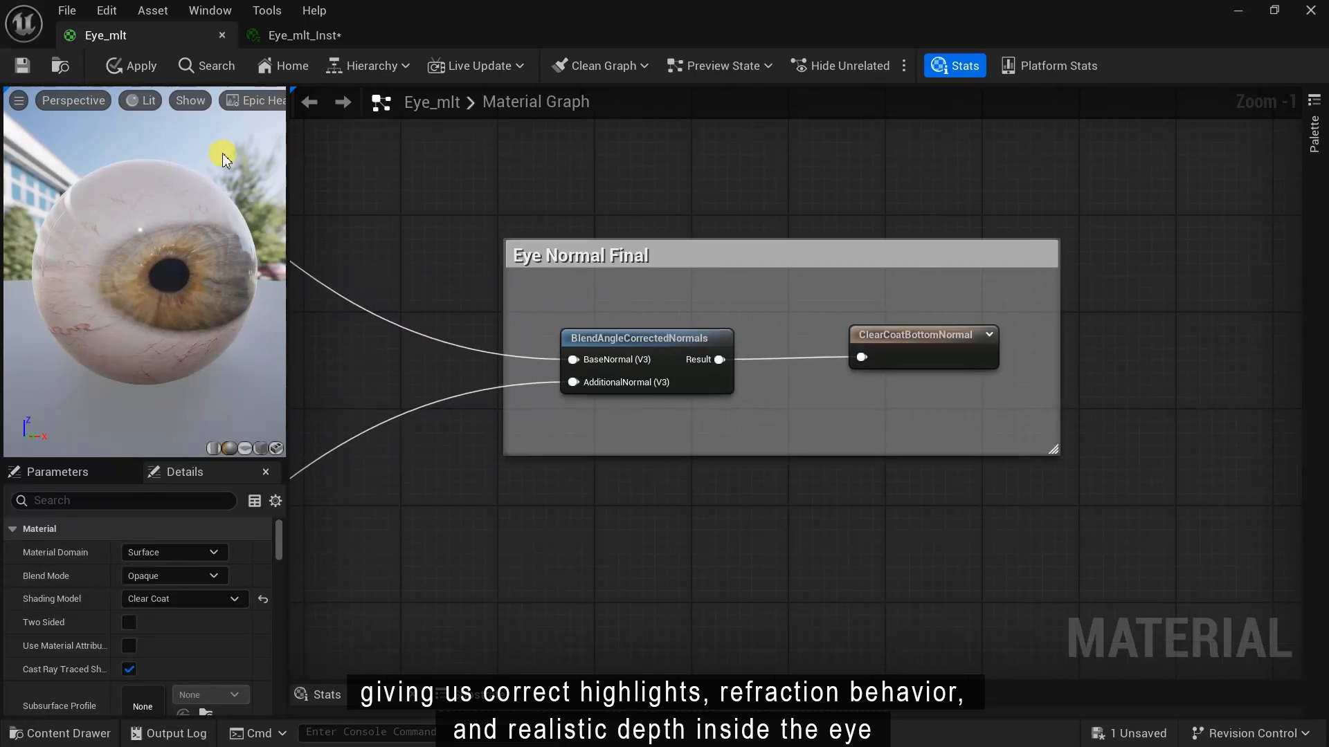
Save the material and enable the Clear Coat, Clear Coat Roughness and Eye Color Fuzz overrides in Eye_mlt_Inst
left_click(21, 66)
left_click(305, 36)
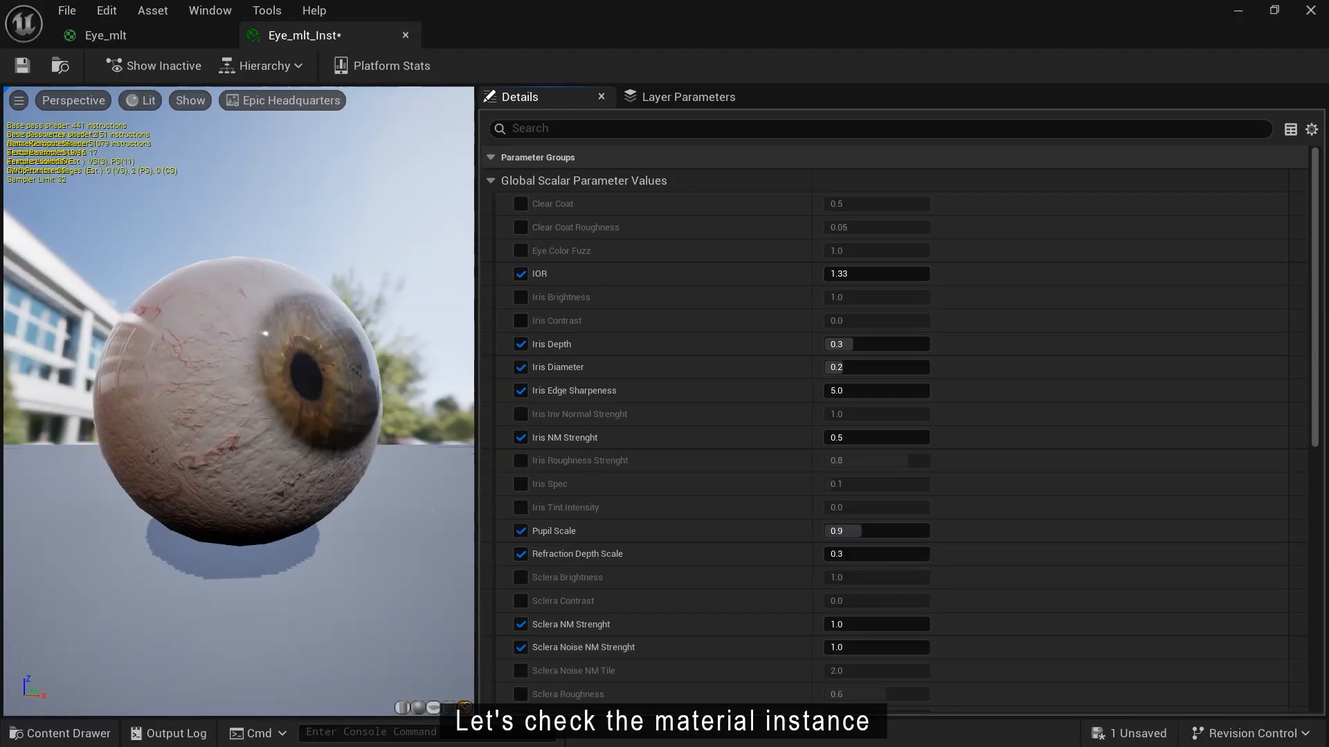
left_click(520, 204)
left_click(839, 228)
left_click(834, 250)
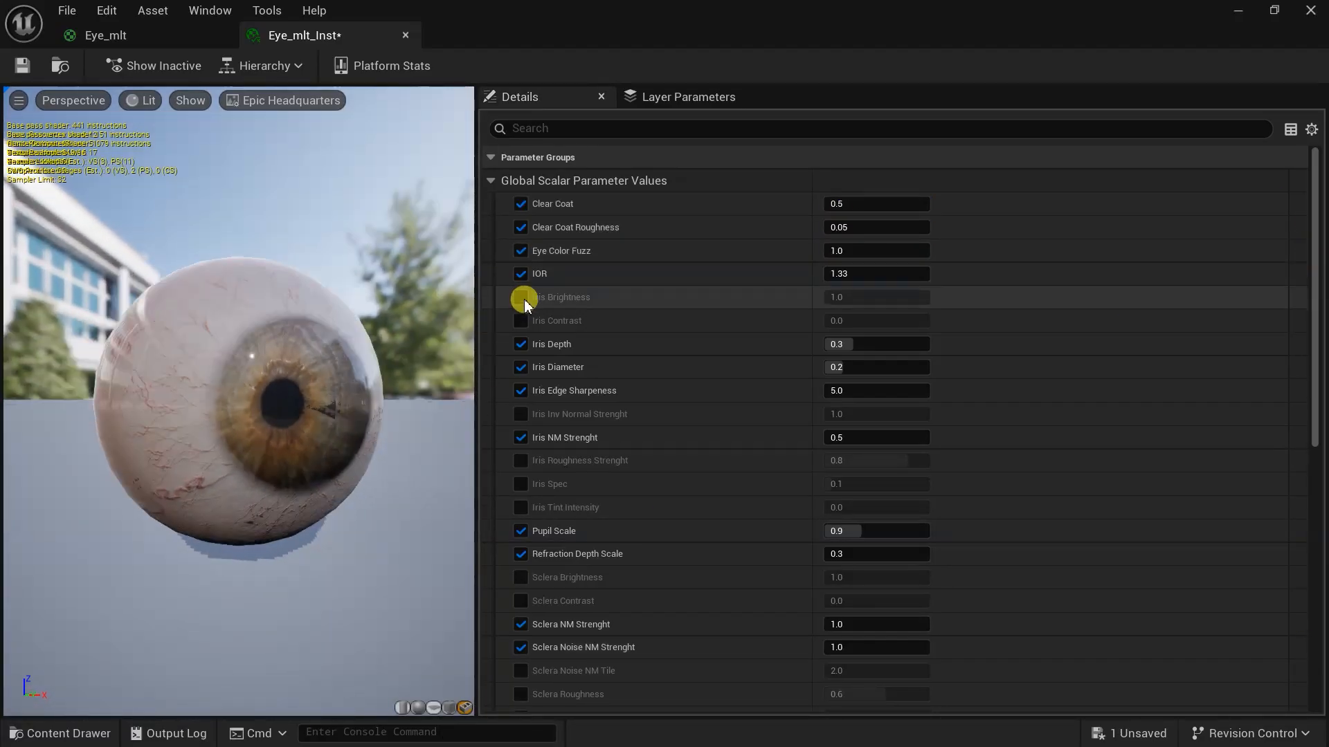
Enable the Iris Brightness and Iris Contrast overrides, try a different contrast value, and reset it to its default
left_click(521, 298)
left_click(520, 321)
left_click_drag(876, 321, 841, 322)
left_click(1299, 321)
Enable the Iris Roughness Strenght and Iris Spec overrides, try other values, and reset both to their defaults
scroll(876, 415, "down", 1)
left_click(520, 434)
left_click_drag(848, 433, 914, 433)
left_click(19, 101)
left_click(1299, 434)
left_click(520, 457)
left_click(1299, 457)
Enable the Sclera Brightness, Contrast, Noise NM Tile, Roughness, Scale, Spec and Tint Intensity overrides and the Spec Fuzz override
left_click(521, 550)
left_click(520, 573)
left_click(1299, 550)
scroll(624, 620, "down", 1)
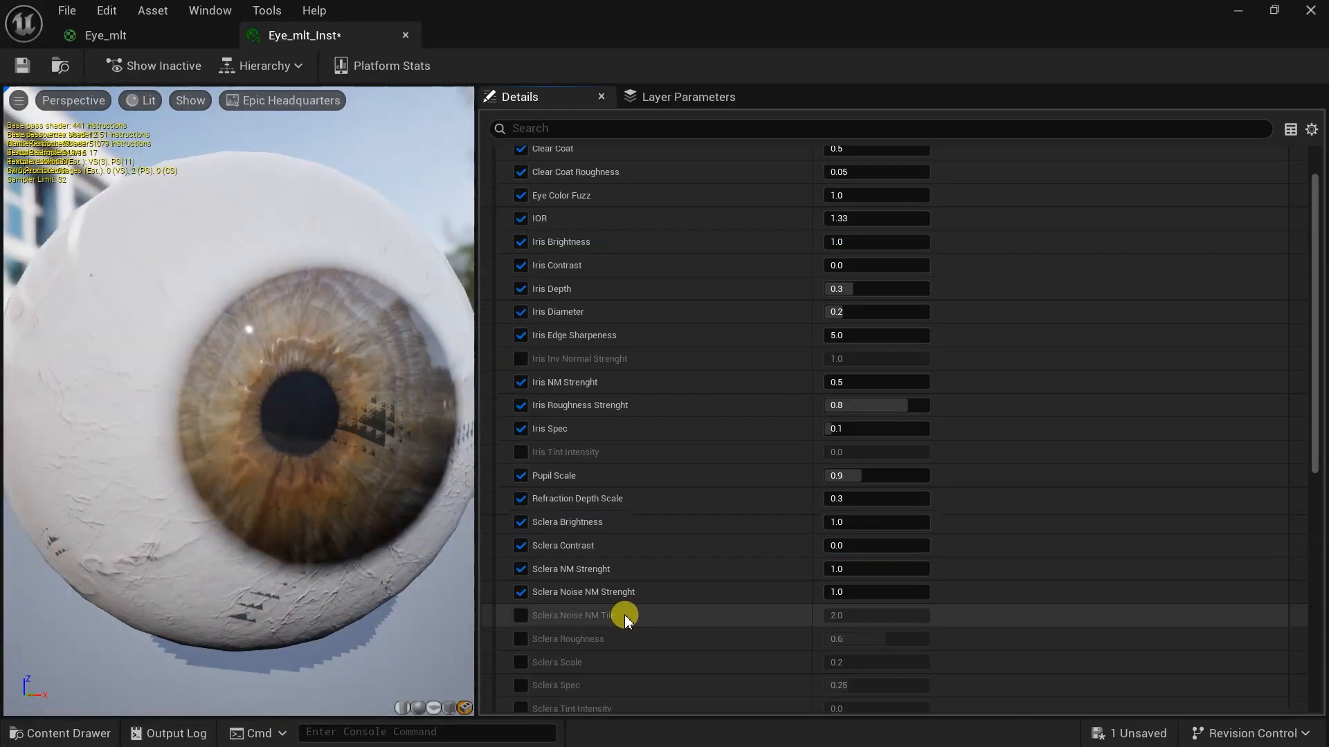
scroll(624, 620, "down", 3)
left_click(521, 533)
left_click(520, 557)
left_click(521, 581)
left_click(520, 605)
left_click(520, 627)
left_click(521, 651)
Set Sclera NM Strenght to about 0.6352 and Sclera Noise NM Strenght to about 0.8912
left_click_drag(865, 651, 920, 650)
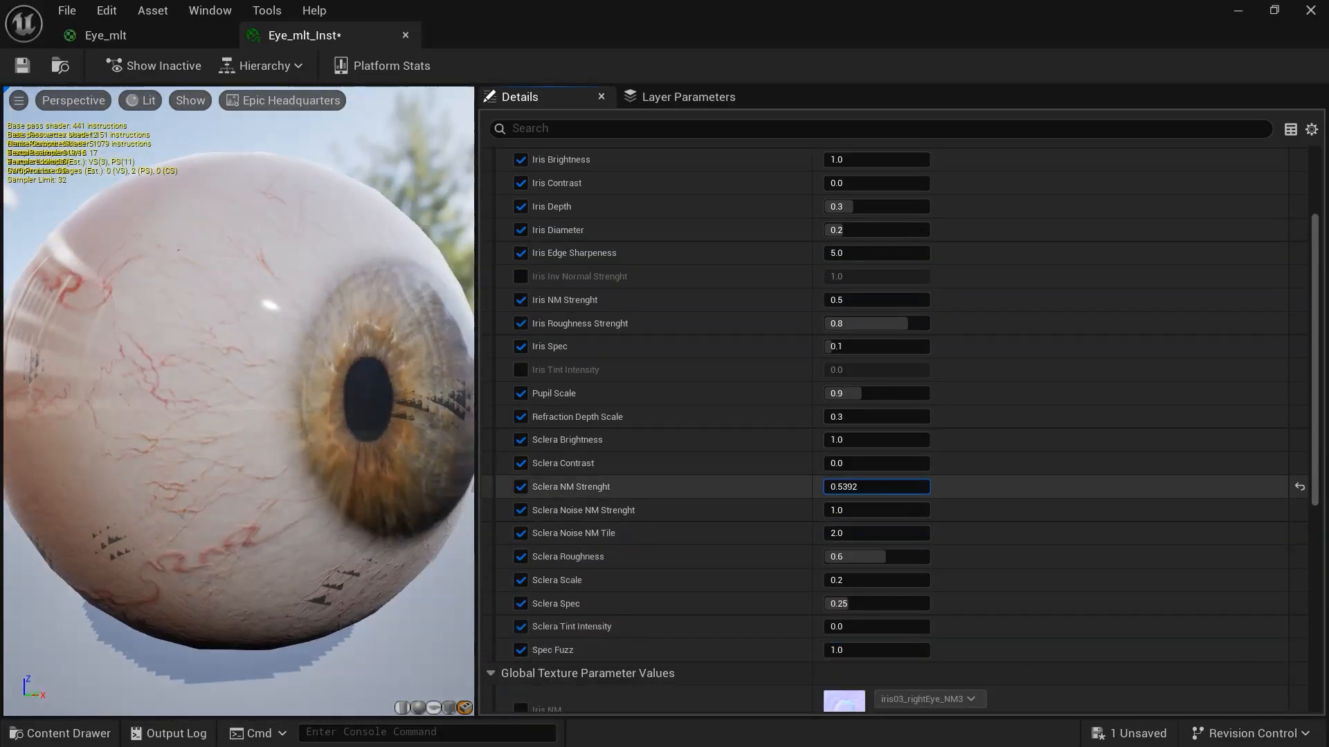
left_click_drag(876, 487, 861, 510)
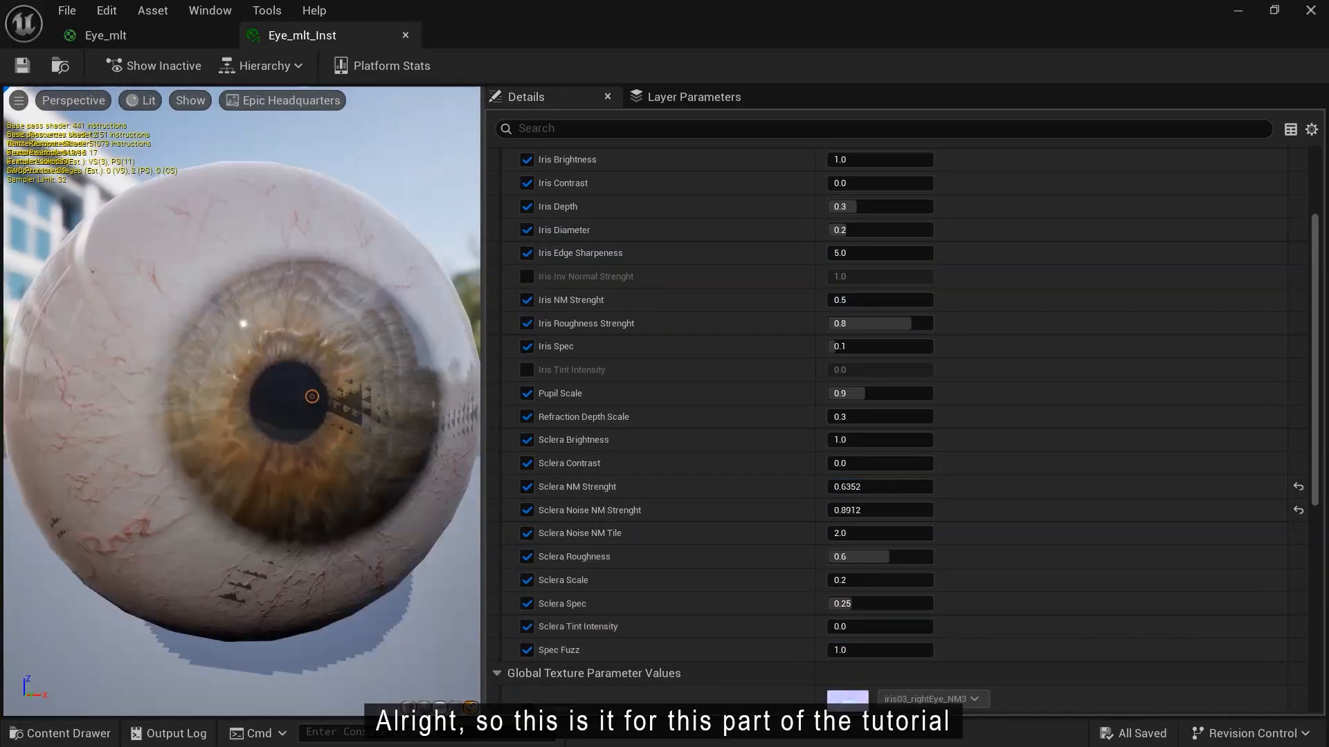
Return to the Eye_mlt material graph and review the final normal blend, the sclera and iris normal sections, and the material's input connections
left_click(168, 38)
scroll(881, 458, "down", 3)
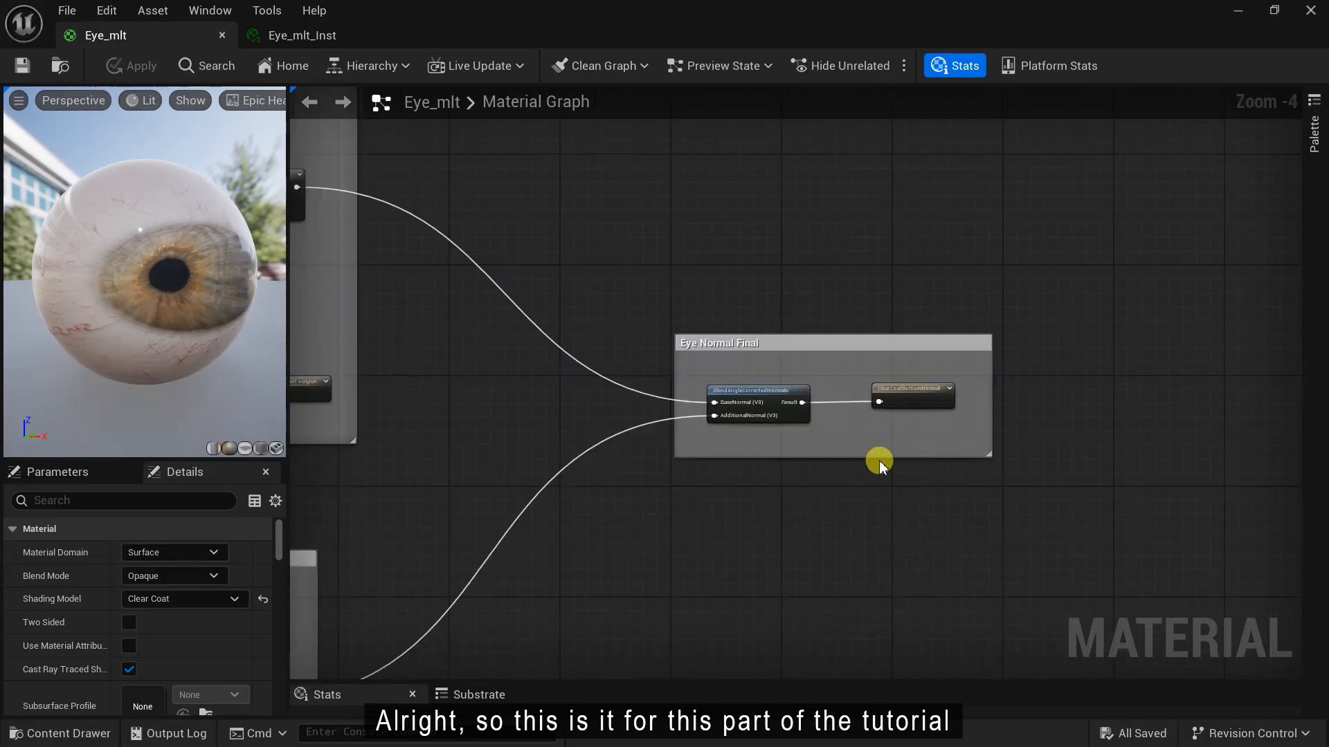
scroll(647, 512, "down", 3)
right_click_drag(643, 495, 1049, 403)
scroll(595, 485, "up", 2)
scroll(568, 488, "up", 1)
right_click_drag(514, 453, 302, 382)
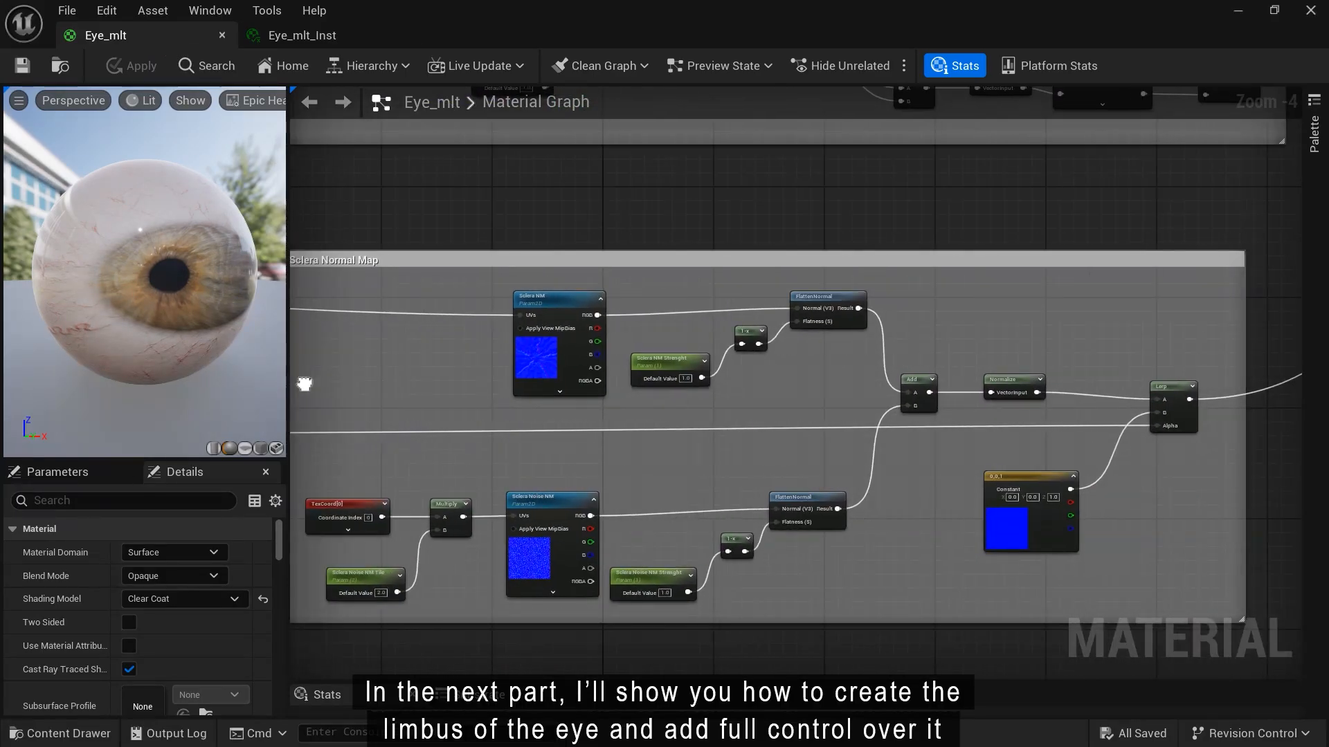
right_click_drag(631, 202, 604, 635)
right_click_drag(1246, 450, 567, 277)
scroll(808, 240, "down", 2)
right_click_drag(724, 249, 1273, 499)
scroll(869, 196, "up", 3)
scroll(626, 415, "down", 1)
right_click_drag(796, 216, 730, 592)
scroll(1135, 441, "down", 1)
right_click_drag(1135, 441, 341, 303)
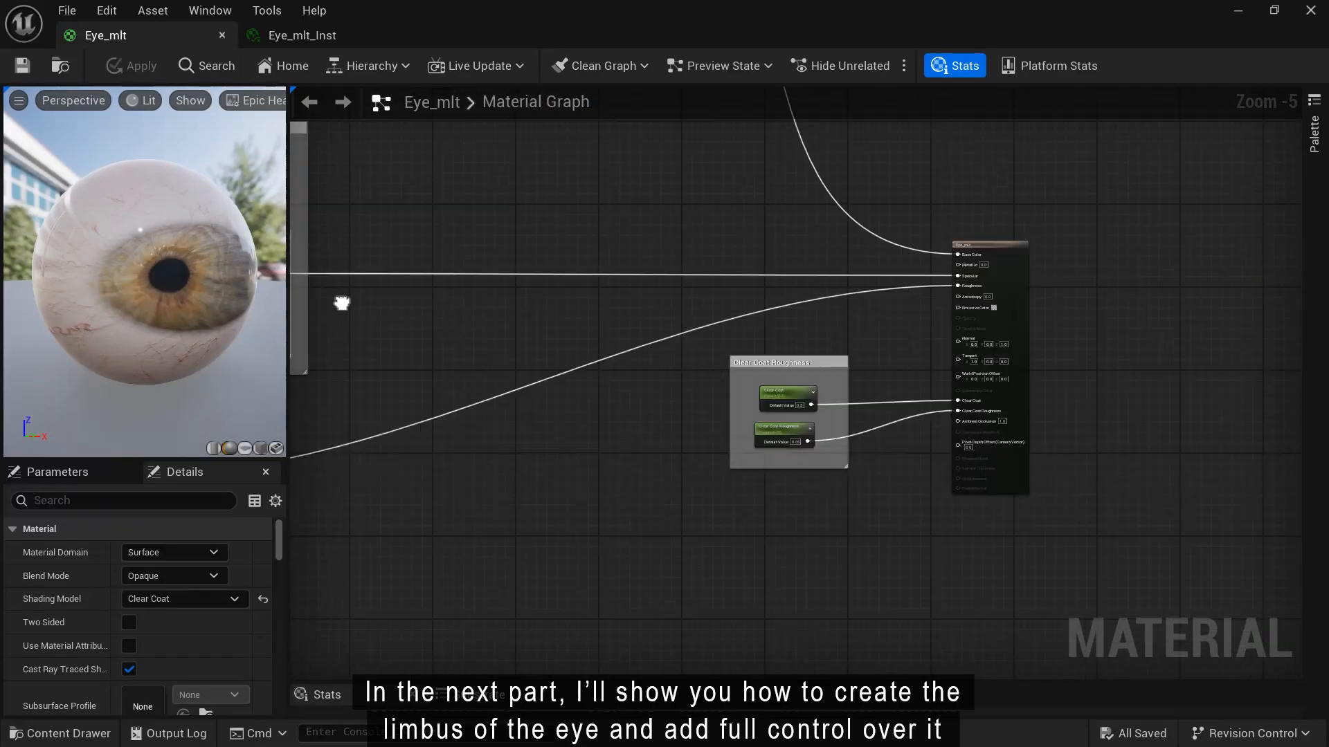
Review the Sclera and Iris color sections of the material graph, including tint, brightness and contrast nodes, and the overall graph layout
scroll(814, 430, "up", 3)
scroll(831, 443, "down", 3)
right_click_drag(678, 193, 990, 665)
scroll(745, 445, "up", 2)
scroll(814, 483, "down", 2)
right_click_drag(392, 531, 1004, 519)
scroll(608, 509, "up", 2)
scroll(885, 524, "down", 3)
right_click_drag(636, 304, 881, 344)
scroll(568, 332, "up", 3)
right_click_drag(482, 355, 589, 372)
right_click_drag(1004, 311, 602, 281)
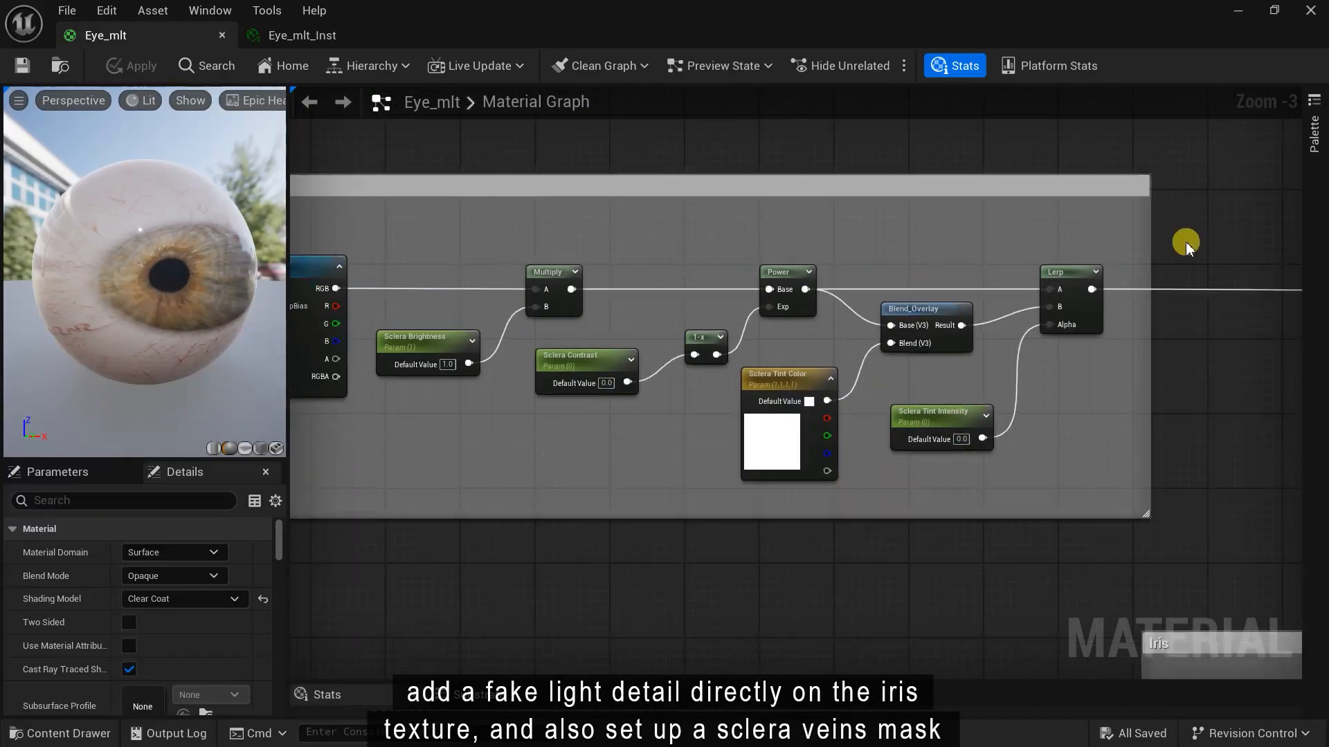
scroll(1186, 246, "down", 3)
right_click_drag(706, 457, 341, 264)
scroll(1188, 305, "up", 4)
mouse_move(969, 526)
right_mouse_down()
mouse_move(623, 298)
mouse_move(958, 334)
mouse_move(1195, 335)
mouse_move(986, 332)
right_mouse_up()
scroll(823, 271, "down", 3)
scroll(948, 346, "down", 7)
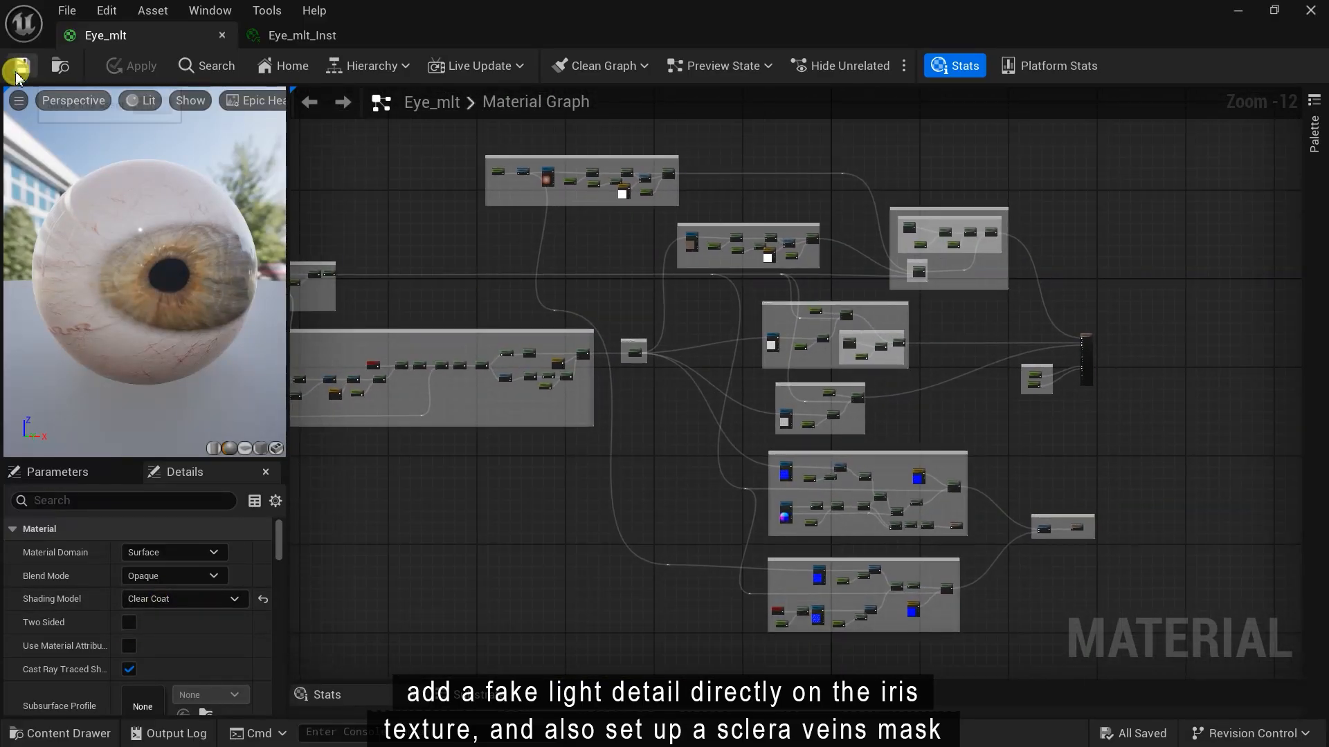